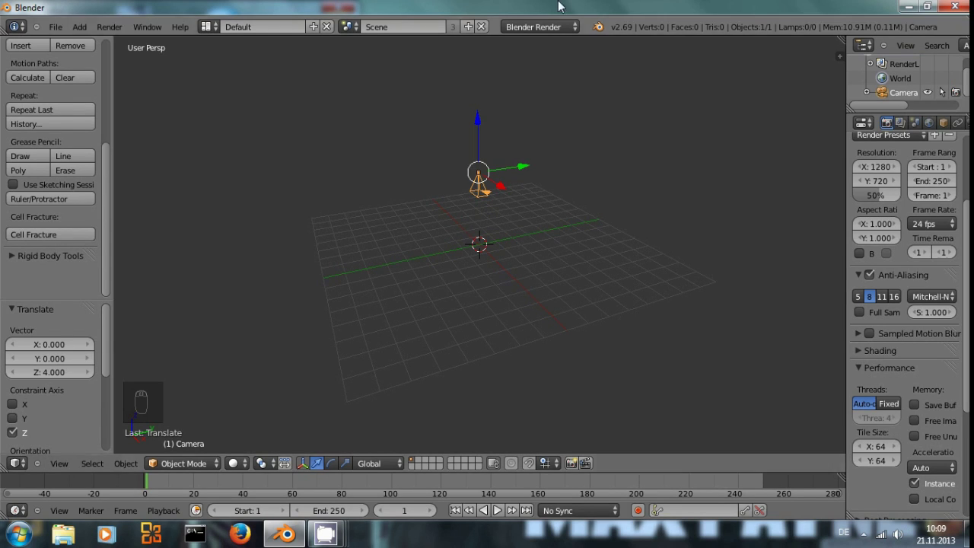
# Keep Blender Render as the render engine and set the scene's frame rate to 23.98 fps
pyautogui.click(541, 25)
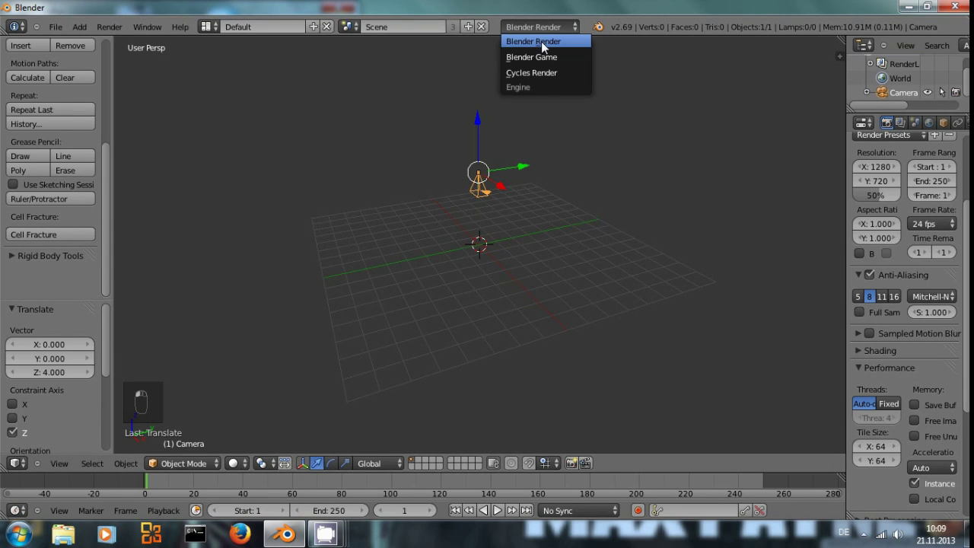
pyautogui.click(541, 41)
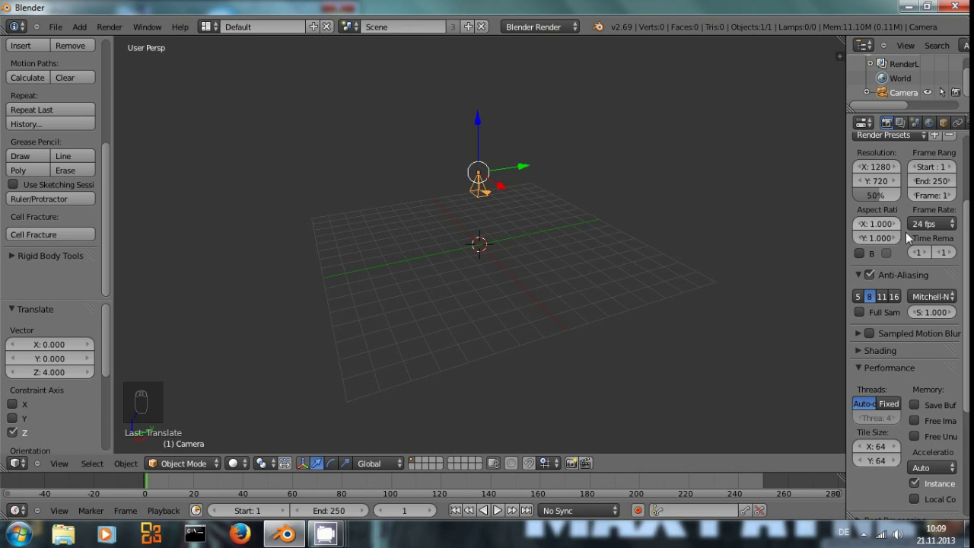
pyautogui.scroll(2, 909, 235)
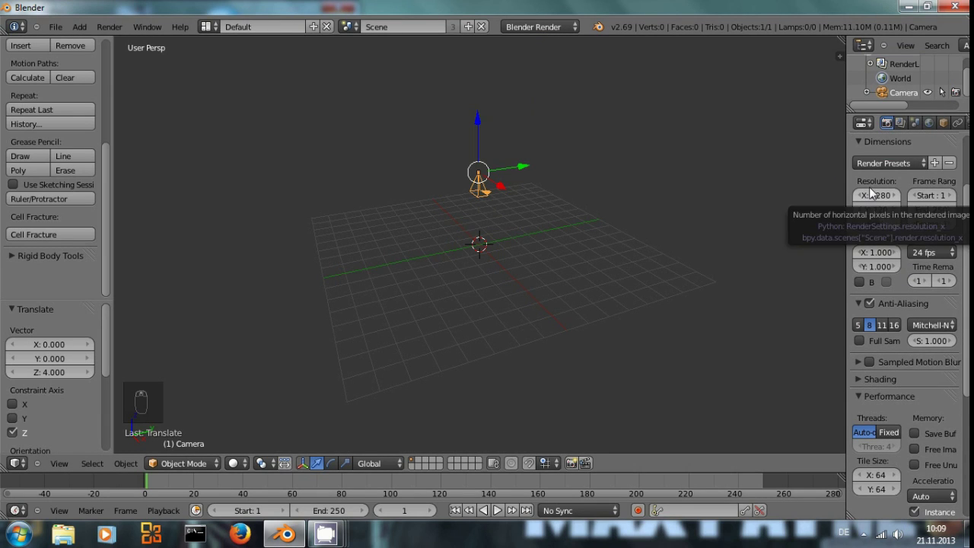
pyautogui.click(927, 250)
pyautogui.click(924, 267)
pyautogui.click(932, 252)
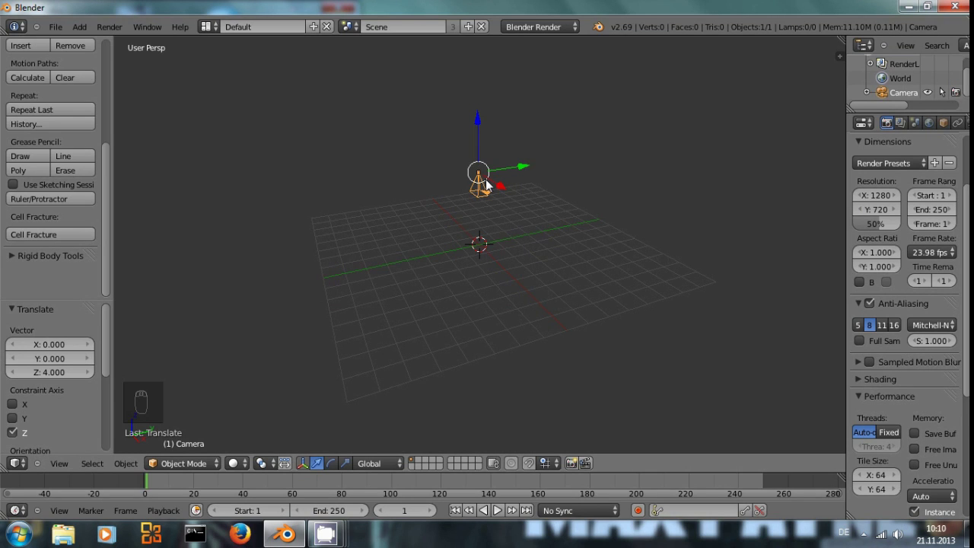
# Look through the camera, enable background images and add a background slot that uses a movie clip as its source
pyautogui.press('KP_0')
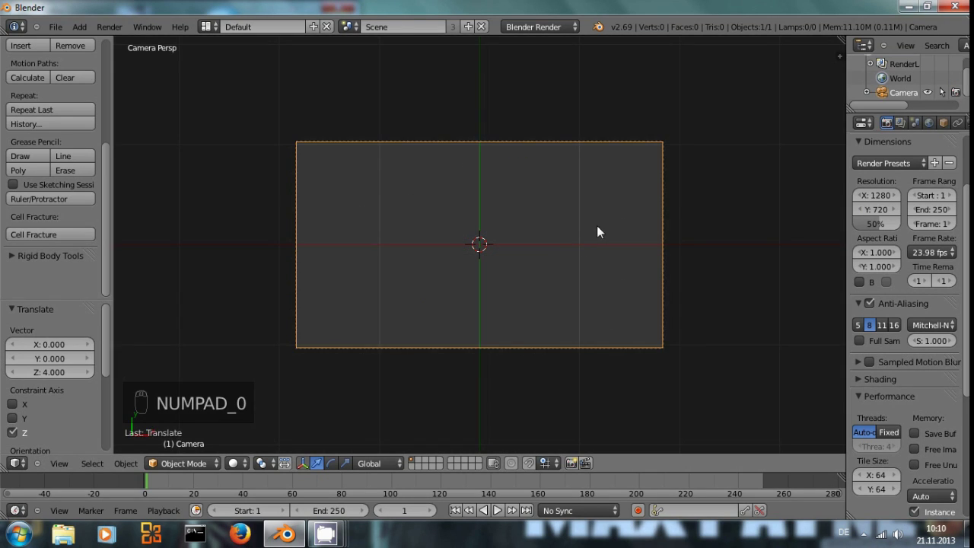
pyautogui.press('n')
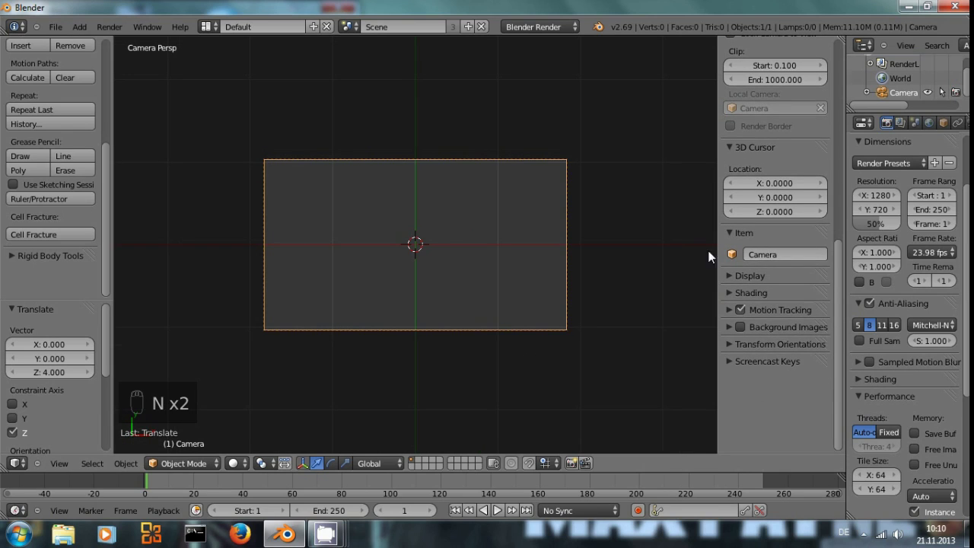
pyautogui.click(730, 326)
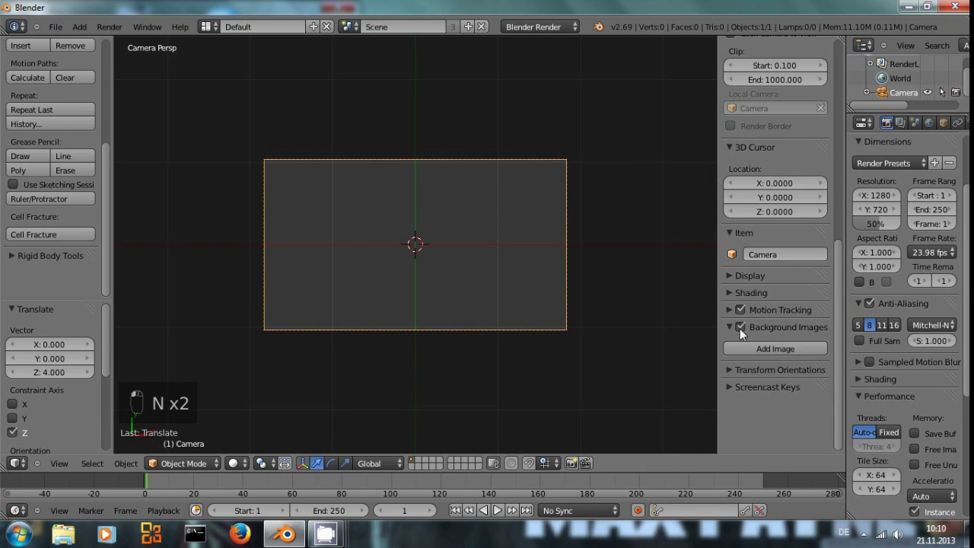
pyautogui.click(740, 328)
pyautogui.click(769, 347)
pyautogui.click(801, 391)
pyautogui.click(787, 380)
pyautogui.scroll(-1, 787, 382)
pyautogui.click(788, 384)
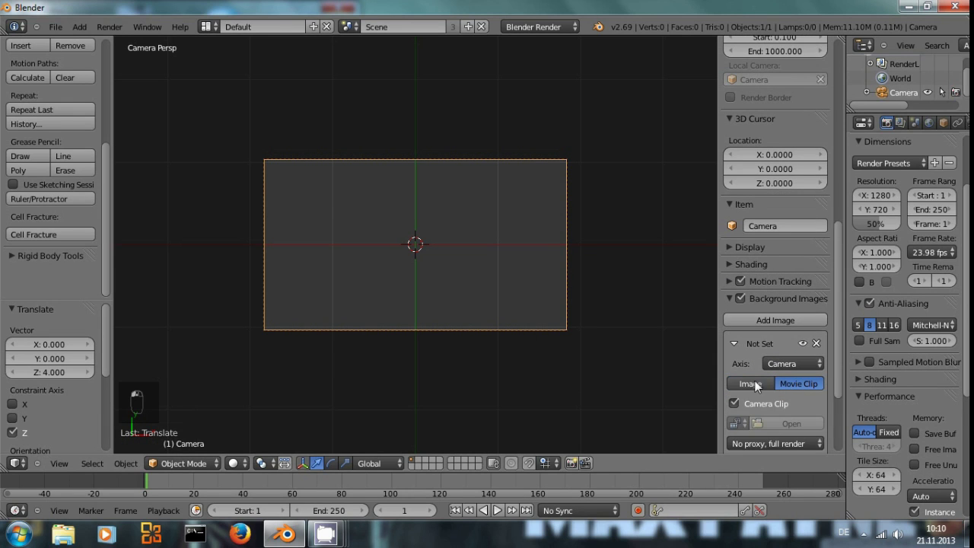
# Turn off the Camera Clip option and load sky.mov from the Sky Replacement Tutorial folder as the background clip
pyautogui.click(777, 430)
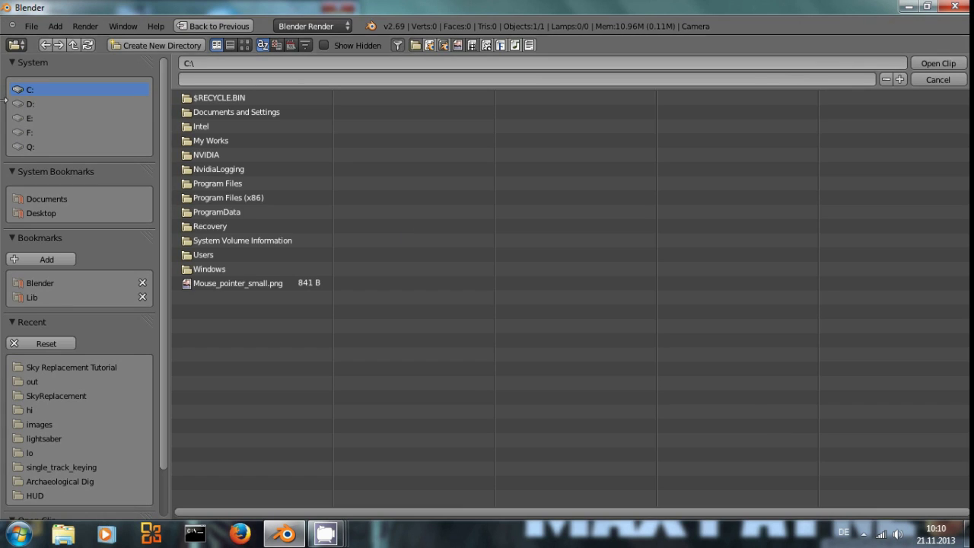
pyautogui.click(95, 370)
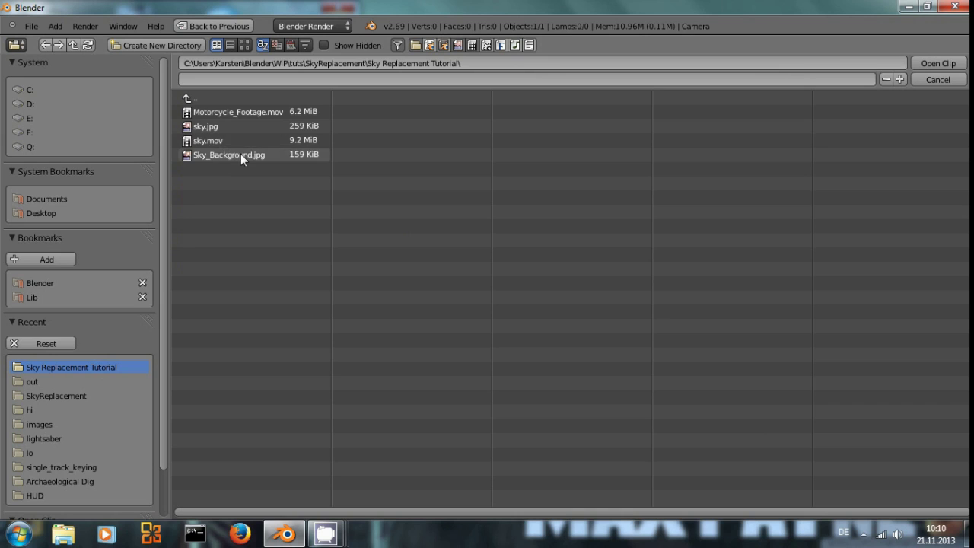
pyautogui.click(245, 45)
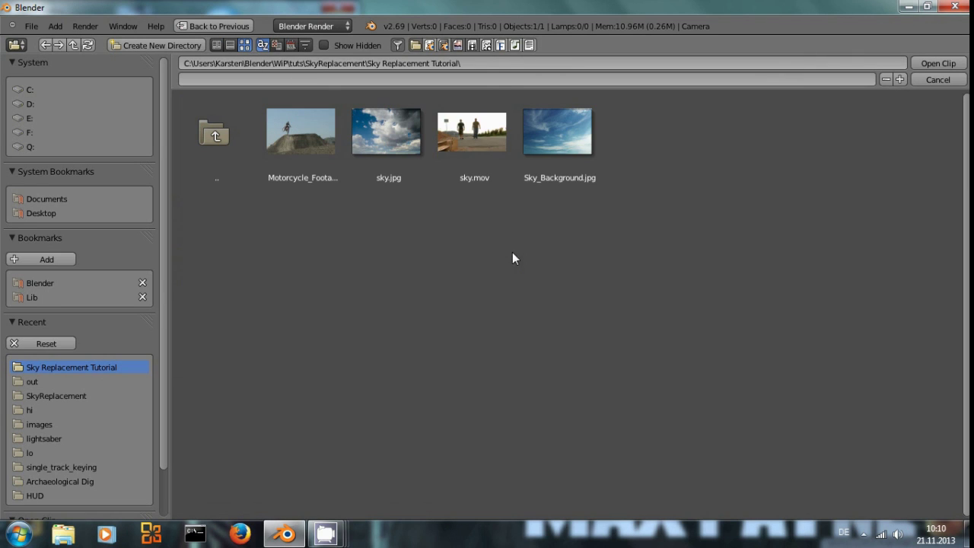
pyautogui.click(493, 155)
pyautogui.click(938, 63)
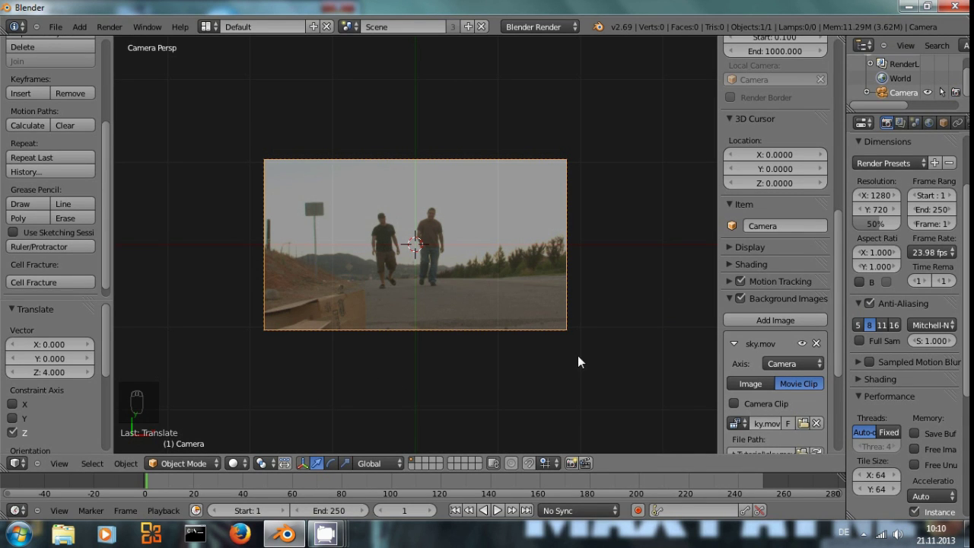
pyautogui.press('n')
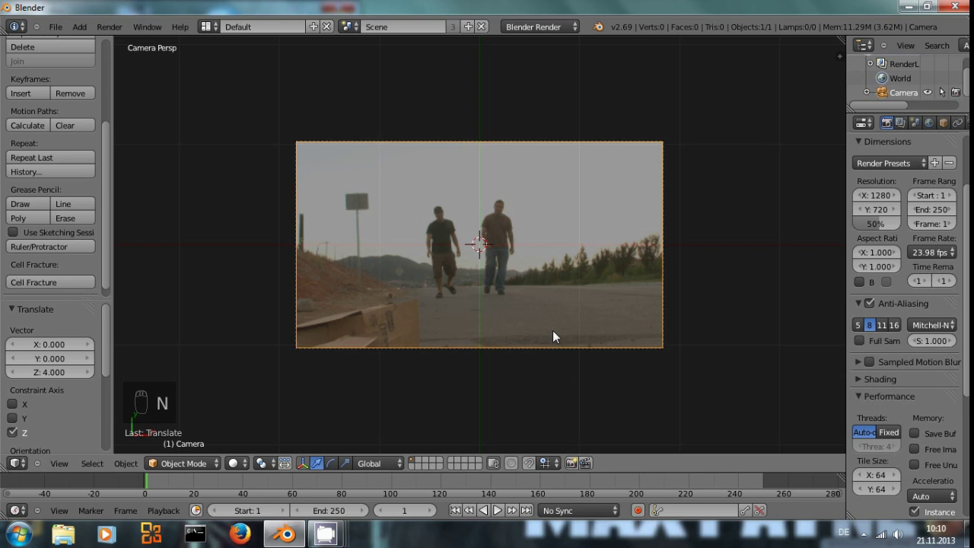
# Play the footage to find its last frame, set the animation's end frame to 66 and return to frame 1
pyautogui.hotkey('alt', 'a')
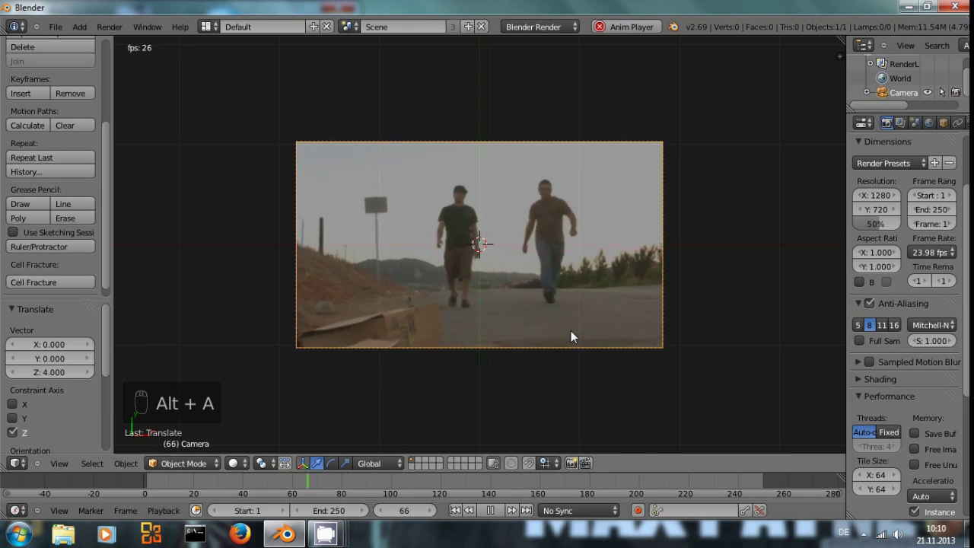
pyautogui.hotkey('alt', 'a')
pyautogui.click(313, 481)
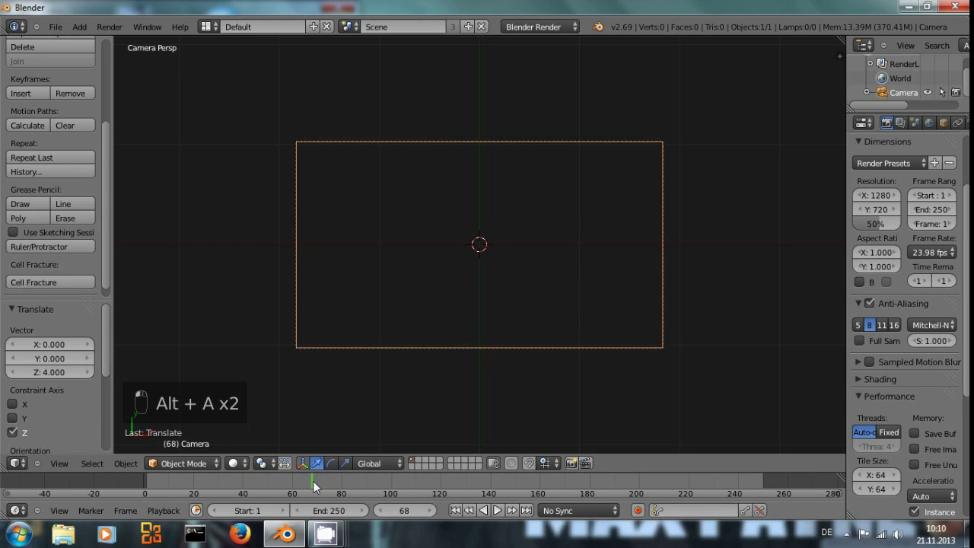
pyautogui.press('Left')
pyautogui.press('Left')
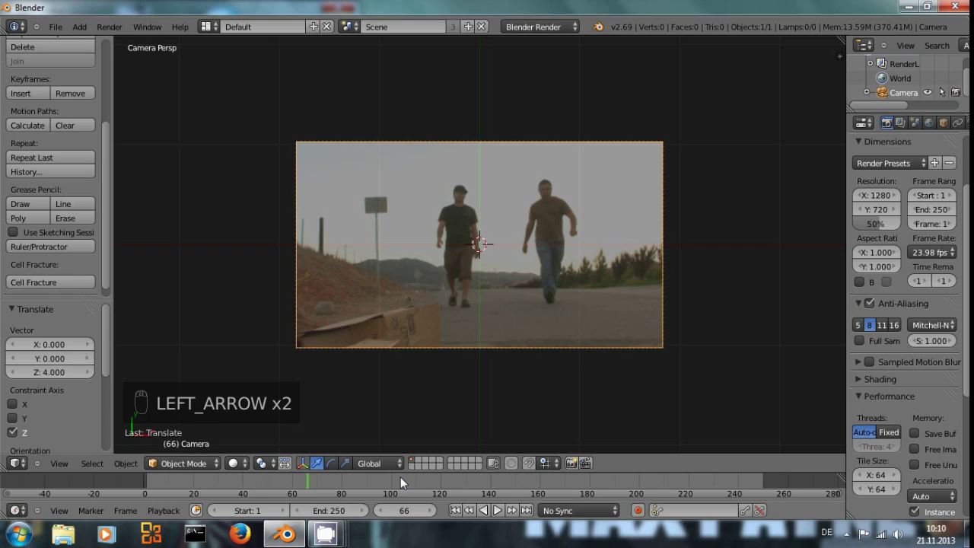
pyautogui.press('e')
pyautogui.press('e')
pyautogui.press('e')
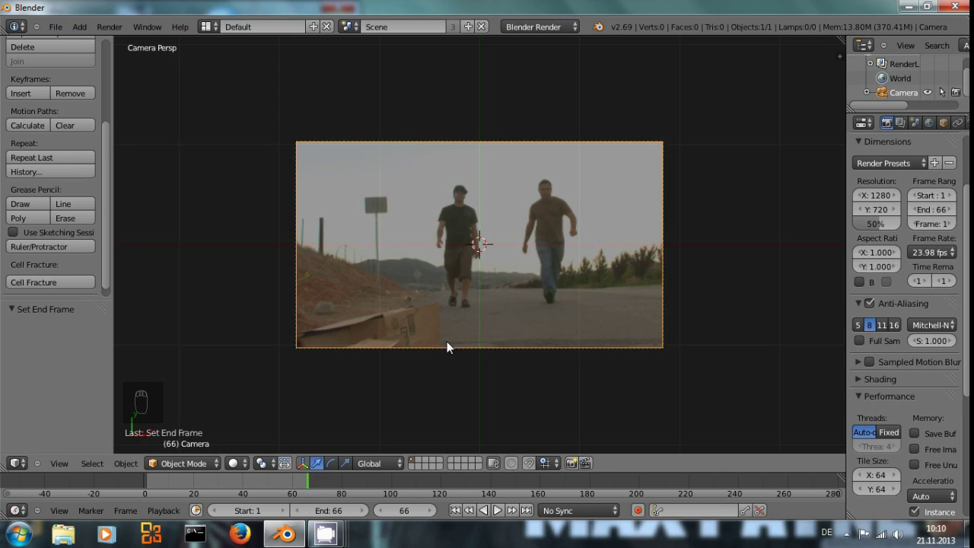
pyautogui.hotkey('ctrl', 'shift', 'Down')
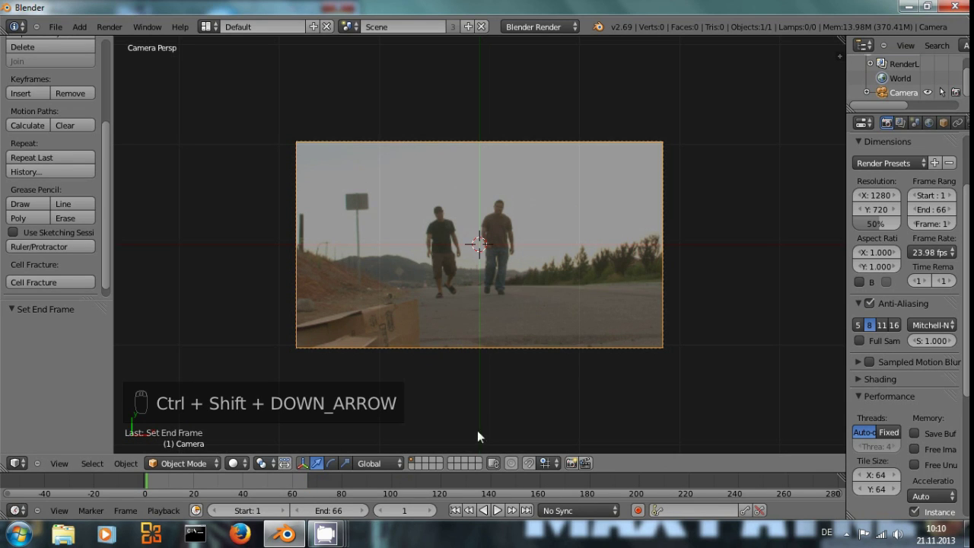
# Play back the shortened footage in the camera view and return to the first frame
pyautogui.click(18, 464)
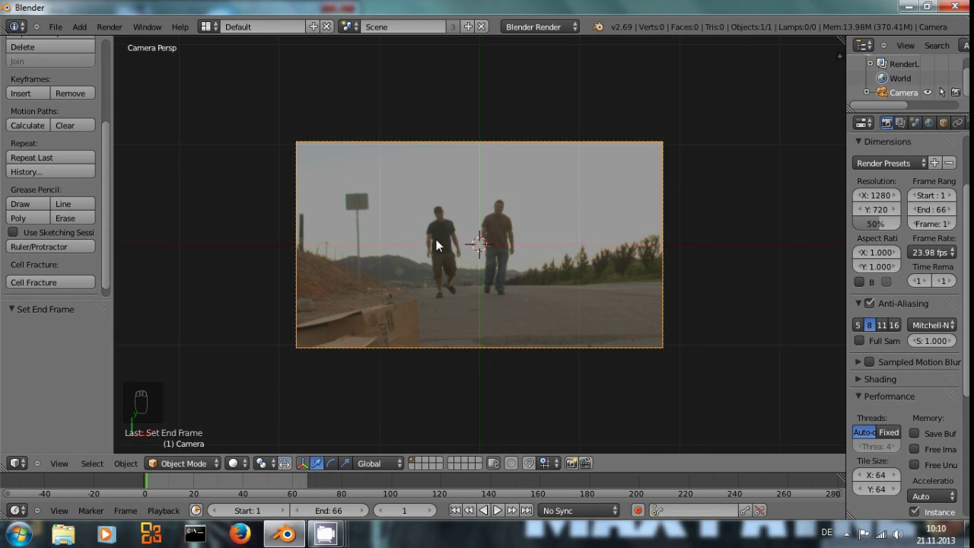
pyautogui.hotkey('alt', 'a')
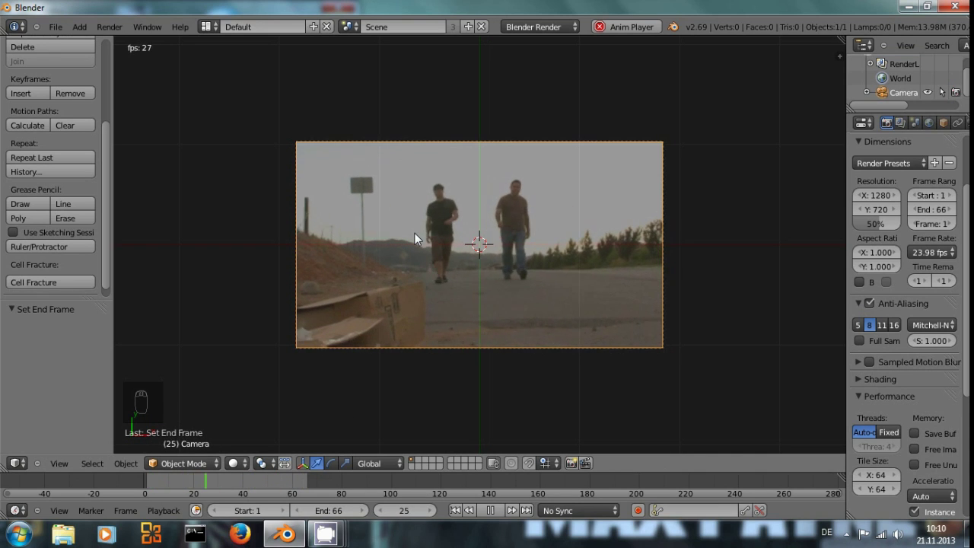
pyautogui.hotkey('alt', 'a')
pyautogui.hotkey('ctrl', 'shift', 'Down')
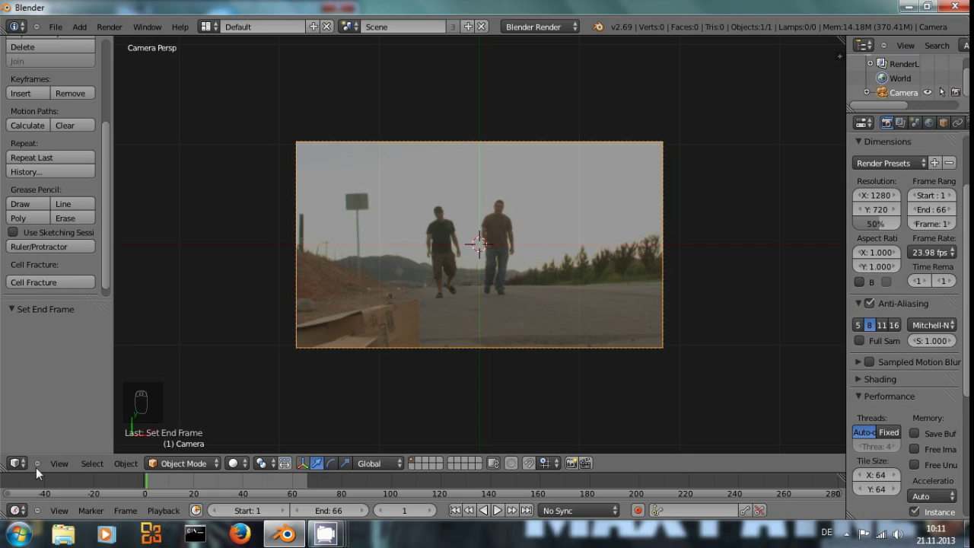
# Switch the 3D view to the Movie Clip Editor and display sky.mov in it
pyautogui.click(17, 463)
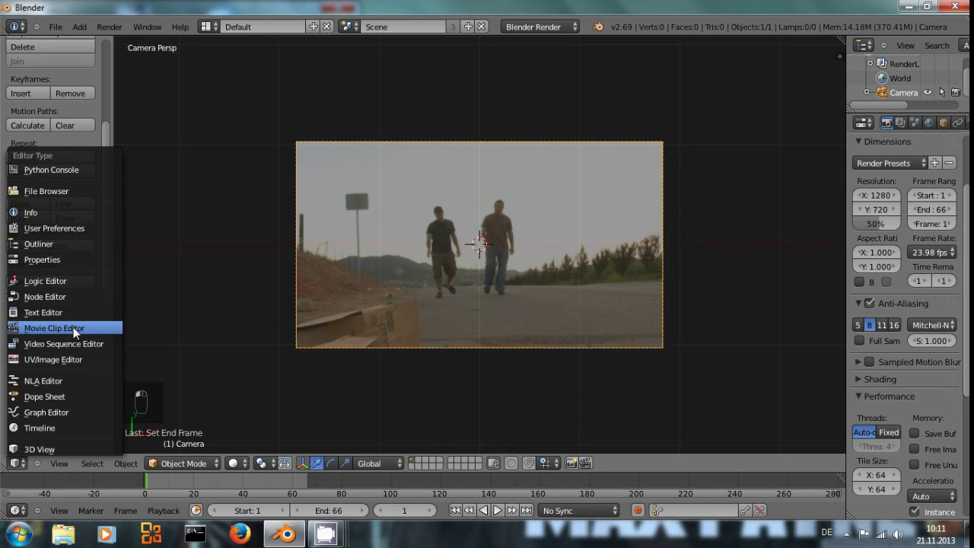
pyautogui.click(73, 327)
pyautogui.click(119, 464)
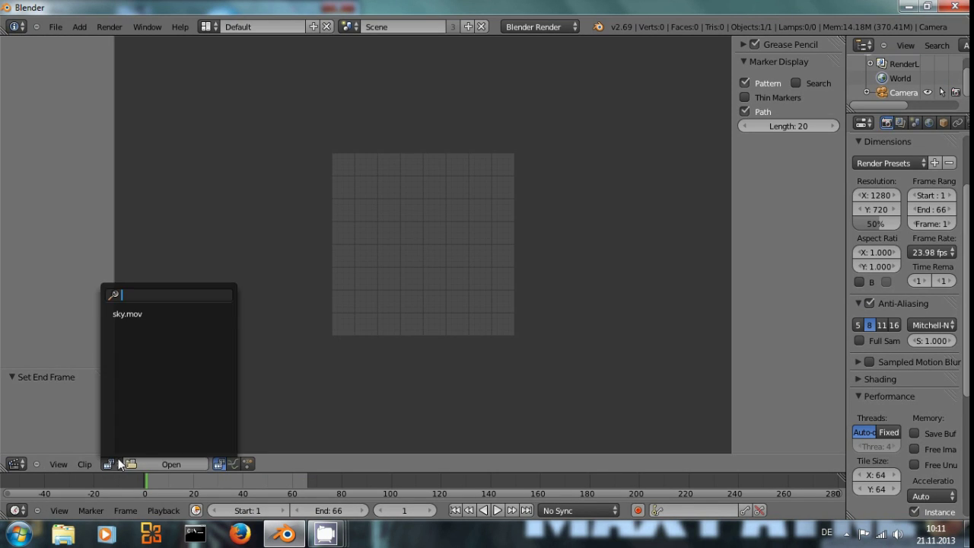
pyautogui.click(137, 315)
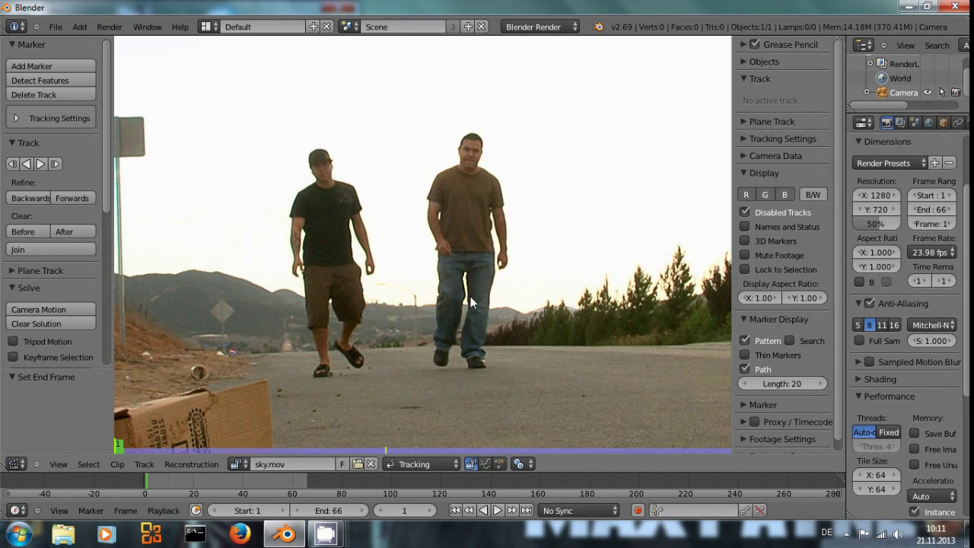
pyautogui.scroll(-3, 533, 267)
pyautogui.scroll(1, 533, 265)
# Play sky.mov in the Movie Clip Editor and examine its camera movement and the background details around the two walking men
pyautogui.hotkey('alt', 'a')
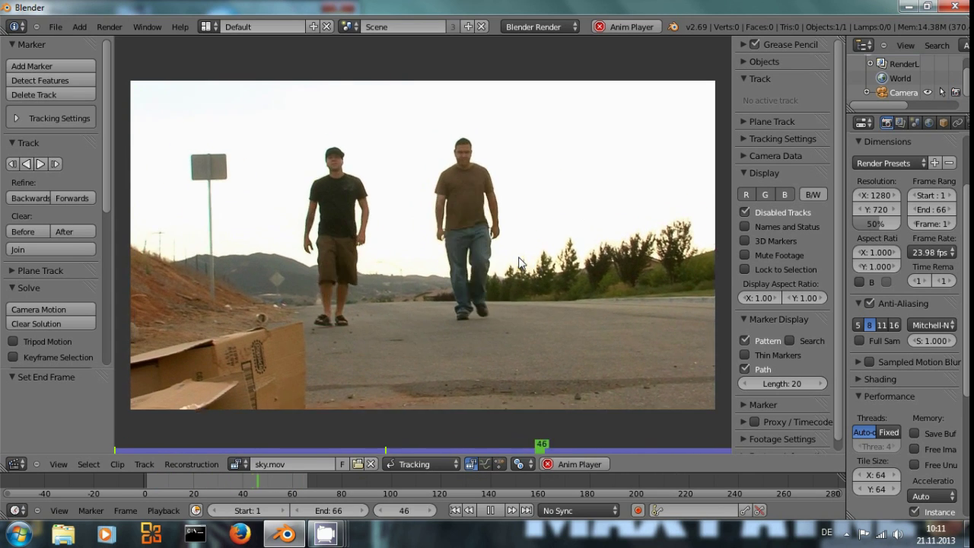
pyautogui.hotkey('alt', 'a')
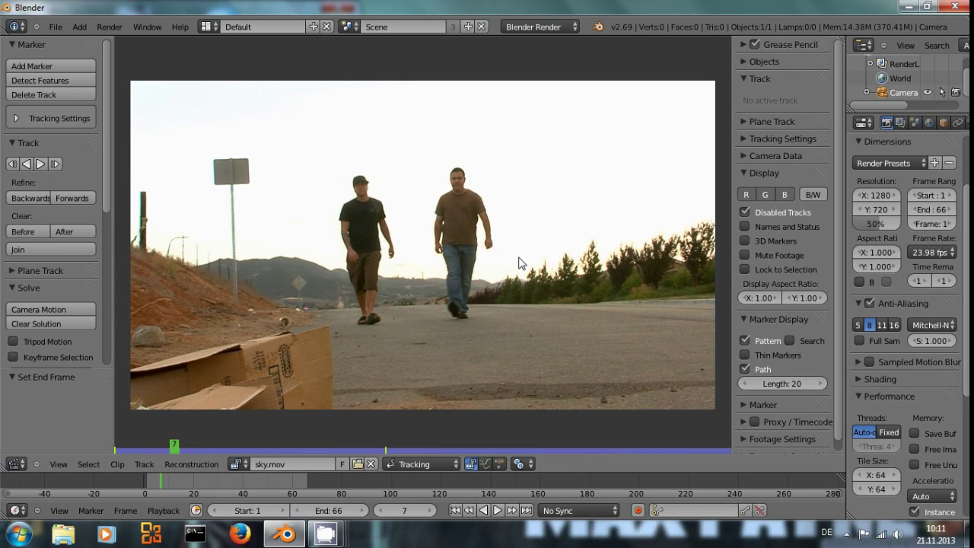
pyautogui.hotkey('shift', 'Left')
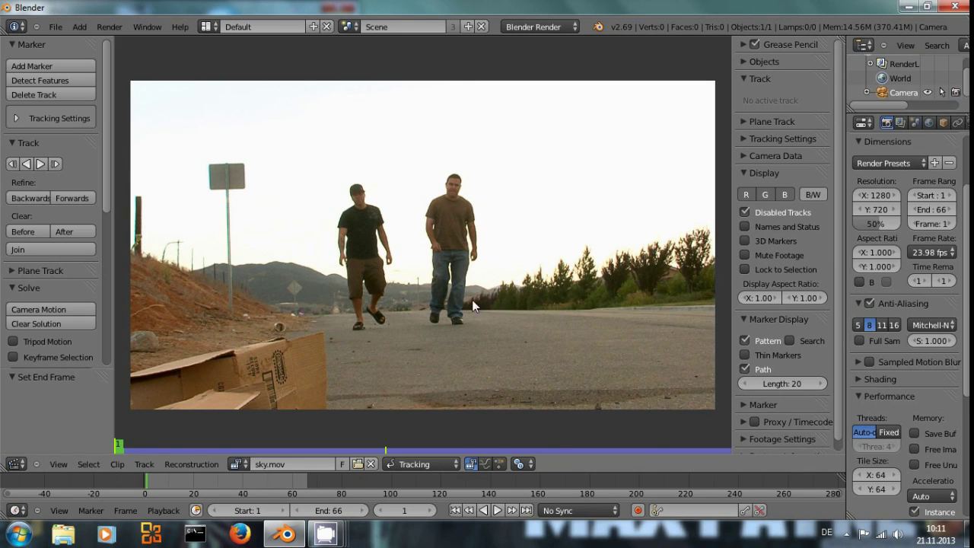
pyautogui.scroll(1, 405, 310)
pyautogui.scroll(1, 404, 303)
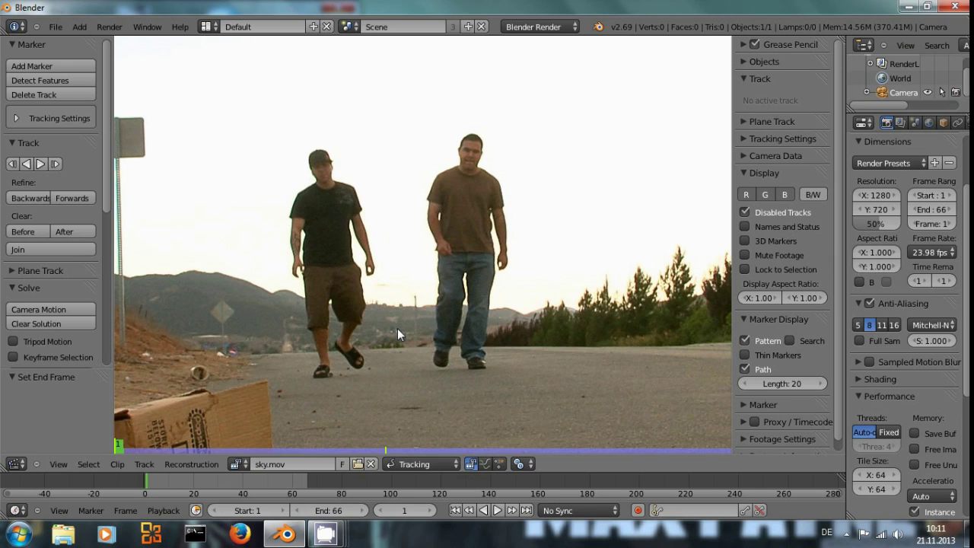
pyautogui.scroll(-2, 389, 330)
pyautogui.scroll(1, 389, 330)
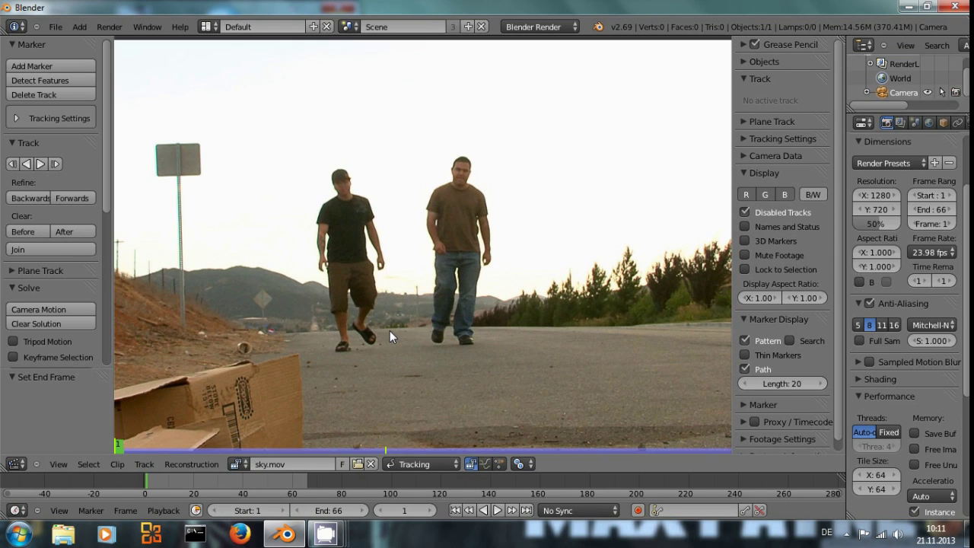
pyautogui.scroll(1, 406, 325)
pyautogui.scroll(-3, 407, 325)
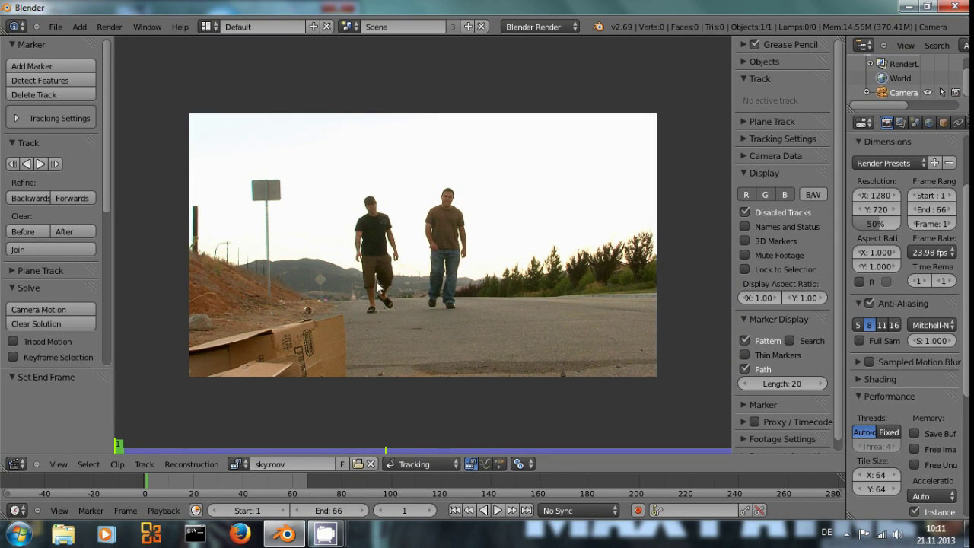
pyautogui.scroll(1, 383, 285)
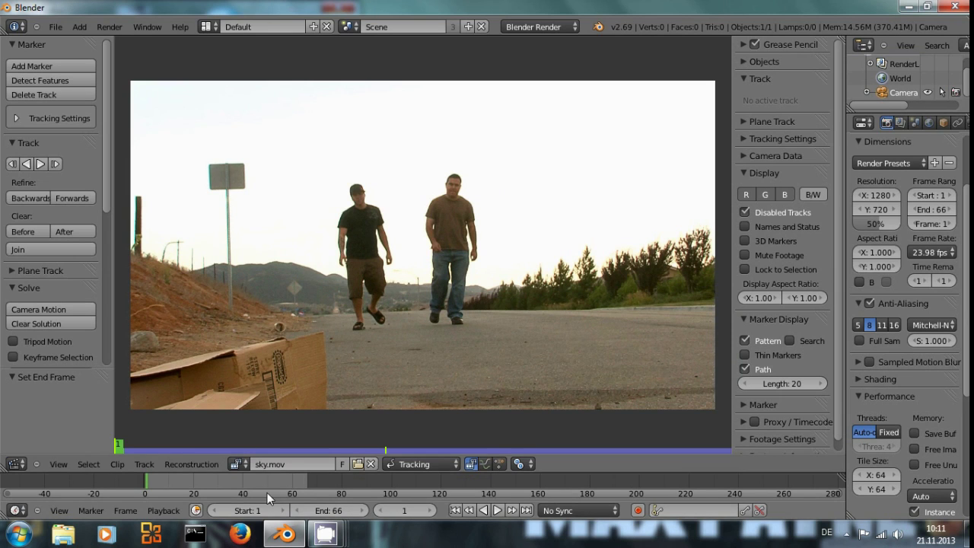
pyautogui.hotkey('alt', 'a')
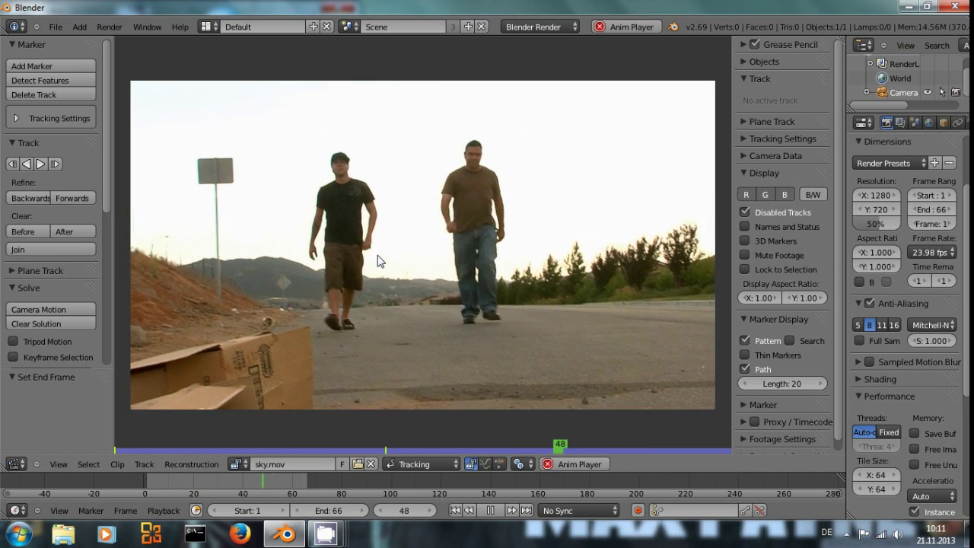
pyautogui.hotkey('alt', 'a')
pyautogui.hotkey('shift', 'Left')
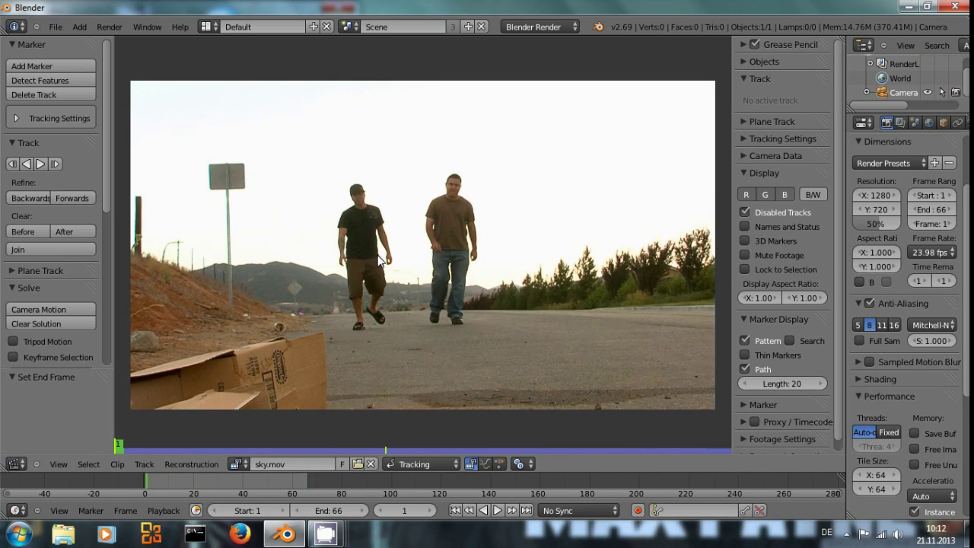
pyautogui.scroll(1, 361, 288)
pyautogui.scroll(1, 392, 314)
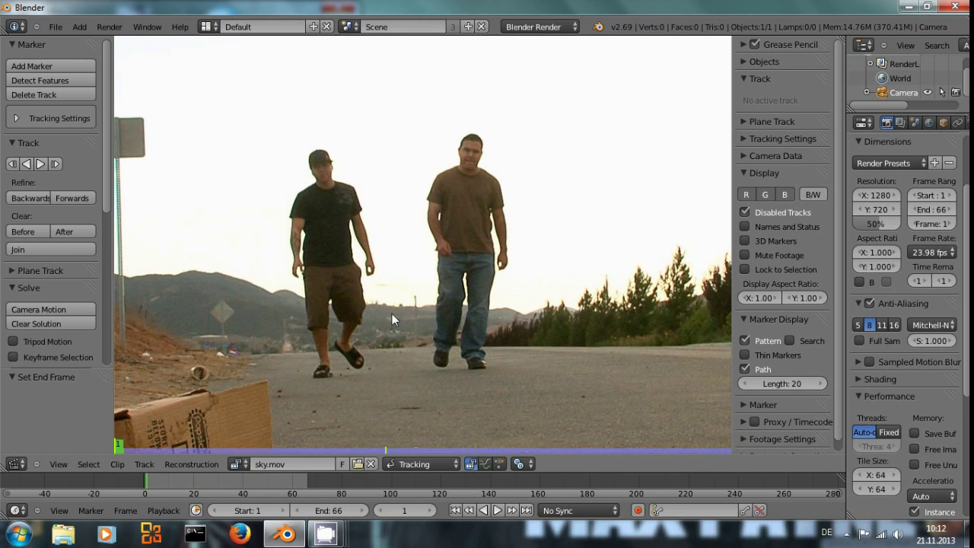
pyautogui.scroll(1, 401, 303)
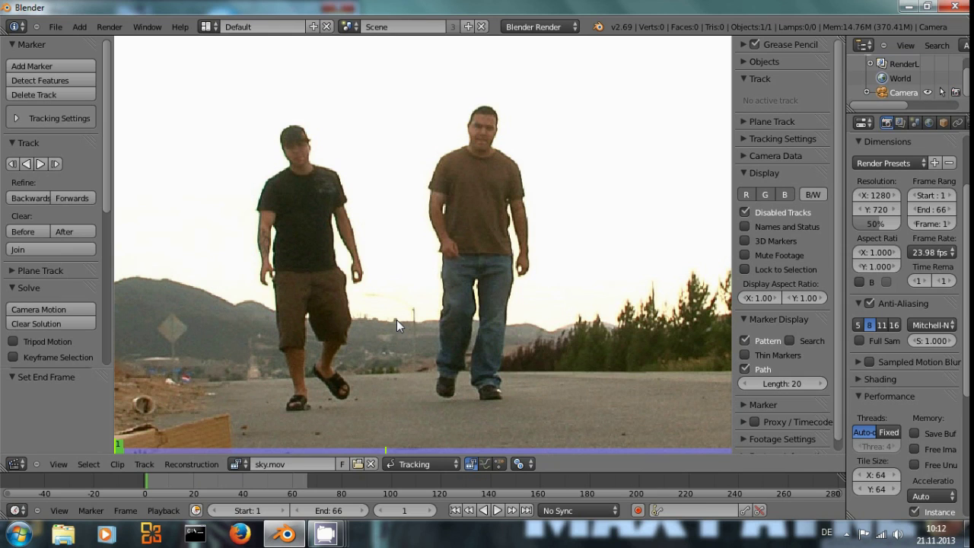
# Add a tracking marker on the dark horizon detail between the two men and display its search area
pyautogui.keyDown('ctrl'); pyautogui.click(396, 320); pyautogui.keyUp('ctrl')
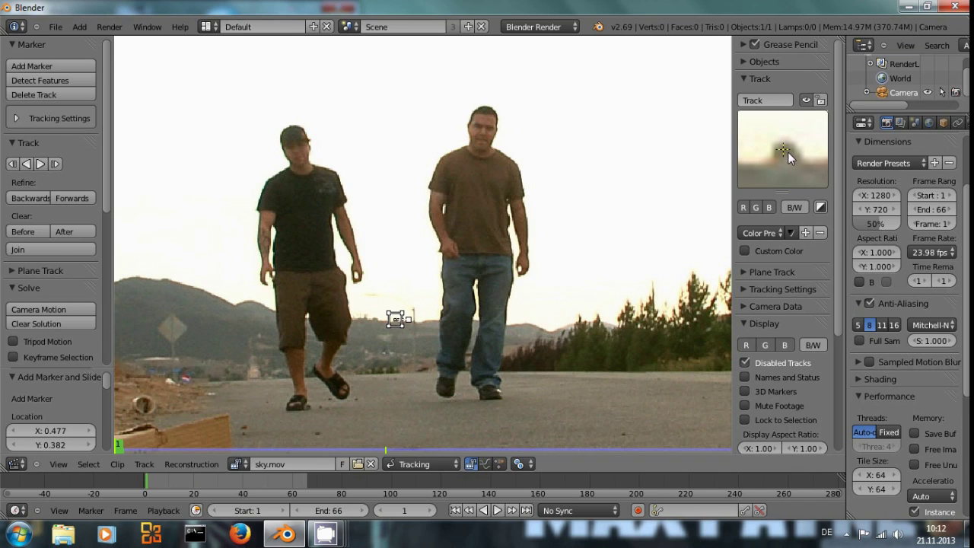
pyautogui.scroll(-3, 379, 344)
pyautogui.scroll(1, 380, 343)
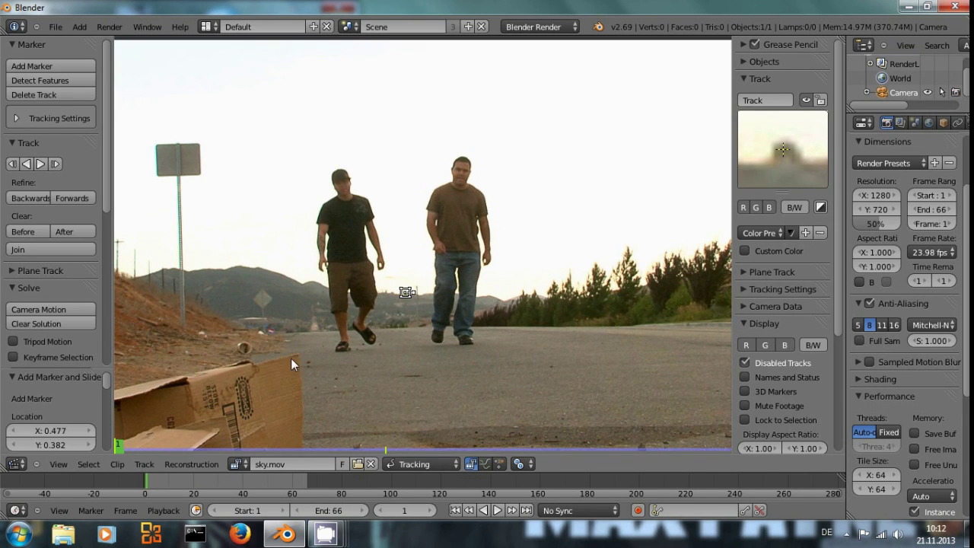
pyautogui.scroll(-1, 299, 355)
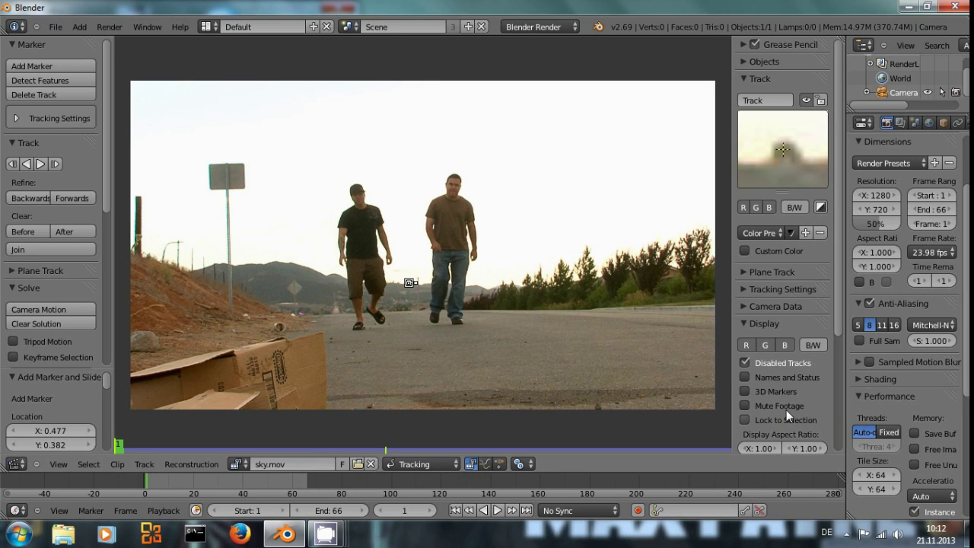
pyautogui.scroll(-5, 786, 410)
pyautogui.click(791, 376)
pyautogui.scroll(1, 335, 312)
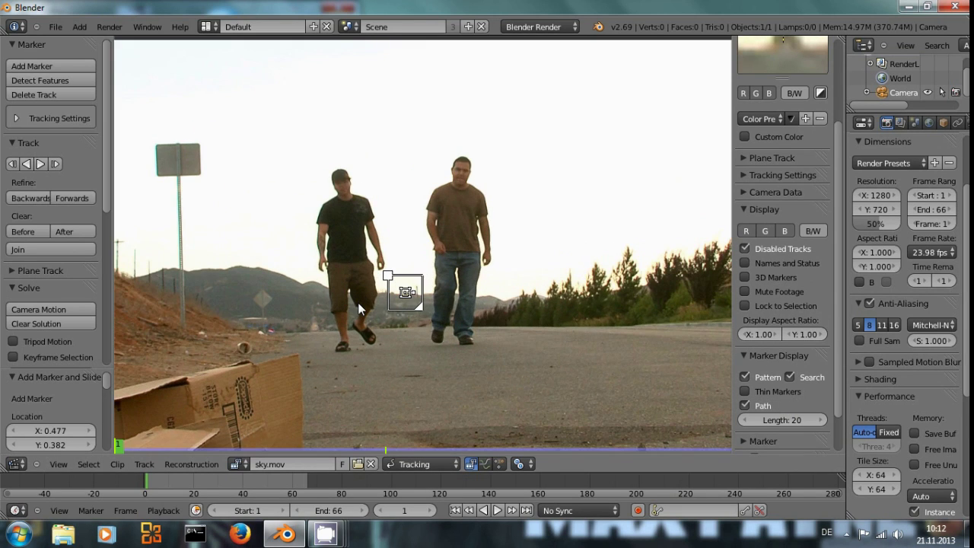
# Lock the view to the selected marker, track it forward through the clip to frame 66 and return to frame 1
pyautogui.press('l')
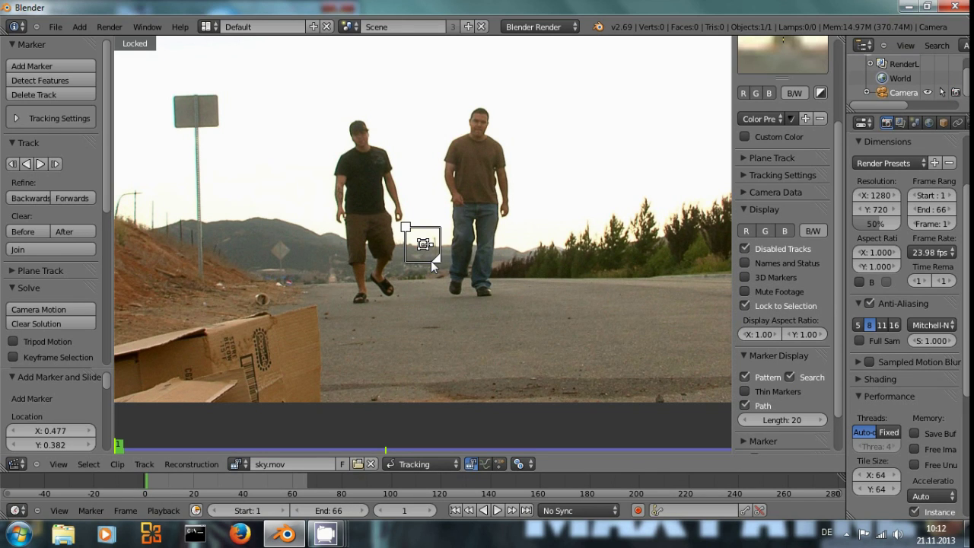
pyautogui.hotkey('ctrl', 't')
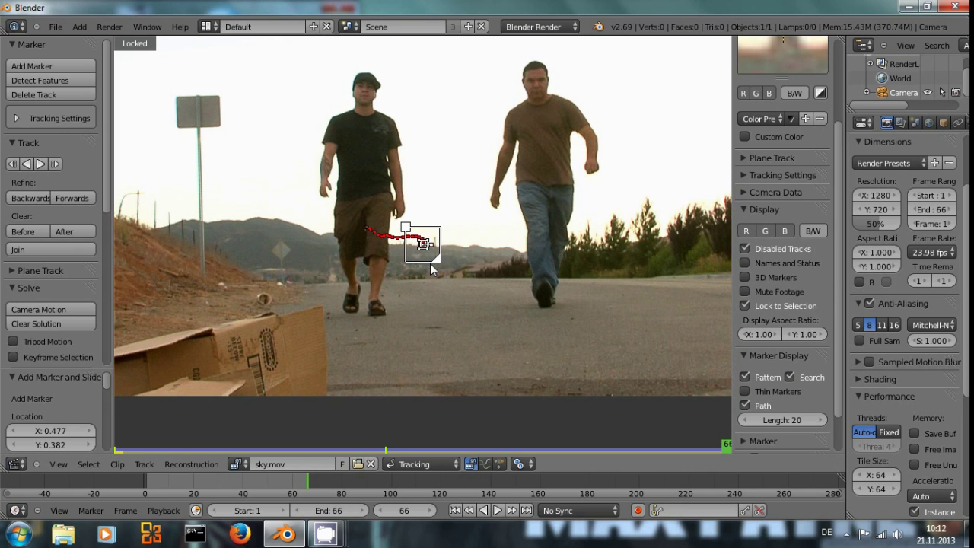
pyautogui.hotkey('shift', 'Left')
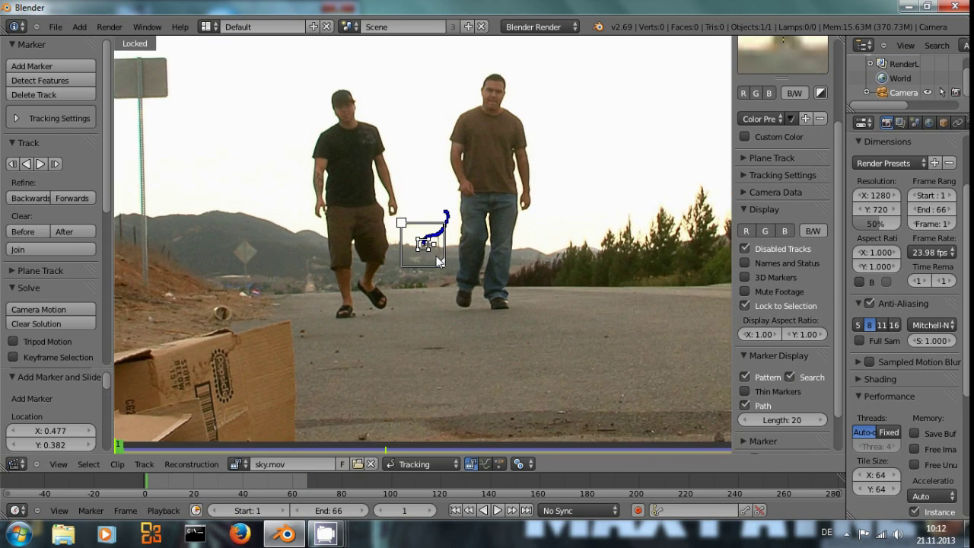
# Play back the clip to check how the marker between the men follows its feature, and return to the first frame
pyautogui.scroll(2, 437, 266)
pyautogui.hotkey('alt', 'a')
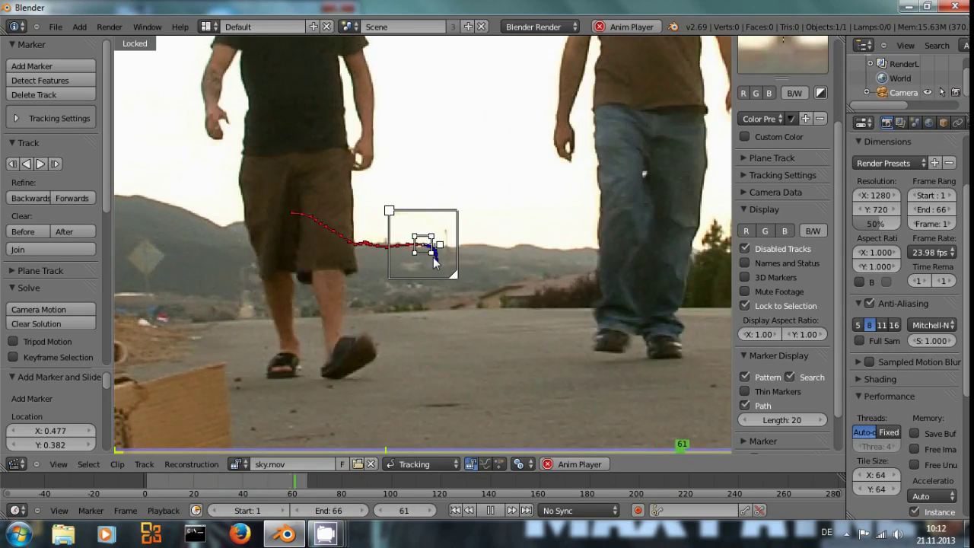
pyautogui.hotkey('alt', 'a')
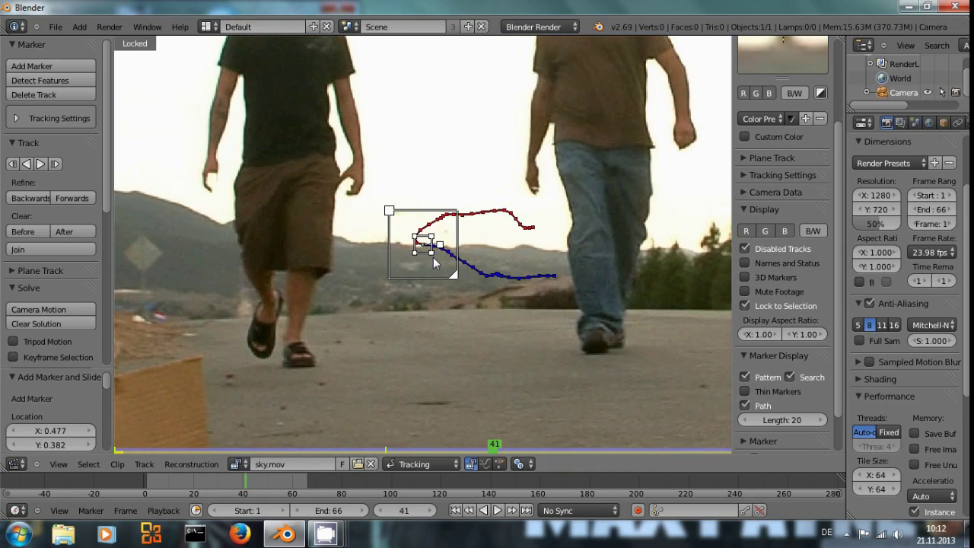
pyautogui.hotkey('shift', 'Left')
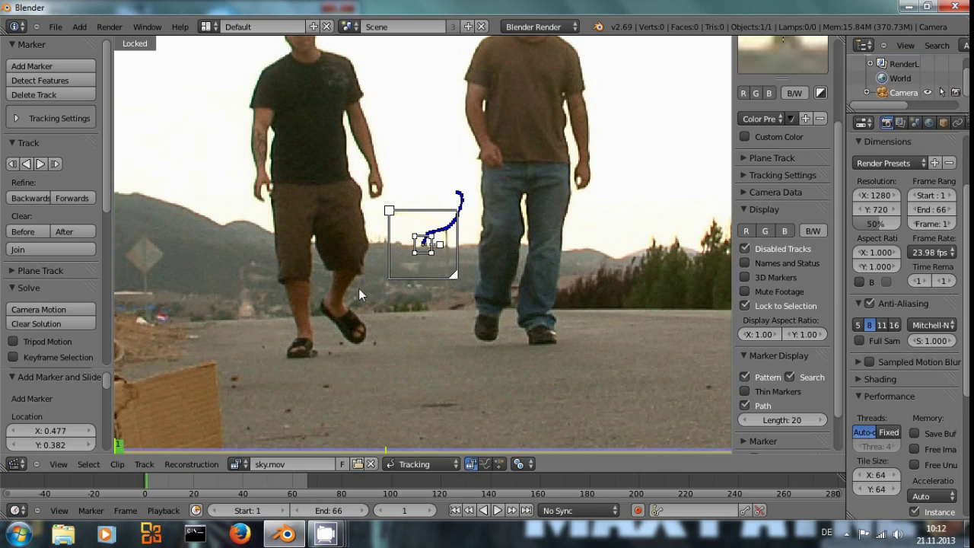
# Examine the first marker up close and the hills and roadside around the signs for a second trackable feature
pyautogui.scroll(-3, 359, 289)
pyautogui.scroll(6, 358, 290)
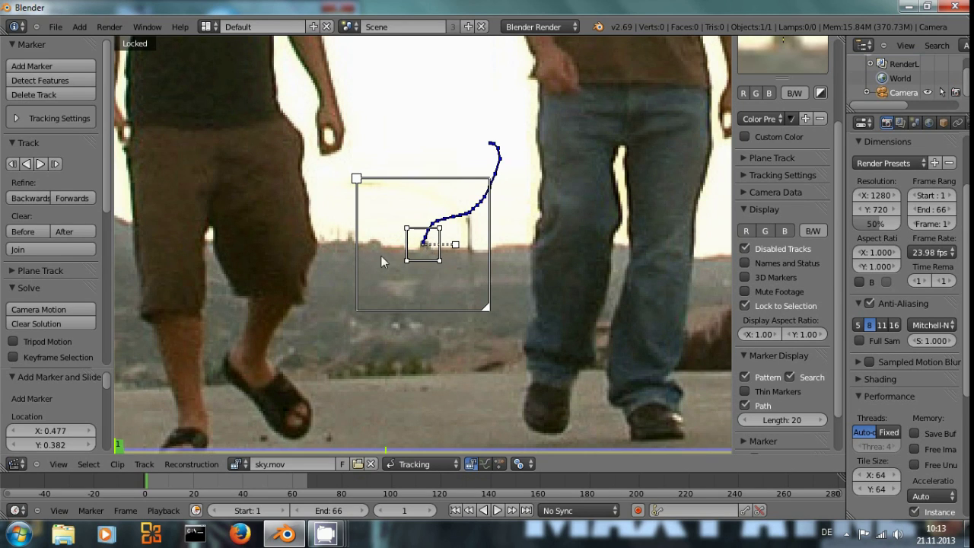
pyautogui.scroll(-2, 358, 254)
pyautogui.scroll(4, 363, 262)
pyautogui.scroll(-5, 363, 263)
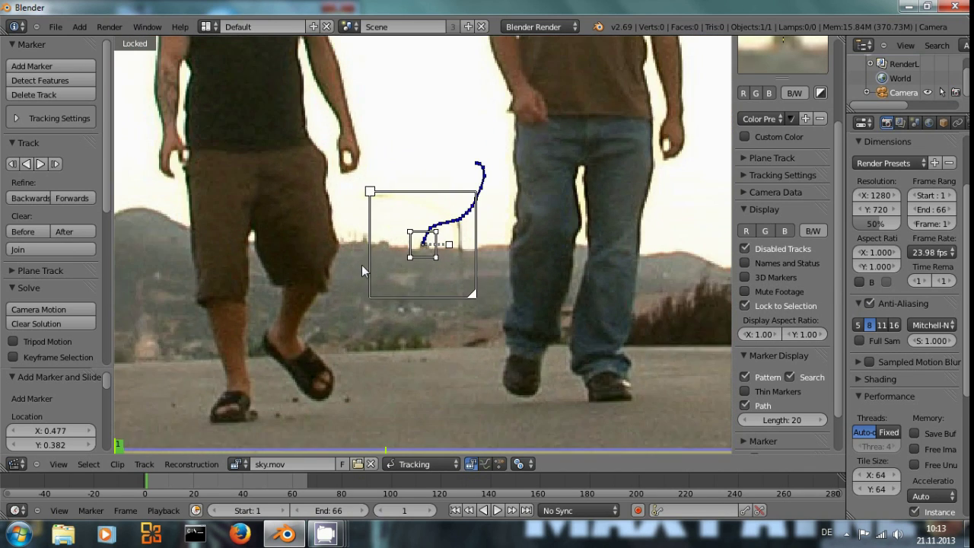
pyautogui.scroll(1, 395, 268)
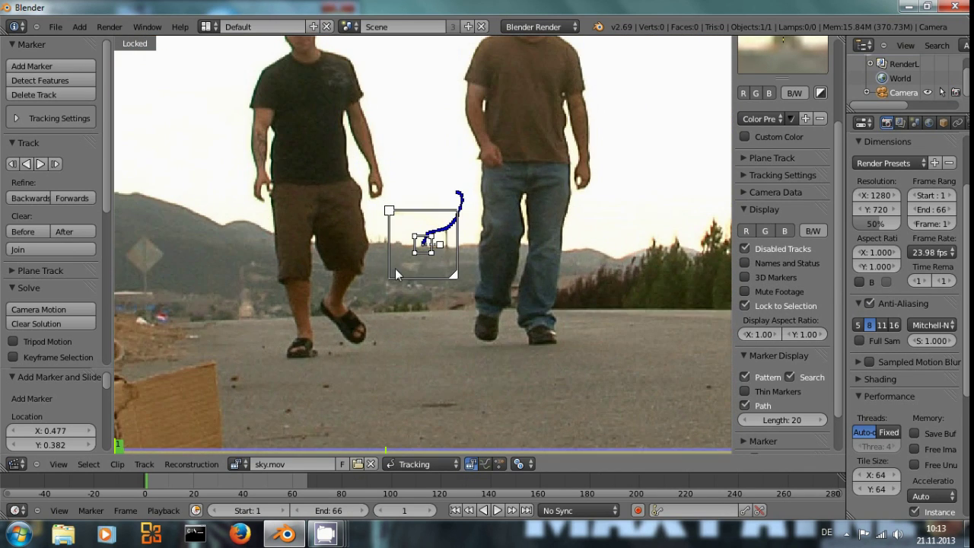
pyautogui.moveTo(377, 327); pyautogui.dragTo(610, 345, button='middle')
pyautogui.scroll(-2, 532, 342)
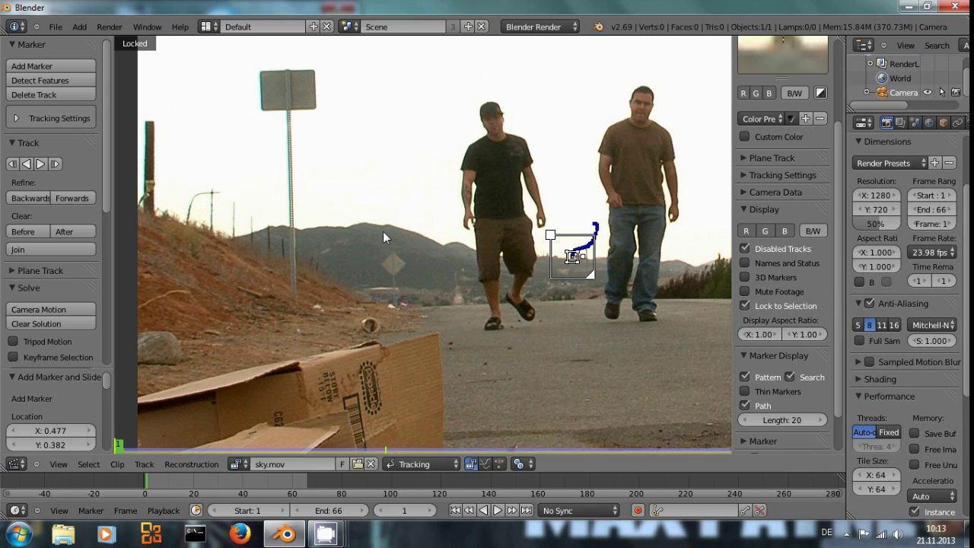
pyautogui.scroll(-1, 615, 281)
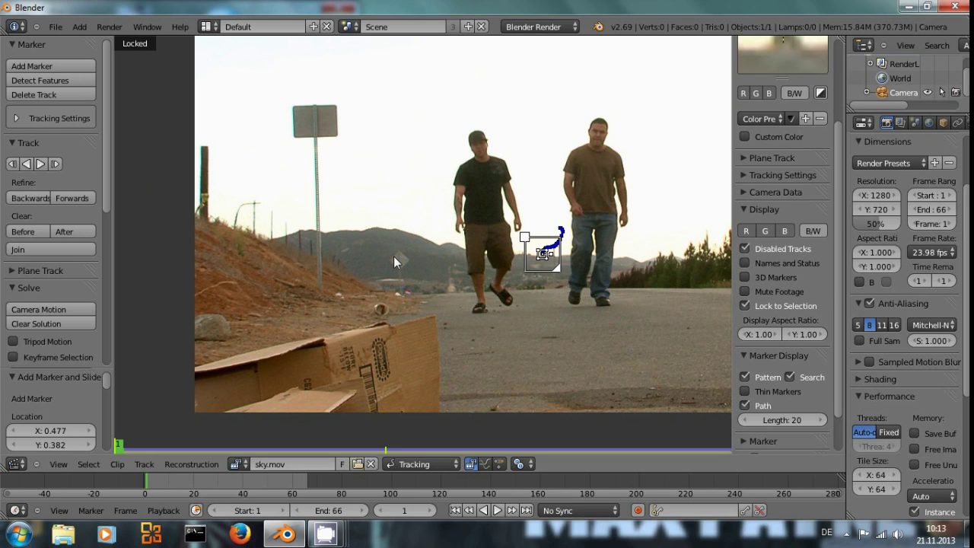
pyautogui.scroll(3, 408, 257)
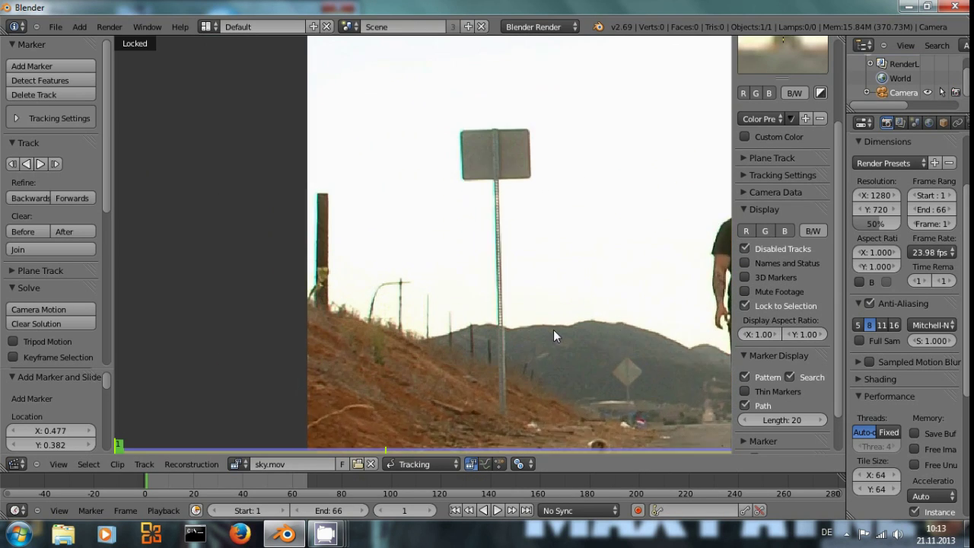
pyautogui.scroll(1, 567, 355)
pyautogui.moveTo(575, 357); pyautogui.dragTo(495, 258, button='middle')
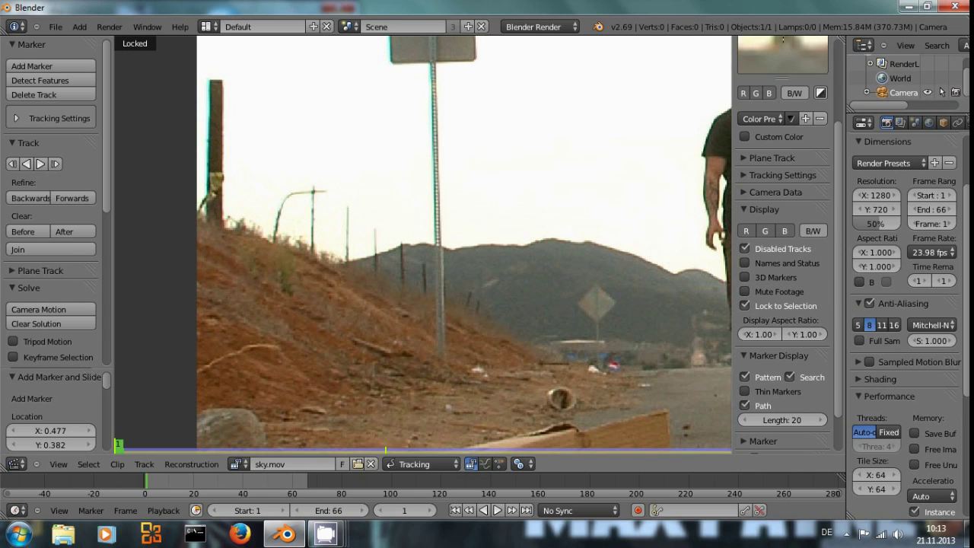
pyautogui.moveTo(577, 298)
pyautogui.mouseDown(button='middle')
pyautogui.moveTo(378, 346)
pyautogui.moveTo(374, 361)
pyautogui.mouseUp(button='middle')
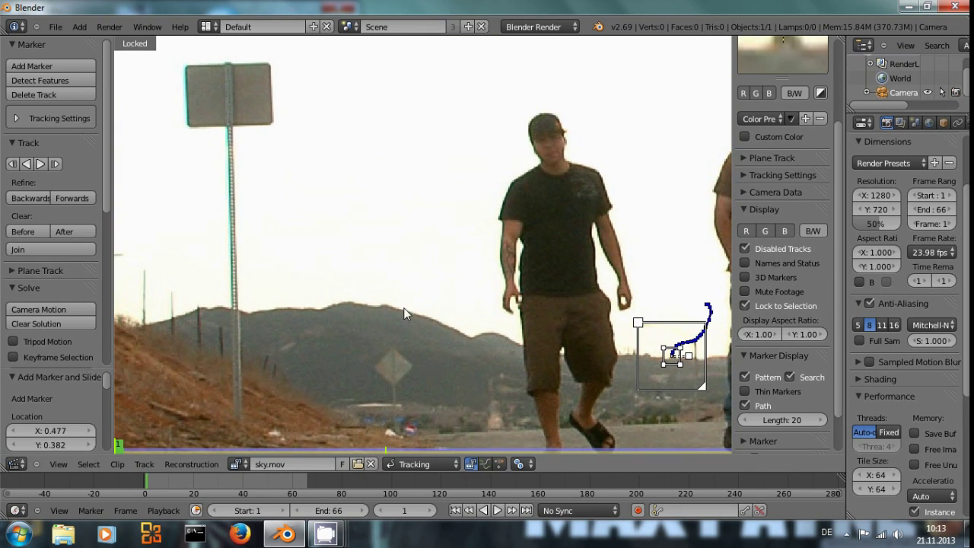
pyautogui.moveTo(361, 370); pyautogui.dragTo(441, 211, button='middle')
pyautogui.scroll(2, 413, 359)
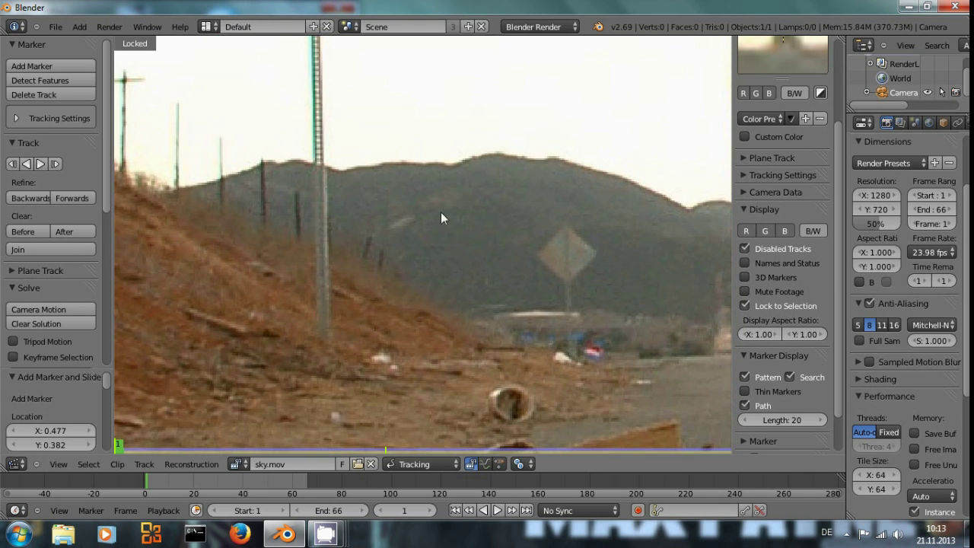
# Add a second marker on the hillside beside the tall sign's pole, track it forward through the clip and return to frame 1
pyautogui.keyDown('ctrl'); pyautogui.click(381, 255); pyautogui.keyUp('ctrl')
pyautogui.moveTo(530, 223)
pyautogui.mouseDown(button='middle')
pyautogui.moveTo(503, 287)
pyautogui.moveTo(454, 350)
pyautogui.mouseUp(button='middle')
pyautogui.scroll(4, 762, 168)
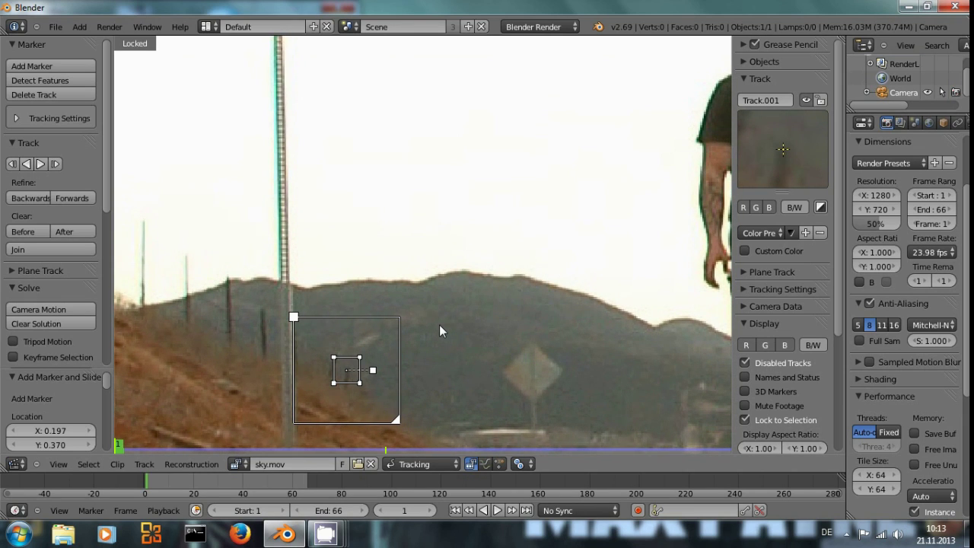
pyautogui.hotkey('ctrl', 't')
pyautogui.hotkey('shift', 'Left')
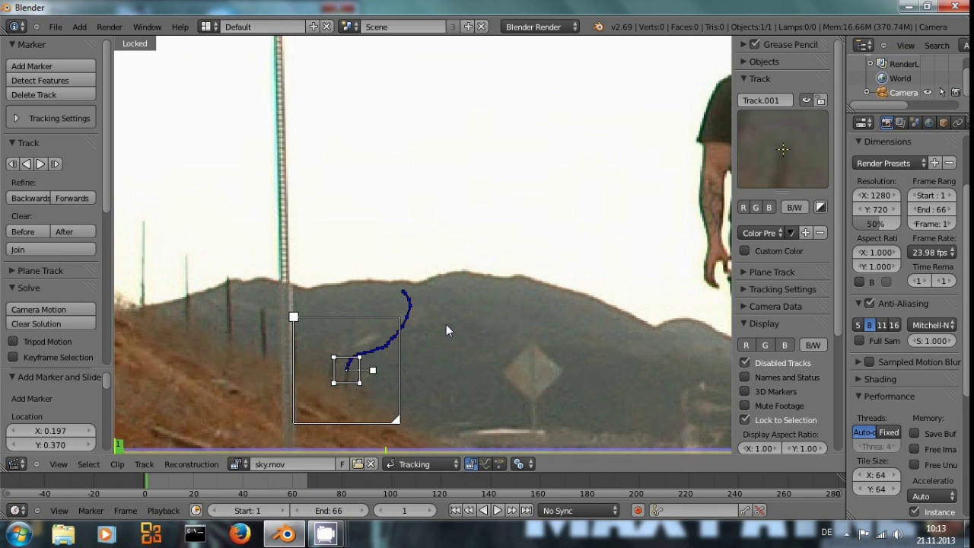
# Play back the clip to check the hillside marker's track, and return to the first frame
pyautogui.hotkey('alt', 'a')
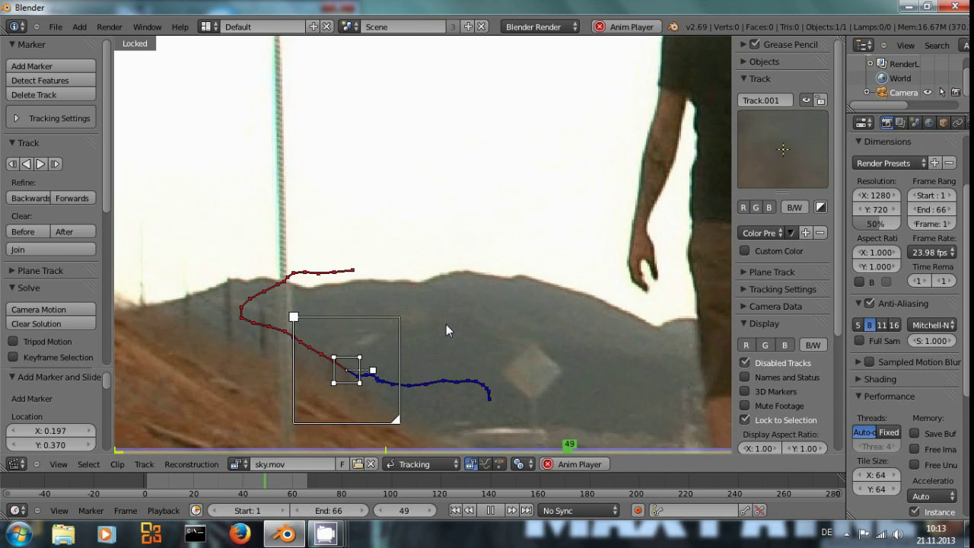
pyautogui.hotkey('alt', 'a')
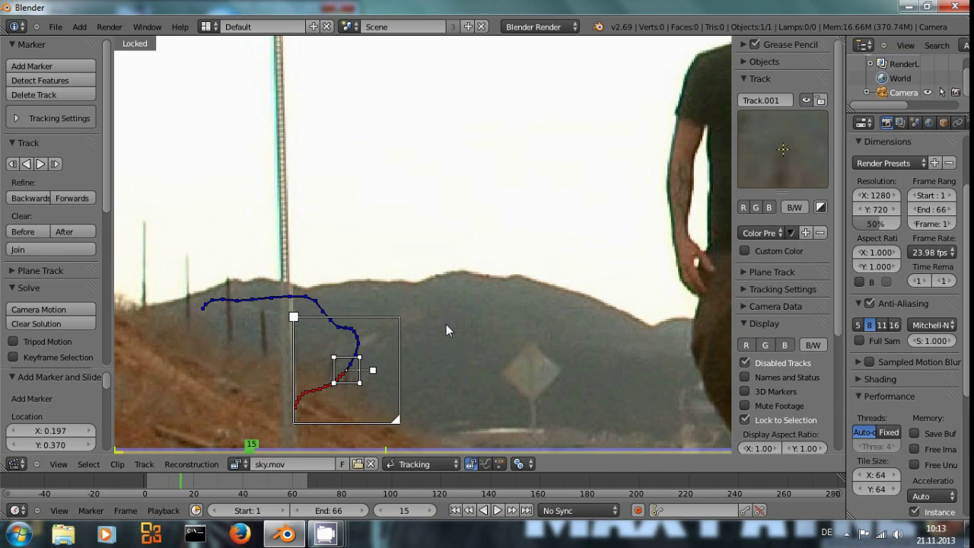
pyautogui.hotkey('shift', 'Left')
# Turn off Lock to Selection with both markers in view
pyautogui.scroll(-4, 463, 322)
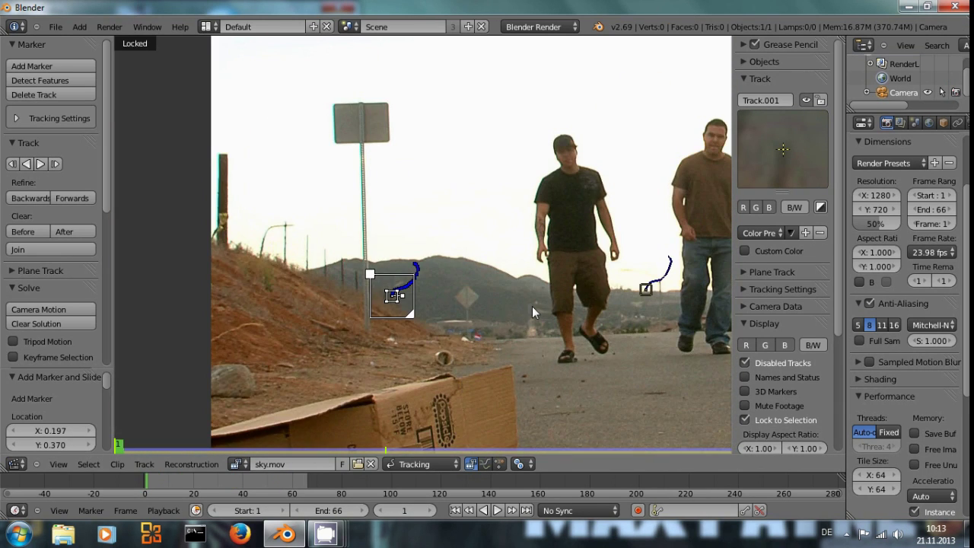
pyautogui.moveTo(532, 306); pyautogui.dragTo(429, 299, button='middle')
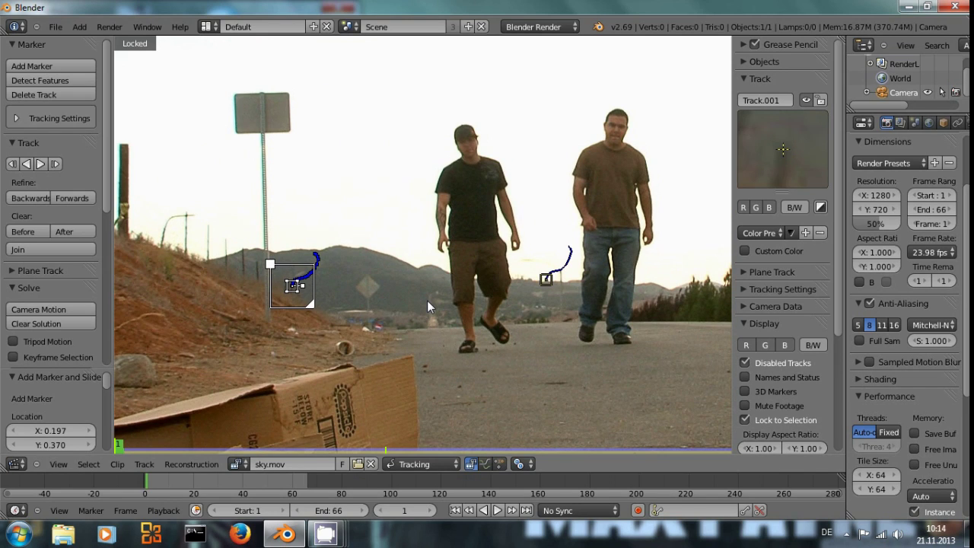
pyautogui.press('l')
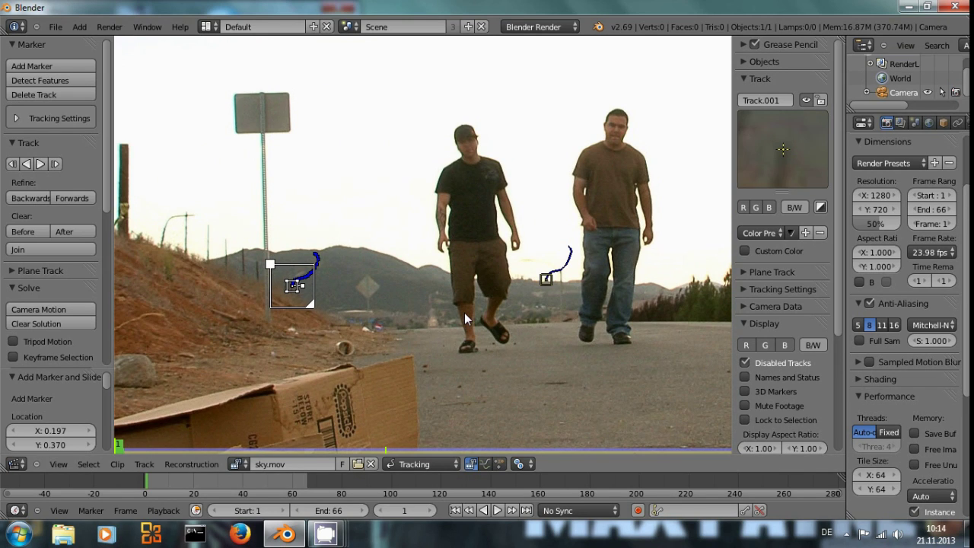
pyautogui.moveTo(461, 316); pyautogui.dragTo(446, 338, button='middle')
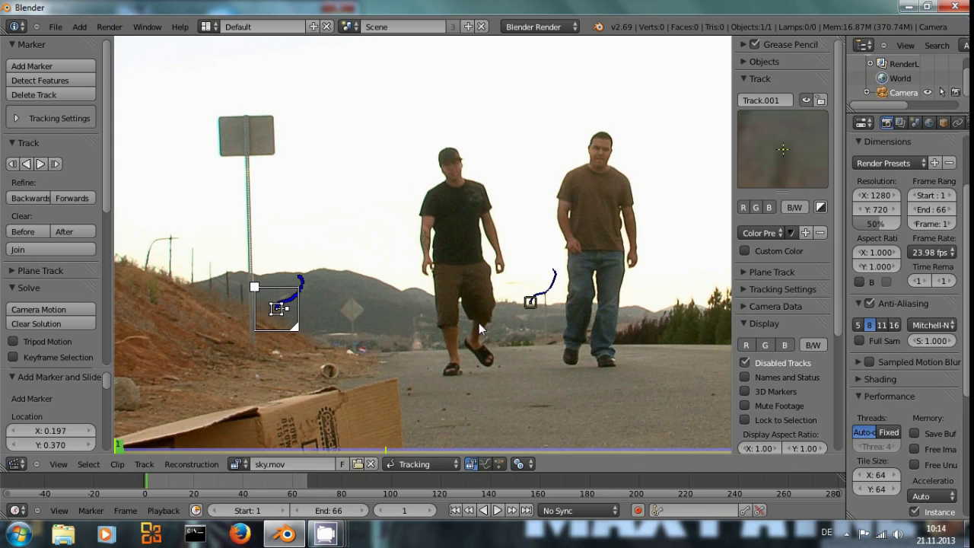
# Select both tracking markers and link an empty to each track
pyautogui.press('a')
pyautogui.click(513, 310)
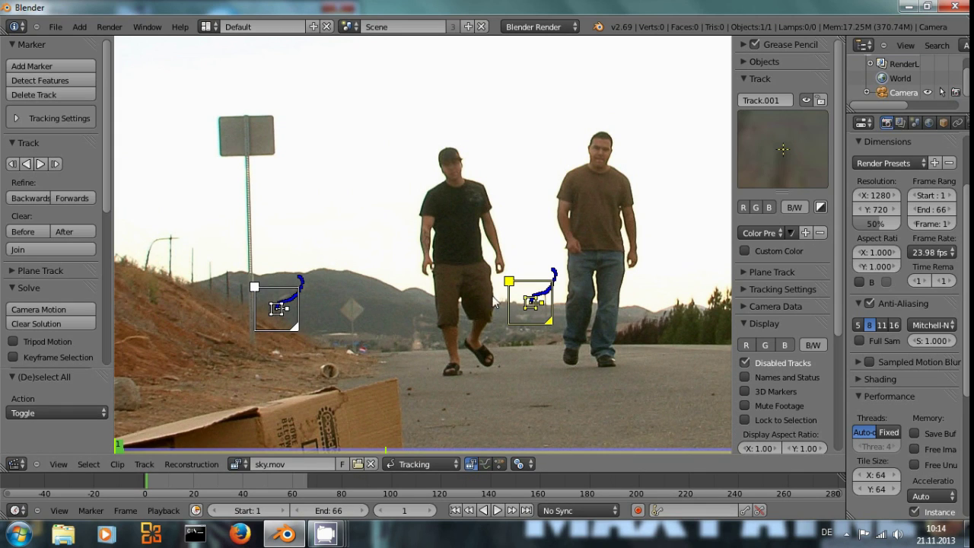
pyautogui.click(191, 465)
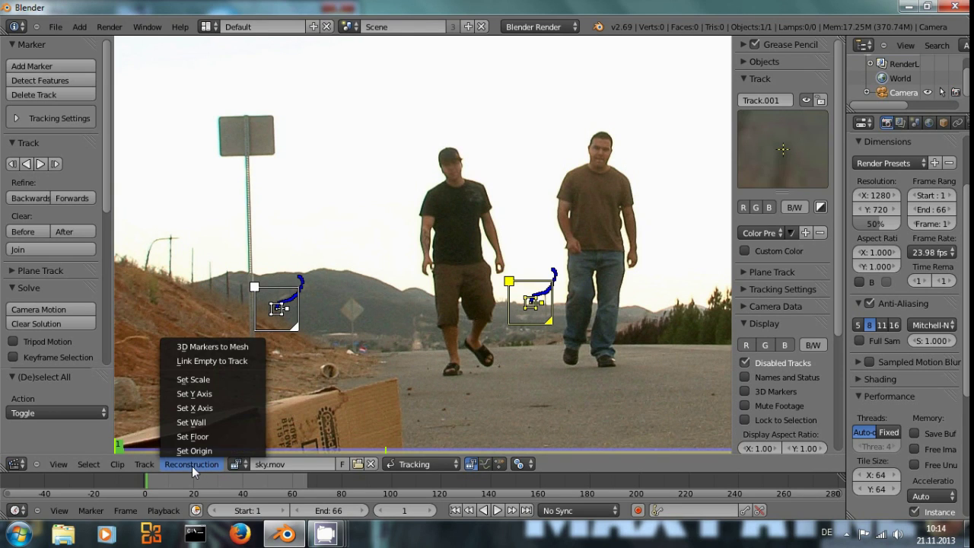
pyautogui.click(220, 361)
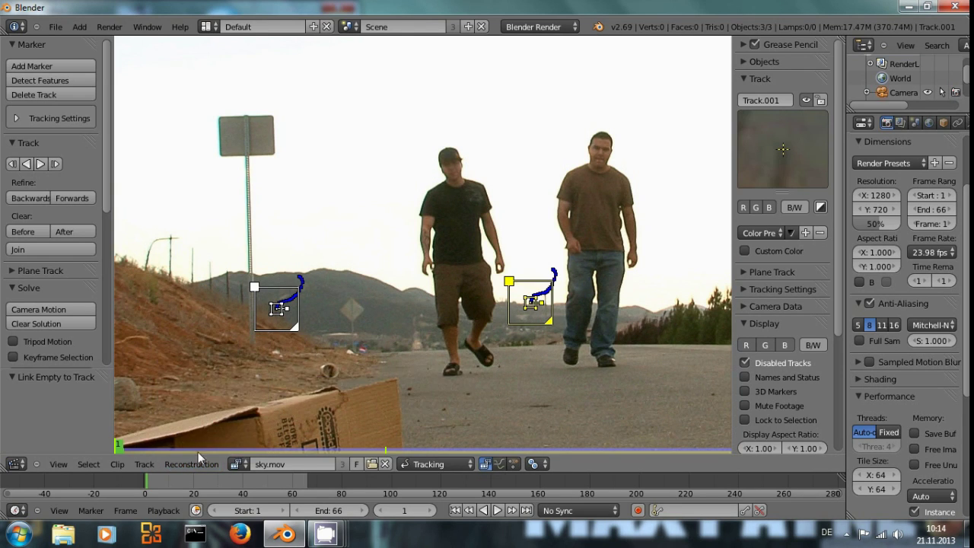
# Switch the Movie Clip Editor back to the 3D View showing the camera view with the linked empties
pyautogui.click(15, 464)
pyautogui.click(43, 449)
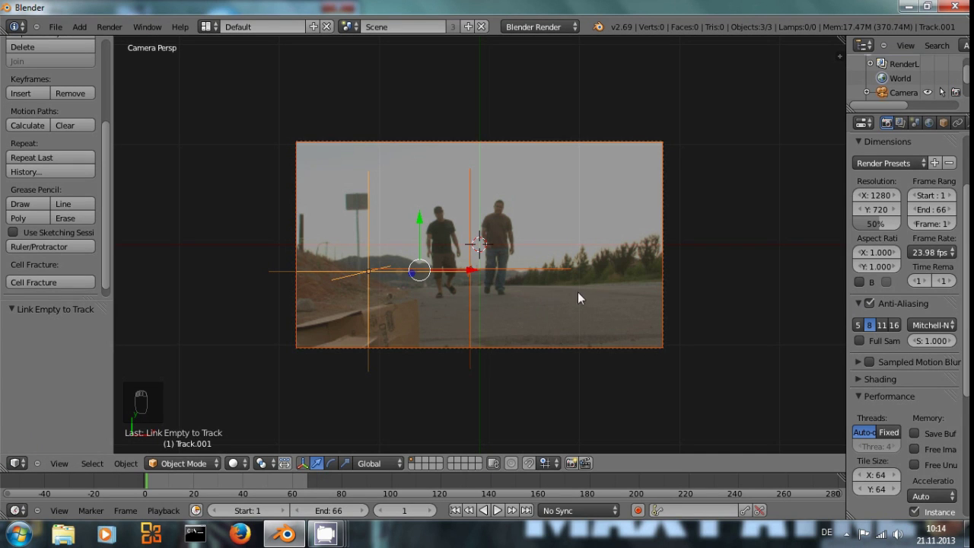
pyautogui.scroll(2, 548, 315)
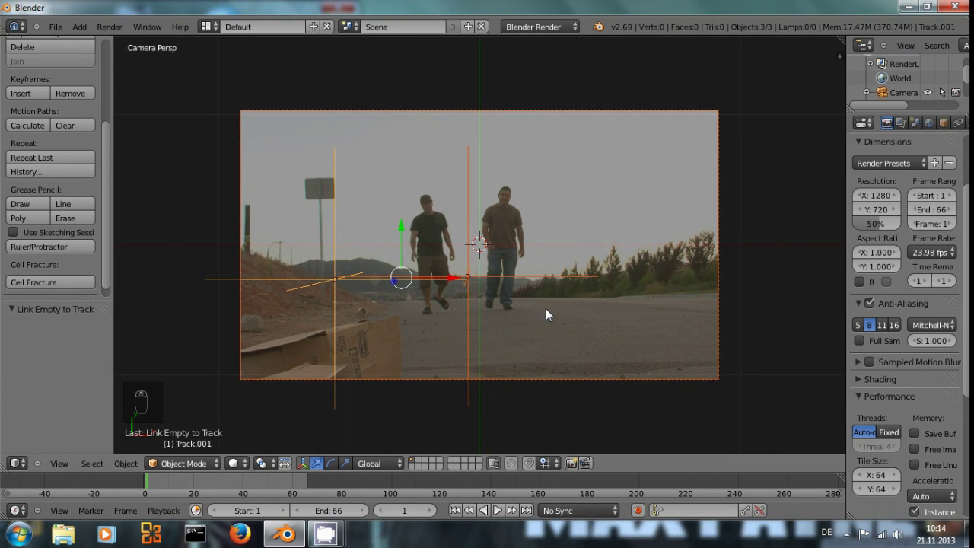
# Select the empty linked to the hillside track and play the animation to check that the empties follow the footage
pyautogui.press('a')
pyautogui.rightClick(461, 301)
pyautogui.rightClick(336, 303)
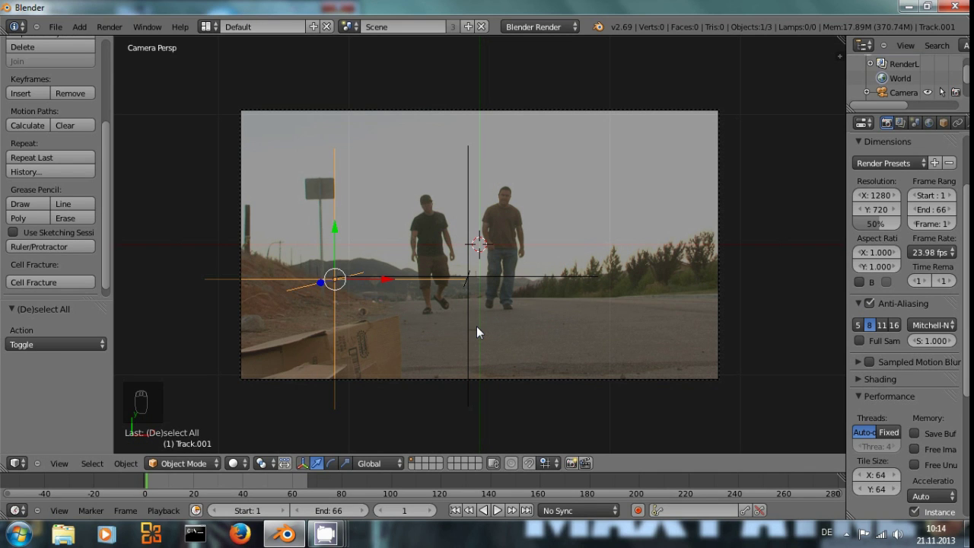
pyautogui.hotkey('alt', 'a')
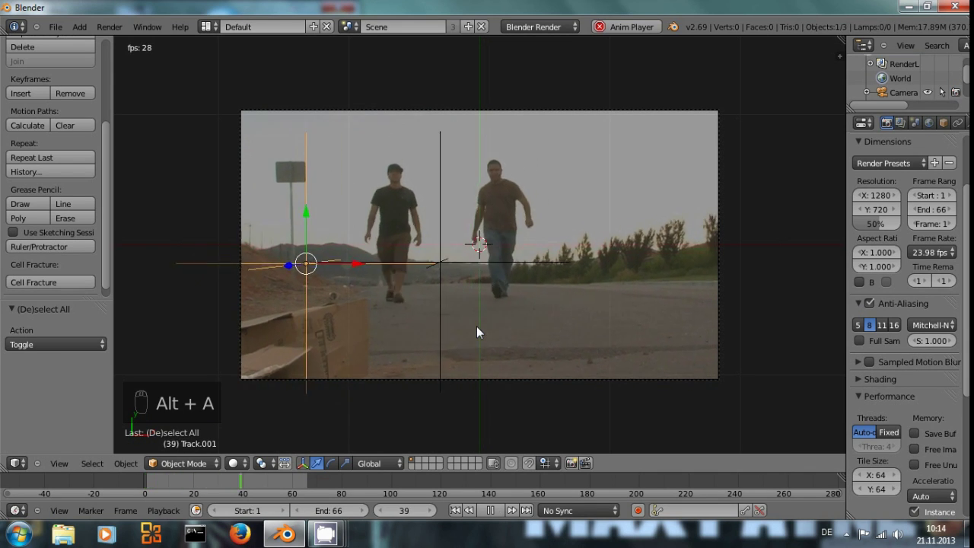
pyautogui.hotkey('alt', 'a')
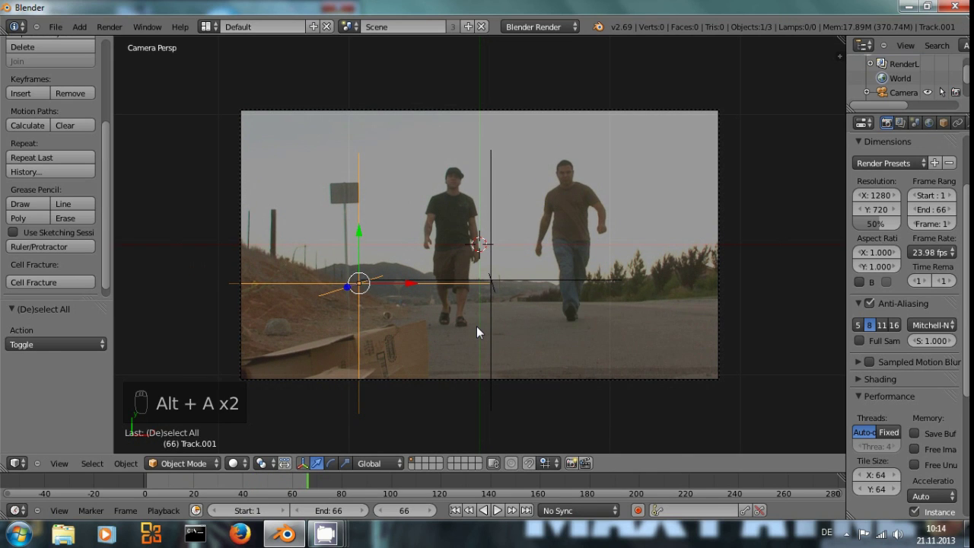
# Return to the first frame and snap the 3D cursor to the empty between the two men
pyautogui.hotkey('ctrl', 'shift', 'Down')
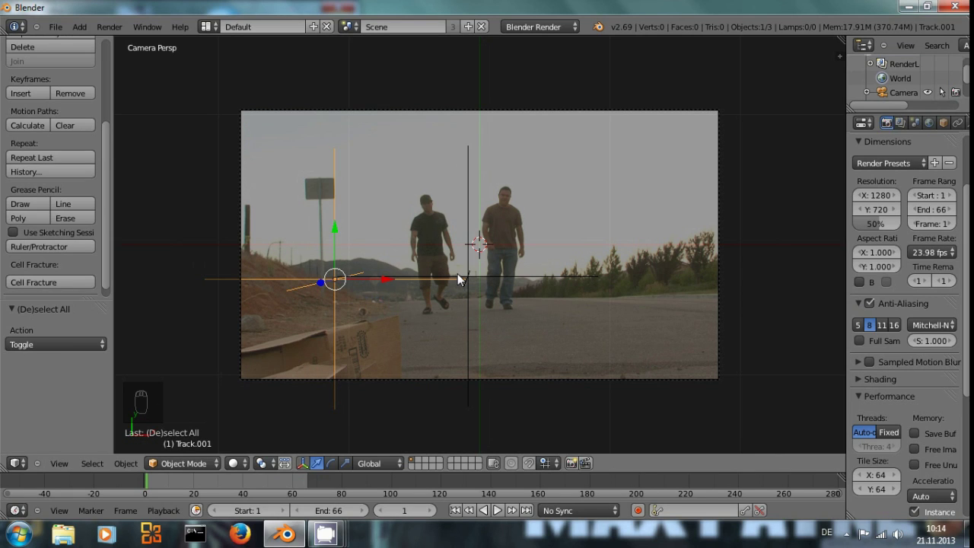
pyautogui.rightClick(467, 194)
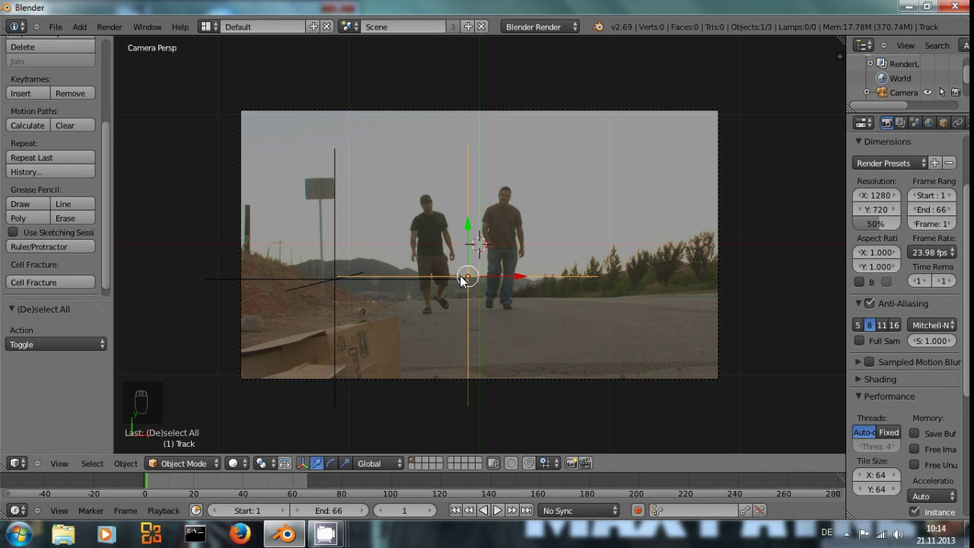
pyautogui.hotkey('shift', 's')
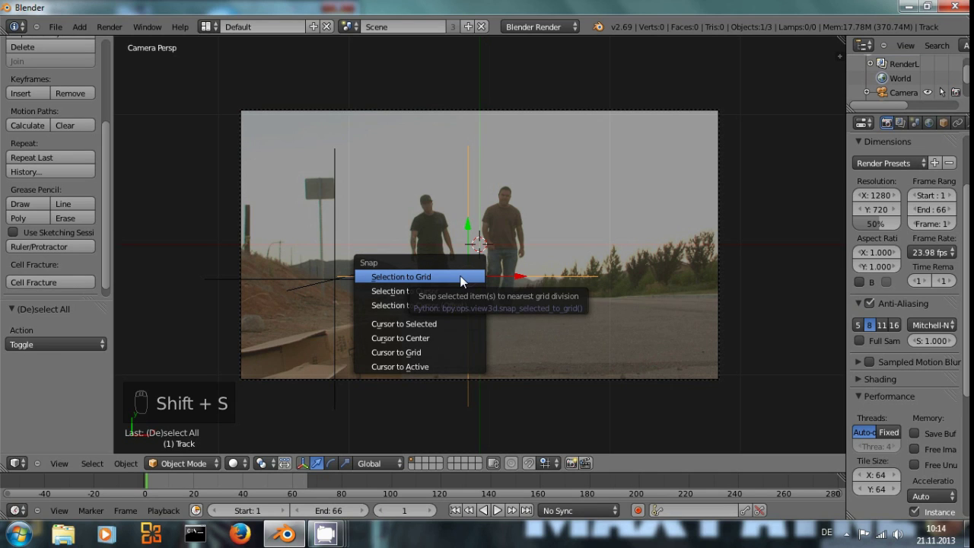
pyautogui.click(438, 320)
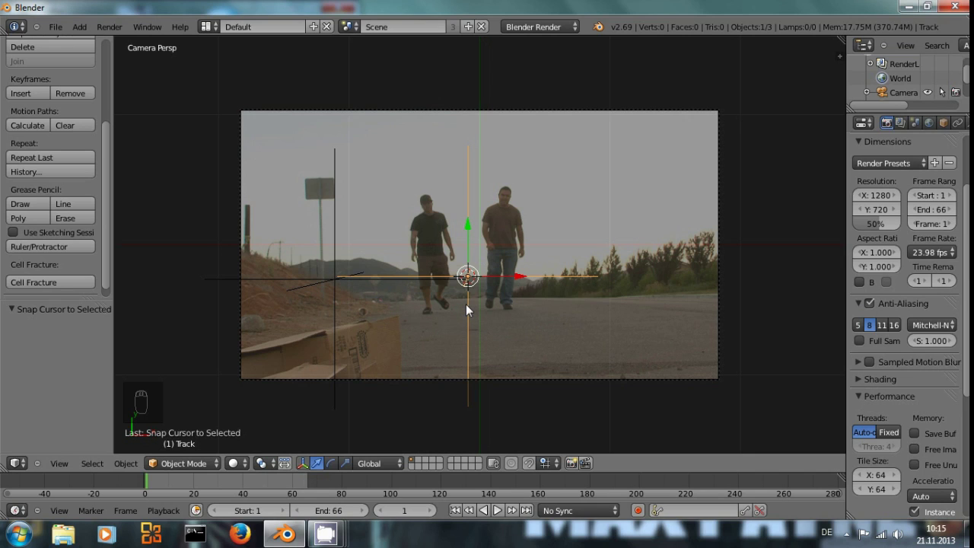
# Add a single-bone armature at the 3D cursor on the central empty
pyautogui.hotkey('ctrl', 'a')
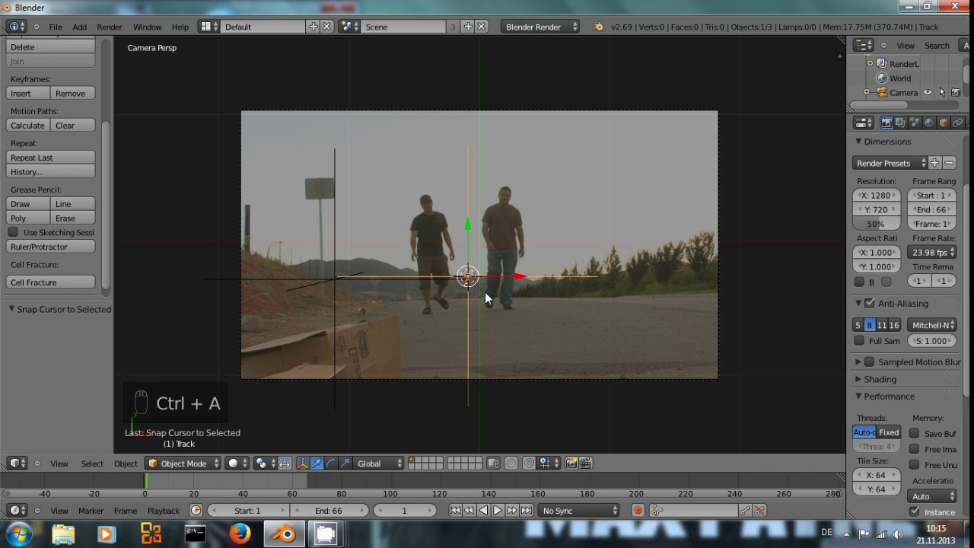
pyautogui.hotkey('shift', 'a')
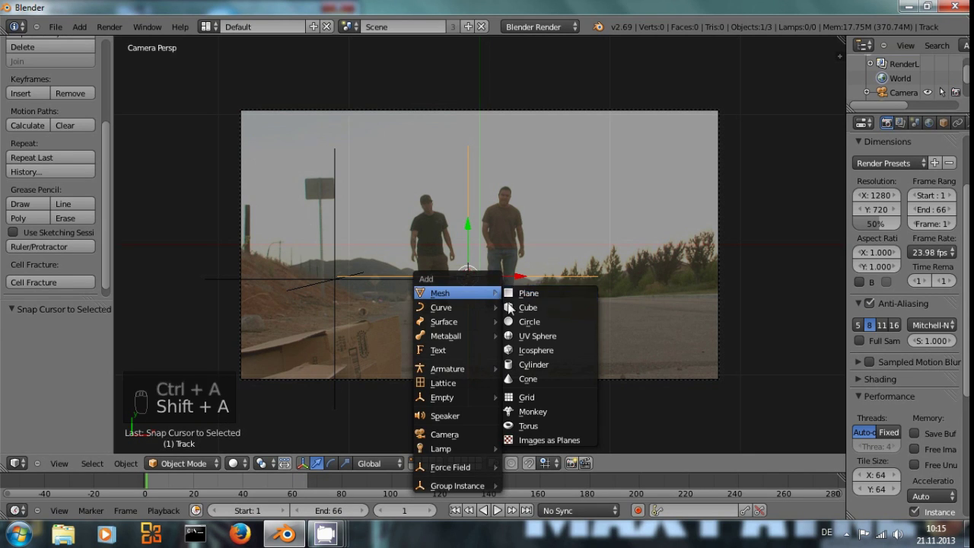
pyautogui.moveTo(491, 368)
pyautogui.click(527, 366)
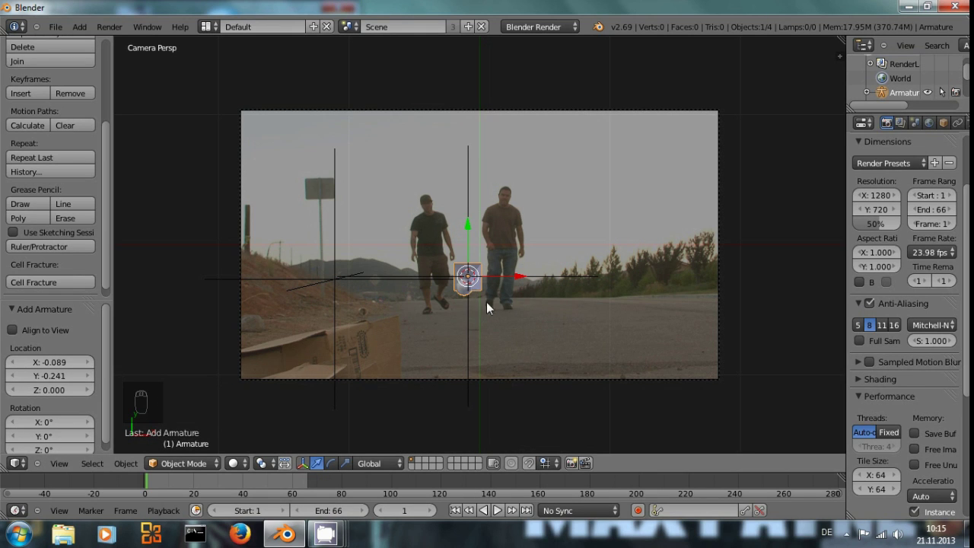
# Snap the 3D cursor to the empty linked to the hillside track
pyautogui.moveTo(514, 307); pyautogui.dragTo(511, 270, button='middle')
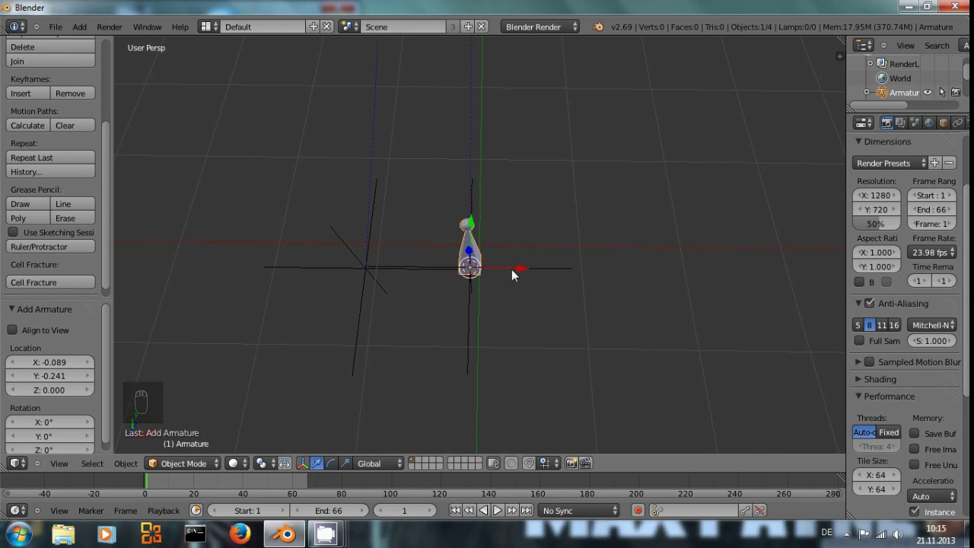
pyautogui.rightClick(351, 268)
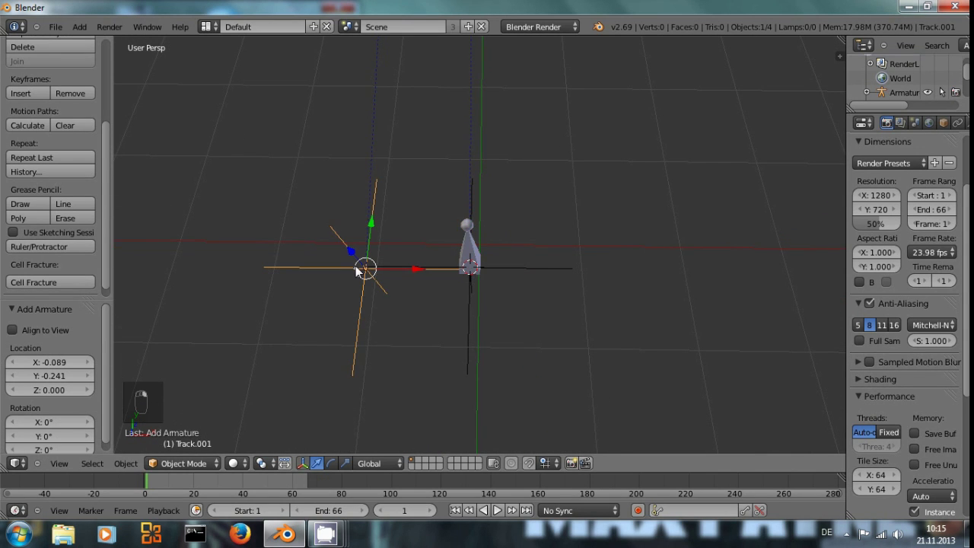
pyautogui.hotkey('shift', 's')
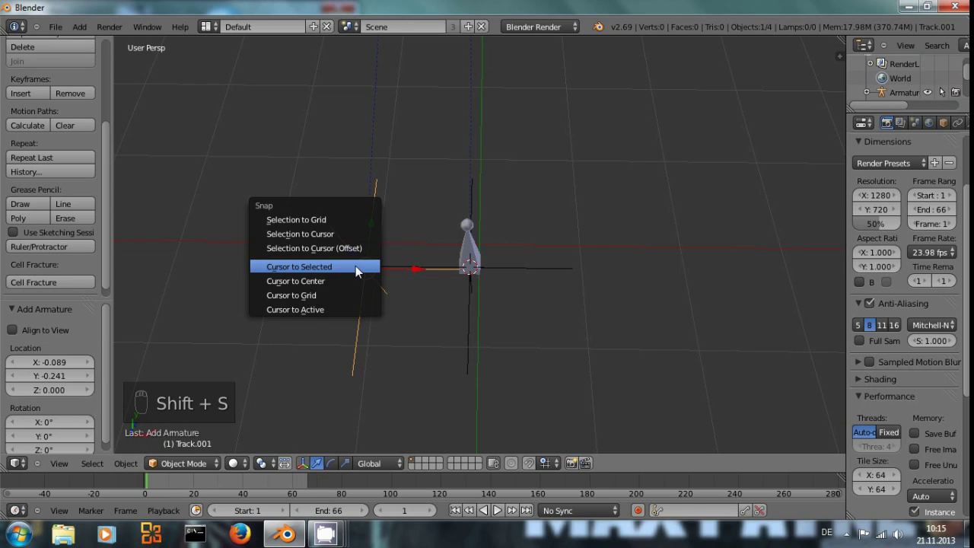
pyautogui.click(356, 266)
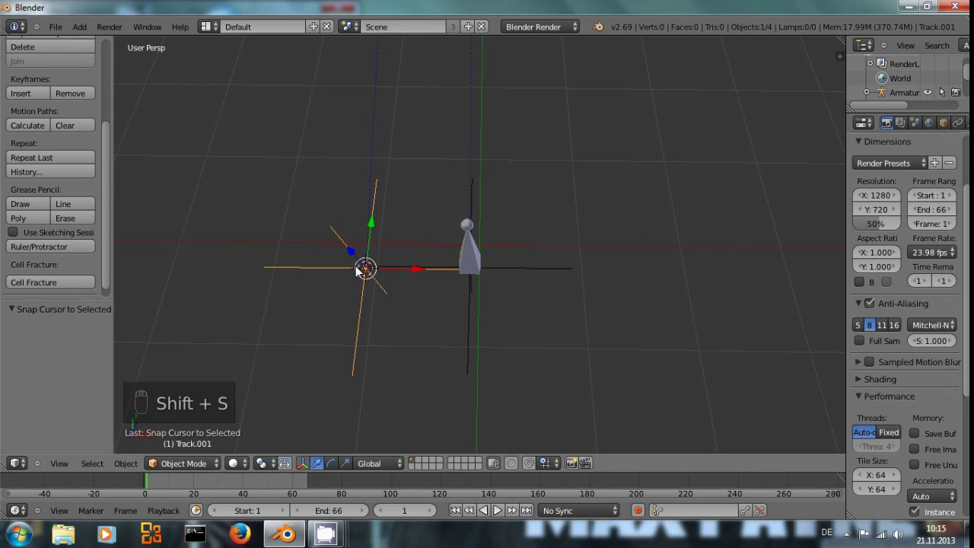
# In Edit Mode, snap the bone's tip to the cursor at the hillside empty, and return to Object Mode in camera view
pyautogui.rightClick(469, 235)
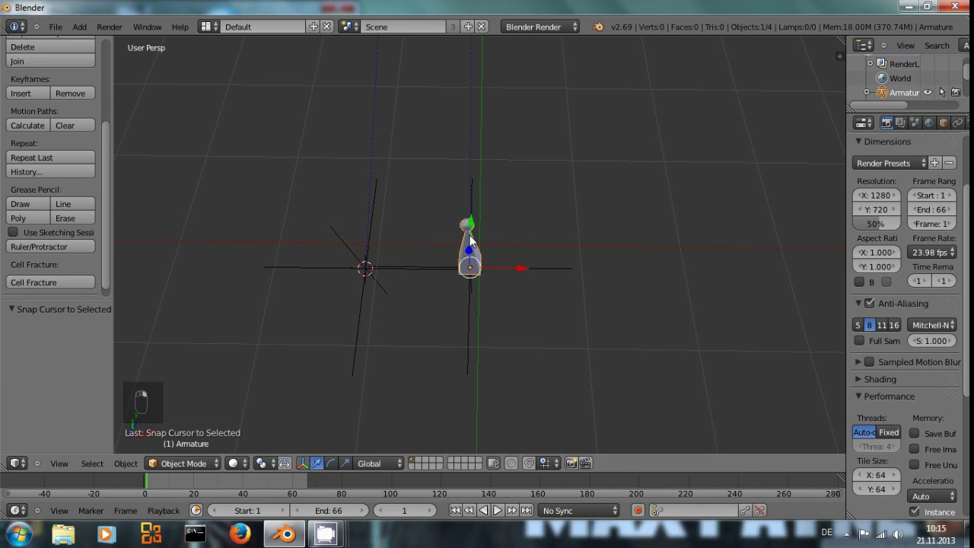
pyautogui.press('Tab')
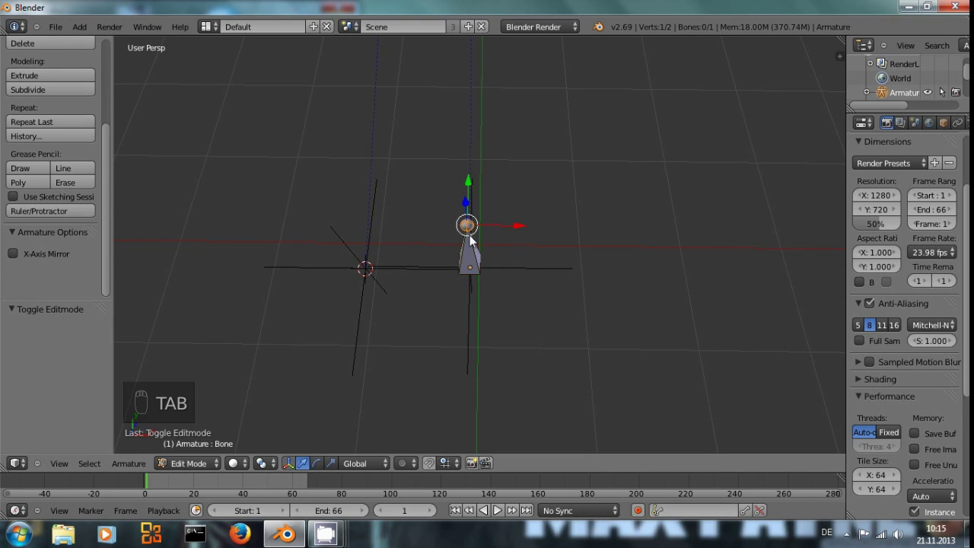
pyautogui.rightClick(472, 254)
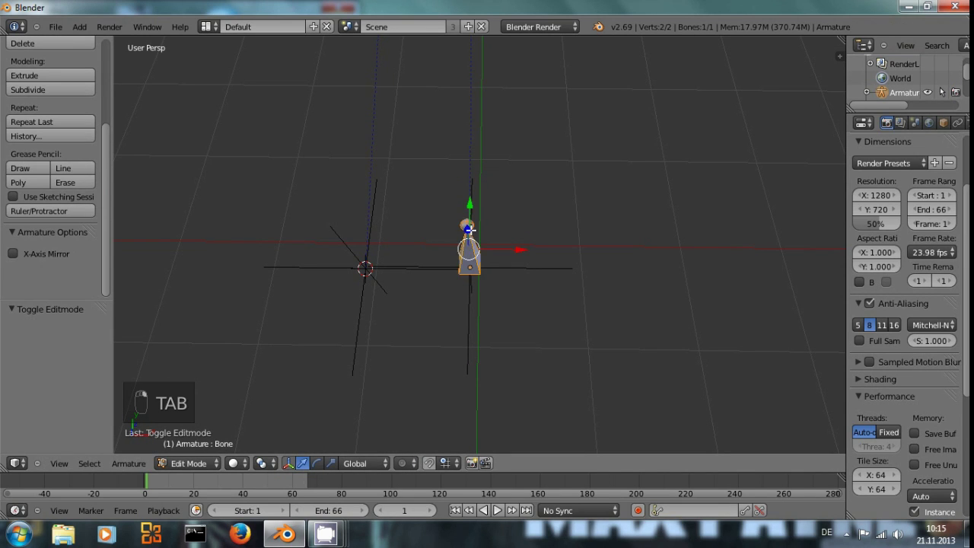
pyautogui.rightClick(471, 230)
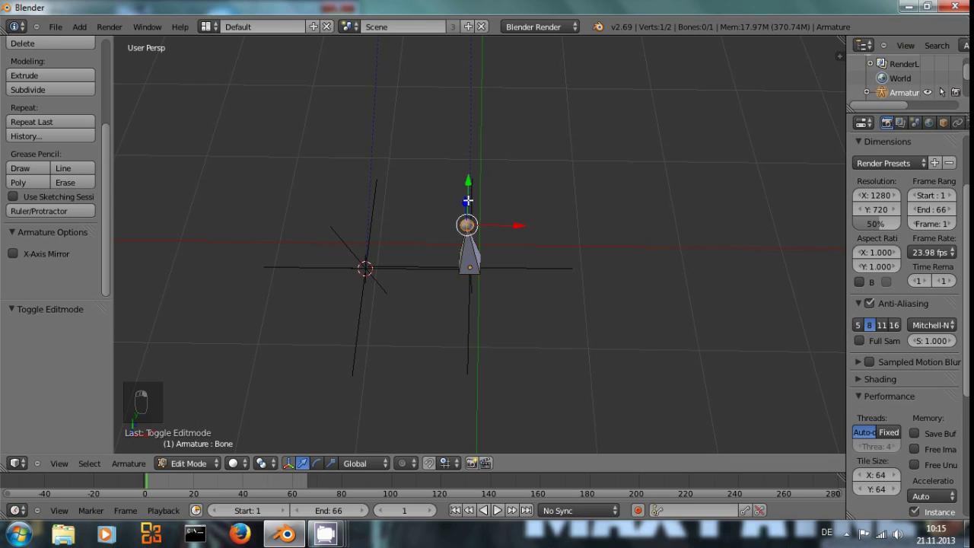
pyautogui.hotkey('shift', 's')
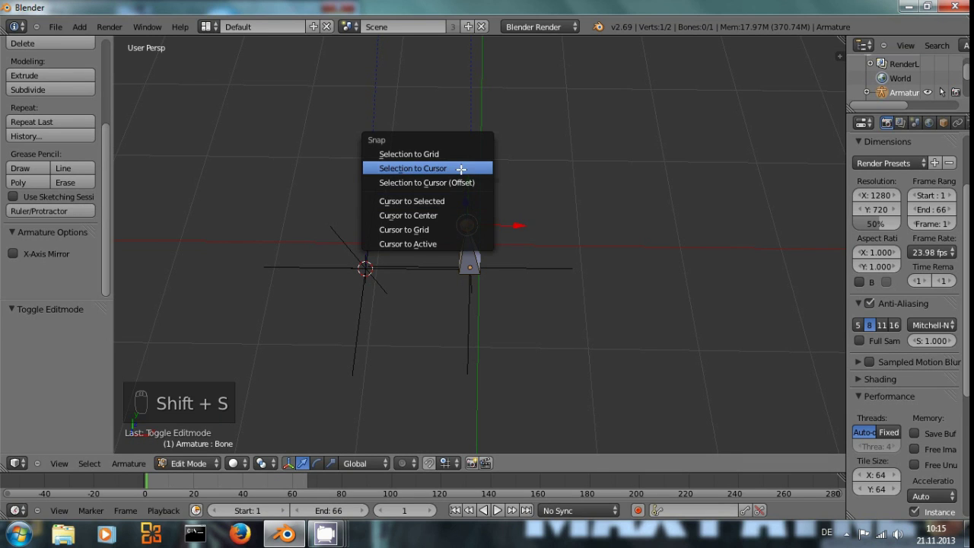
pyautogui.click(462, 169)
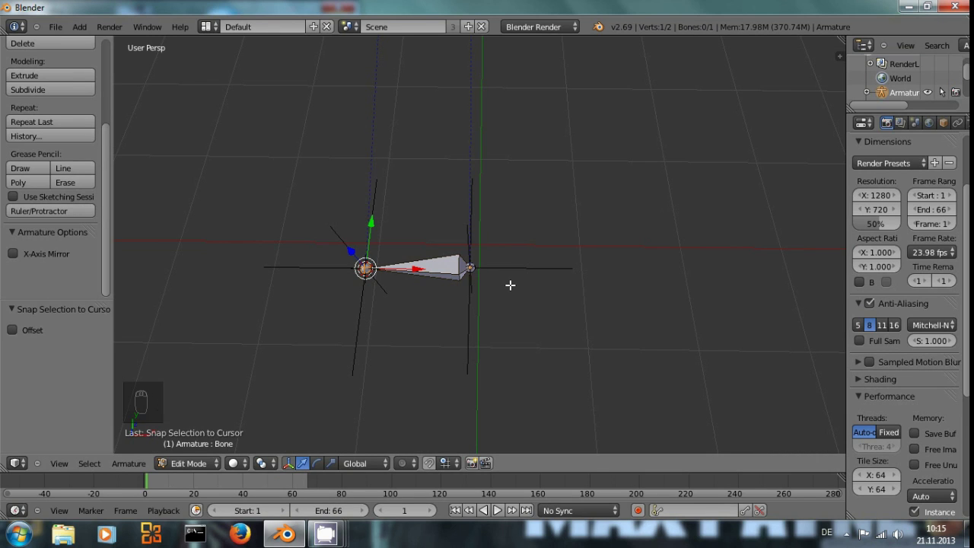
pyautogui.press('KP_0')
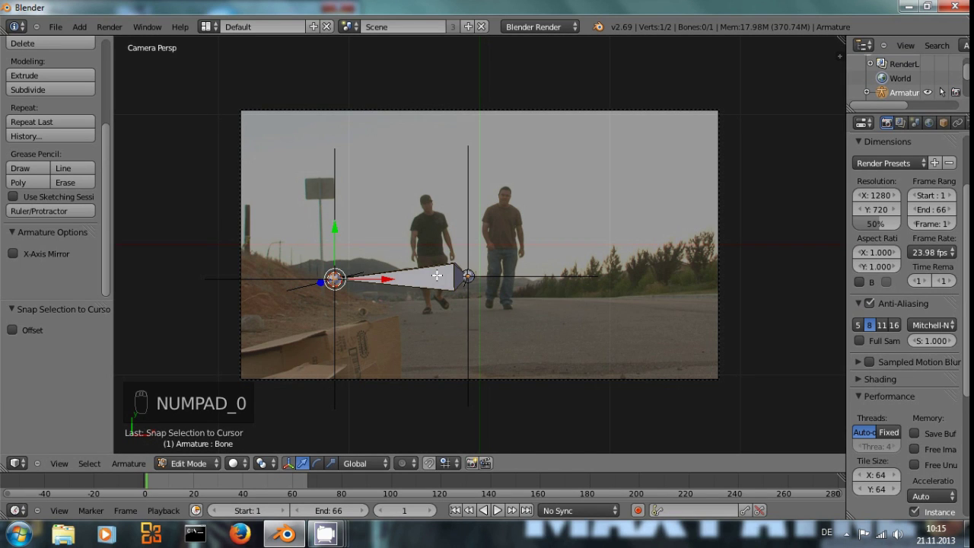
pyautogui.press('Tab')
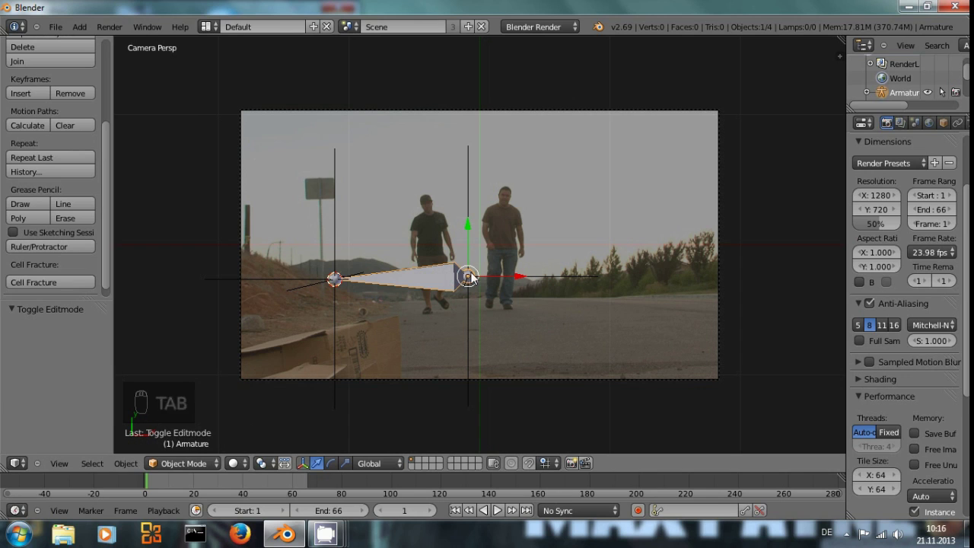
# Preview the armature against the footage, return to the first frame and parent it to the central empty with the Object option
pyautogui.moveTo(154, 483); pyautogui.dragTo(202, 480)
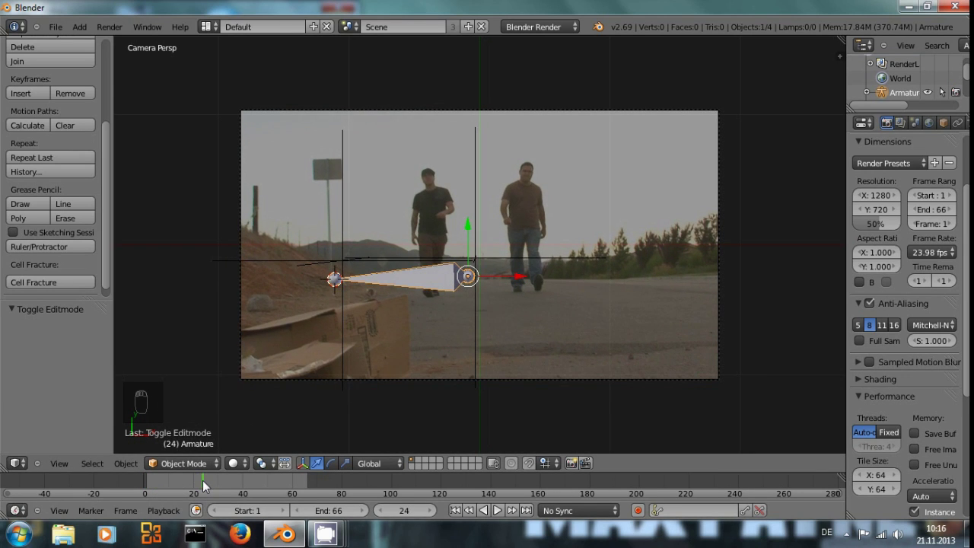
pyautogui.hotkey('ctrl', 'shift', 'Down')
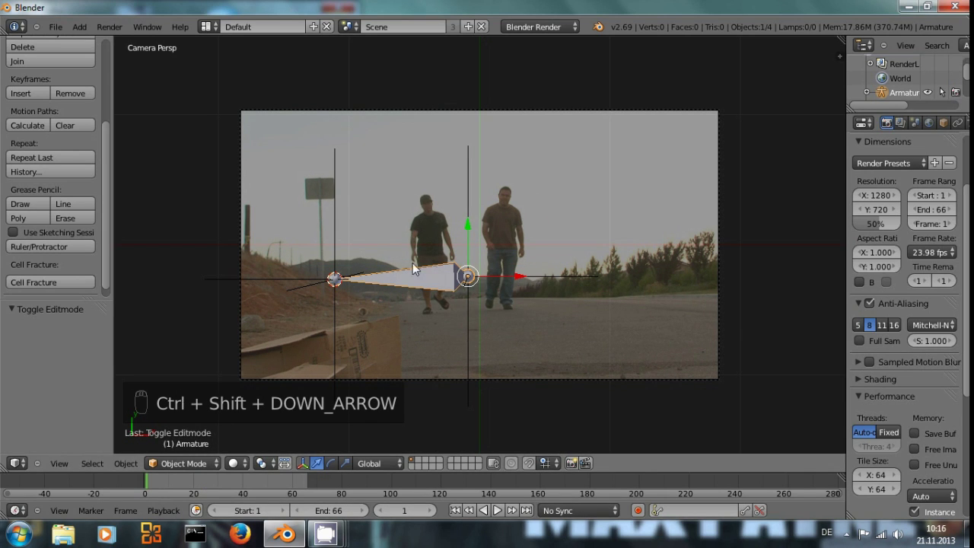
pyautogui.keyDown('shift'); pyautogui.rightClick(467, 199); pyautogui.keyUp('shift')
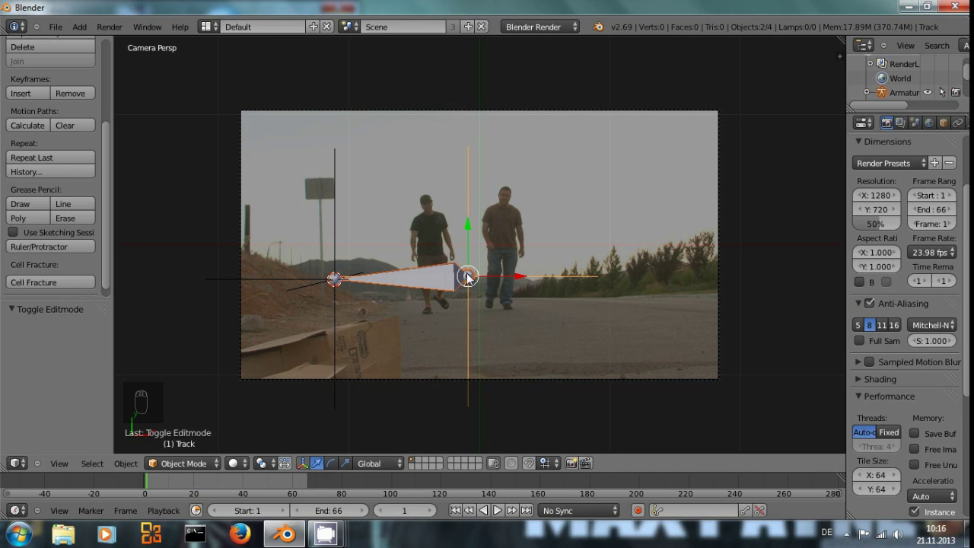
pyautogui.hotkey('ctrl', 'p')
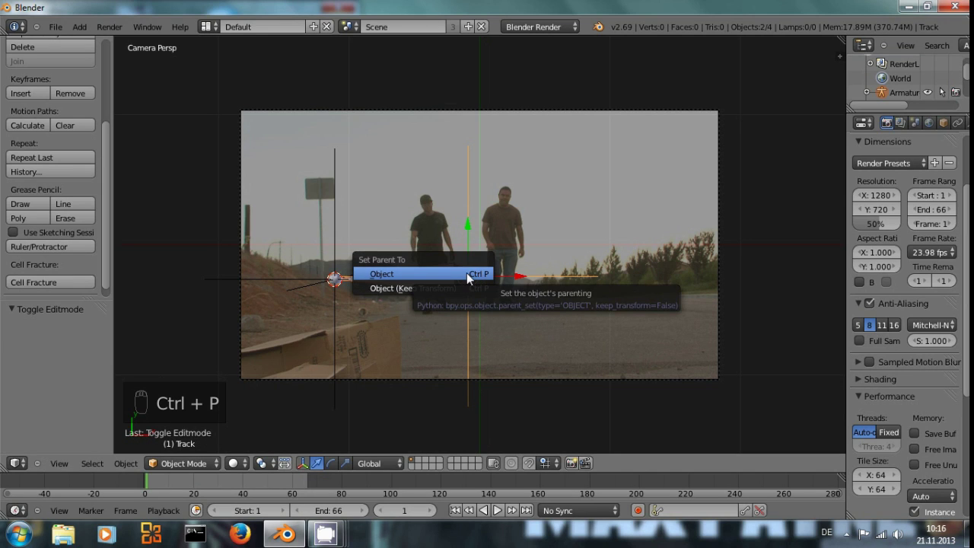
pyautogui.click(466, 273)
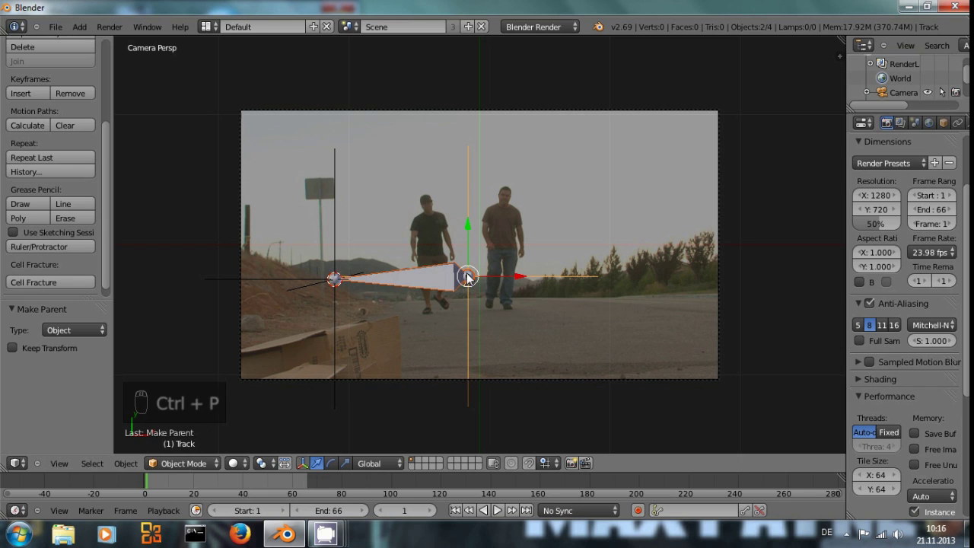
# Scrub and play the animation to check that the parented bone follows the footage
pyautogui.moveTo(155, 491); pyautogui.dragTo(248, 492)
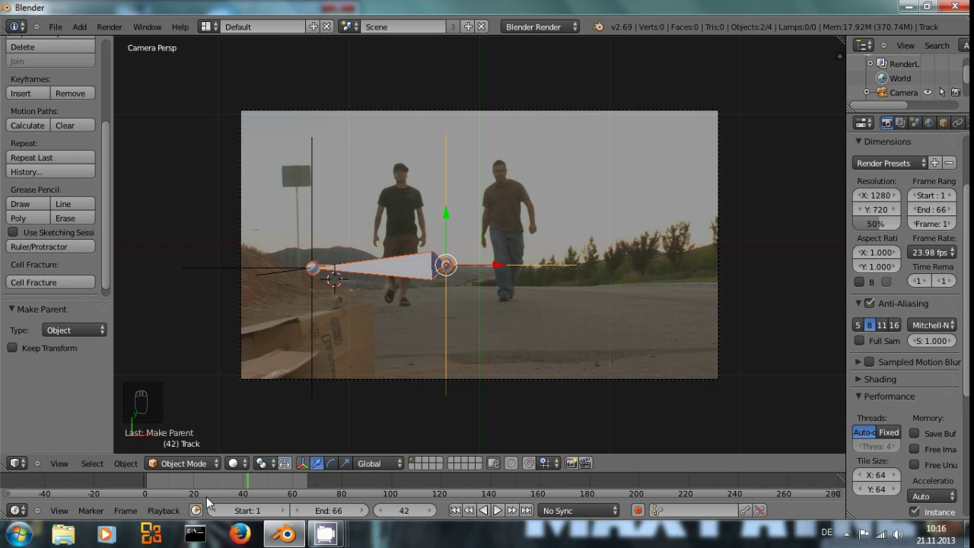
pyautogui.hotkey('alt', 'a')
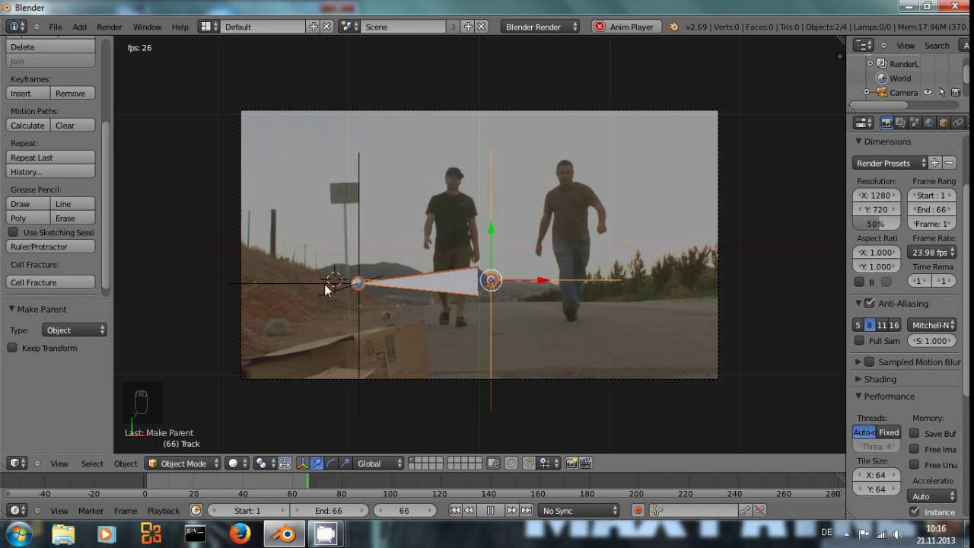
pyautogui.hotkey('alt', 'a')
pyautogui.moveTo(207, 475); pyautogui.dragTo(278, 482)
# Go back to the first frame and snap the 3D cursor to the scene center
pyautogui.hotkey('ctrl', 'shift', 'Down')
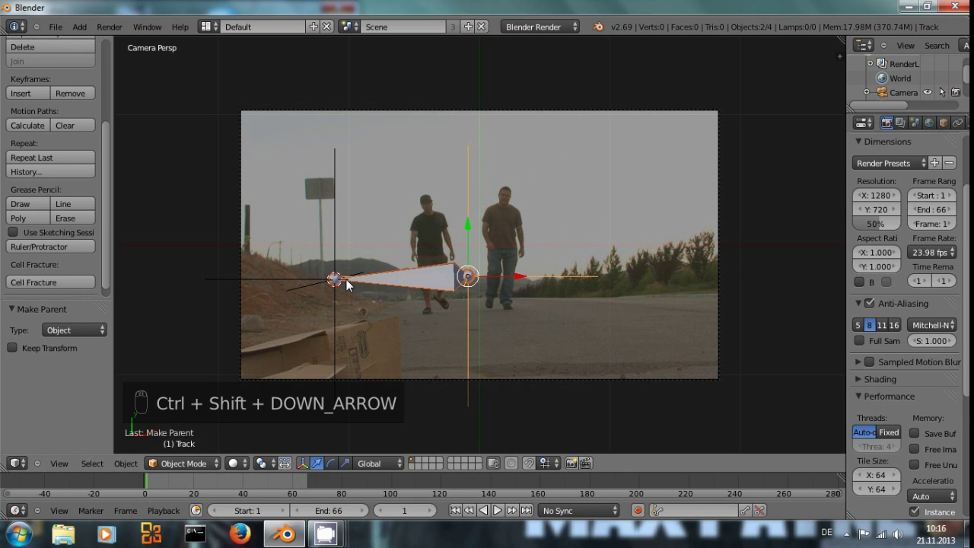
pyautogui.hotkey('shift', 's')
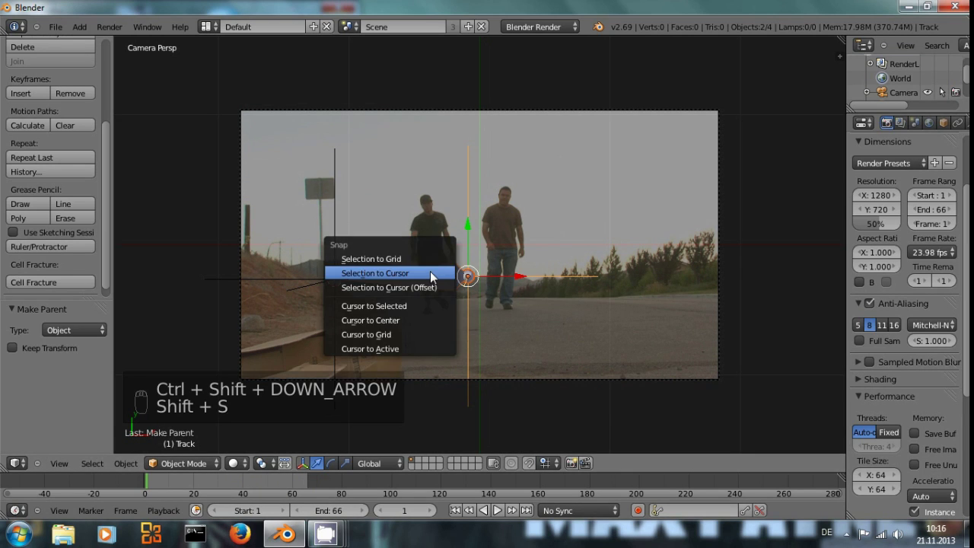
pyautogui.click(406, 319)
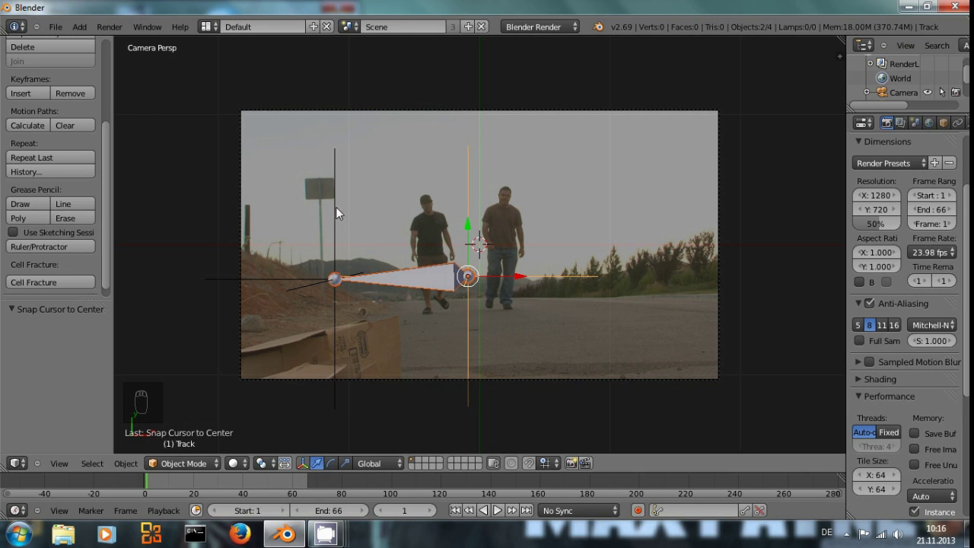
# Switch the armature to Pose Mode and select its bone
pyautogui.rightClick(432, 271)
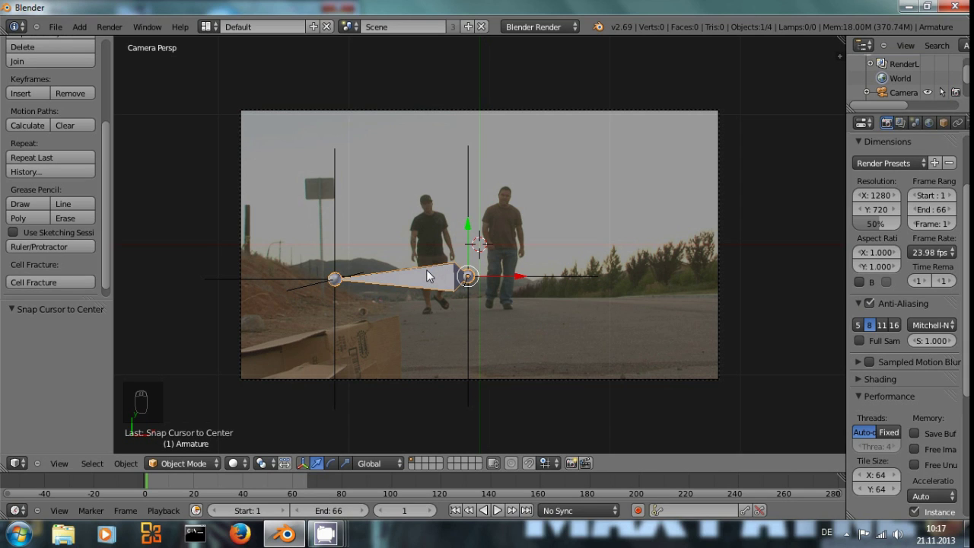
pyautogui.click(211, 461)
pyautogui.click(209, 417)
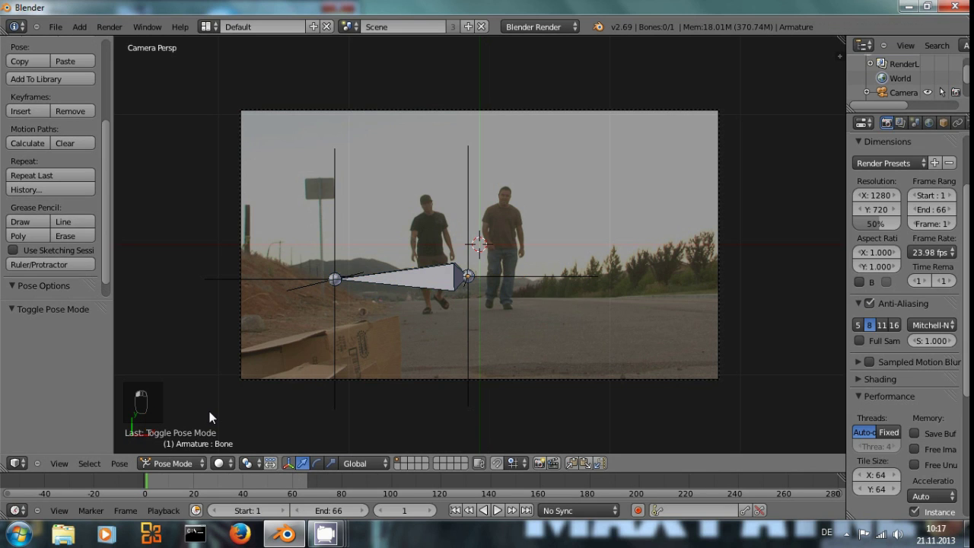
pyautogui.rightClick(377, 281)
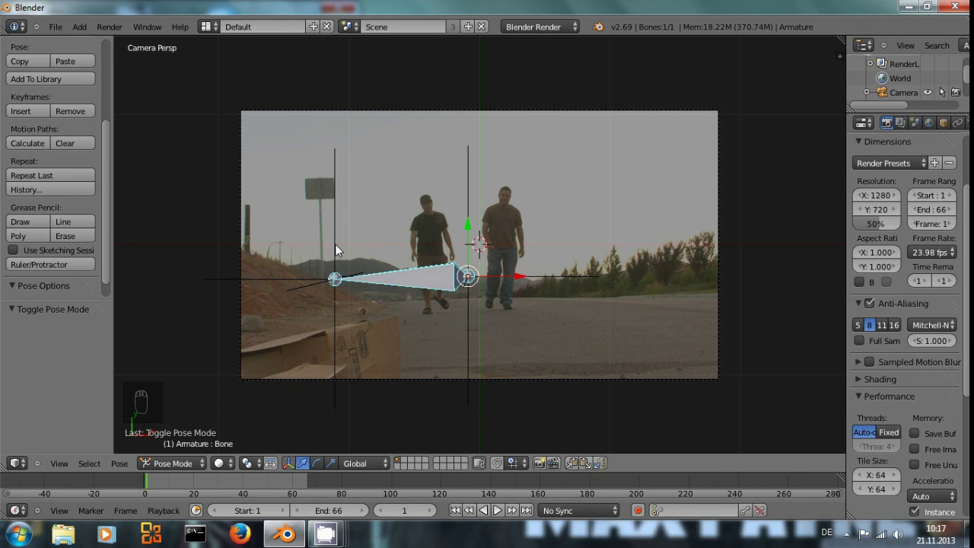
# In Object Mode, add a Stretch To constraint with the armature and hillside empty selected, and scrub to frame 26 to test it
pyautogui.hotkey('ctrl', 'Tab')
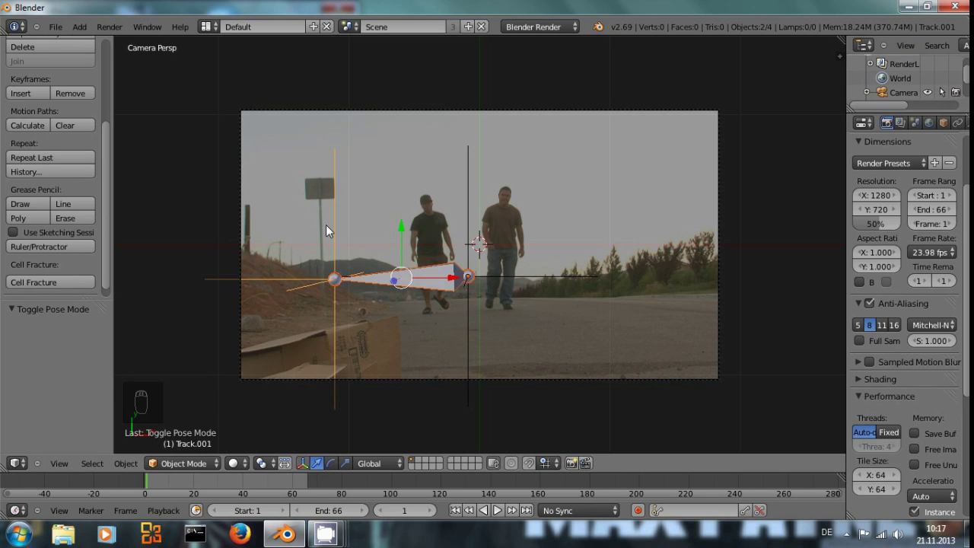
pyautogui.hotkey('ctrl', 'shift', 'c')
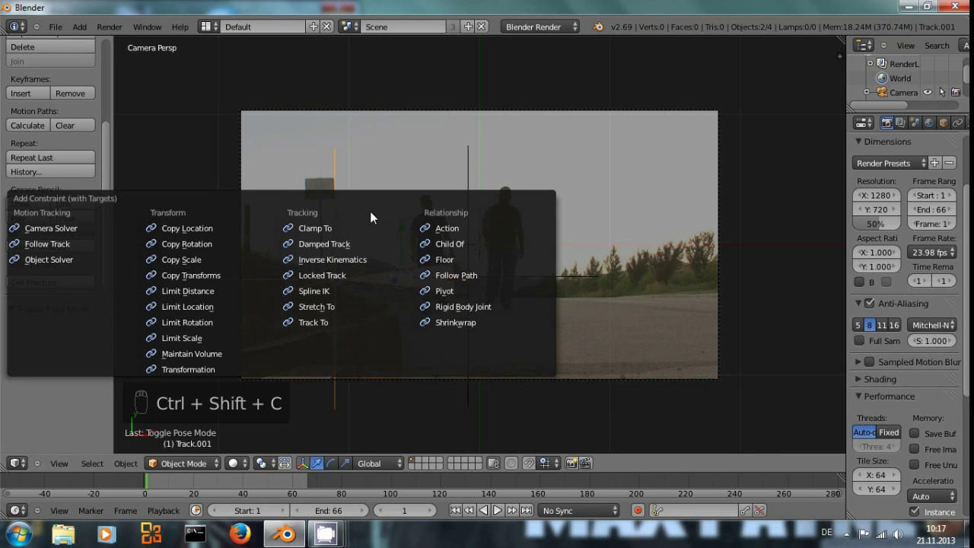
pyautogui.click(341, 304)
pyautogui.moveTo(150, 491); pyautogui.dragTo(209, 478)
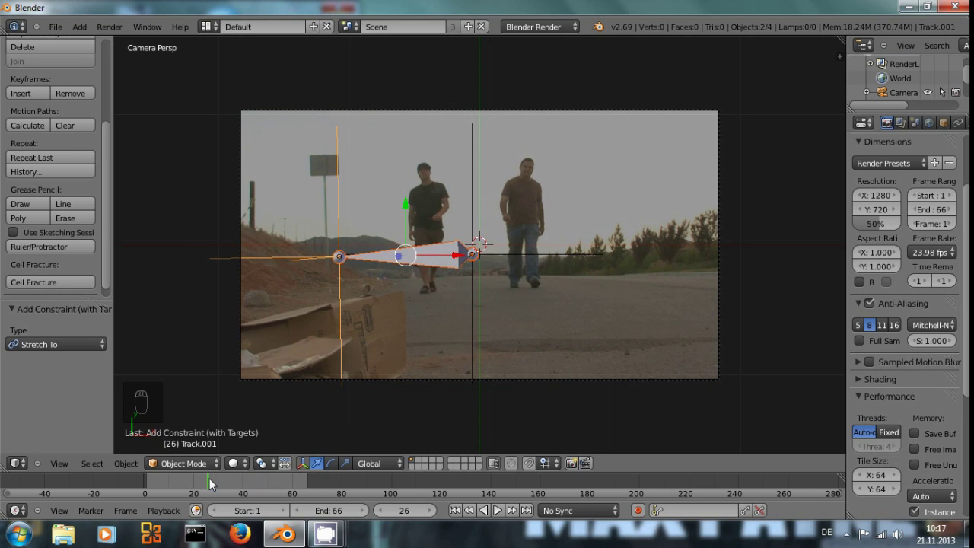
# Return to the first frame and delete the Stretch To constraint from the hillside empty Track.001
pyautogui.hotkey('ctrl', 'shift', 'Down')
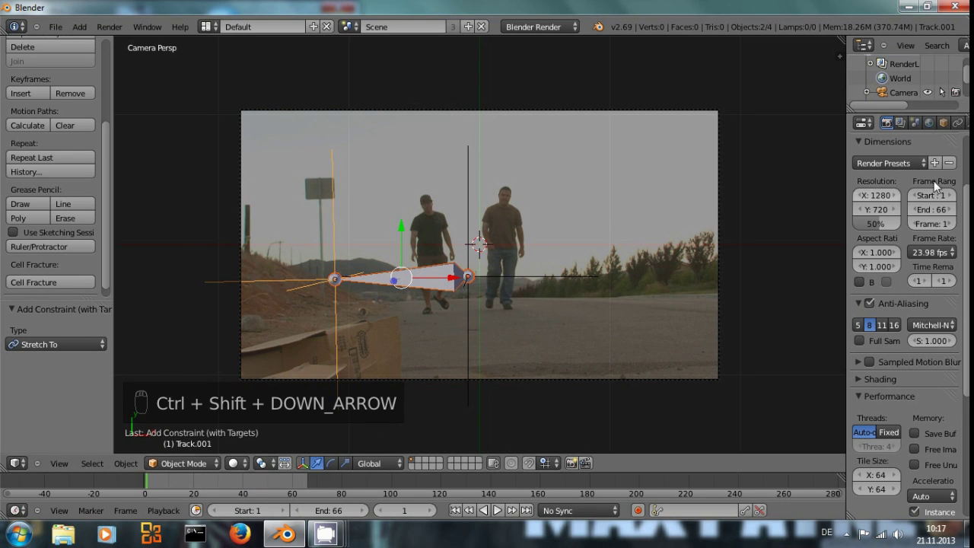
pyautogui.click(958, 122)
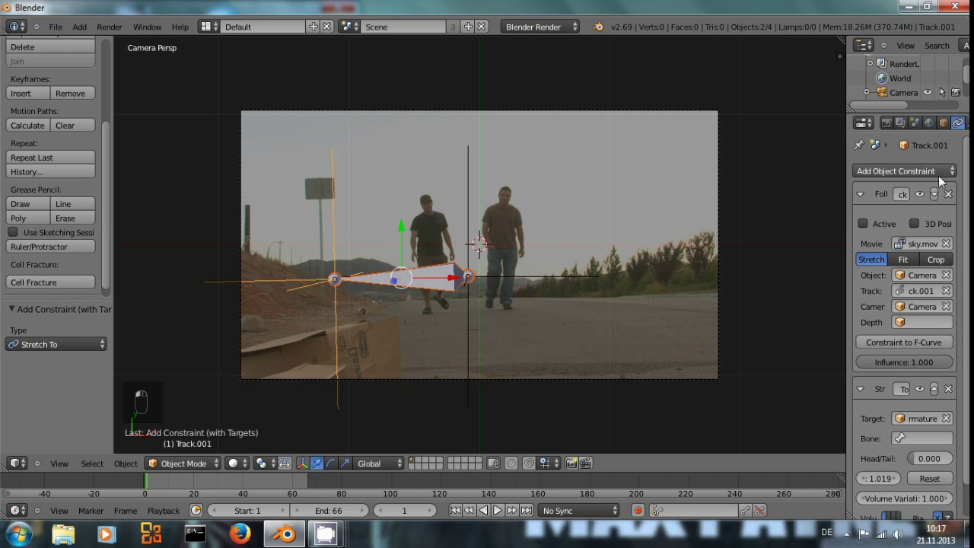
pyautogui.moveTo(848, 279); pyautogui.dragTo(687, 277)
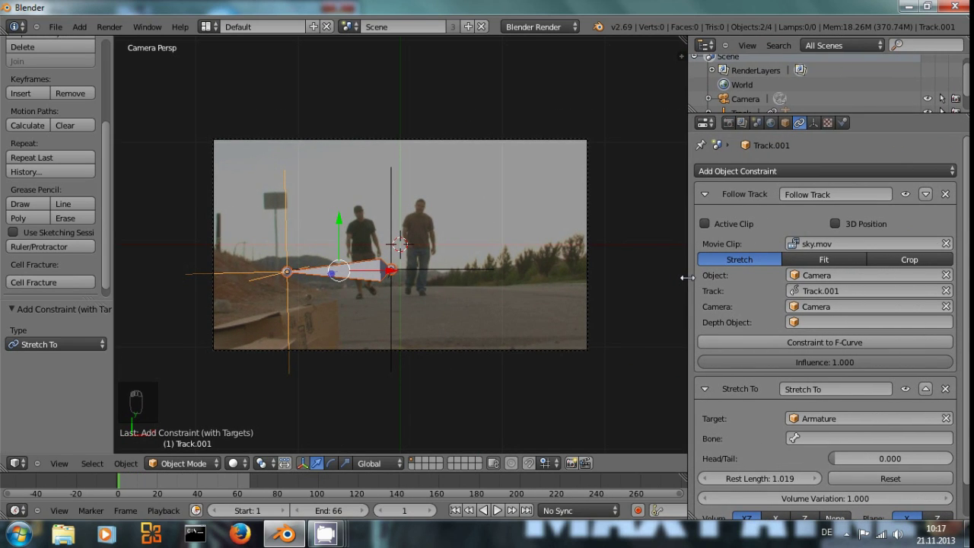
pyautogui.click(945, 388)
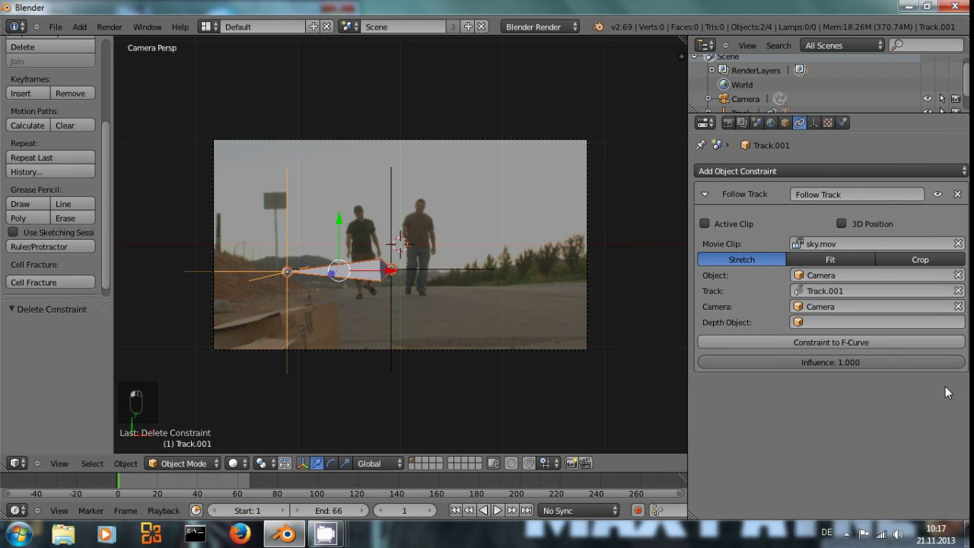
pyautogui.moveTo(689, 185); pyautogui.dragTo(865, 185)
# Select the hillside empty Track.001, then add the armature's bone to the selection as the active one in Pose Mode
pyautogui.rightClick(437, 262)
pyautogui.hotkey('ctrl', 'Tab')
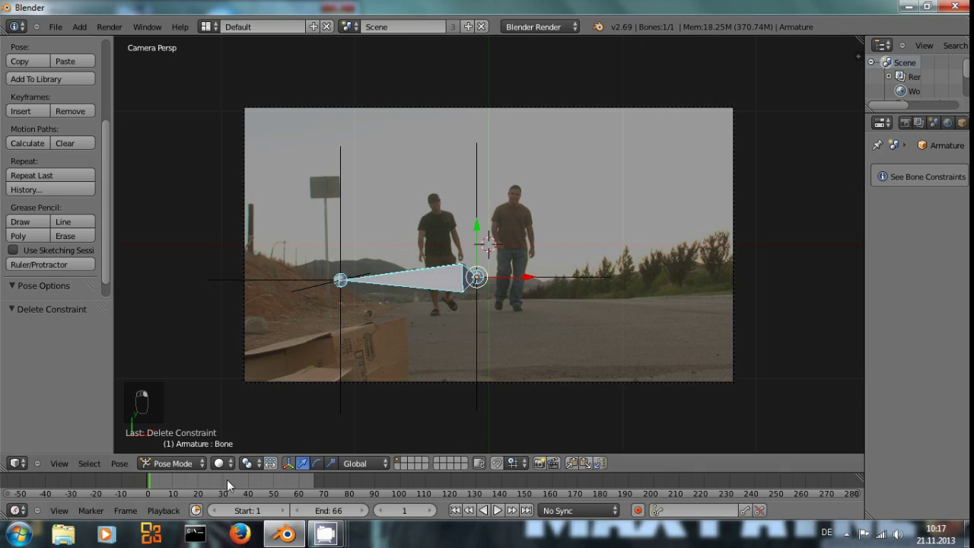
pyautogui.click(191, 464)
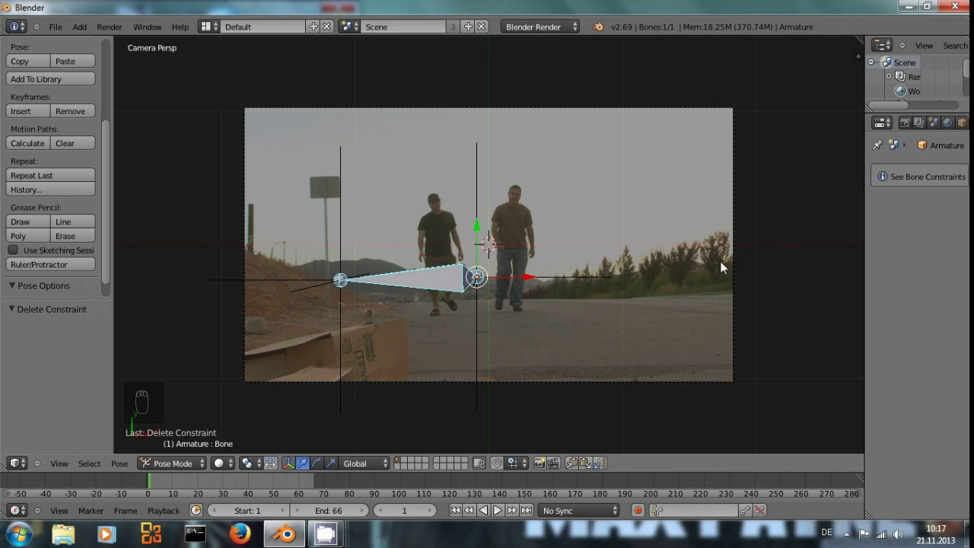
pyautogui.rightClick(340, 243)
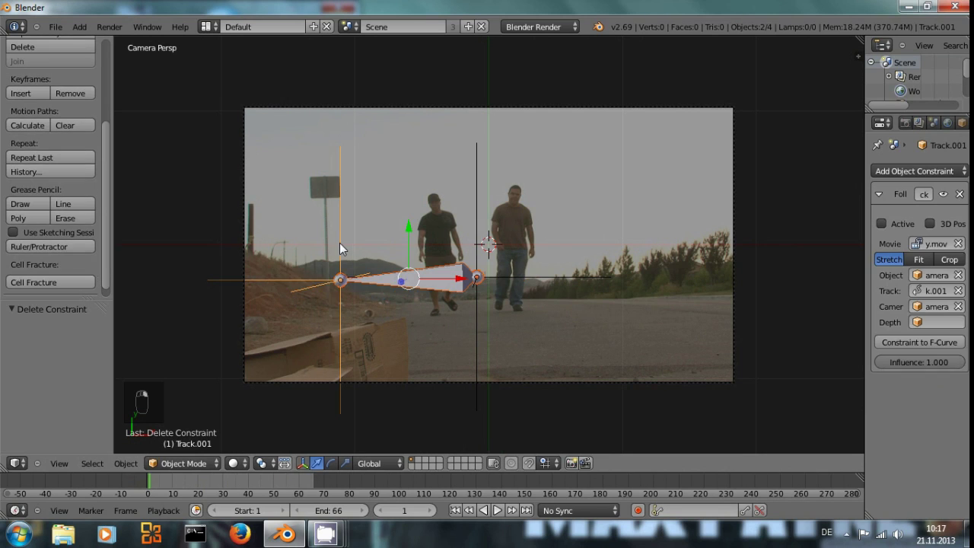
pyautogui.keyDown('shift'); pyautogui.rightClick(394, 278); pyautogui.keyUp('shift')
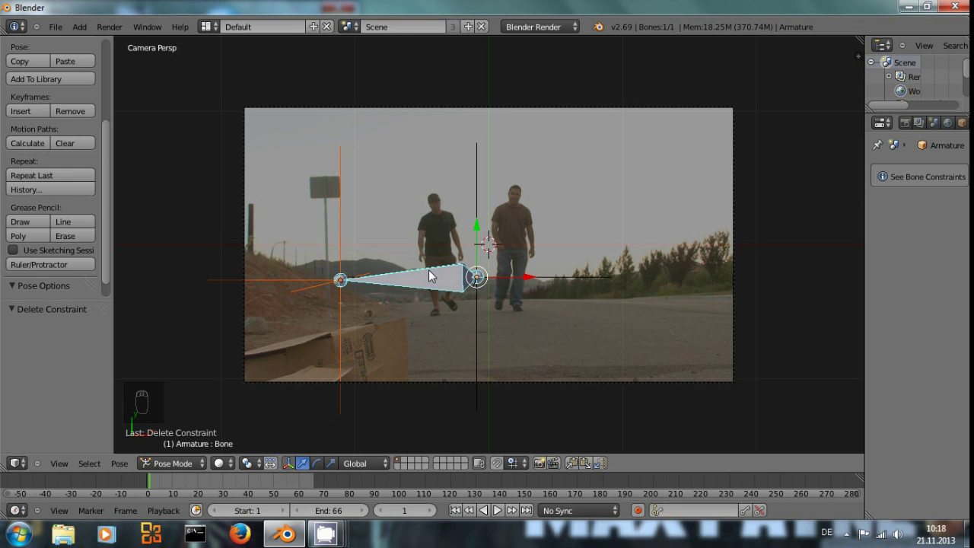
pyautogui.keyDown('shift'); pyautogui.moveTo(409, 299); pyautogui.dragTo(461, 285, button='middle'); pyautogui.keyUp('shift')
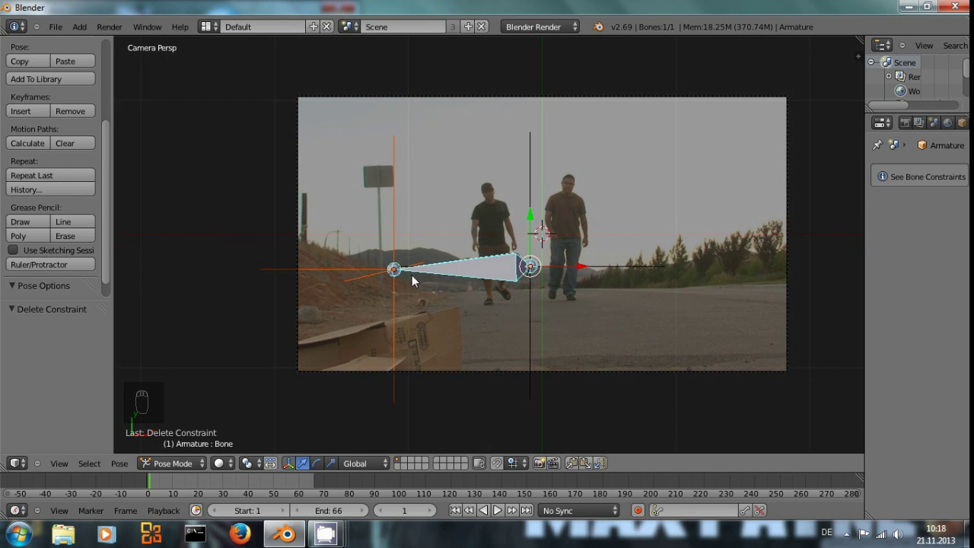
pyautogui.keyDown('shift'); pyautogui.rightClick(392, 236); pyautogui.keyUp('shift')
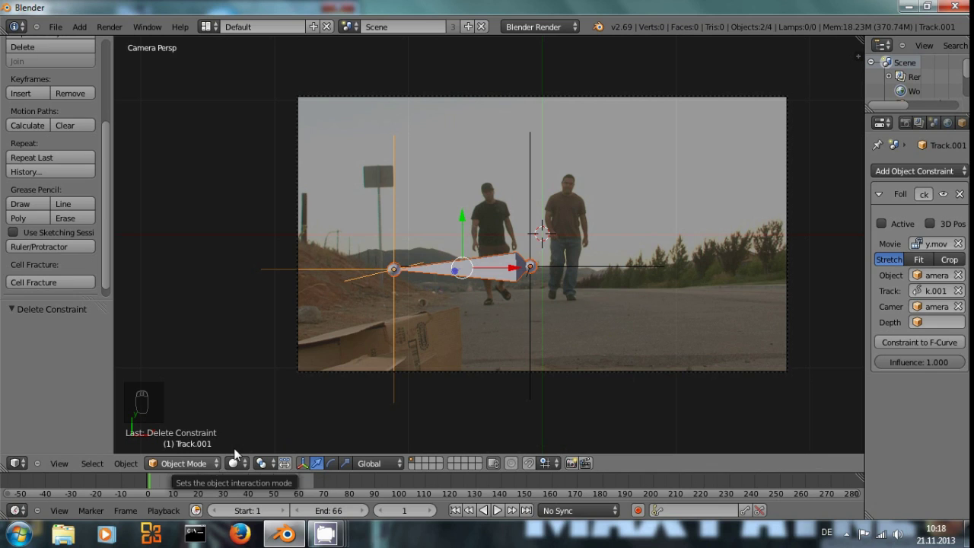
pyautogui.keyDown('shift'); pyautogui.rightClick(446, 264); pyautogui.keyUp('shift')
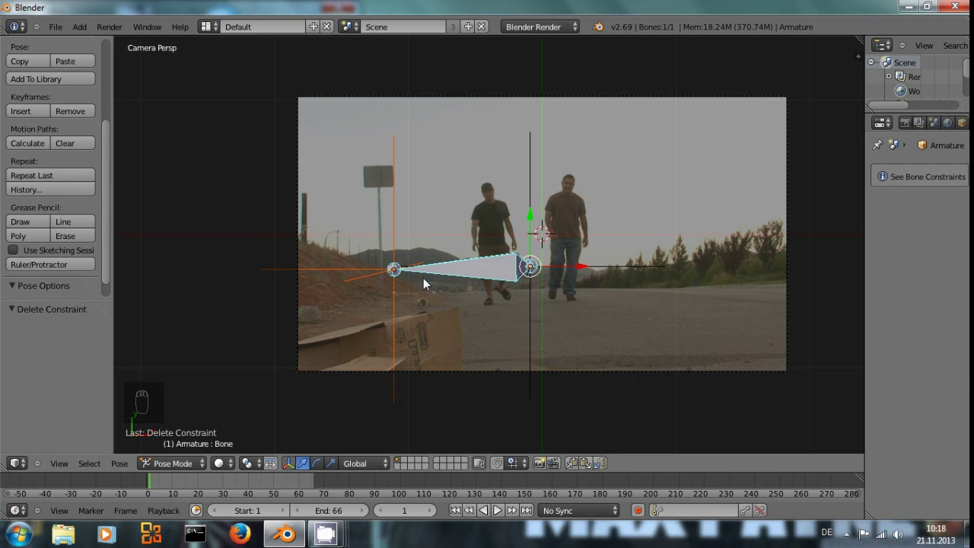
# Add a Stretch To constraint to the bone targeting the selected empty, scrub the timeline to test it, and return to the first frame
pyautogui.hotkey('ctrl', 'shift', 'c')
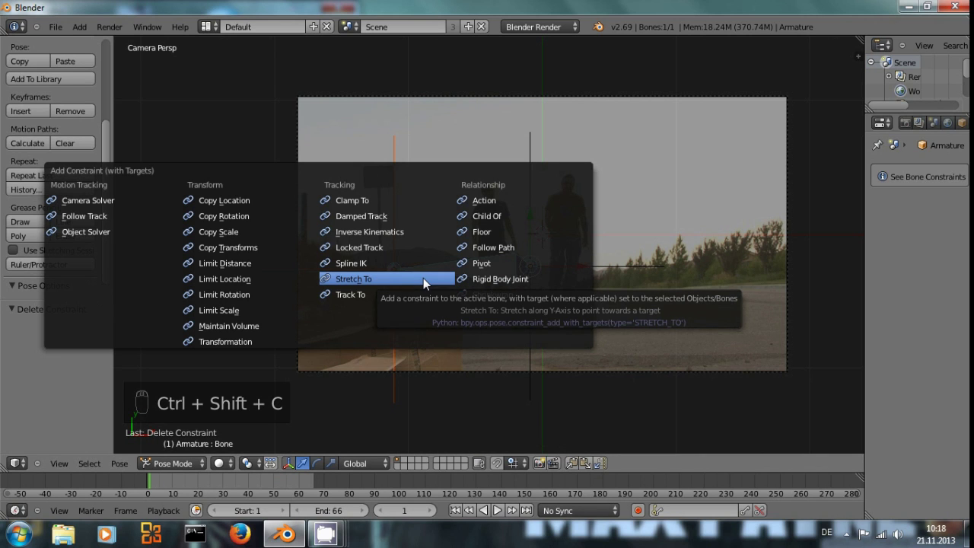
pyautogui.click(423, 278)
pyautogui.moveTo(169, 478)
pyautogui.mouseDown()
pyautogui.moveTo(318, 479)
pyautogui.moveTo(162, 476)
pyautogui.mouseUp()
pyautogui.hotkey('ctrl', 'shift', 'Down')
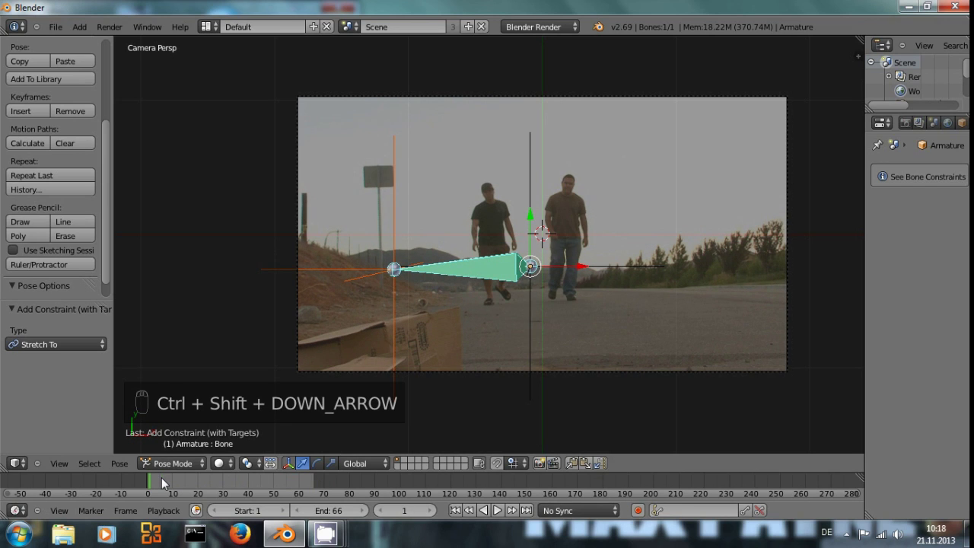
pyautogui.keyDown('shift'); pyautogui.moveTo(507, 276); pyautogui.dragTo(431, 305, button='middle'); pyautogui.keyUp('shift')
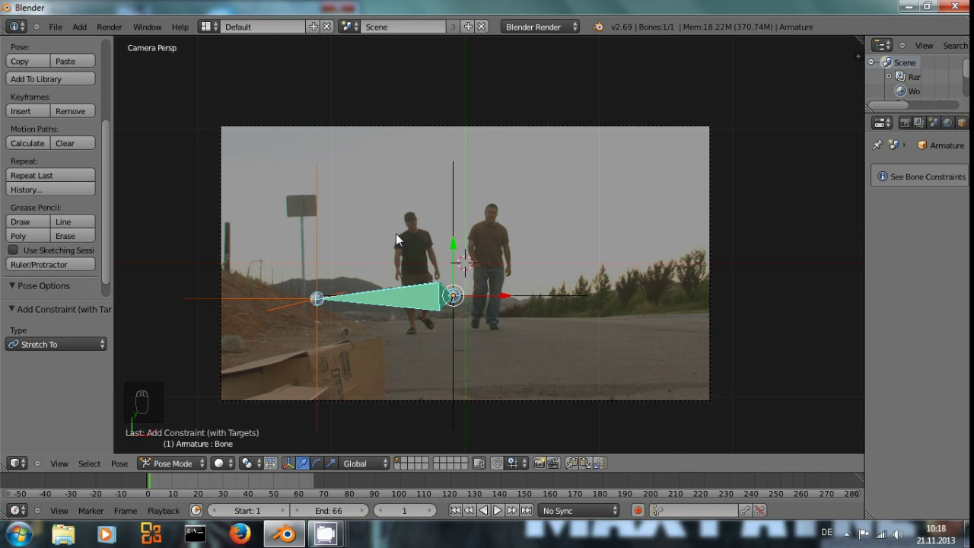
# Deselect the bone, switch the armature back to Object Mode and deselect all objects
pyautogui.press('a')
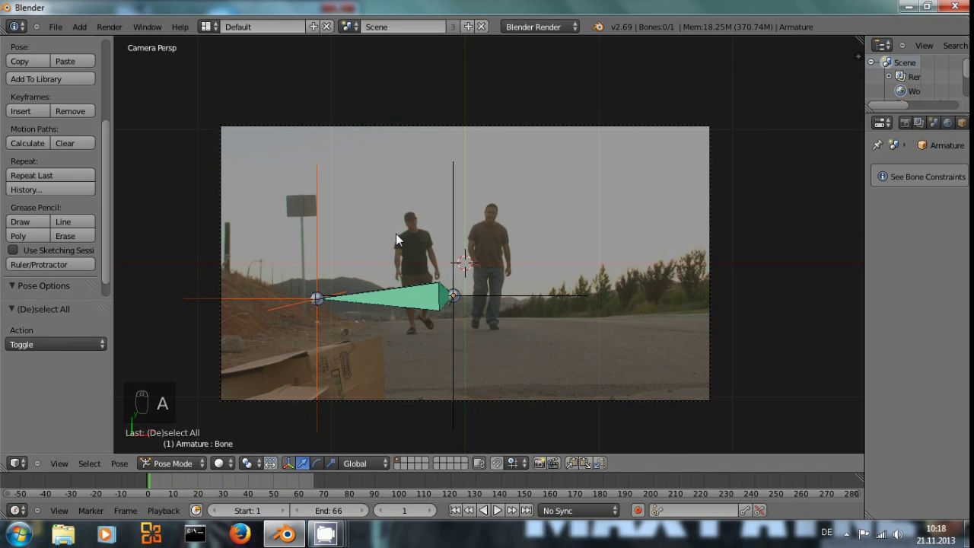
pyautogui.click(202, 462)
pyautogui.click(176, 449)
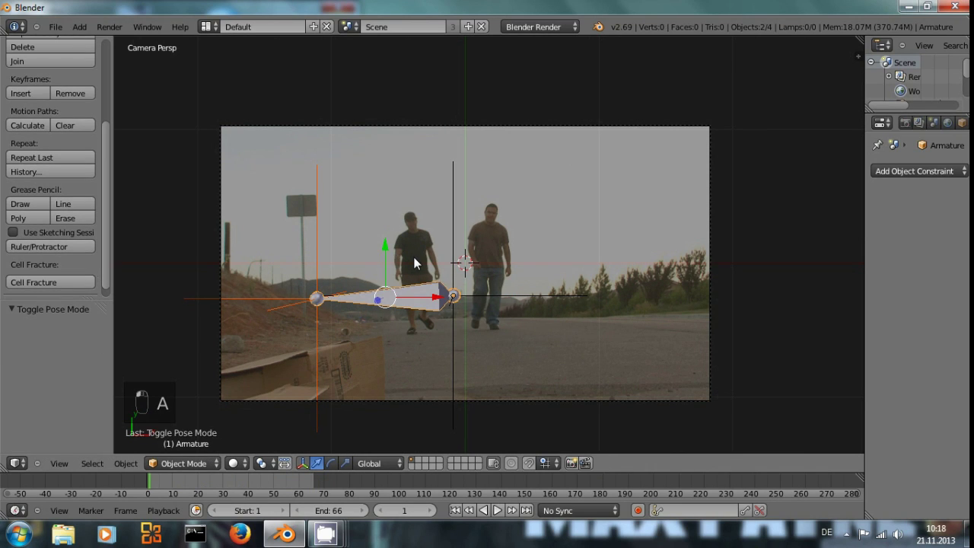
pyautogui.press('a')
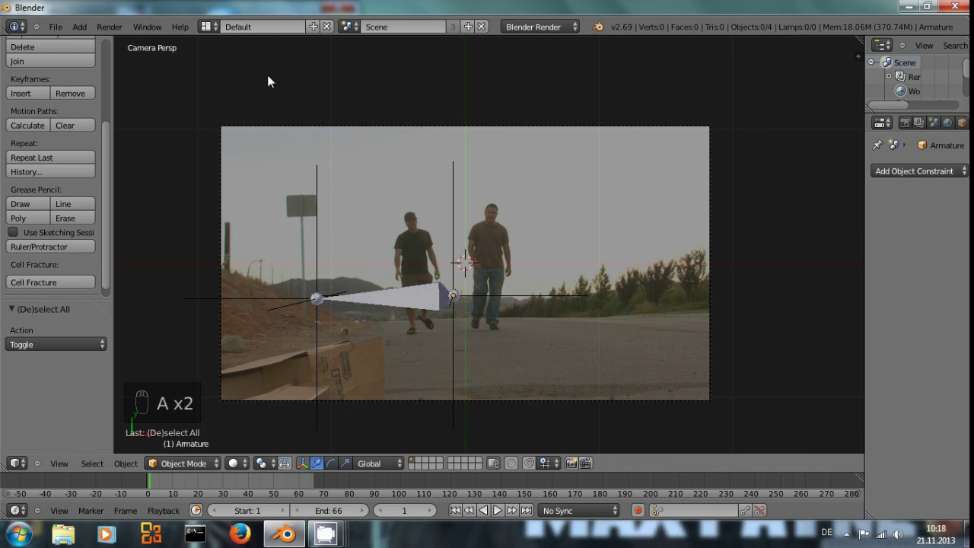
# Import sky.jpg from the Sky Replacement Tutorial folder as an image plane and test-render the frame
pyautogui.click(64, 28)
pyautogui.moveTo(110, 249)
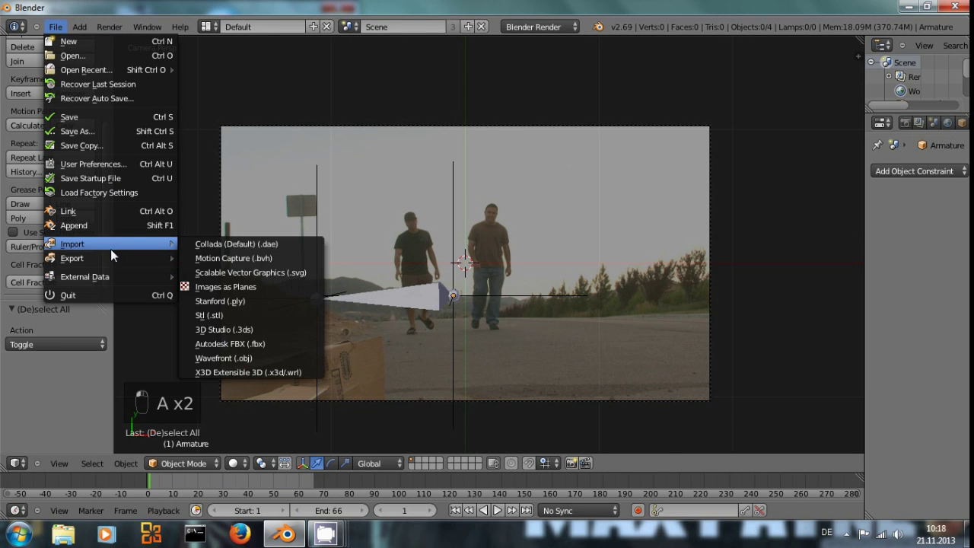
pyautogui.click(235, 286)
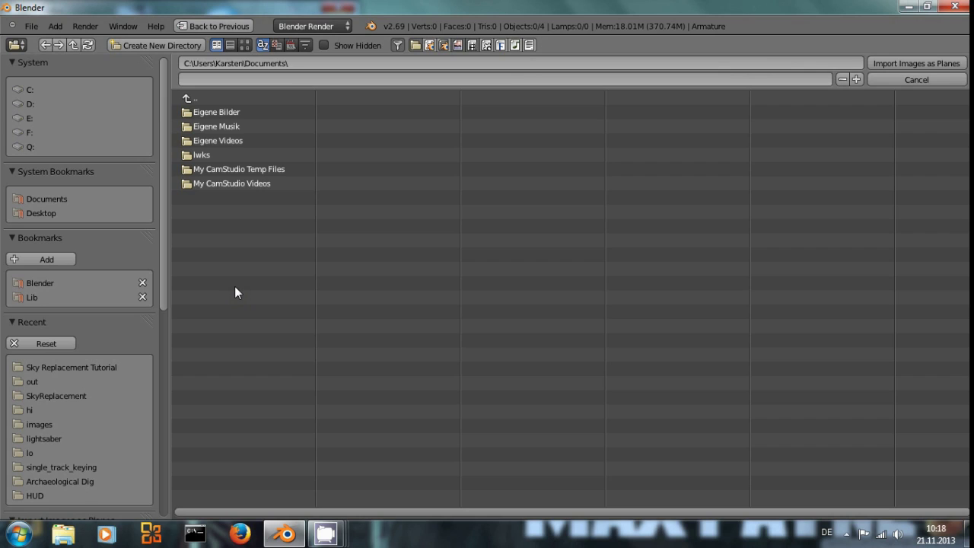
pyautogui.click(74, 363)
pyautogui.click(244, 45)
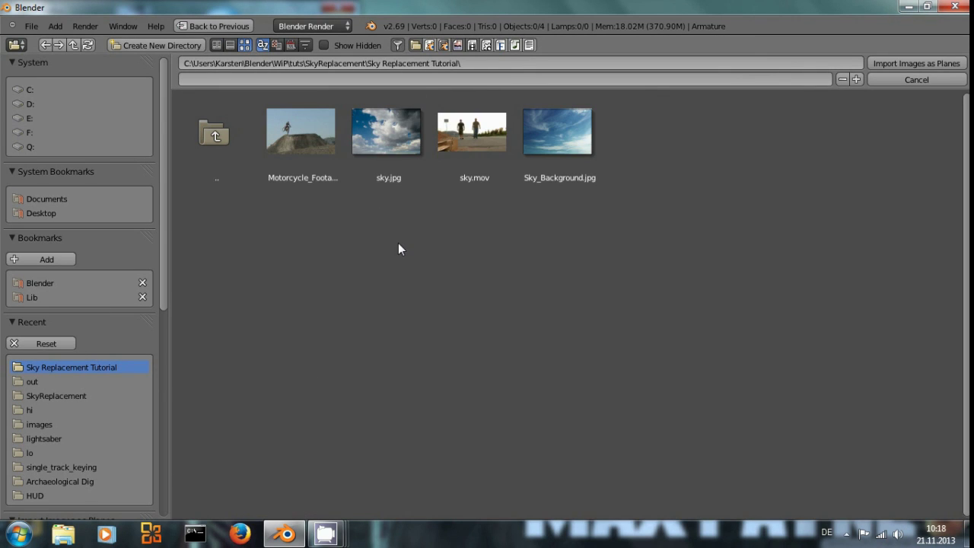
pyautogui.click(407, 116)
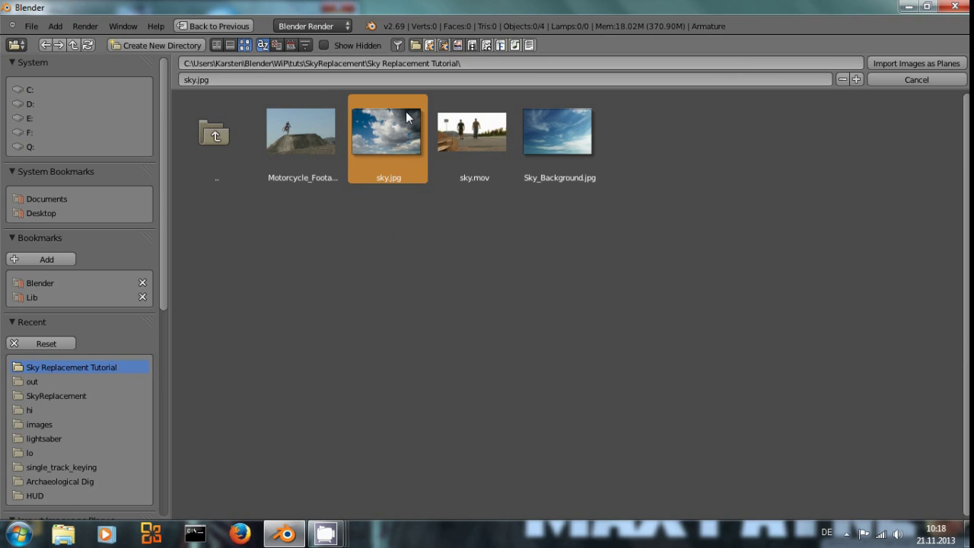
pyautogui.click(960, 66)
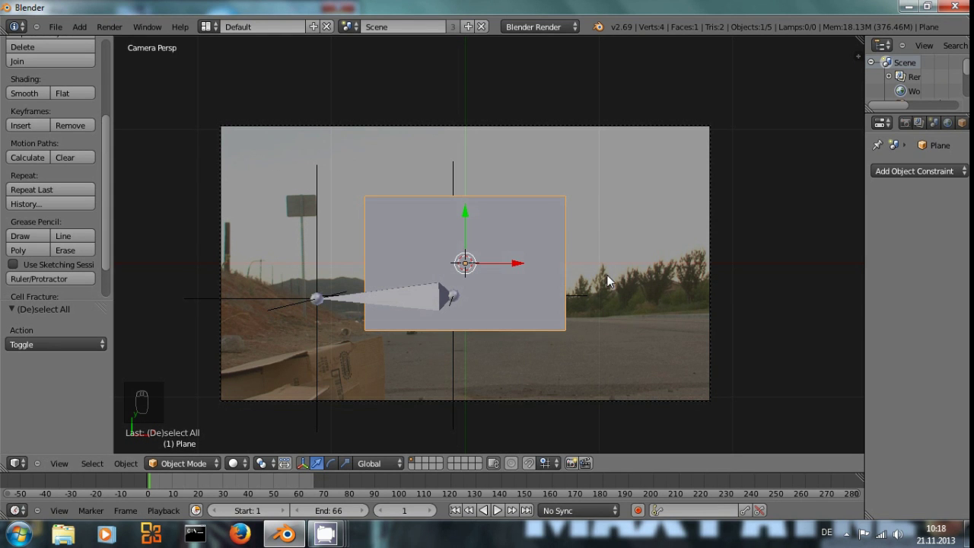
pyautogui.press('F12')
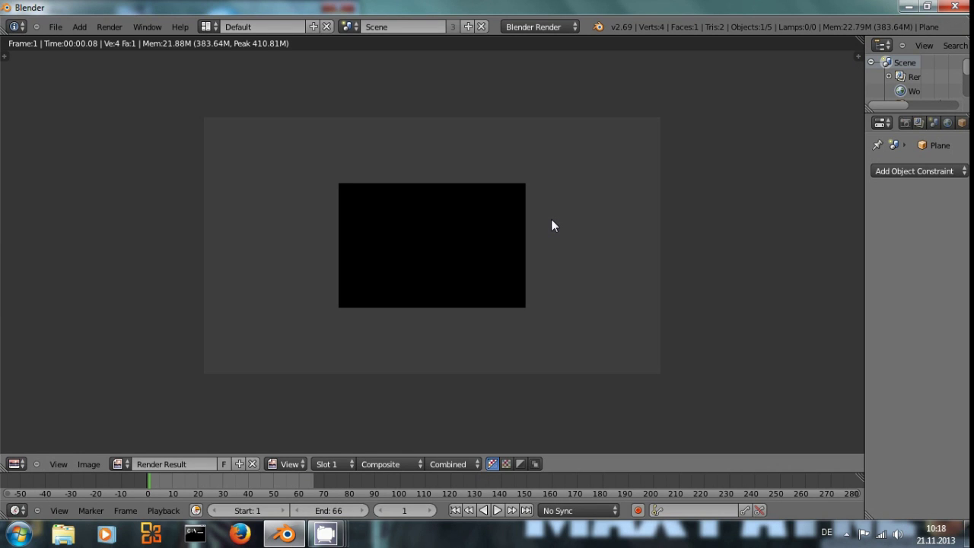
pyautogui.press('Escape')
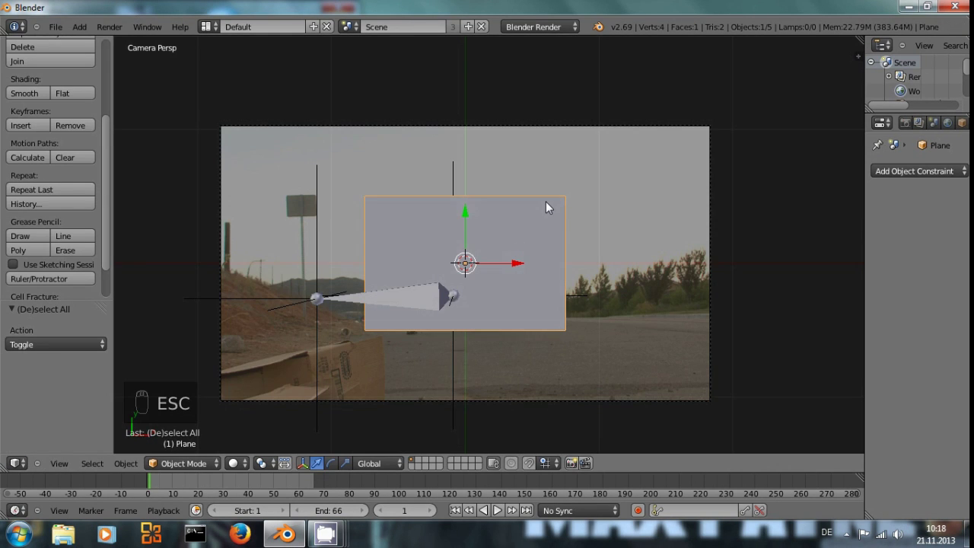
# Make the plane's sky material shadeless and test-render the frame
pyautogui.scroll(-5, 948, 125)
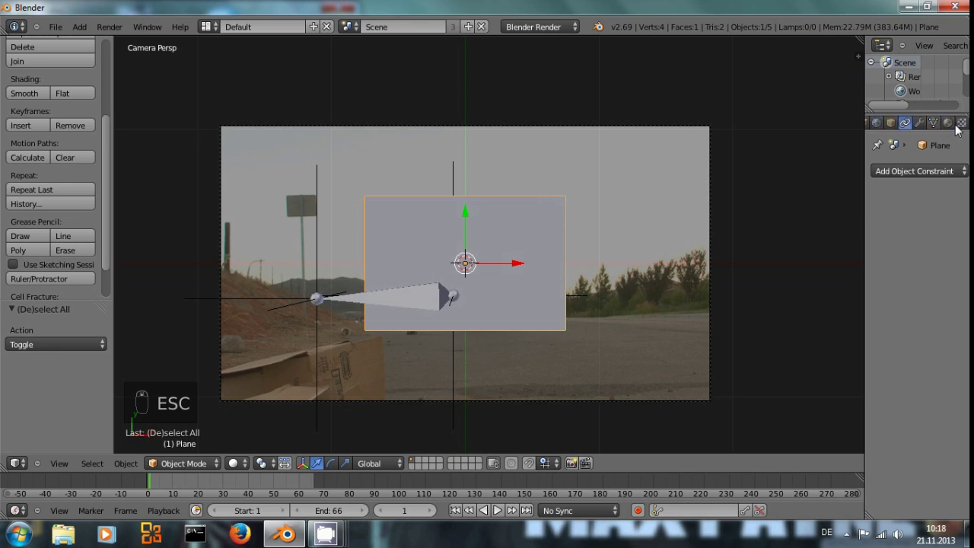
pyautogui.click(920, 123)
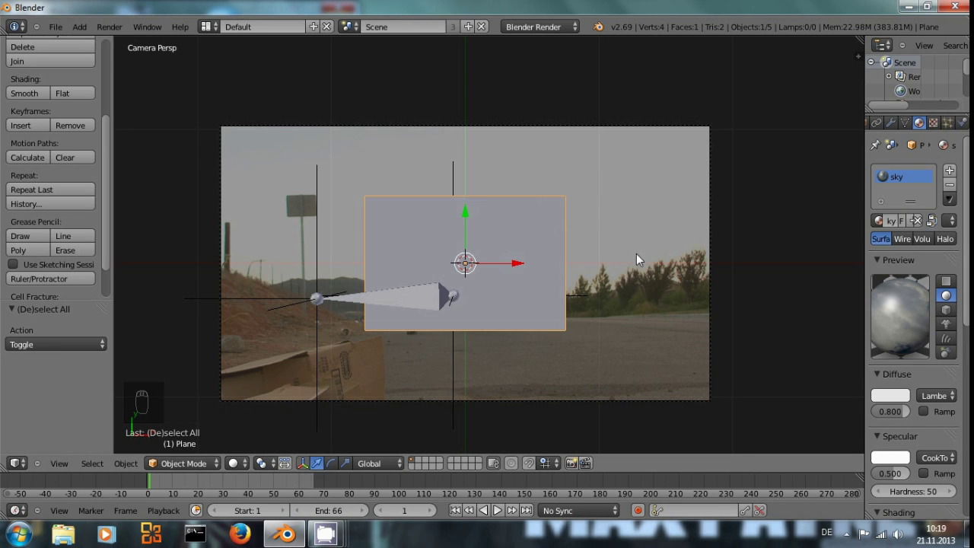
pyautogui.scroll(-3, 815, 352)
pyautogui.scroll(4, 667, 322)
pyautogui.scroll(-7, 921, 343)
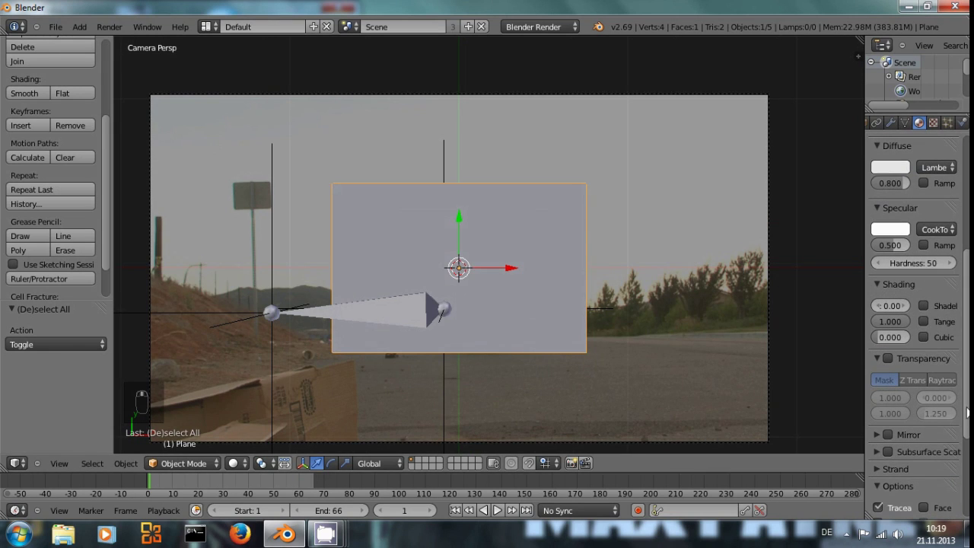
pyautogui.click(923, 307)
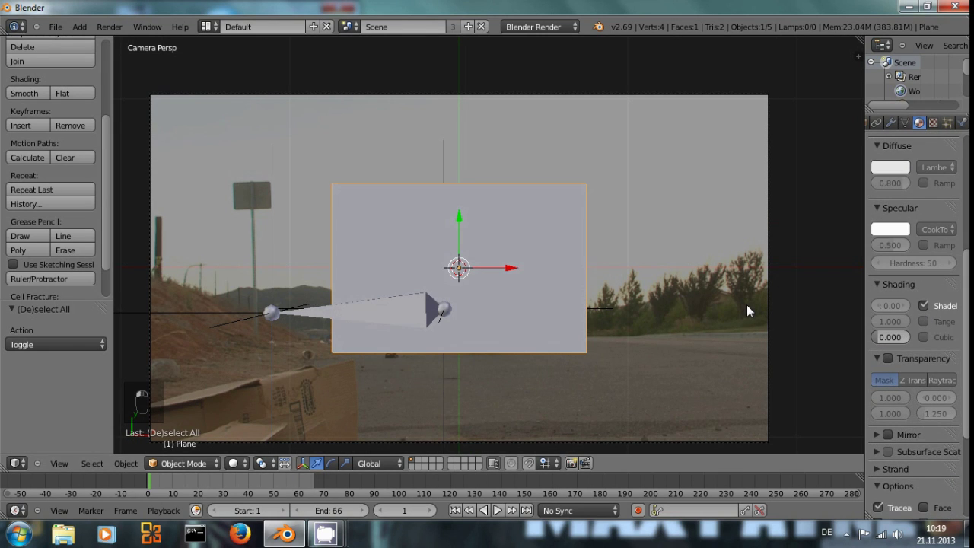
pyautogui.press('F12')
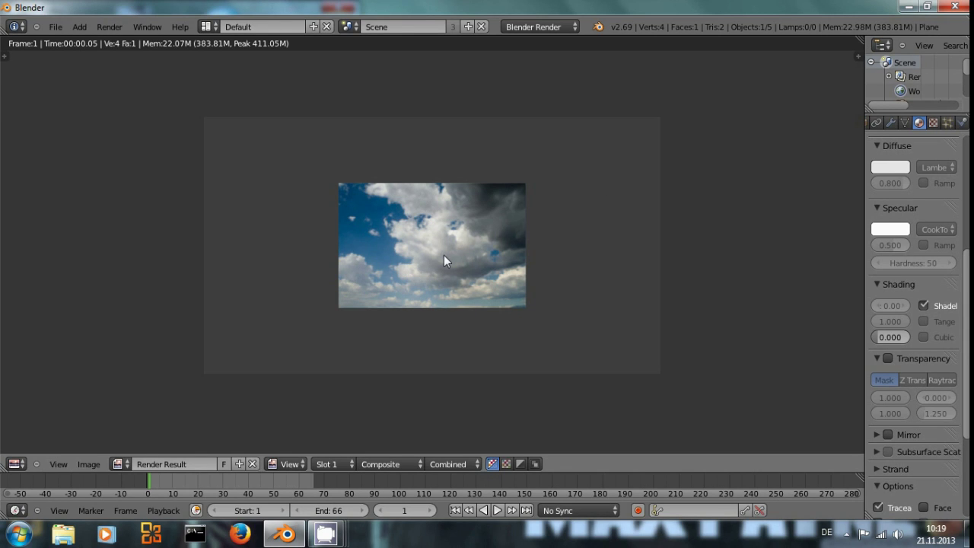
pyautogui.press('Escape')
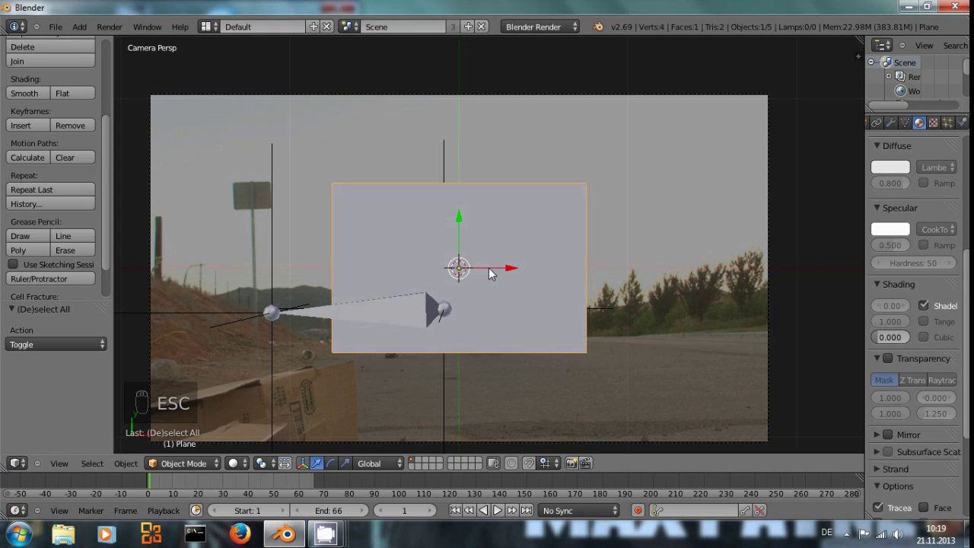
# Set the render's alpha mode to Transparent in the Shading settings and render the frame
pyautogui.scroll(8, 893, 132)
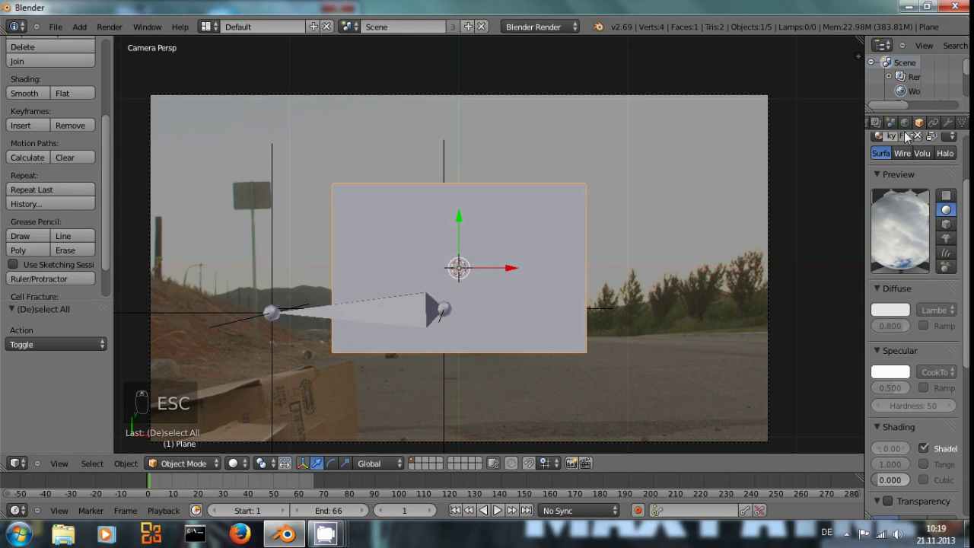
pyautogui.click(890, 124)
pyautogui.scroll(-6, 917, 326)
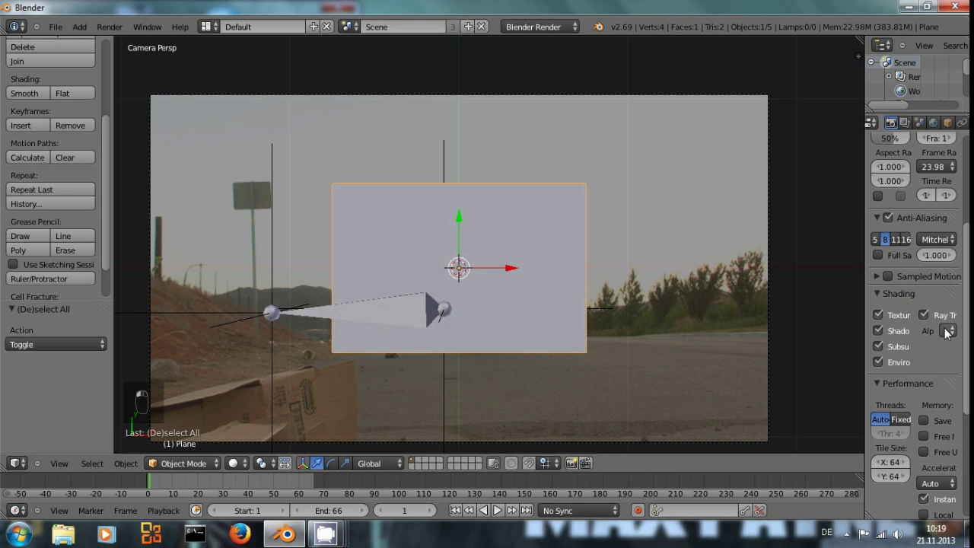
pyautogui.click(947, 331)
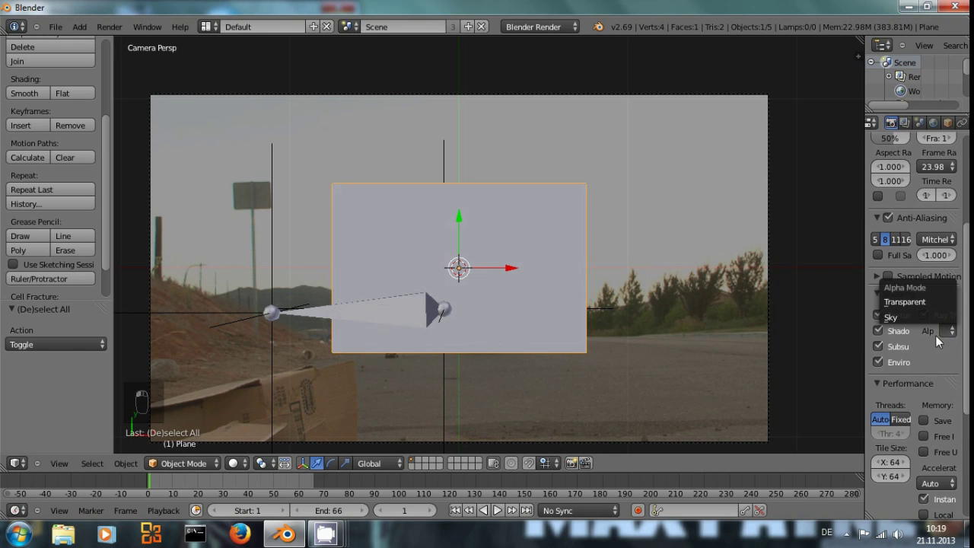
pyautogui.moveTo(867, 344); pyautogui.dragTo(798, 344)
pyautogui.click(933, 330)
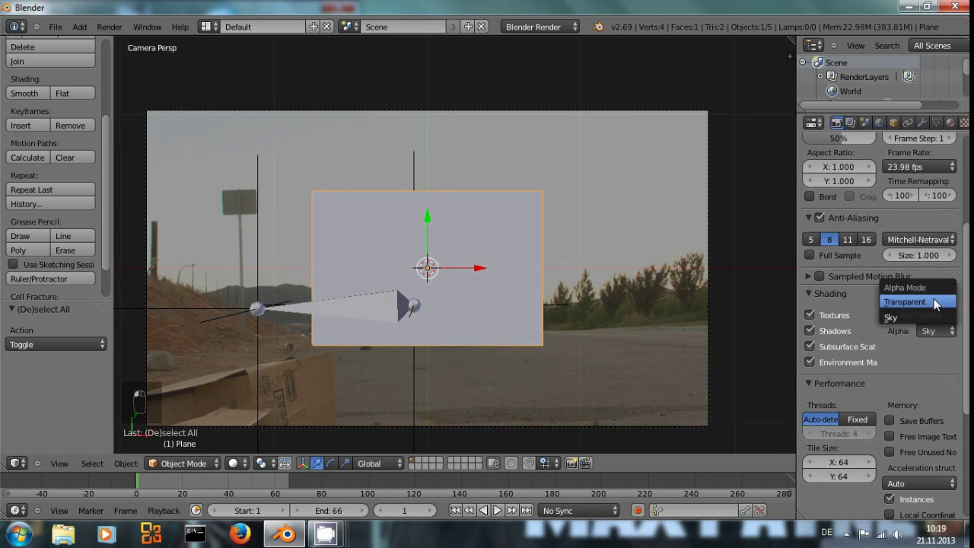
pyautogui.click(905, 301)
pyautogui.press('F12')
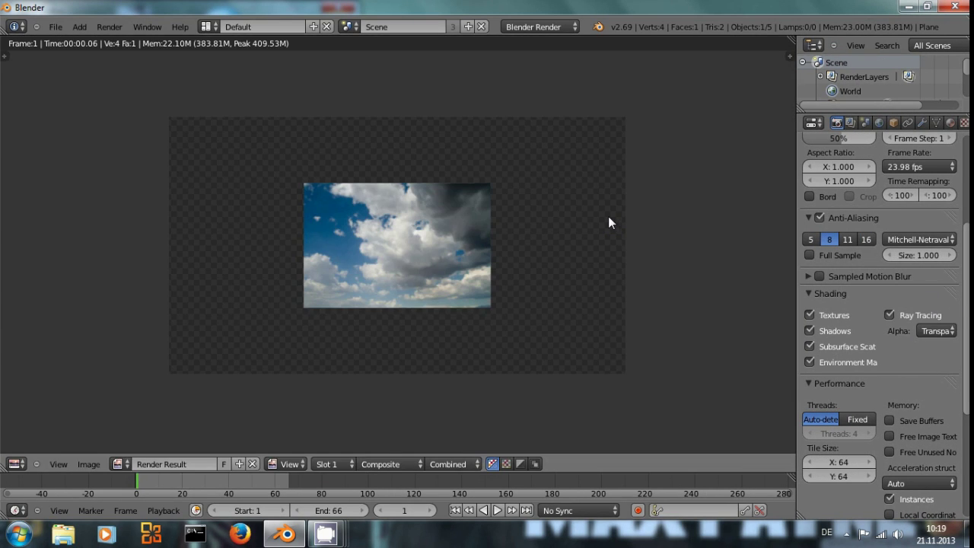
# Close the render view and scale the sky plane up about 2.53 times so it covers the camera frame
pyautogui.press('Escape')
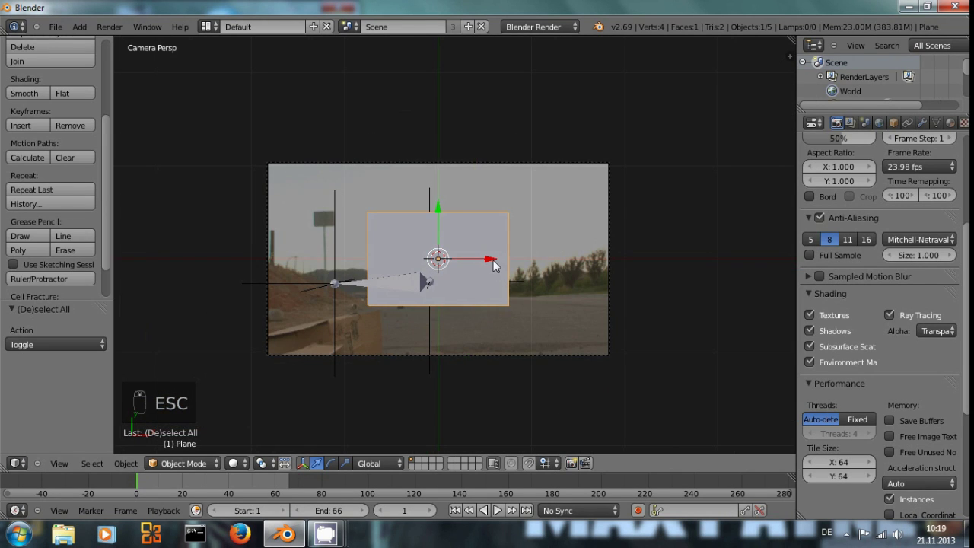
pyautogui.press('s')
pyautogui.press('s')
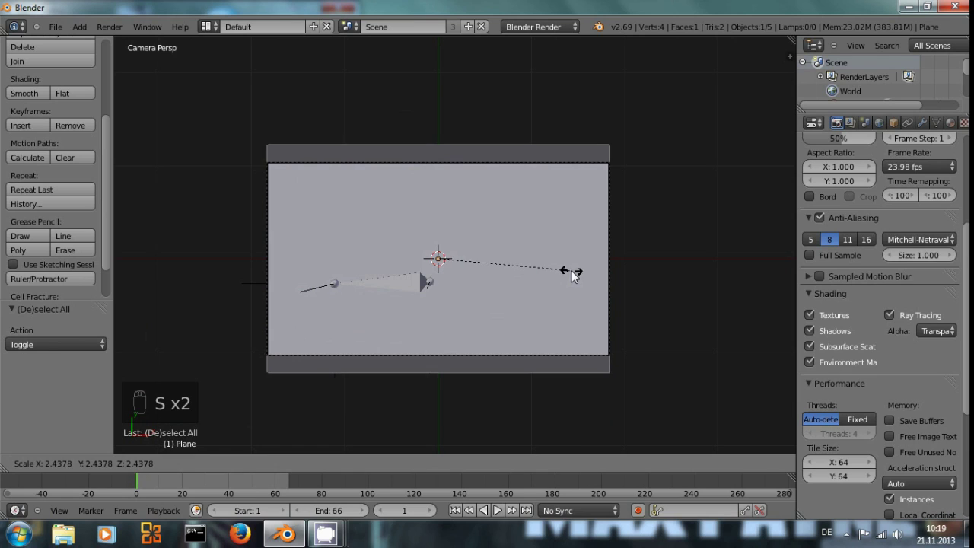
pyautogui.click(576, 273)
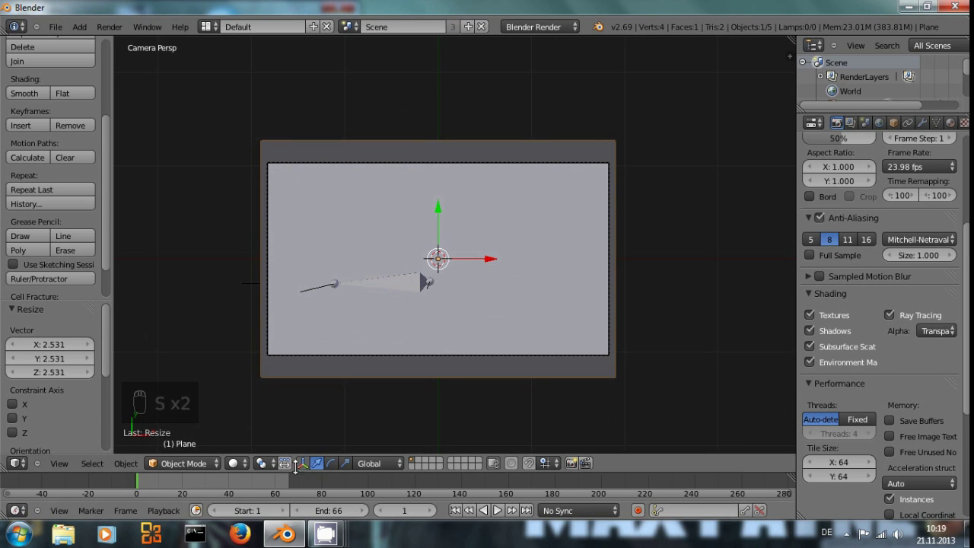
# Display the viewport with textures and draw the sky.mov background clip in front of the scene
pyautogui.click(233, 463)
pyautogui.click(256, 403)
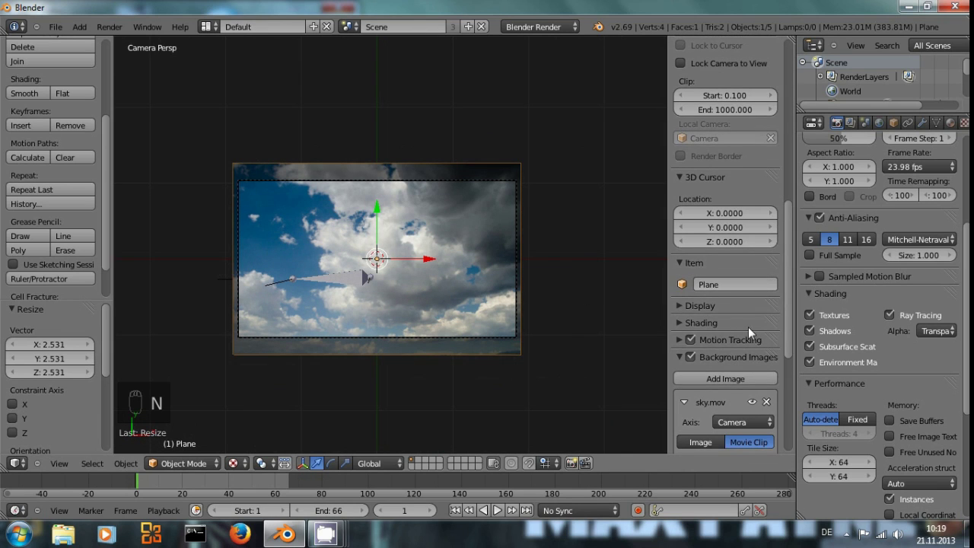
pyautogui.scroll(-6, 751, 327)
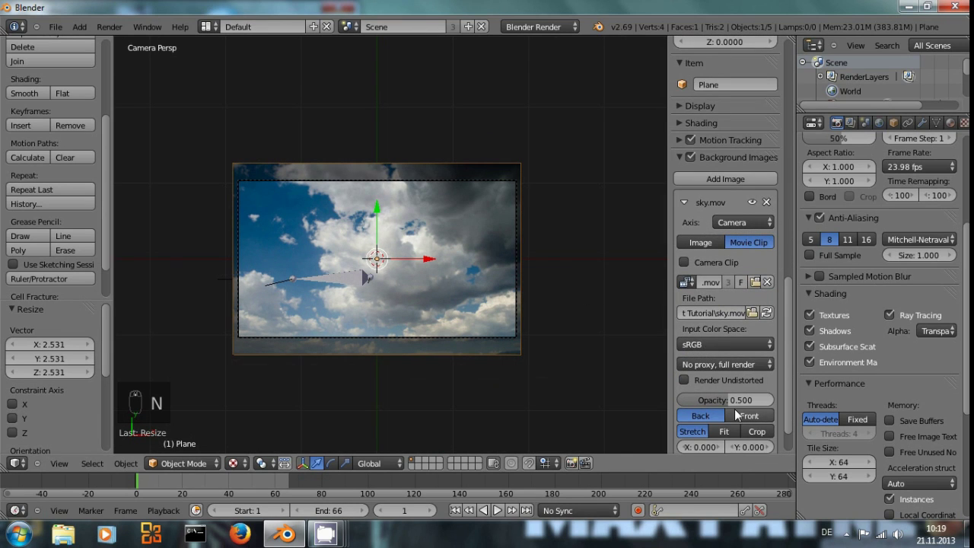
pyautogui.scroll(-1, 734, 409)
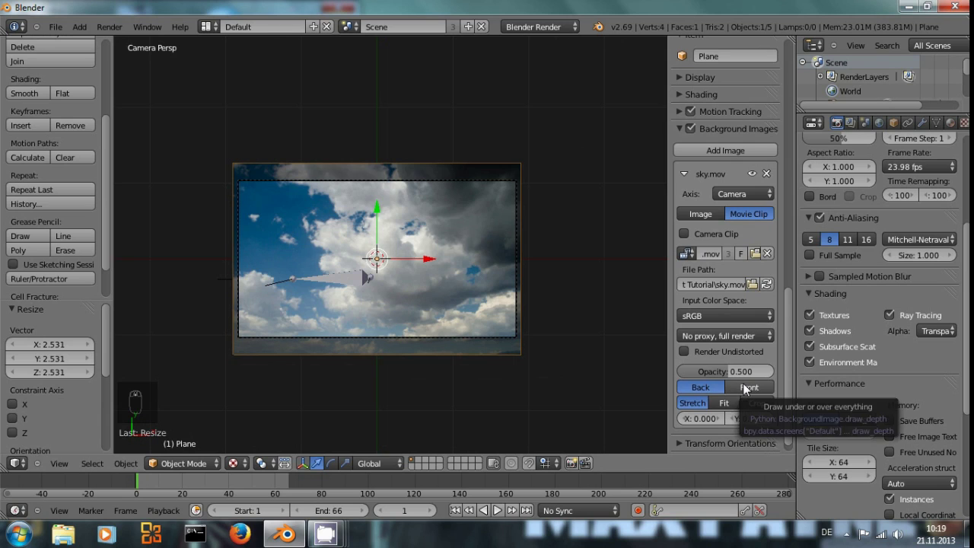
pyautogui.click(743, 388)
pyautogui.scroll(1, 551, 369)
pyautogui.scroll(1, 550, 368)
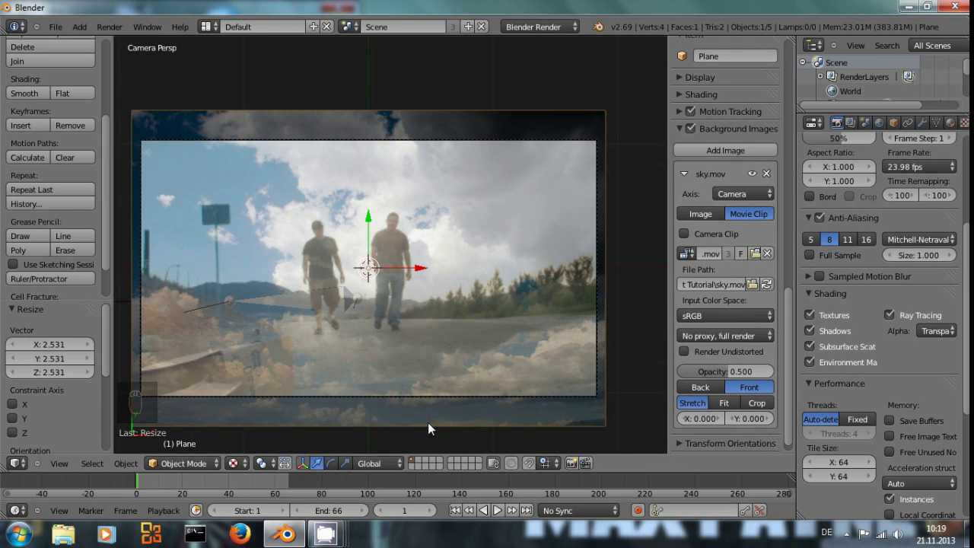
# Raise the sky plane about 0.95 along Y, enlarge it about 1.18 times, and raise it about 0.23 more along Y
pyautogui.press('g')
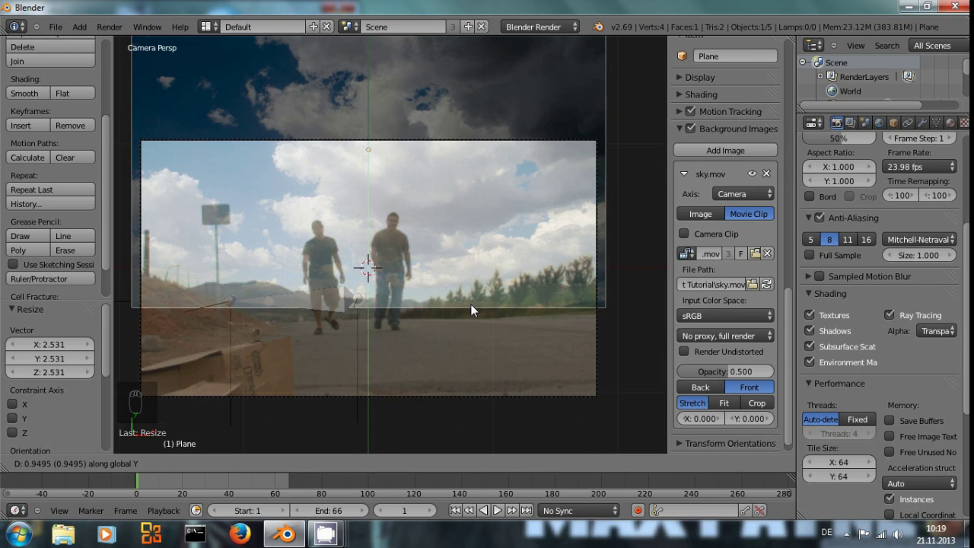
pyautogui.click(471, 306)
pyautogui.press('s')
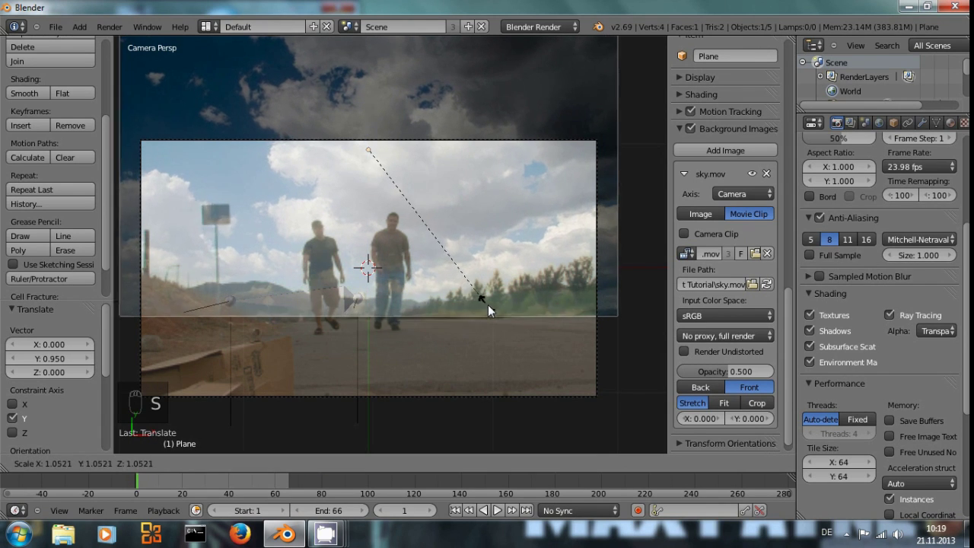
pyautogui.click(523, 306)
pyautogui.press('g')
pyautogui.press('y')
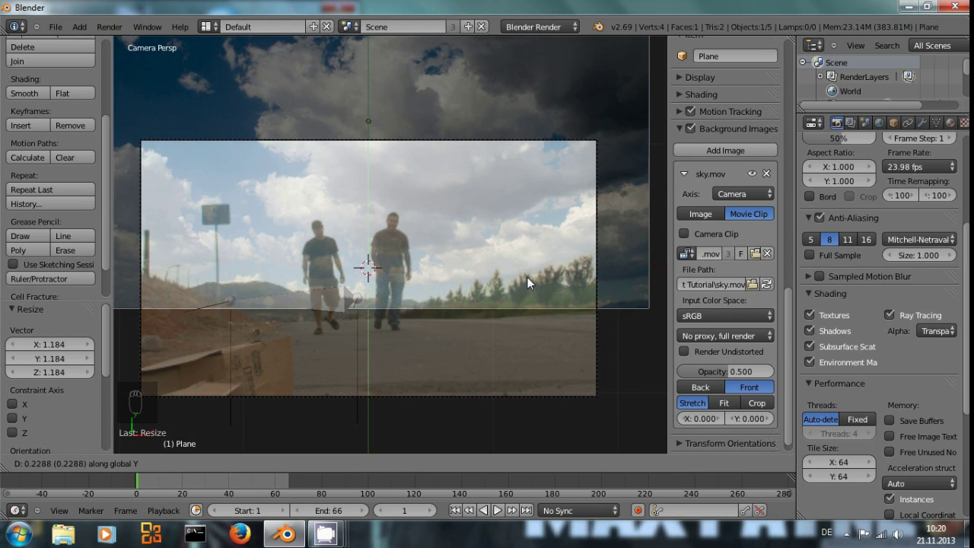
pyautogui.click(527, 277)
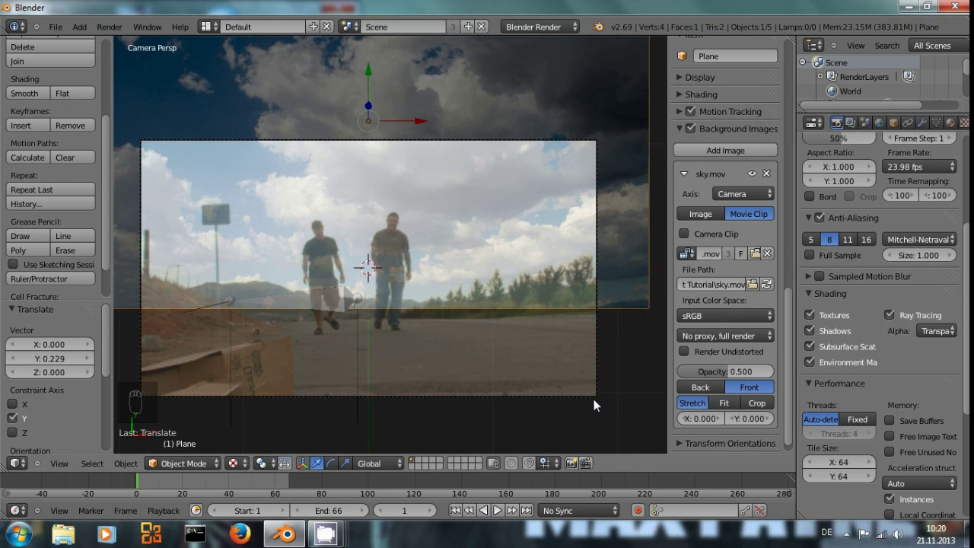
# Parent the sky plane to the armature with the Bone option and deselect everything
pyautogui.press('n')
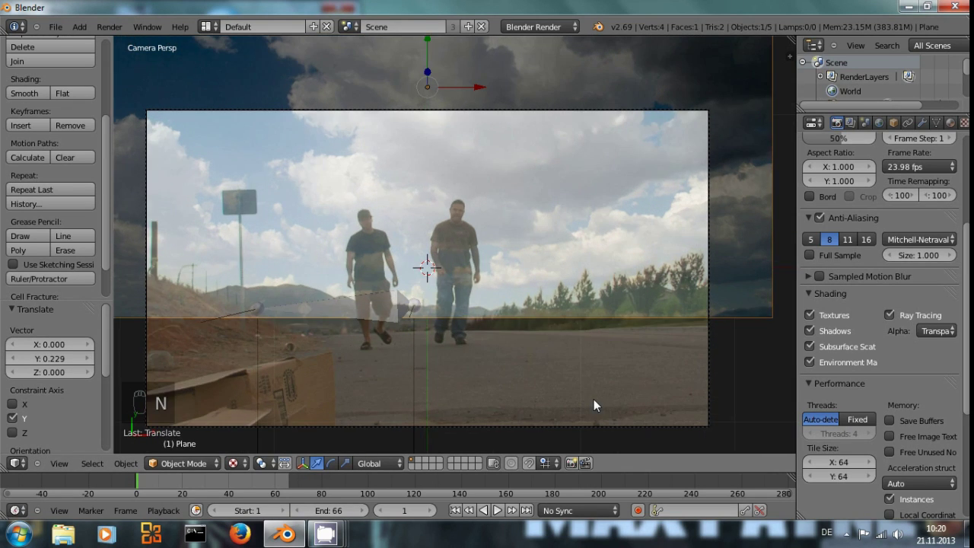
pyautogui.scroll(-2, 544, 296)
pyautogui.scroll(2, 539, 287)
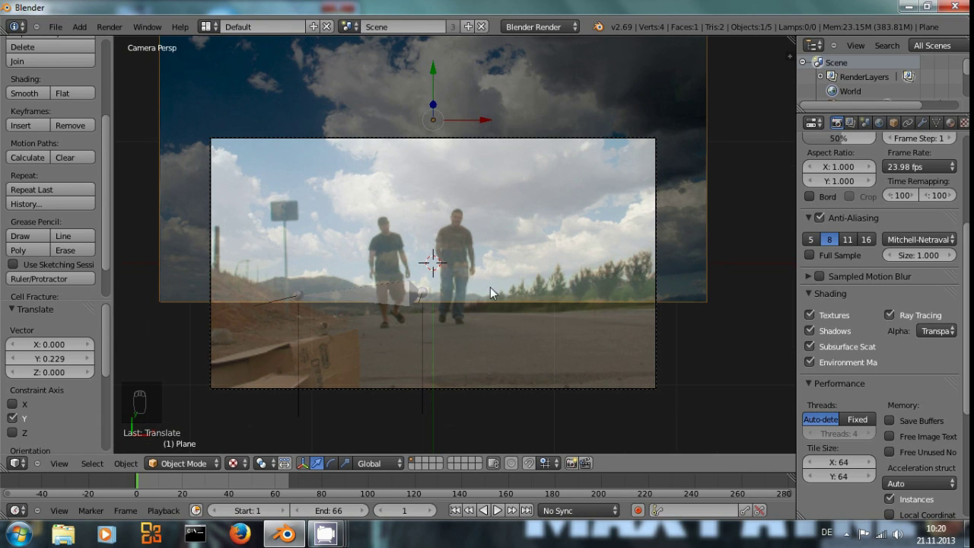
pyautogui.keyDown('shift'); pyautogui.rightClick(375, 289); pyautogui.keyUp('shift')
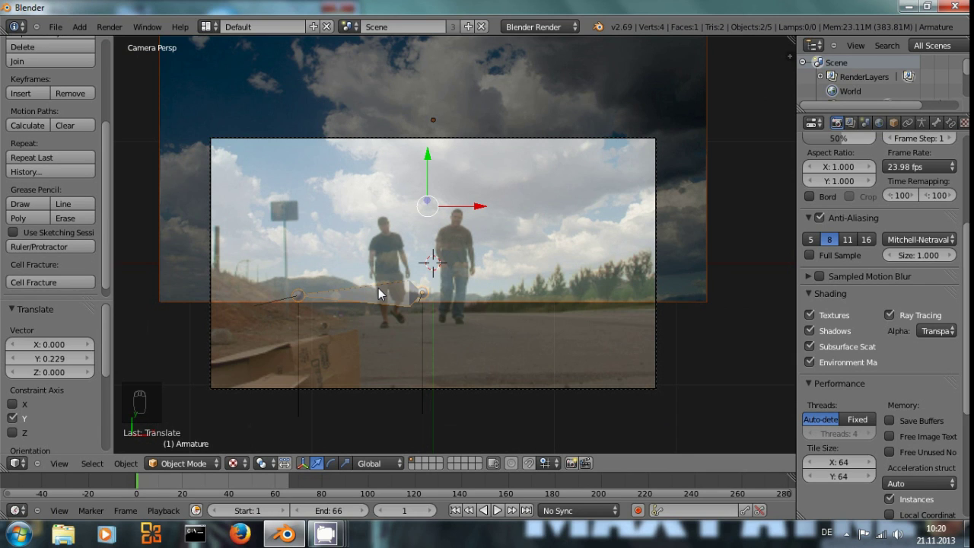
pyautogui.hotkey('ctrl', 'p')
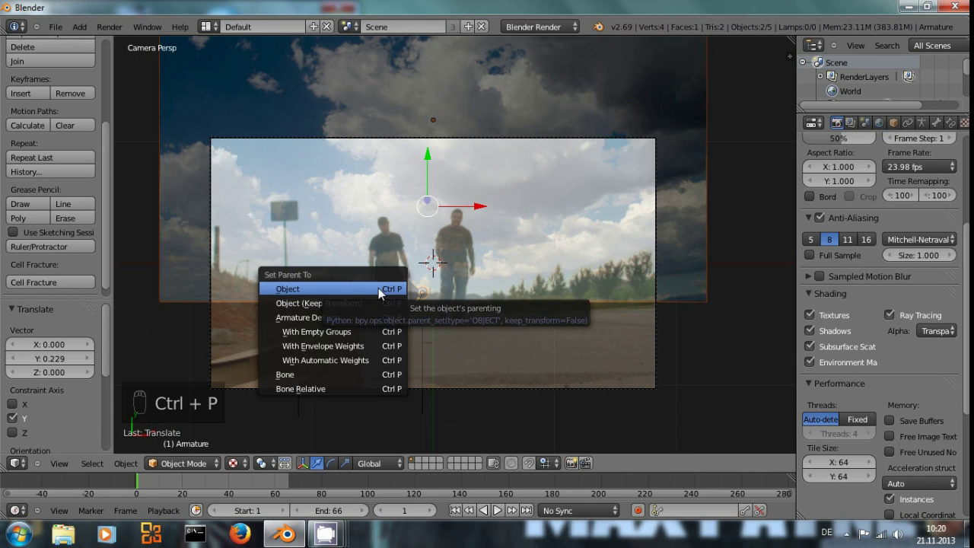
pyautogui.click(289, 374)
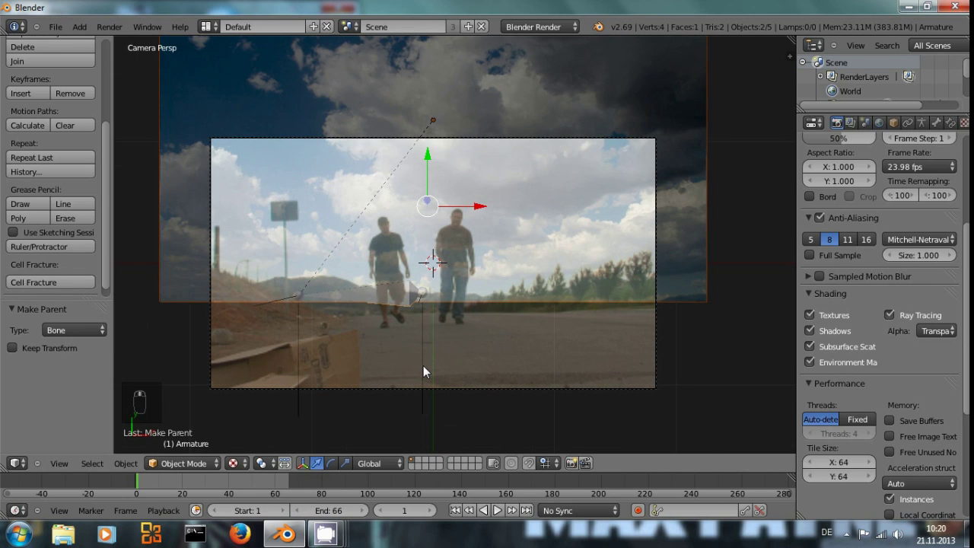
pyautogui.press('a')
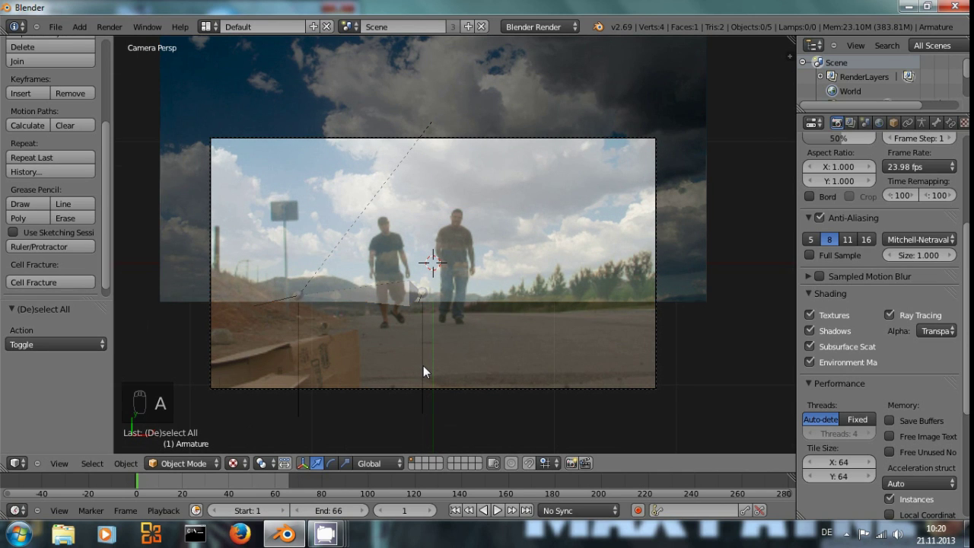
# Play the animation to check how the sky plane follows the footage, then stop and return to frame 1
pyautogui.hotkey('alt', 'a')
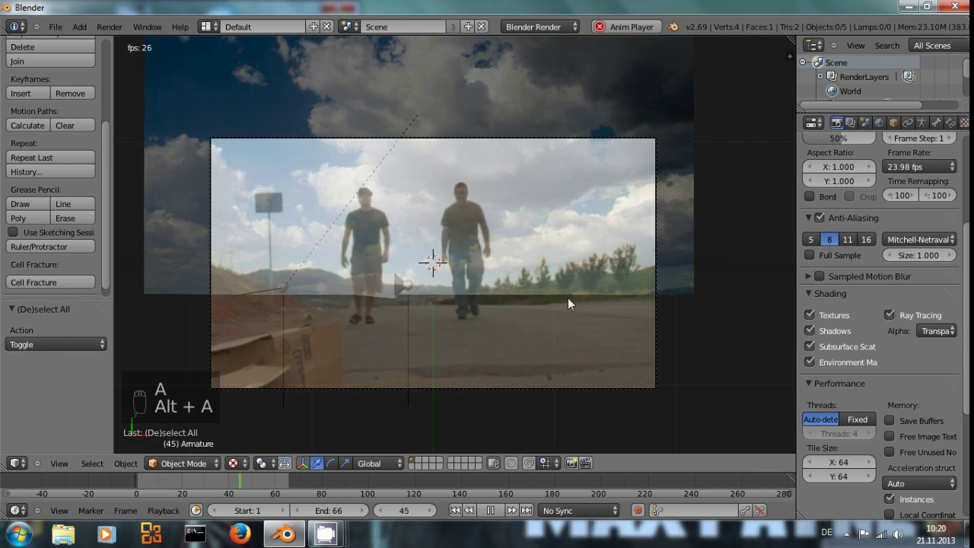
pyautogui.scroll(-3, 567, 309)
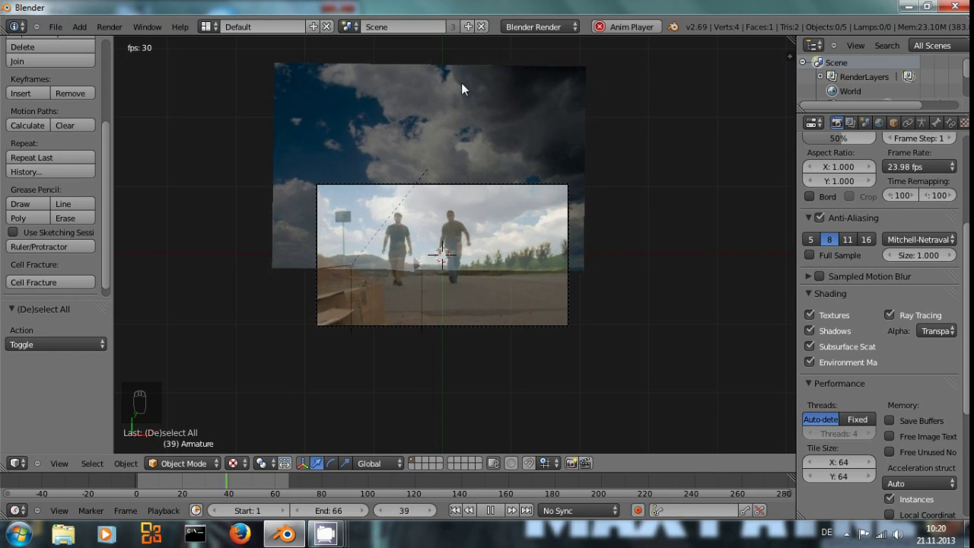
pyautogui.scroll(3, 497, 307)
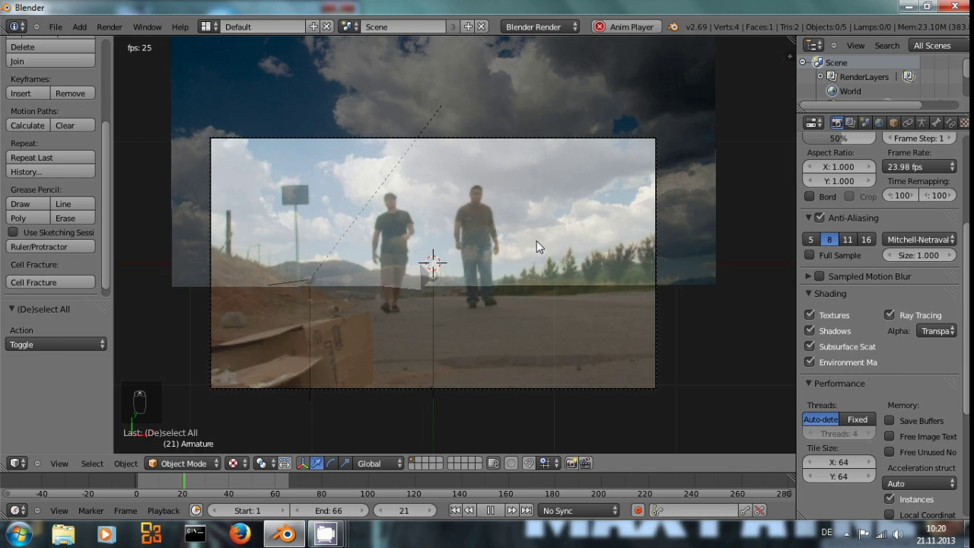
pyautogui.hotkey('alt', 'a')
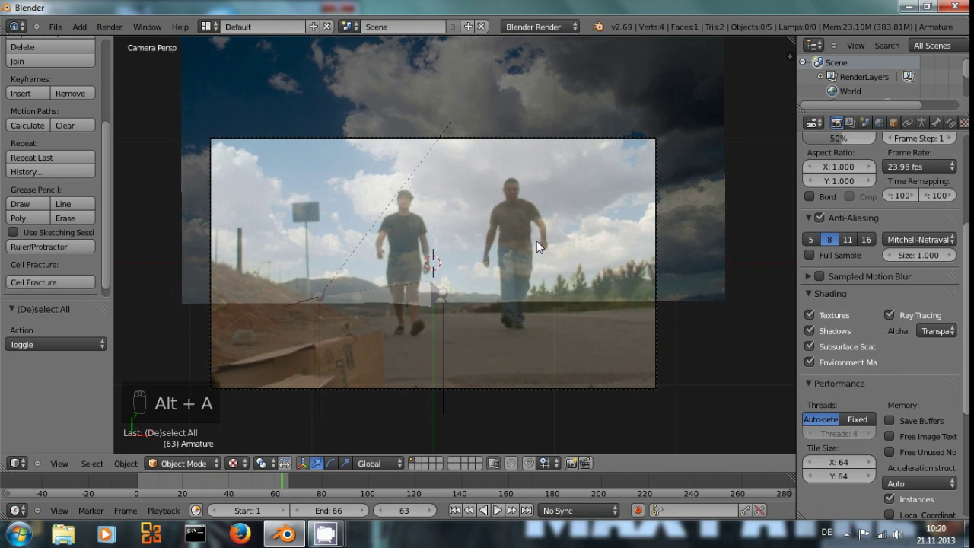
pyautogui.hotkey('ctrl', 'shift', 'Down')
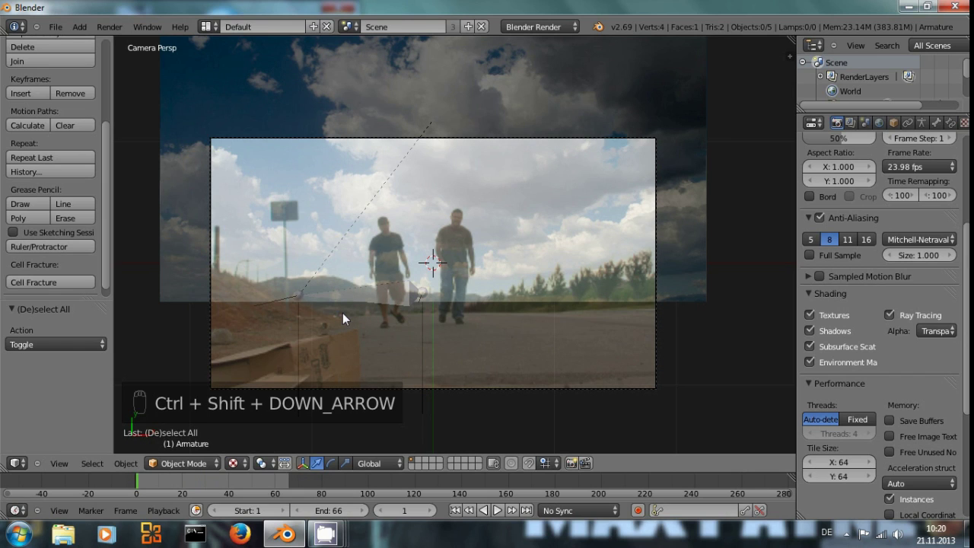
# Switch the 3D view to the Node Editor with compositing nodes in use, enable Backdrop and hide the properties sidebar
pyautogui.click(17, 463)
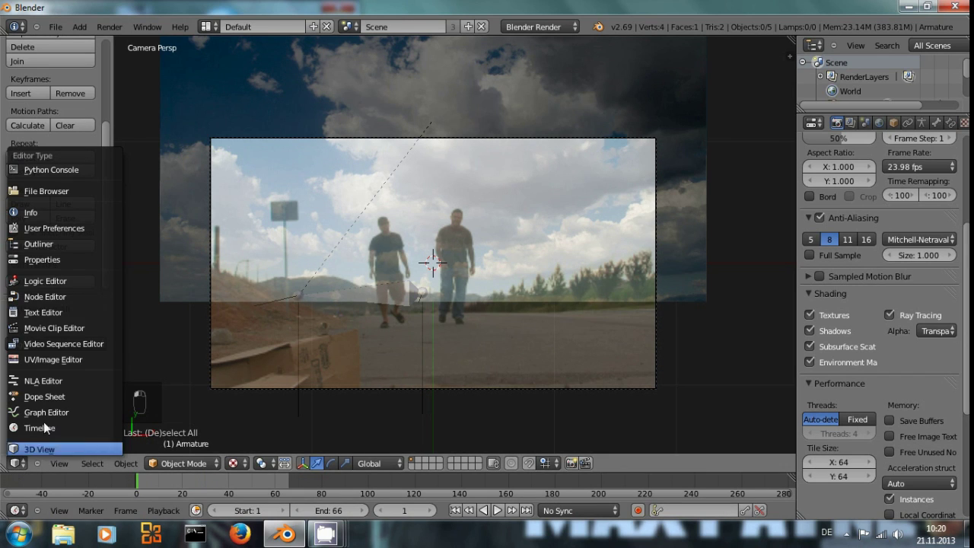
pyautogui.click(72, 300)
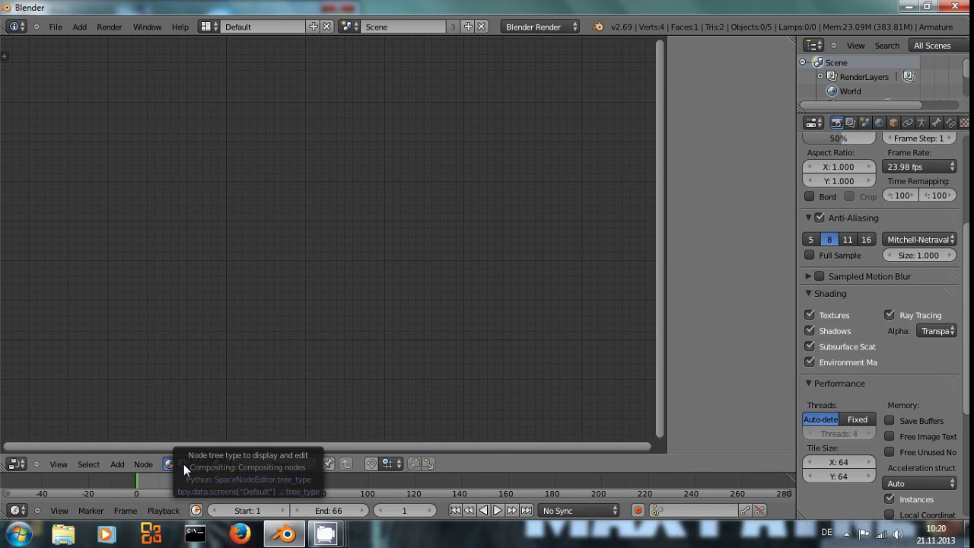
pyautogui.click(184, 465)
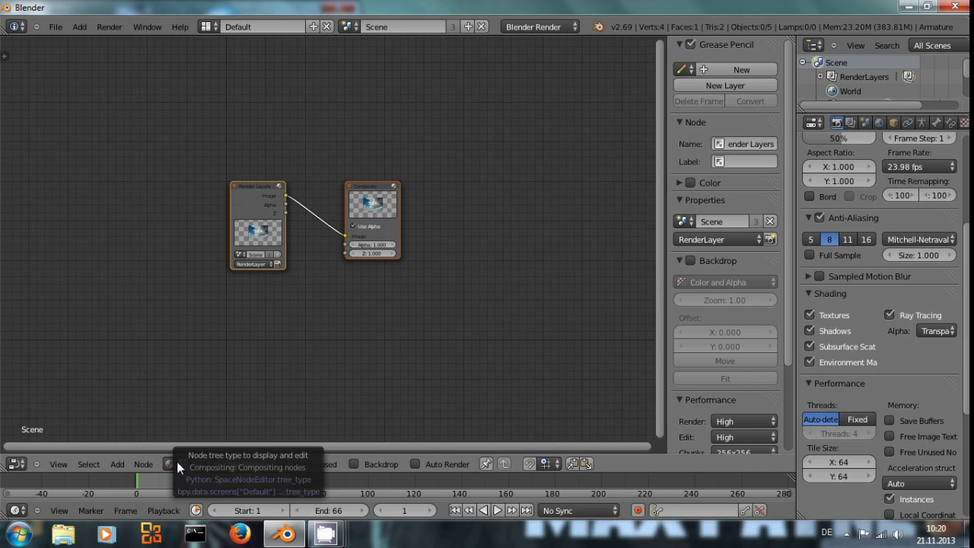
pyautogui.click(354, 462)
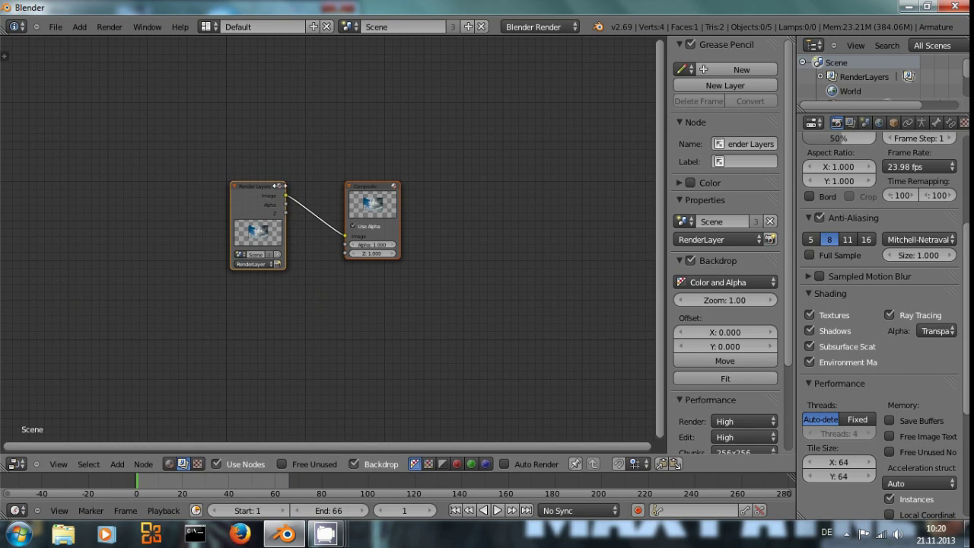
pyautogui.press('n')
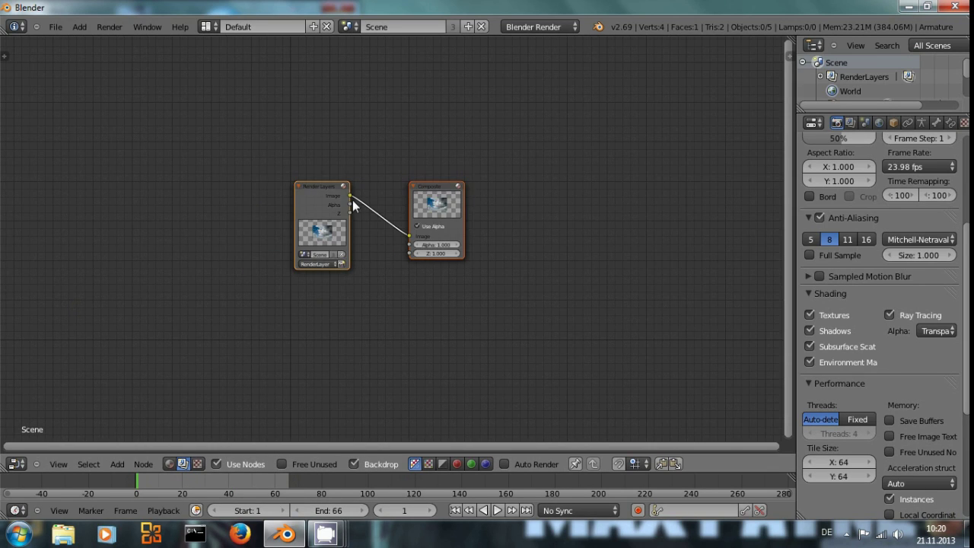
# Spread the Render Layers and Composite nodes apart and render the current frame
pyautogui.hotkey('ctrl', 'Up')
pyautogui.scroll(2, 346, 228)
pyautogui.moveTo(378, 202); pyautogui.dragTo(276, 163)
pyautogui.moveTo(519, 196); pyautogui.dragTo(727, 162)
pyautogui.press('F12')
pyautogui.press('Escape')
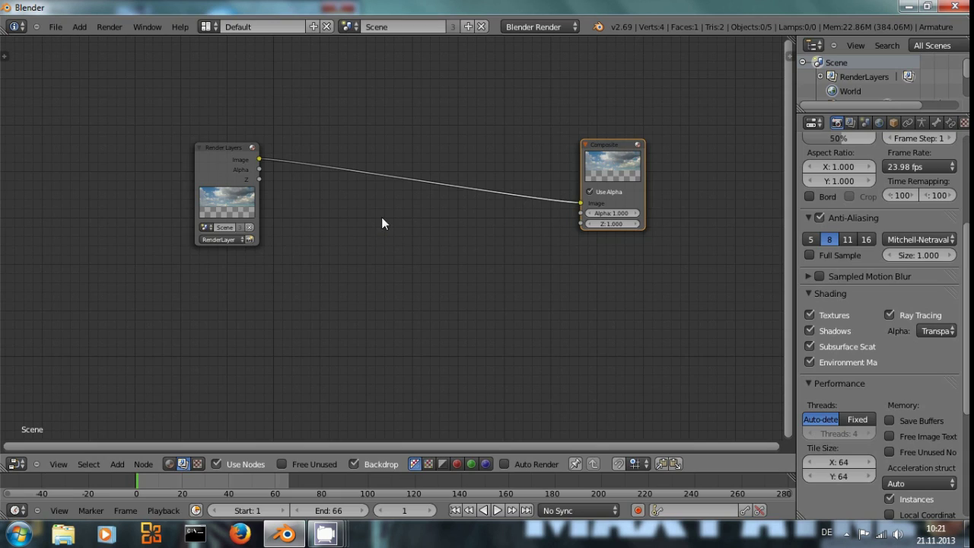
# Connect a Viewer node to the Render Layers image and arrange it below the Composite node
pyautogui.moveTo(235, 177); pyautogui.dragTo(208, 125)
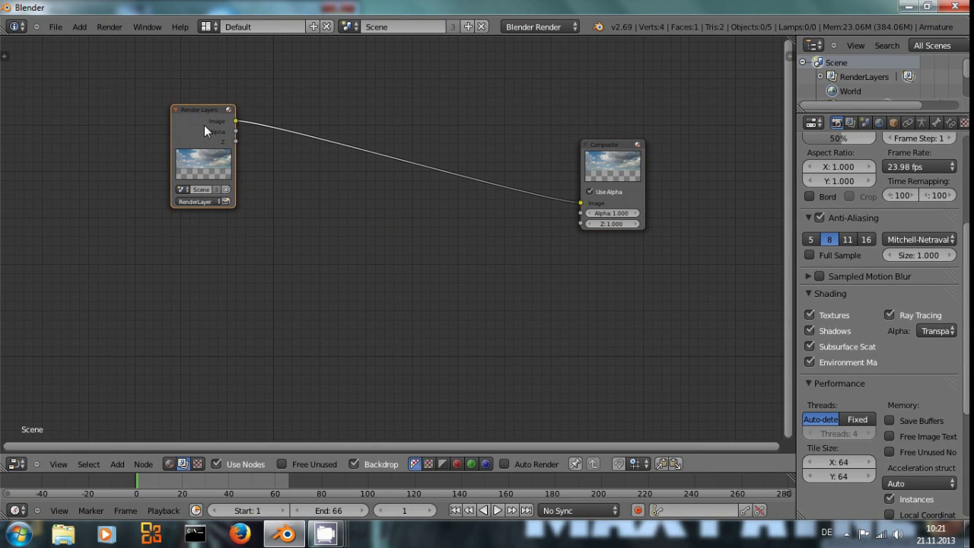
pyautogui.keyDown('ctrl'); pyautogui.keyDown('shift'); pyautogui.click(198, 121); pyautogui.keyUp('shift'); pyautogui.keyUp('ctrl')
pyautogui.moveTo(312, 120); pyautogui.dragTo(608, 275)
pyautogui.moveTo(615, 170); pyautogui.dragTo(662, 148)
pyautogui.moveTo(603, 263); pyautogui.dragTo(651, 255)
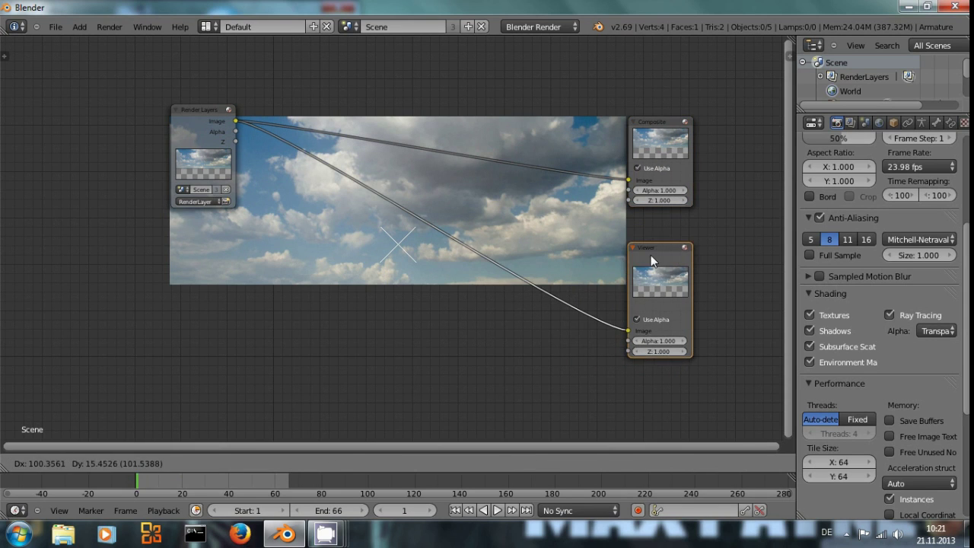
# Add a Movie Clip node below the Render Layers node and load the footage clip into it
pyautogui.hotkey('shift', 'a')
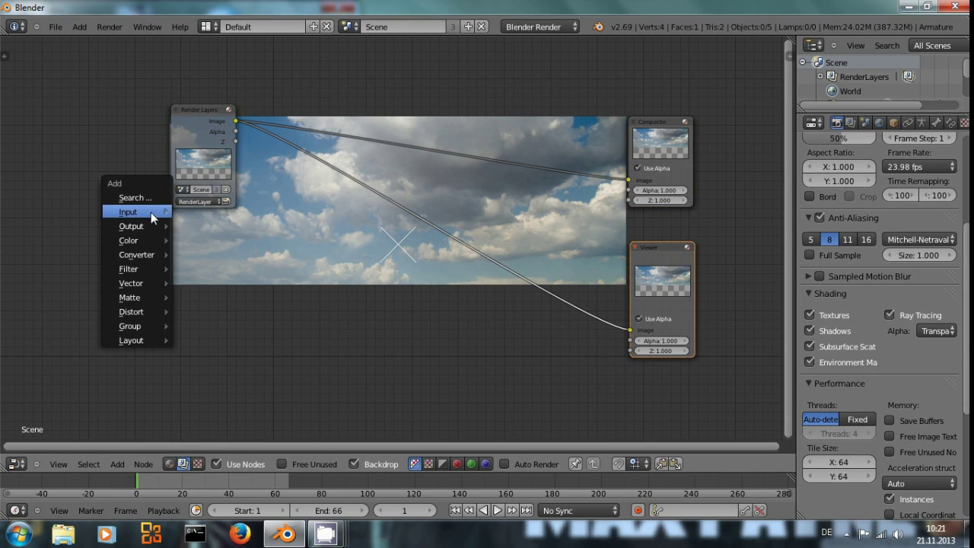
pyautogui.moveTo(151, 213)
pyautogui.click(203, 243)
pyautogui.click(167, 245)
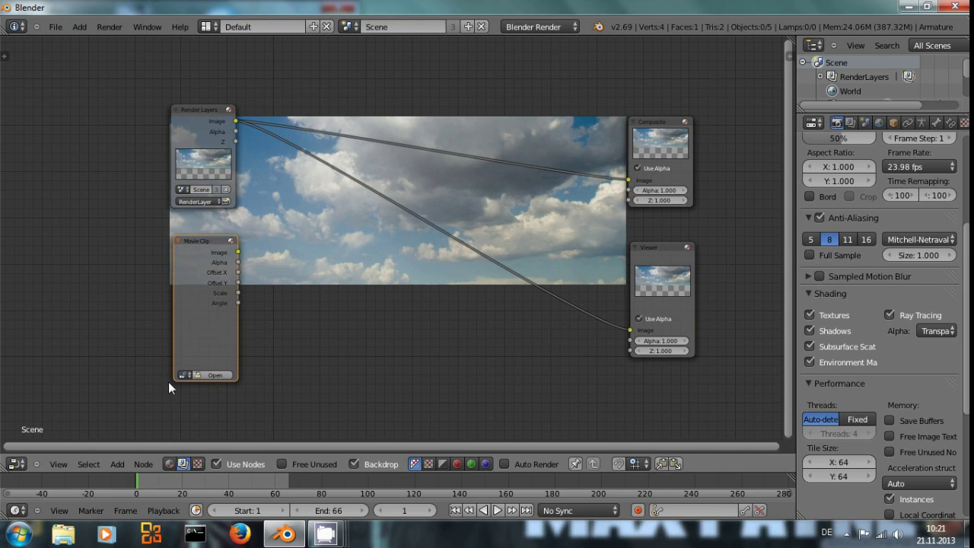
pyautogui.click(186, 374)
pyautogui.click(210, 389)
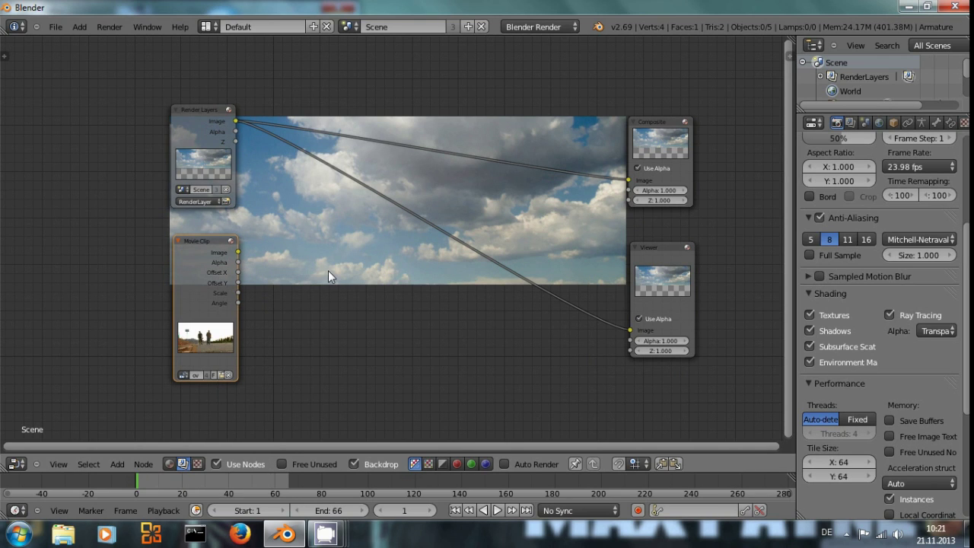
# Add a Scale node beside the Movie Clip node
pyautogui.hotkey('shift', 'a')
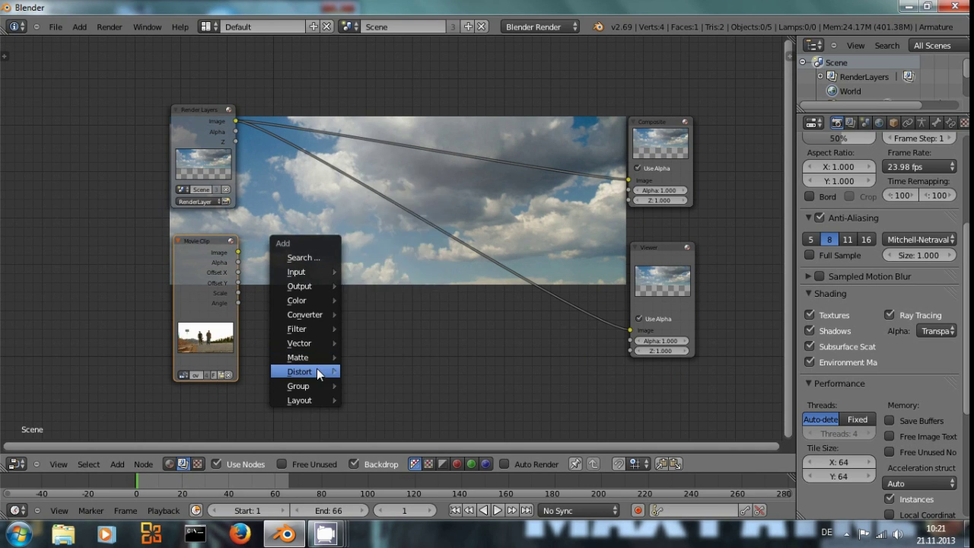
pyautogui.moveTo(316, 370)
pyautogui.click(367, 198)
pyautogui.click(285, 272)
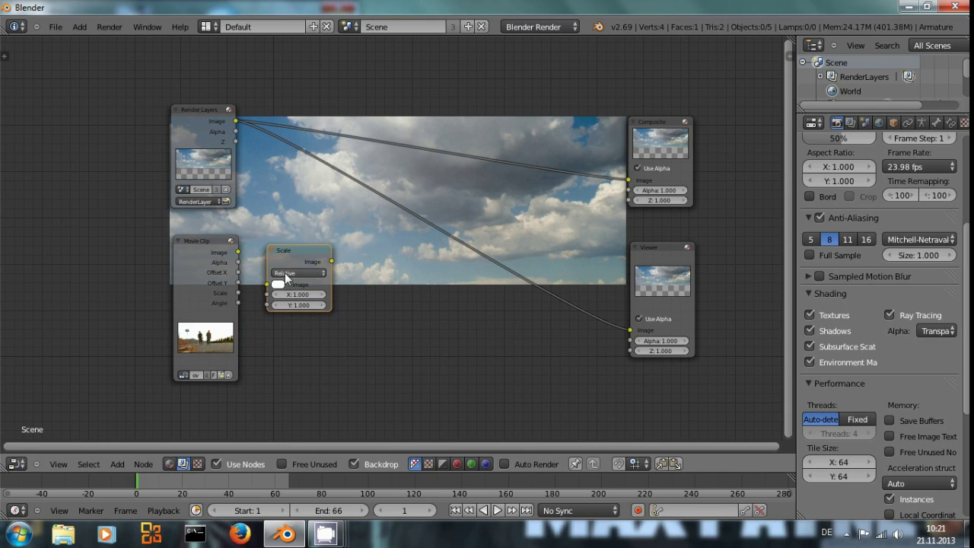
# Set the Scale node to Render Size, feed it the Movie Clip image and rearrange both nodes beside each other
pyautogui.click(290, 273)
pyautogui.click(291, 233)
pyautogui.moveTo(238, 252); pyautogui.dragTo(269, 309)
pyautogui.moveTo(217, 255); pyautogui.dragTo(152, 245)
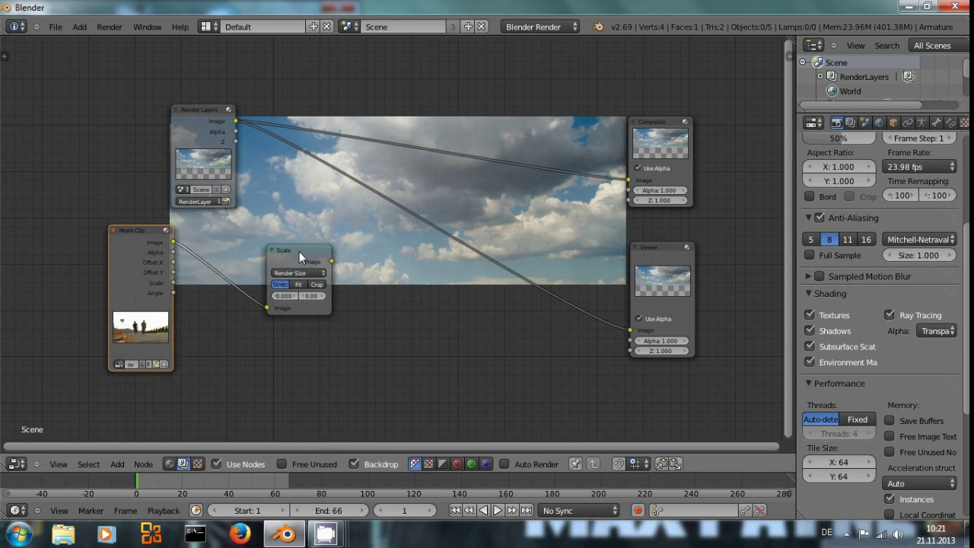
pyautogui.moveTo(294, 251); pyautogui.dragTo(244, 254)
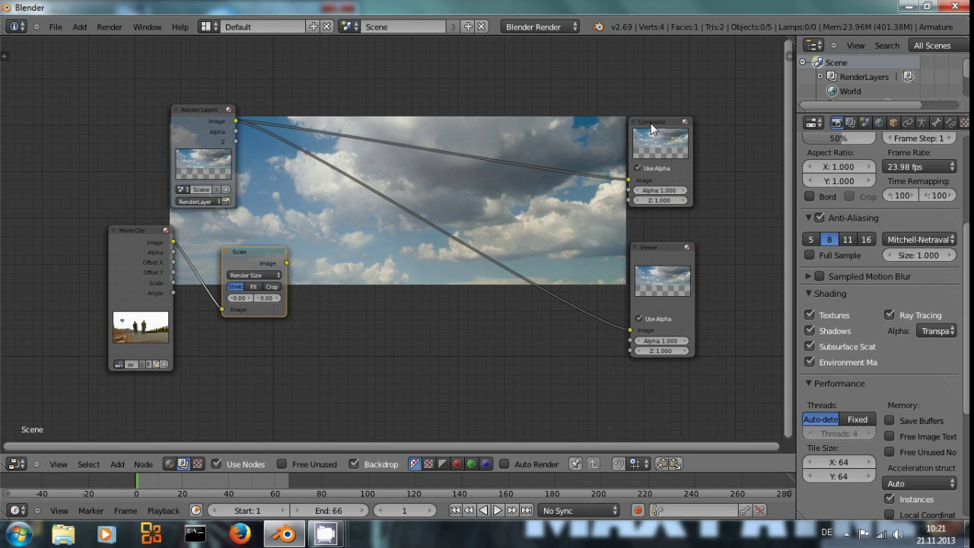
# Move the Composite and Viewer nodes farther from the input nodes and connect the Scale output to the Viewer
pyautogui.moveTo(631, 197); pyautogui.dragTo(695, 184)
pyautogui.moveTo(645, 254); pyautogui.dragTo(725, 241)
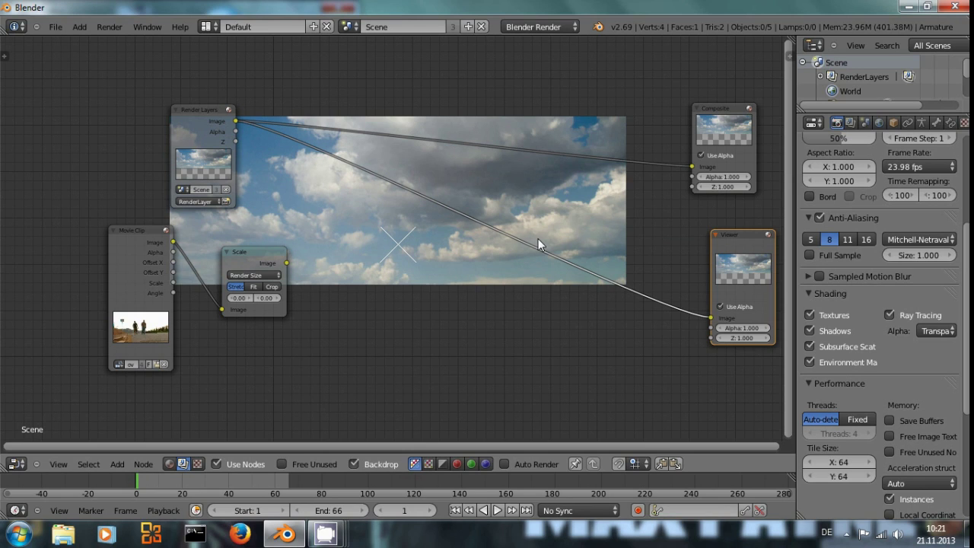
pyautogui.keyDown('ctrl'); pyautogui.keyDown('shift'); pyautogui.click(255, 260); pyautogui.keyUp('shift'); pyautogui.keyUp('ctrl')
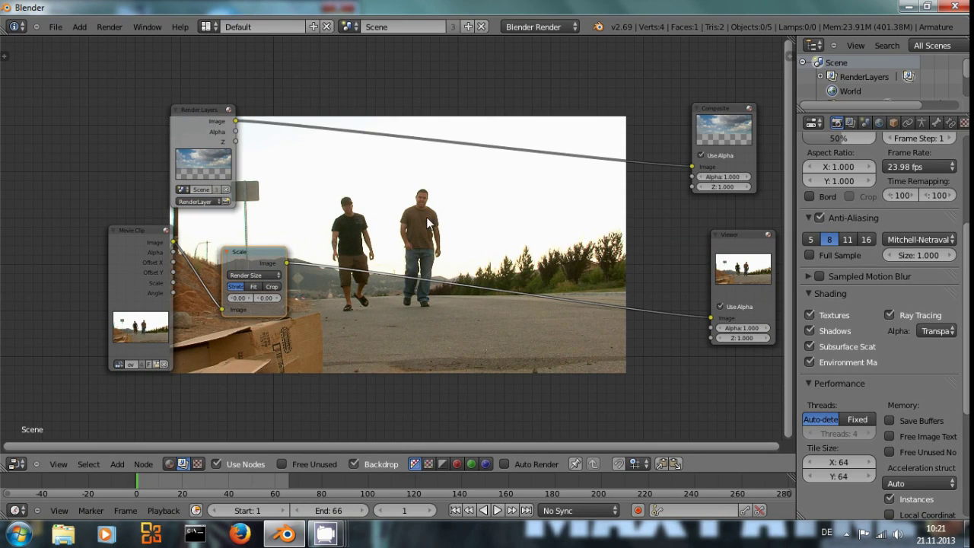
# Insert a Luminance Key node into the link between the Scale and Viewer nodes
pyautogui.moveTo(409, 303); pyautogui.dragTo(330, 320, button='middle')
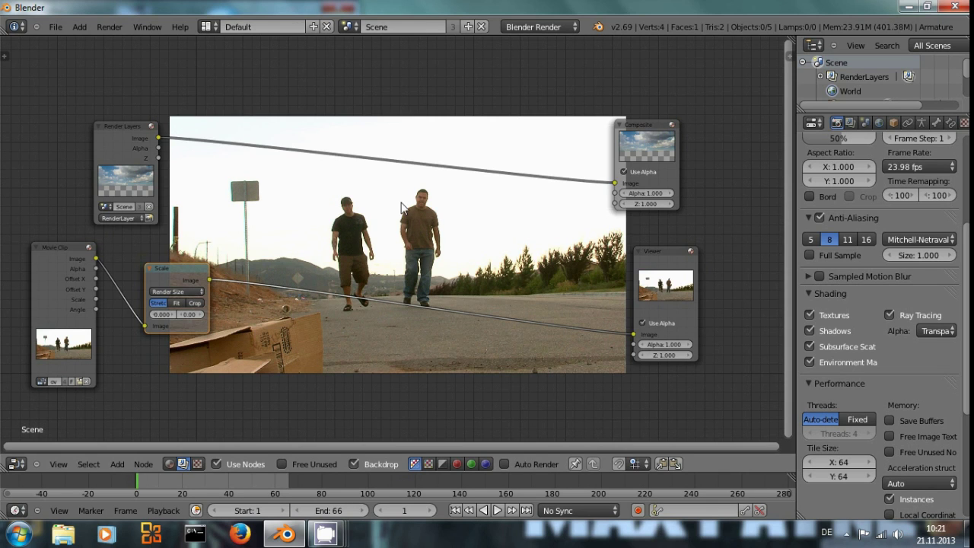
pyautogui.moveTo(479, 275); pyautogui.dragTo(420, 182, button='middle')
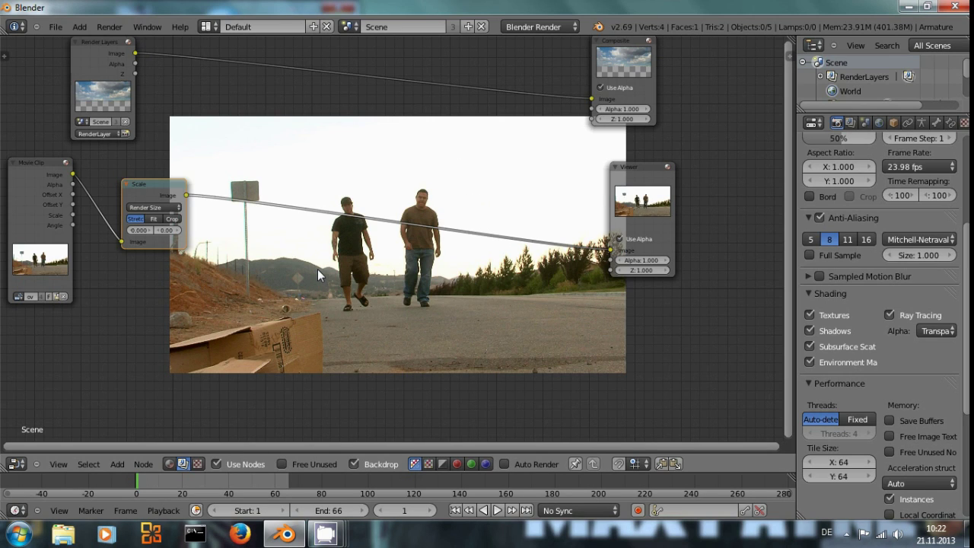
pyautogui.hotkey('shift', 'a')
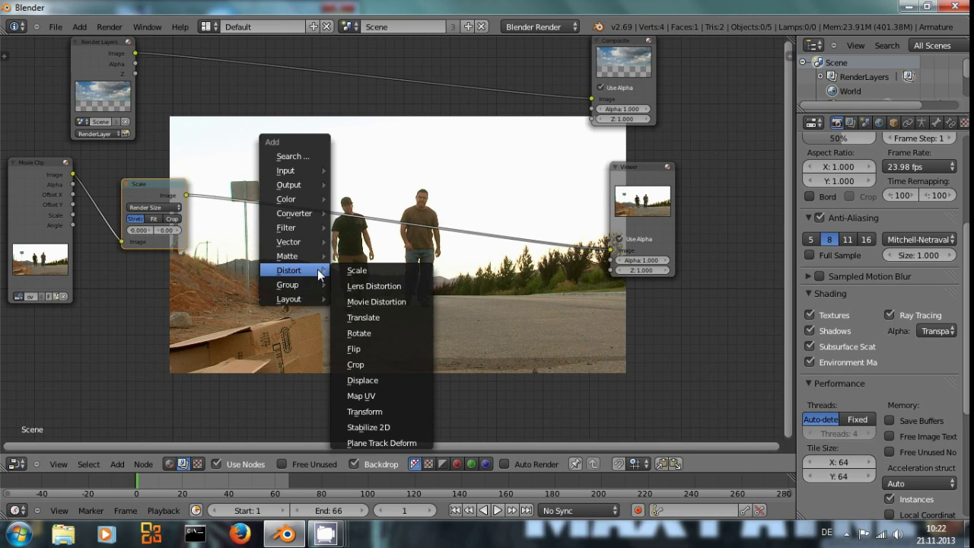
pyautogui.moveTo(306, 258)
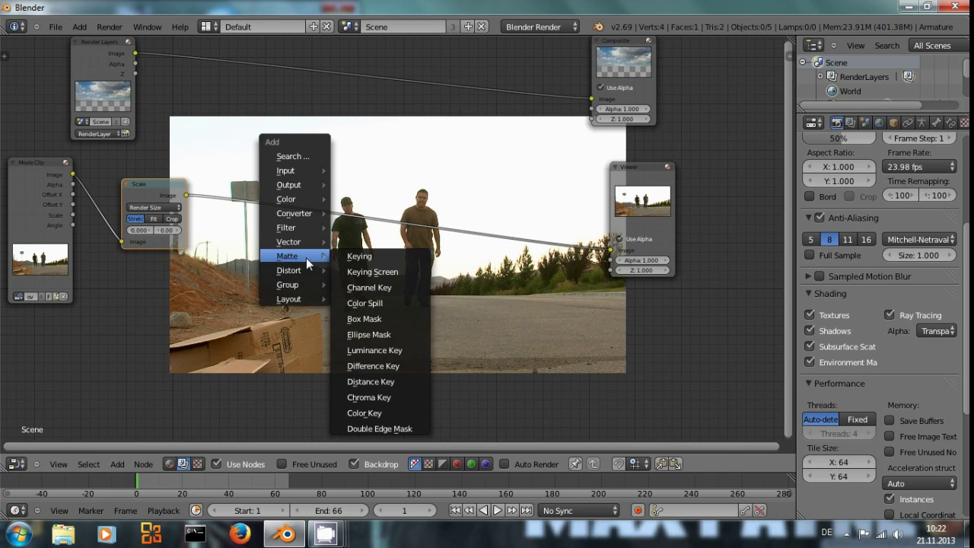
pyautogui.click(404, 350)
pyautogui.click(240, 156)
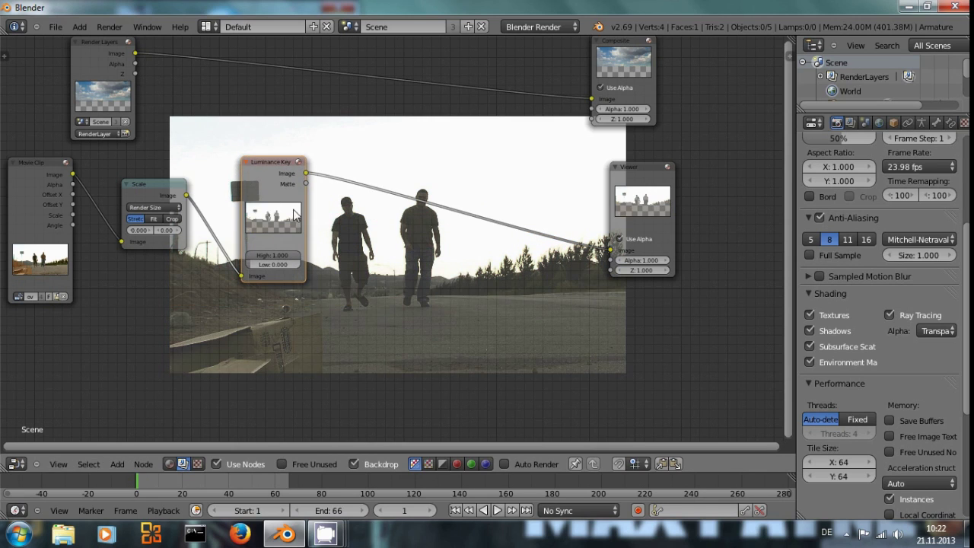
# Preview the Luminance Key's matte in the Viewer and set its High to 0.882 and Low to 0.336
pyautogui.scroll(1, 358, 264)
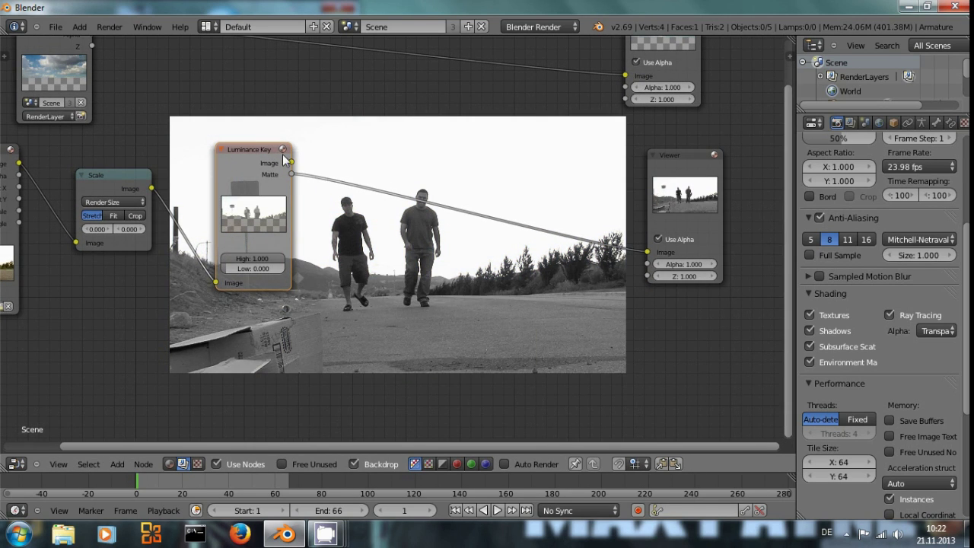
pyautogui.moveTo(353, 234); pyautogui.dragTo(396, 193, button='middle')
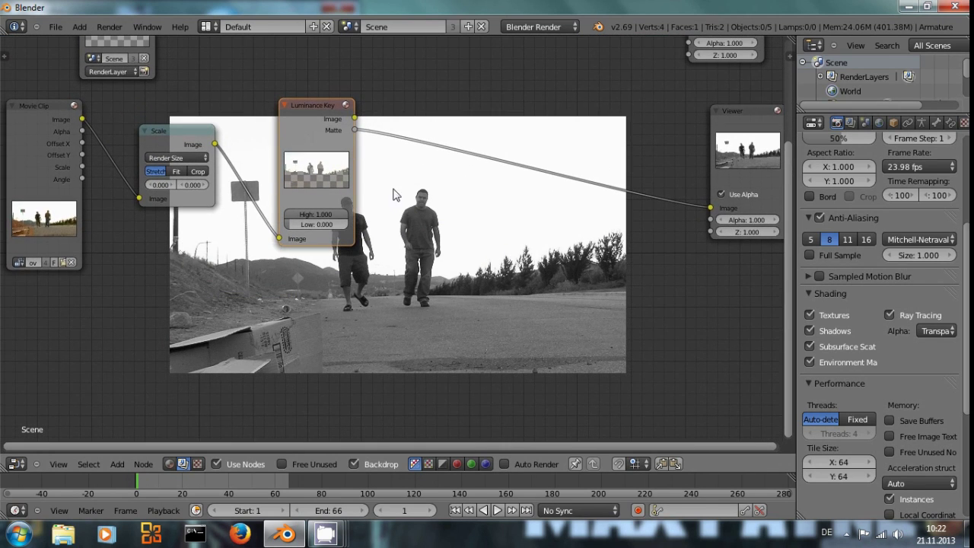
pyautogui.moveTo(294, 223); pyautogui.dragTo(336, 211)
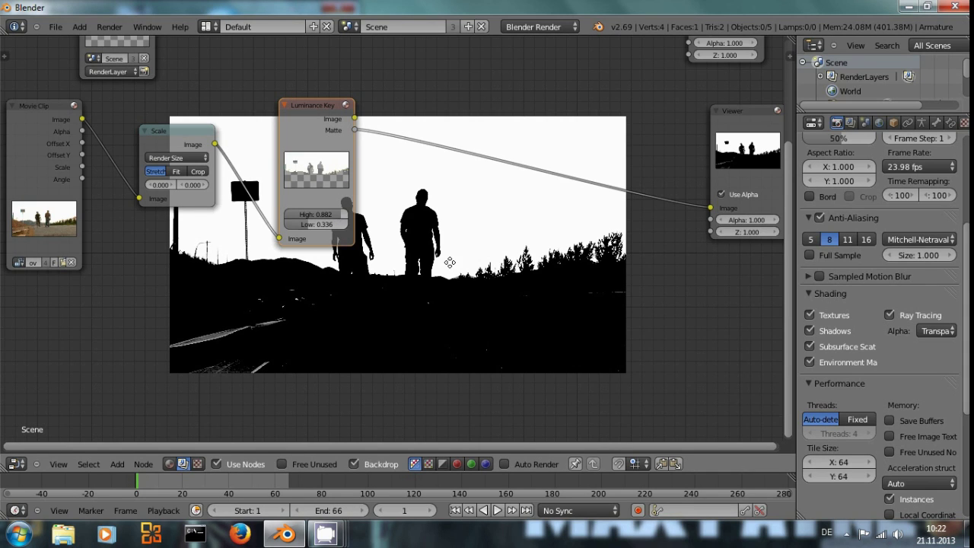
pyautogui.moveTo(446, 261); pyautogui.dragTo(363, 278, button='middle')
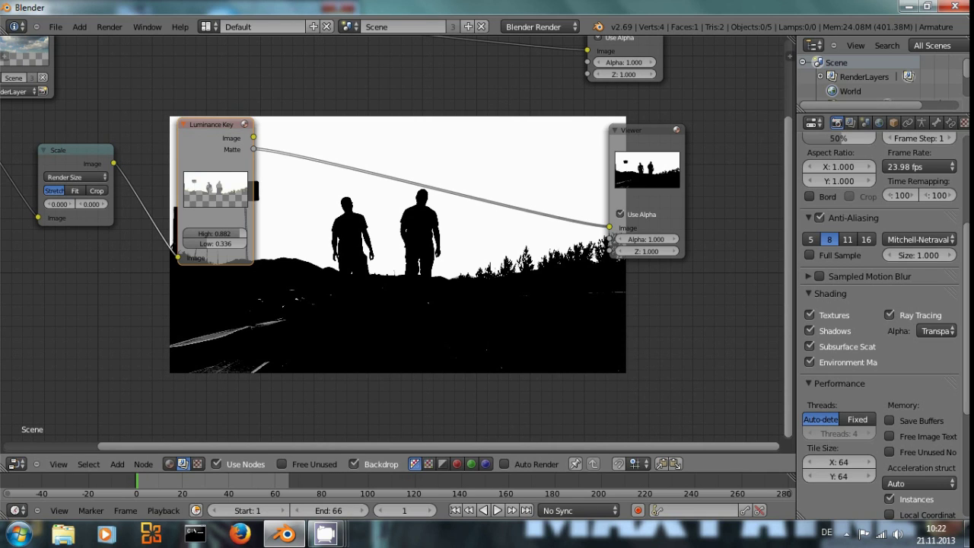
pyautogui.scroll(2, 387, 303)
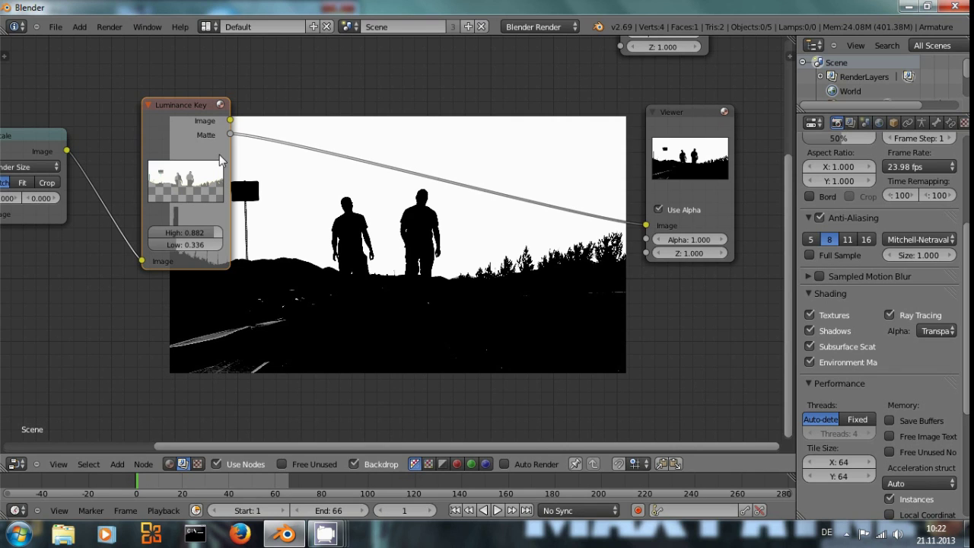
# Insert an Invert node between the Luminance Key and the Viewer, and feed the key's Matte output into its Color input
pyautogui.keyDown('ctrl'); pyautogui.keyDown('shift'); pyautogui.click(198, 124); pyautogui.keyUp('shift'); pyautogui.keyUp('ctrl')
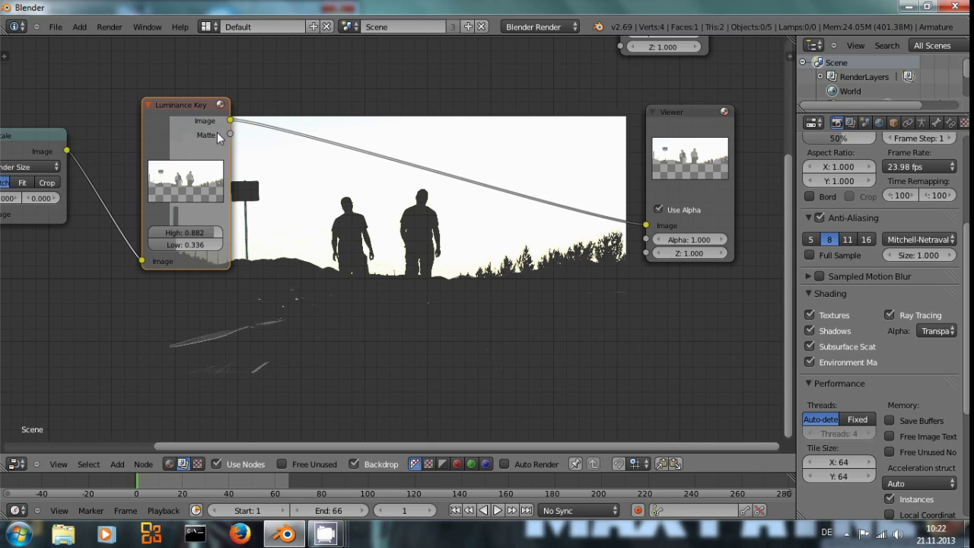
pyautogui.hotkey('shift', 'a')
pyautogui.moveTo(384, 272)
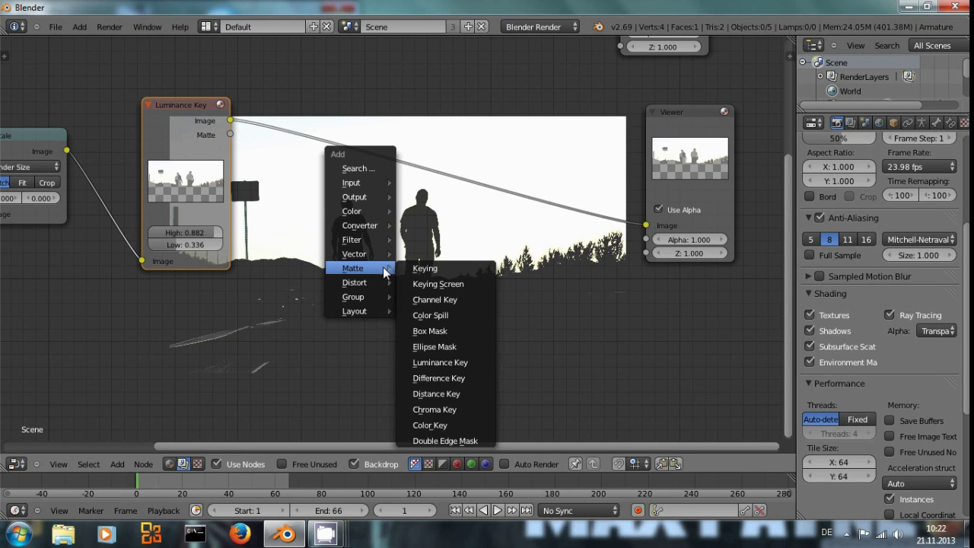
pyautogui.moveTo(381, 211)
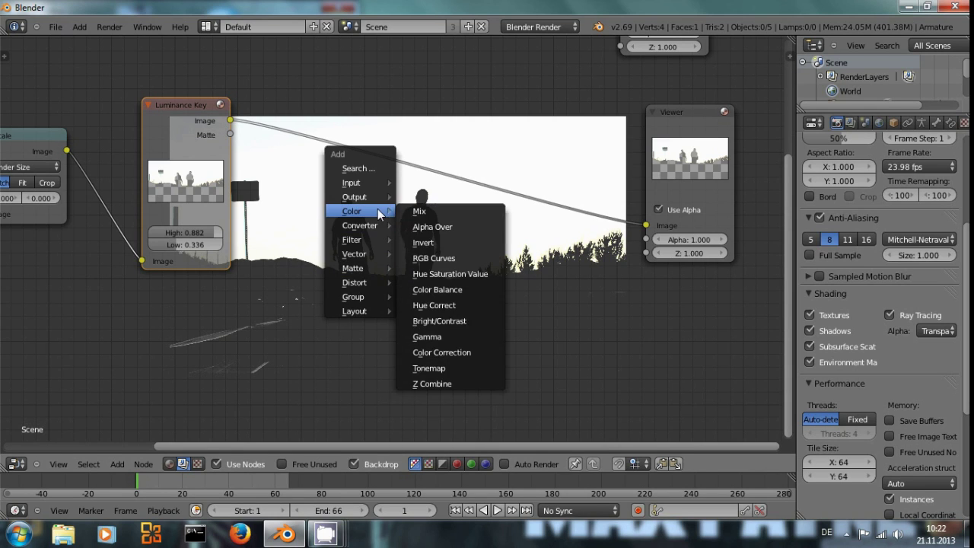
pyautogui.click(462, 242)
pyautogui.click(282, 107)
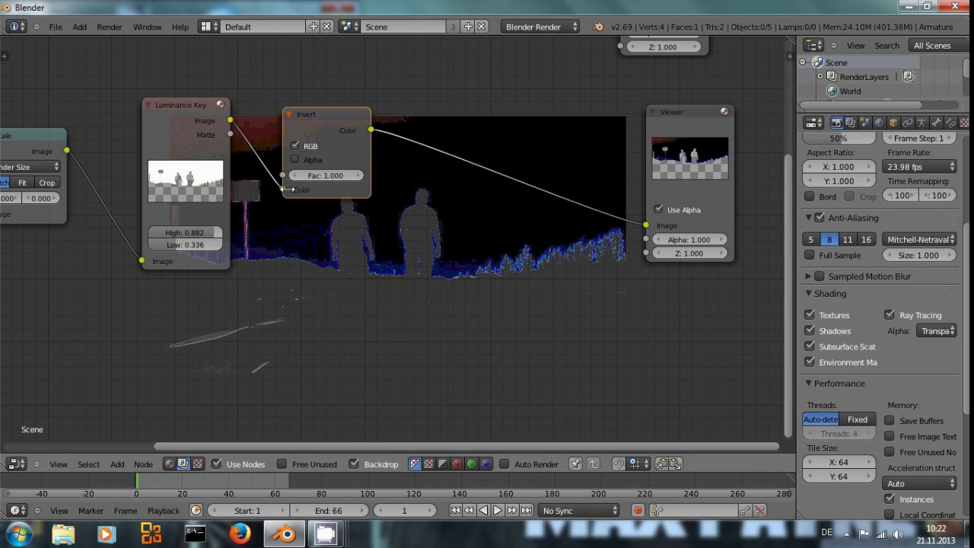
pyautogui.moveTo(271, 179); pyautogui.dragTo(283, 189)
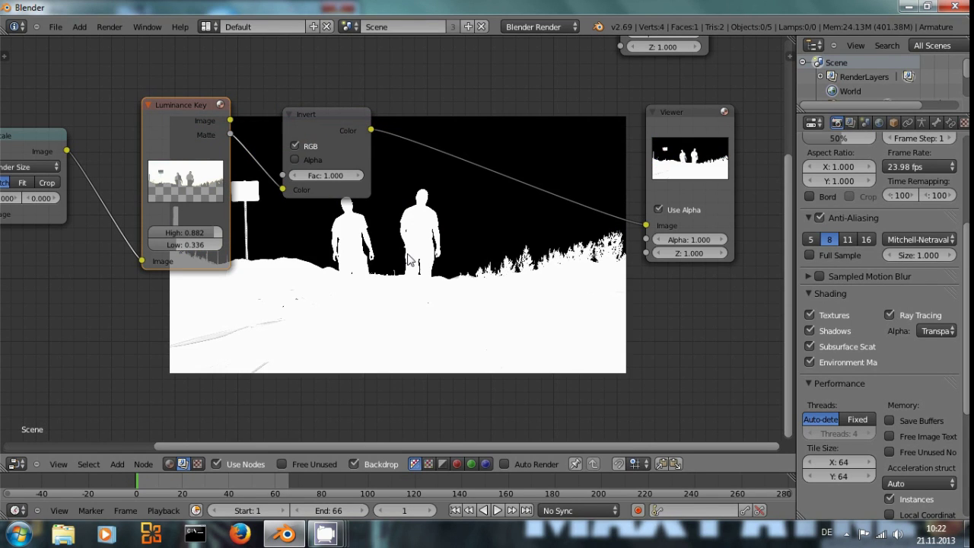
# Set the Luminance Key's Low to 0.191 and connect the Scale node's image to the Viewer
pyautogui.moveTo(707, 130); pyautogui.dragTo(738, 124)
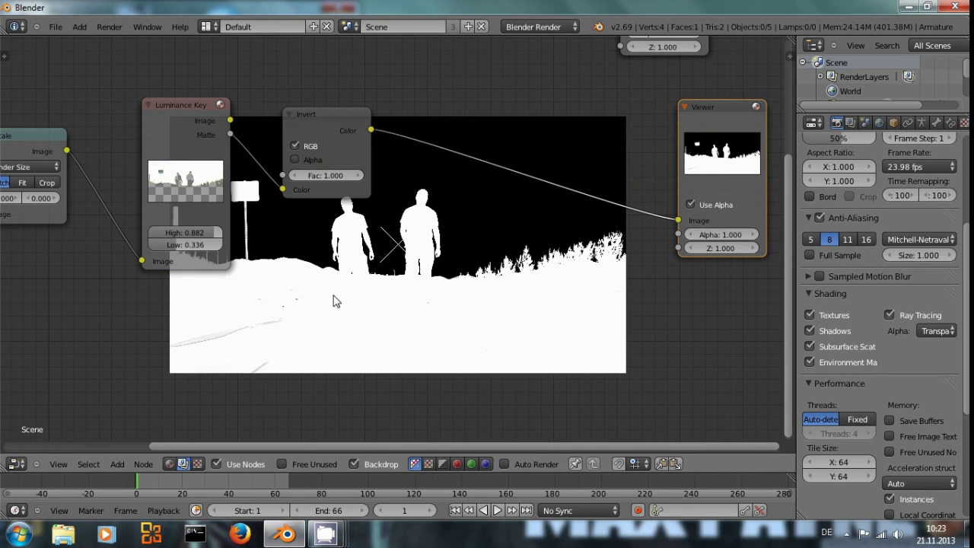
pyautogui.moveTo(344, 284); pyautogui.dragTo(341, 231, button='middle')
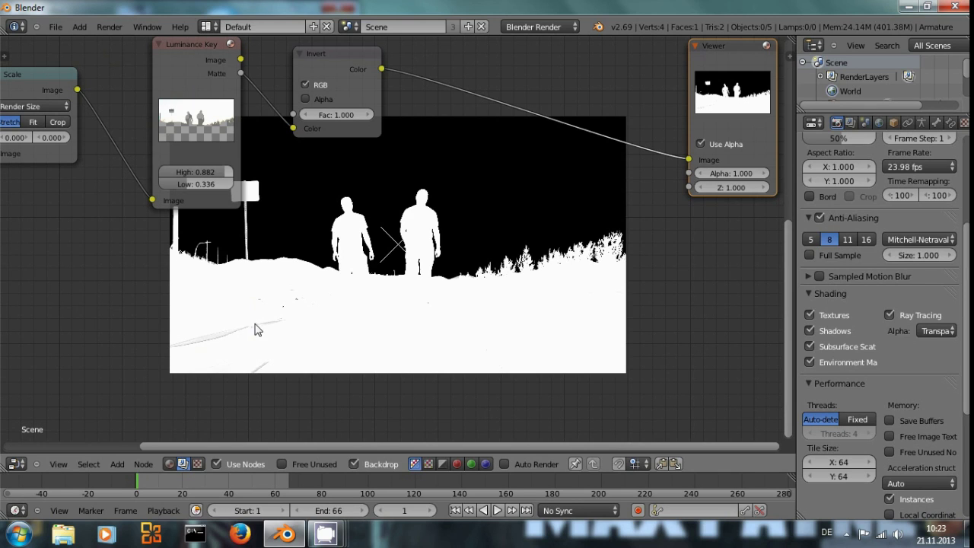
pyautogui.moveTo(183, 190)
pyautogui.mouseDown()
pyautogui.moveTo(210, 189)
pyautogui.moveTo(178, 190)
pyautogui.mouseUp()
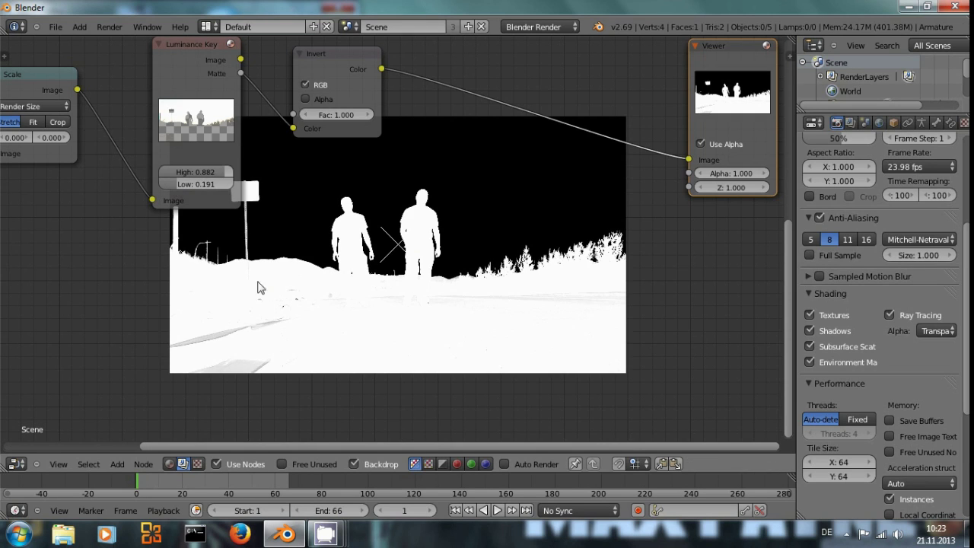
pyautogui.keyDown('ctrl'); pyautogui.keyDown('shift'); pyautogui.click(25, 82); pyautogui.keyUp('shift'); pyautogui.keyUp('ctrl')
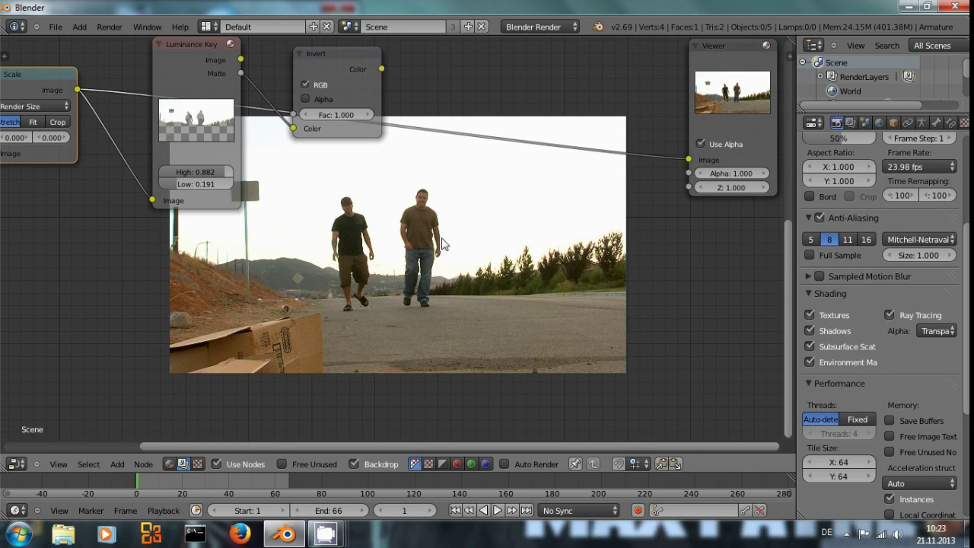
pyautogui.scroll(1, 441, 254)
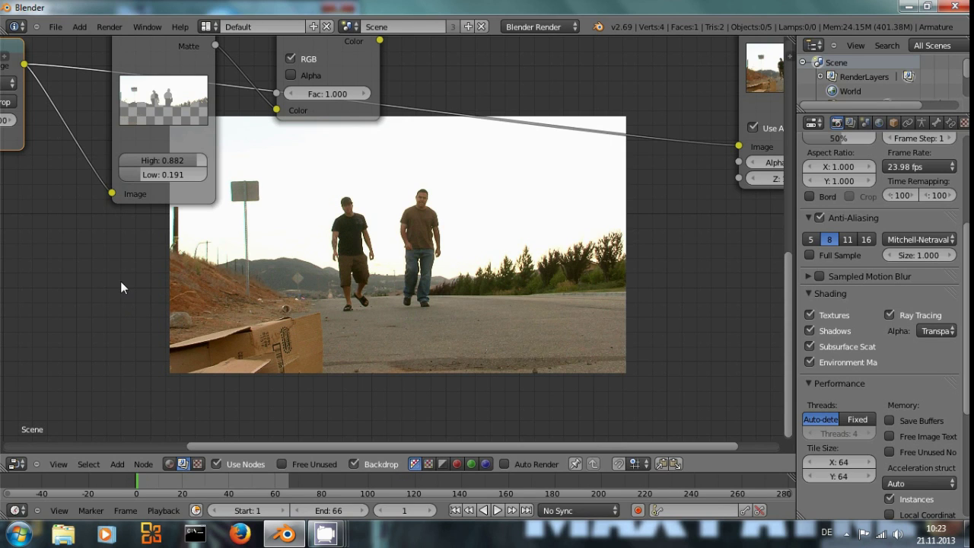
# Change the node editor to the Movie Clip Editor, frame the sky.mov footage and set the mode to Mask
pyautogui.click(15, 464)
pyautogui.click(67, 329)
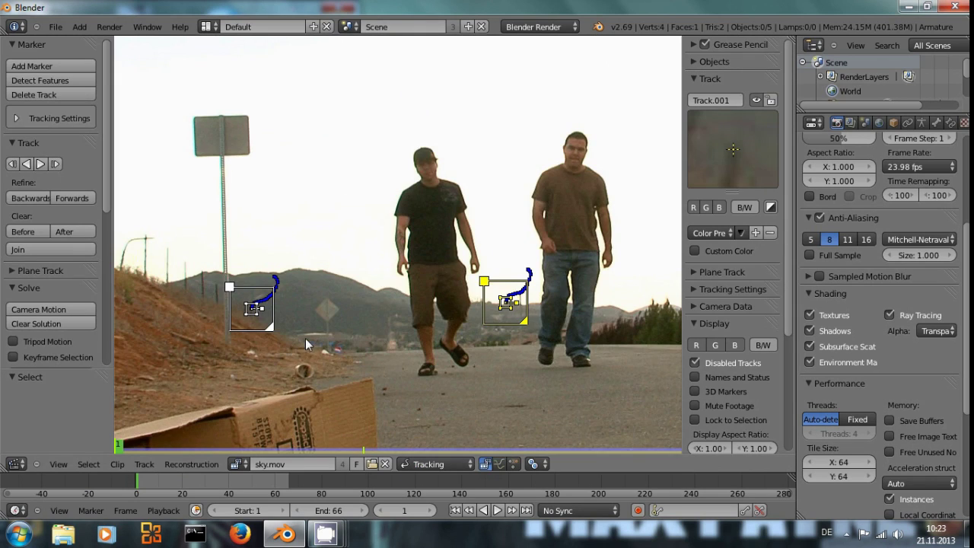
pyautogui.scroll(-2, 394, 362)
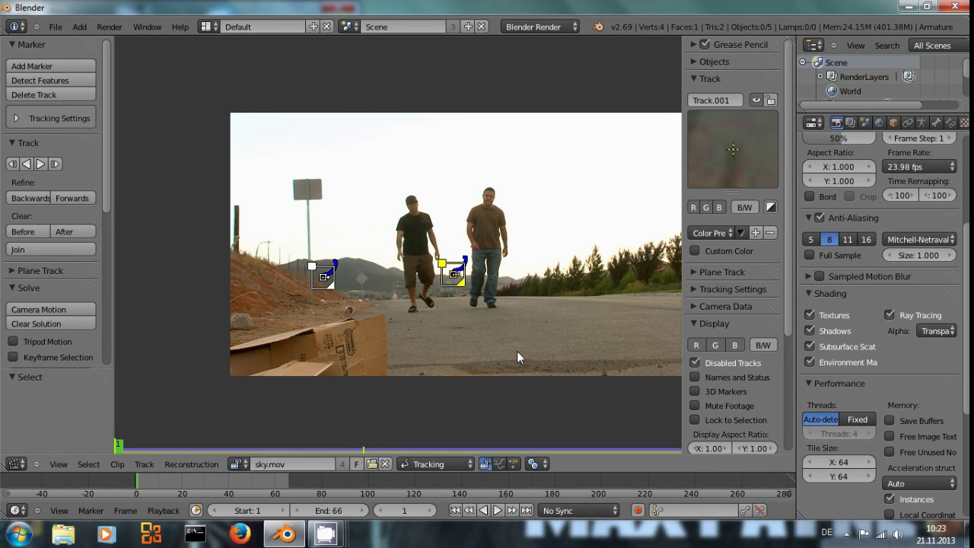
pyautogui.moveTo(516, 351); pyautogui.dragTo(416, 337, button='middle')
pyautogui.click(448, 464)
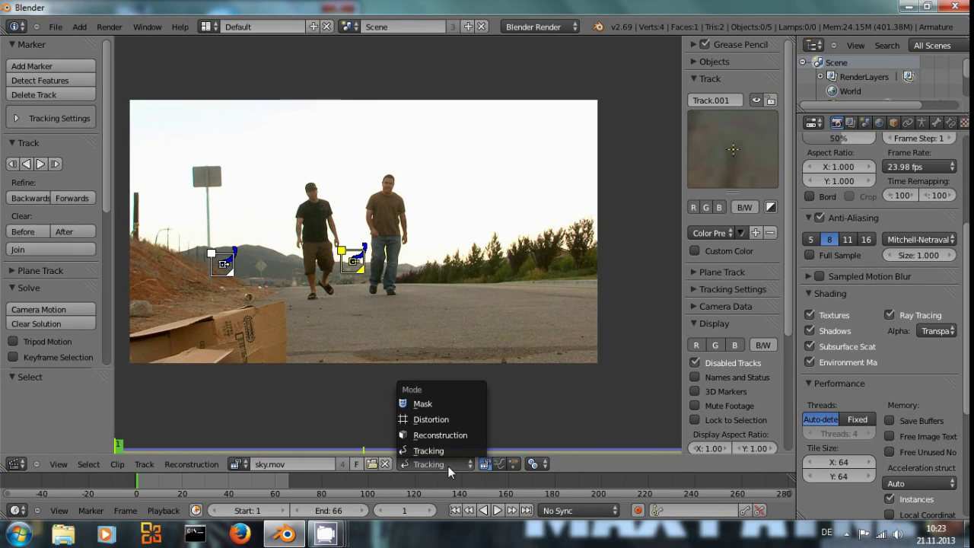
pyautogui.click(359, 260)
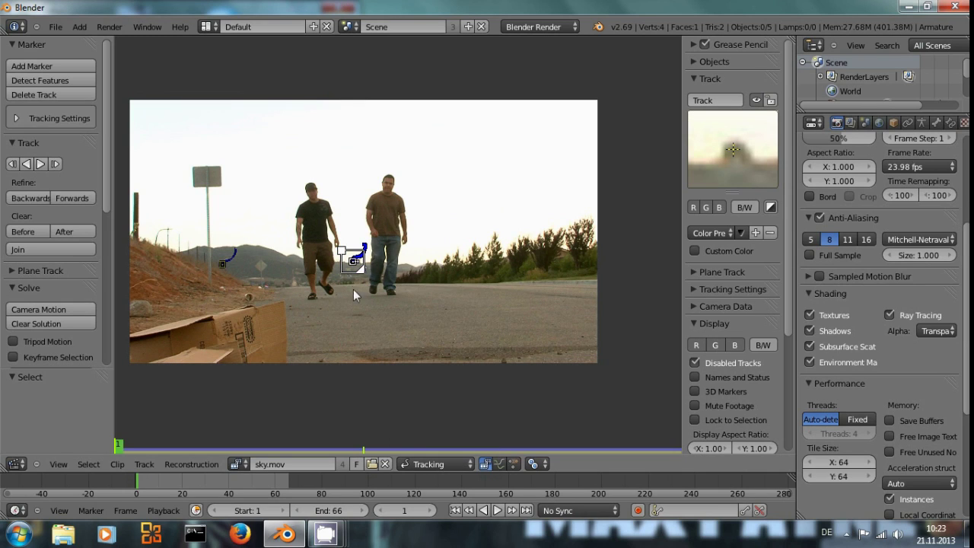
pyautogui.click(424, 464)
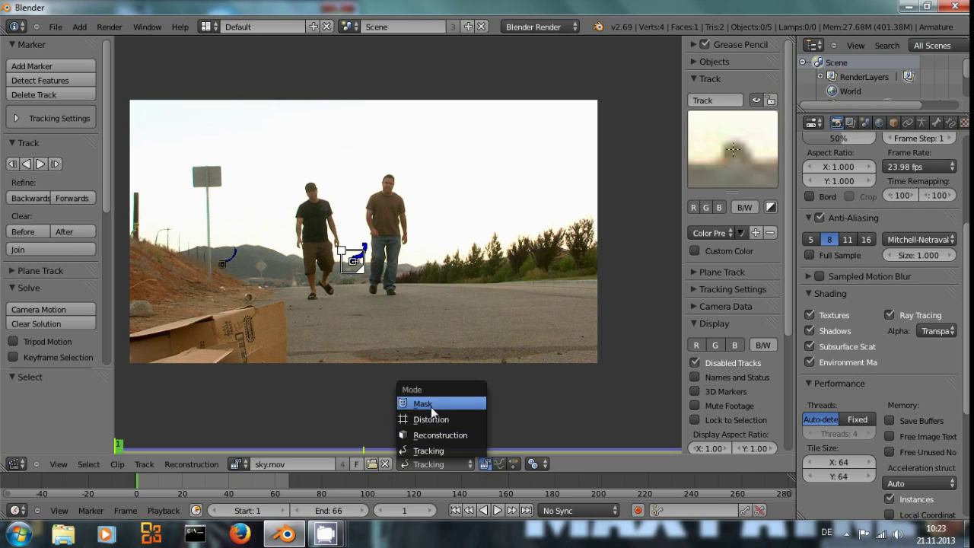
pyautogui.click(431, 405)
# Rename the footage's mask as Ground
pyautogui.click(443, 465)
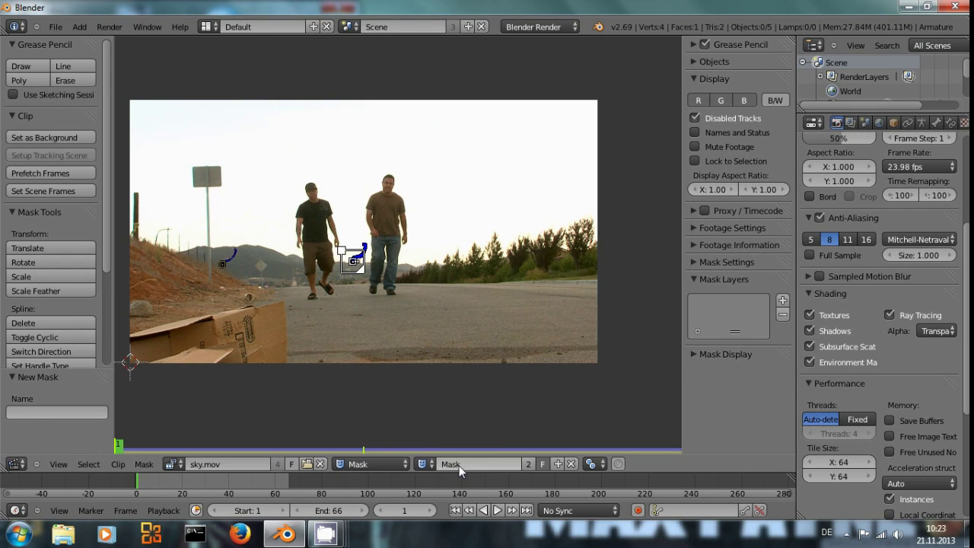
pyautogui.write('Ground')
pyautogui.press('Return')
# Draw an open four-point mask spline around the ground, running along the left, bottom and right sides of the footage
pyautogui.moveTo(362, 326); pyautogui.dragTo(401, 328, button='middle')
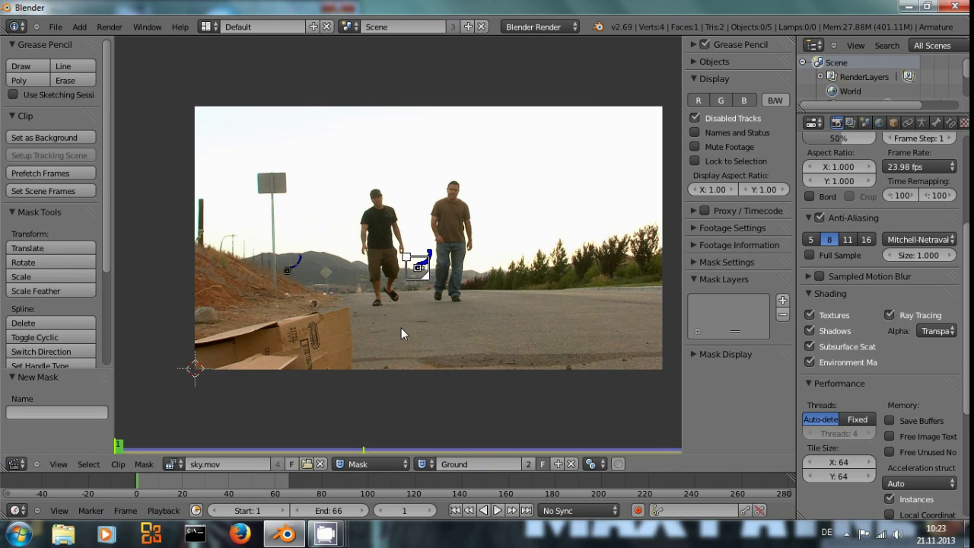
pyautogui.keyDown('ctrl'); pyautogui.click(156, 268); pyautogui.keyUp('ctrl')
pyautogui.keyDown('ctrl'); pyautogui.click(159, 398); pyautogui.keyUp('ctrl')
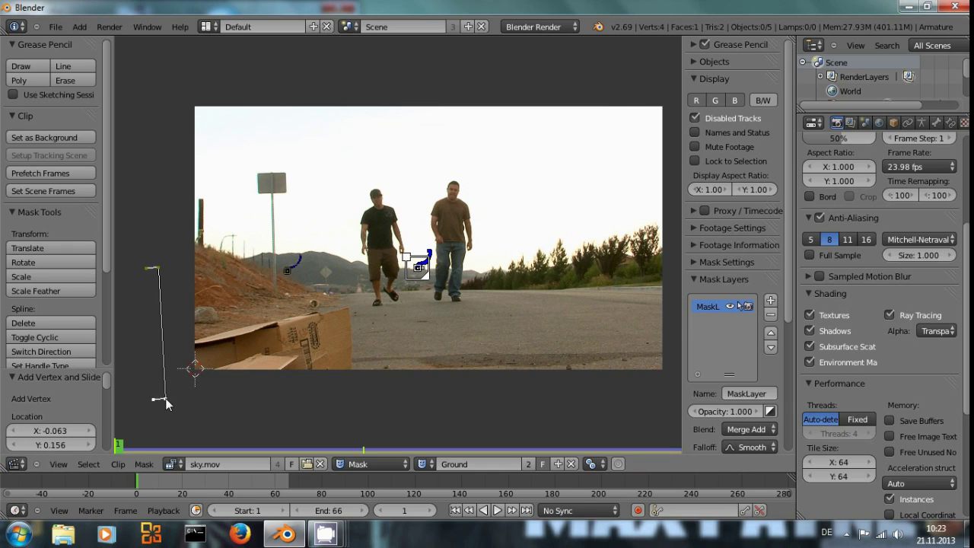
pyautogui.keyDown('ctrl'); pyautogui.click(650, 395); pyautogui.keyUp('ctrl')
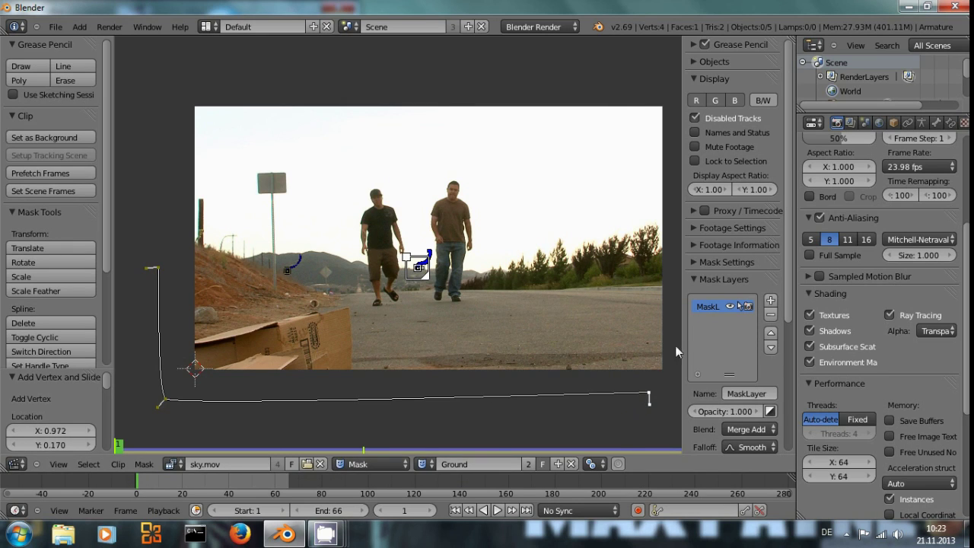
pyautogui.keyDown('ctrl'); pyautogui.click(672, 285); pyautogui.keyUp('ctrl')
# Move the four mask points farther outward so the spline's sides sit well outside the left and right edges of the footage
pyautogui.scroll(-2, 611, 411)
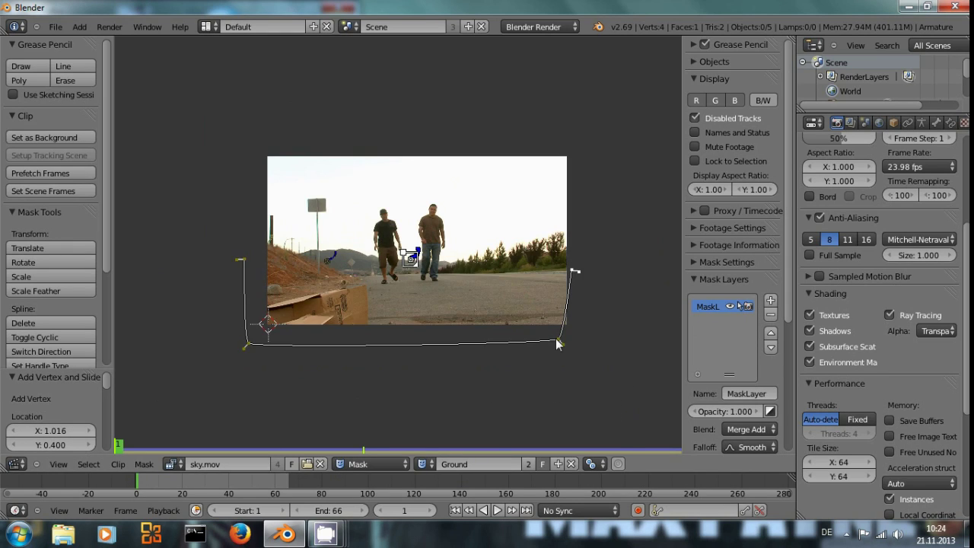
pyautogui.press('g')
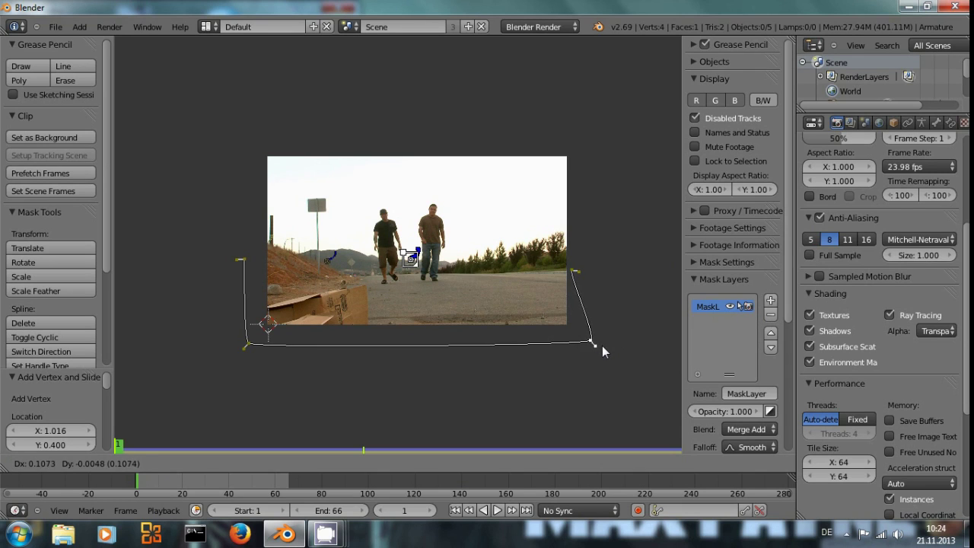
pyautogui.click(600, 348)
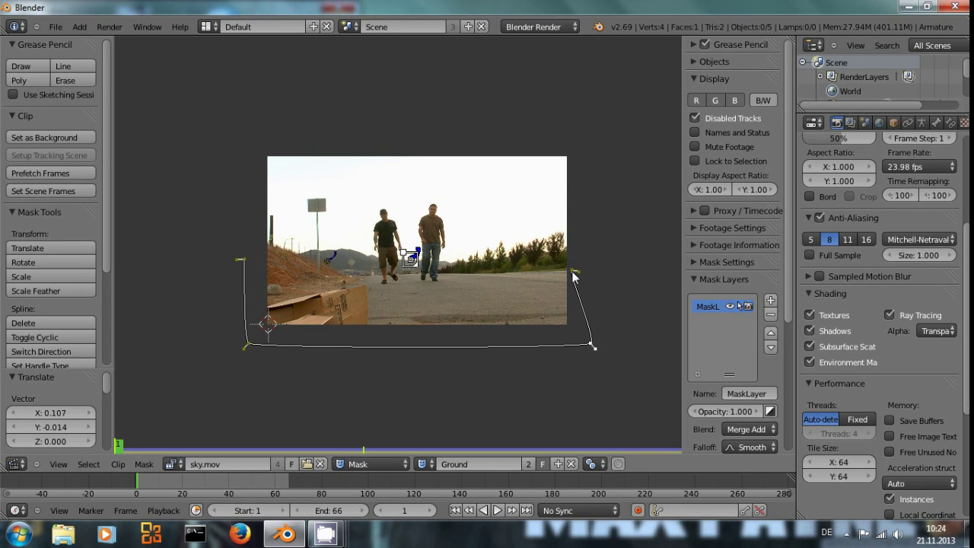
pyautogui.press('g')
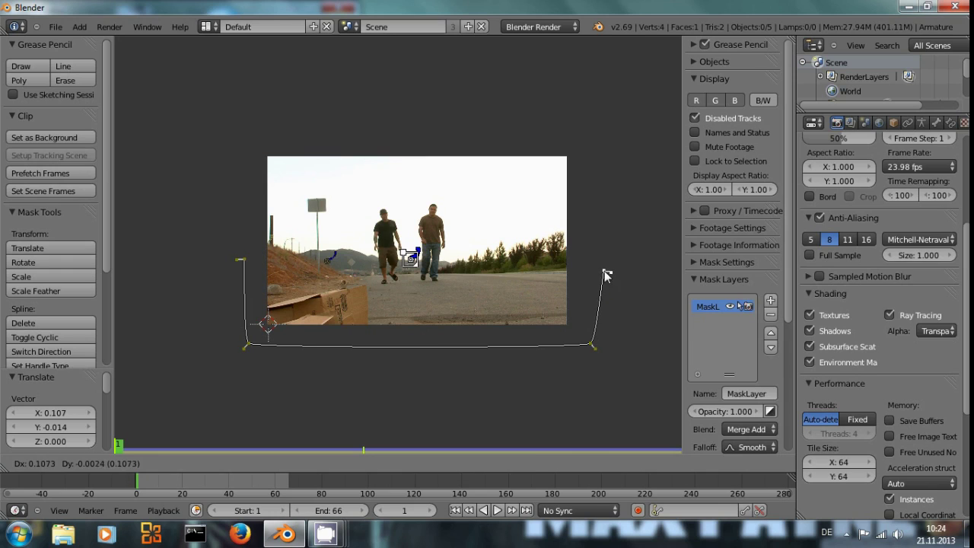
pyautogui.click(600, 270)
pyautogui.press('g')
pyautogui.click(225, 264)
pyautogui.click(249, 348)
pyautogui.press('g')
pyautogui.click(221, 346)
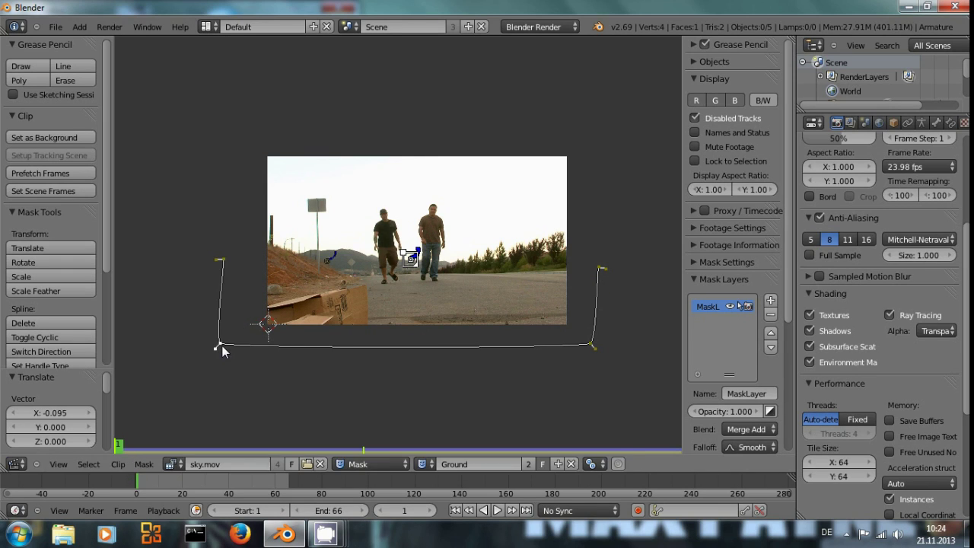
# Close the ground mask spline and set the handle type of its two upper points to Vector
pyautogui.hotkey('alt', 'c')
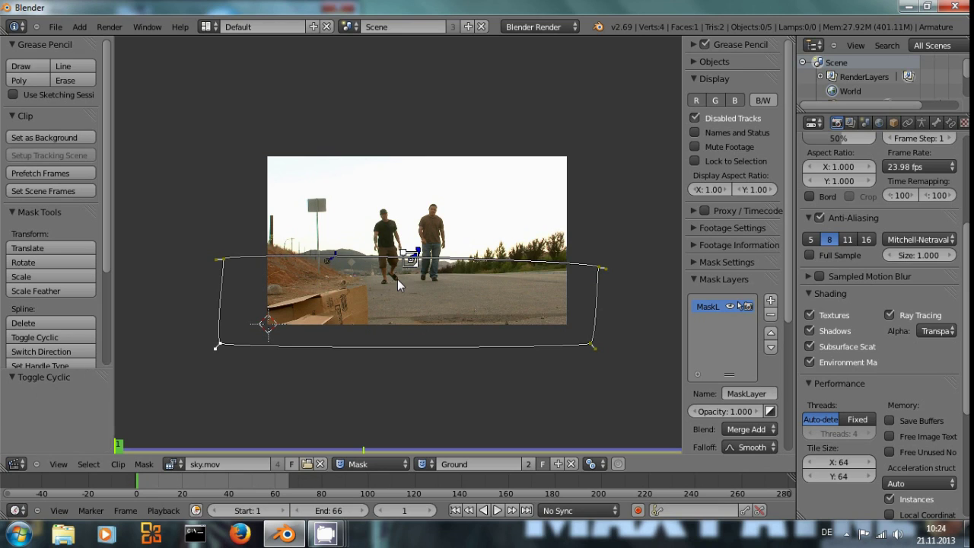
pyautogui.scroll(2, 539, 335)
pyautogui.scroll(-1, 547, 339)
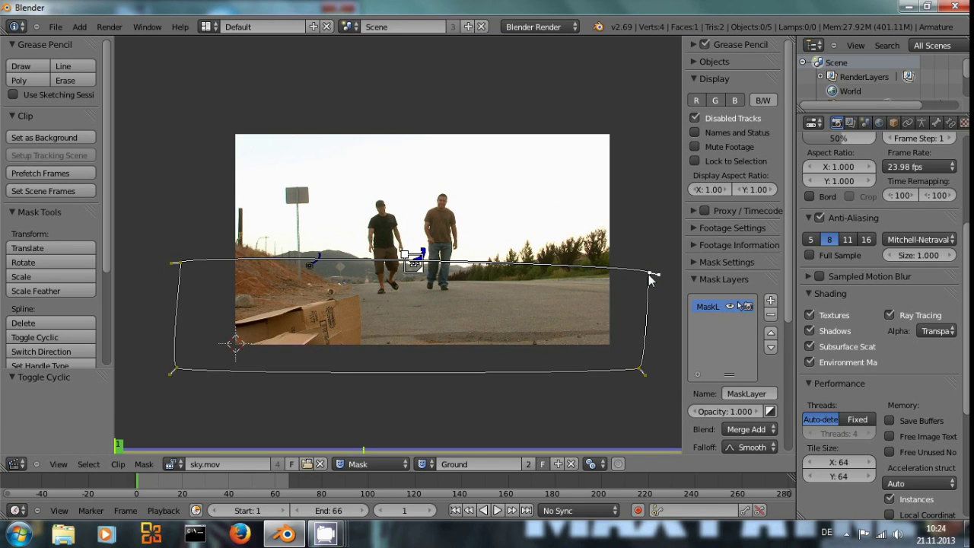
pyautogui.press('v')
pyautogui.click(620, 310)
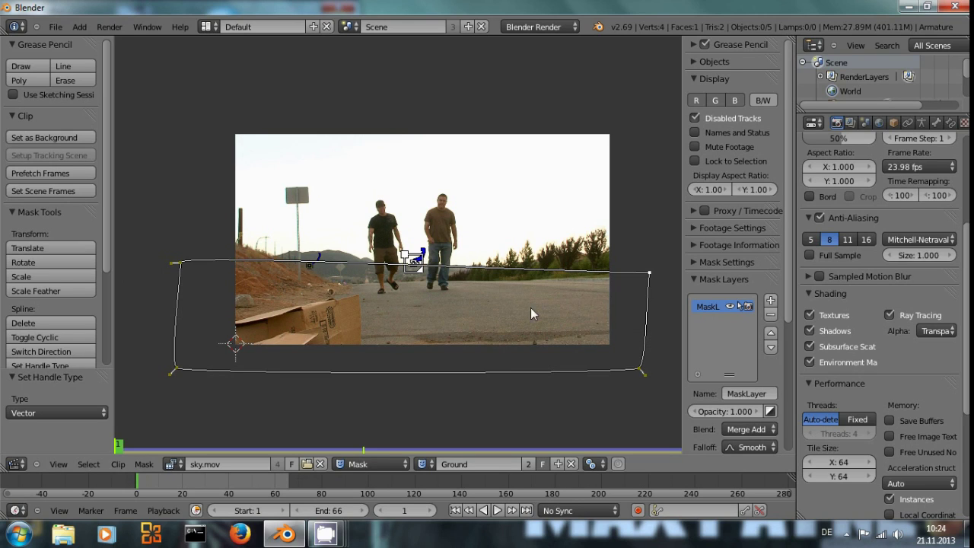
pyautogui.rightClick(180, 264)
pyautogui.press('v')
pyautogui.click(183, 267)
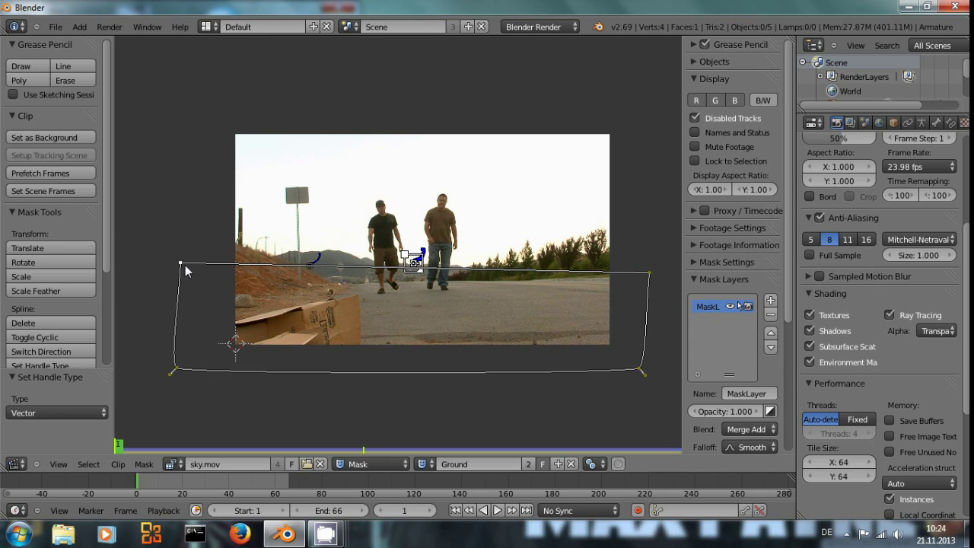
# Shift the mask's upper-right point slightly outward and down, by about 0.017 in X and -0.010 in Y
pyautogui.scroll(1, 226, 286)
pyautogui.scroll(-1, 226, 286)
pyautogui.scroll(1, 343, 322)
pyautogui.scroll(-1, 548, 348)
pyautogui.scroll(1, 603, 288)
pyautogui.scroll(-1, 617, 300)
pyautogui.click(650, 278)
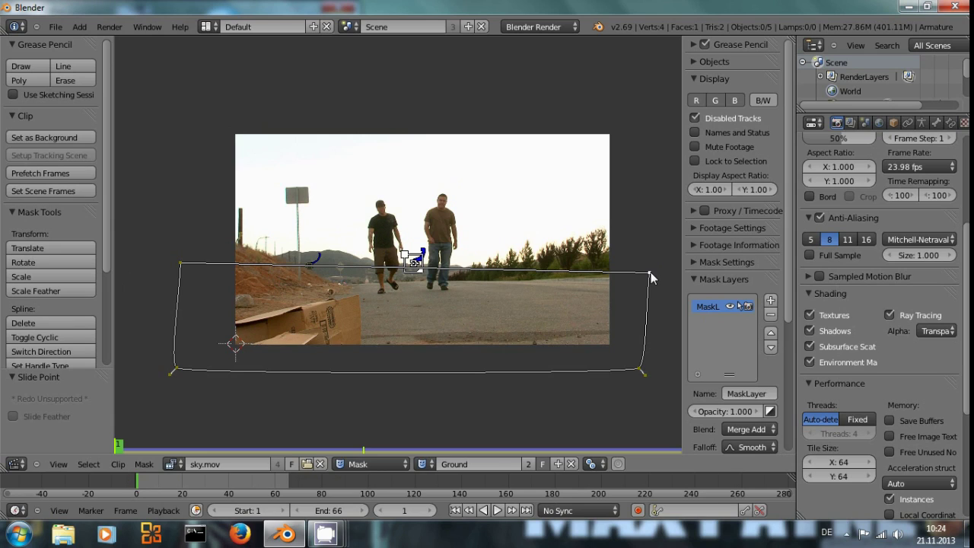
pyautogui.press('g')
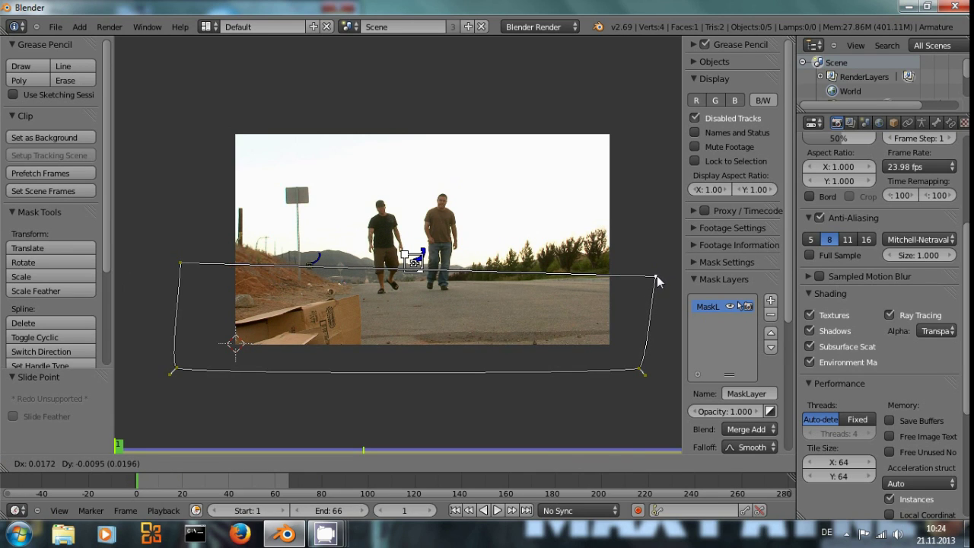
pyautogui.click(654, 281)
# Try parenting only the mask's upper-right point to the selected motion track, play the clip to check it, and return to frame 1
pyautogui.scroll(1, 282, 299)
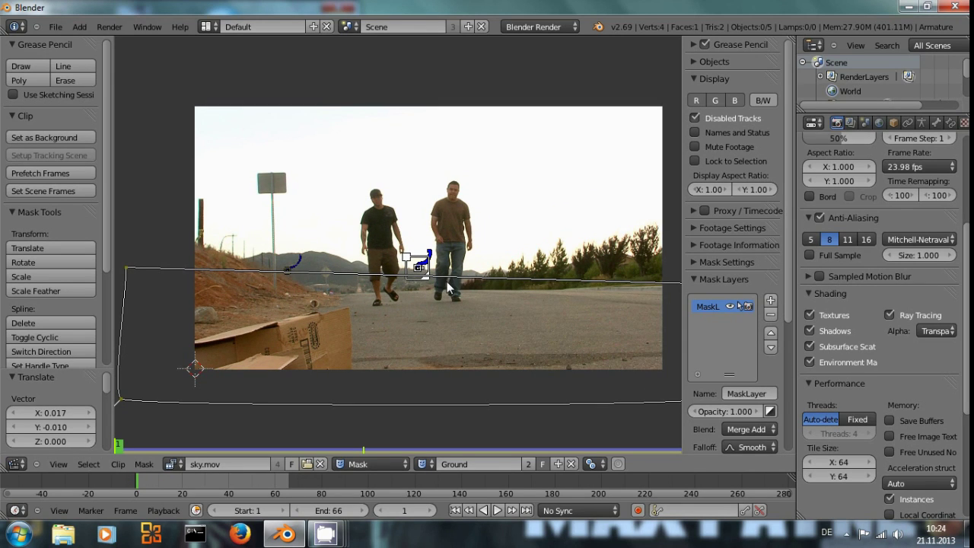
pyautogui.scroll(-1, 431, 279)
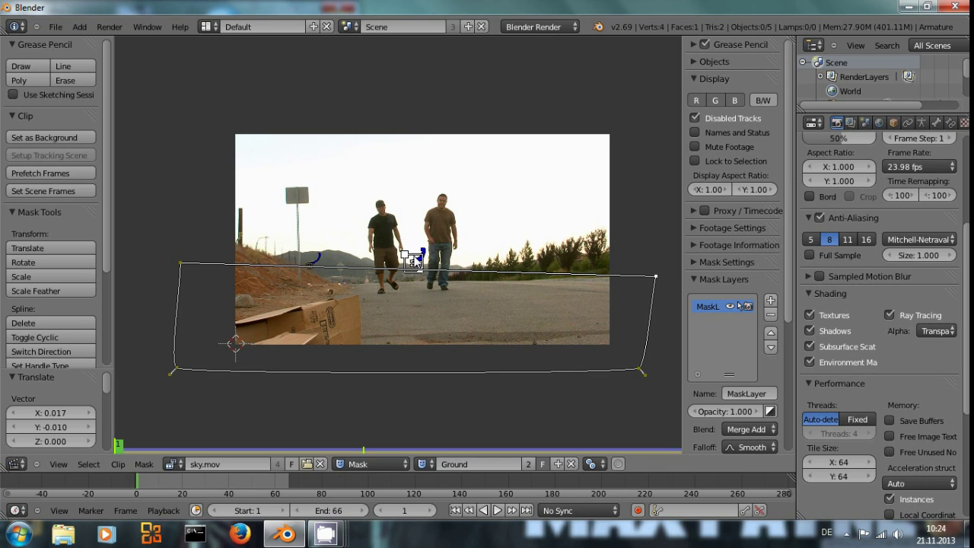
pyautogui.hotkey('ctrl', 'p')
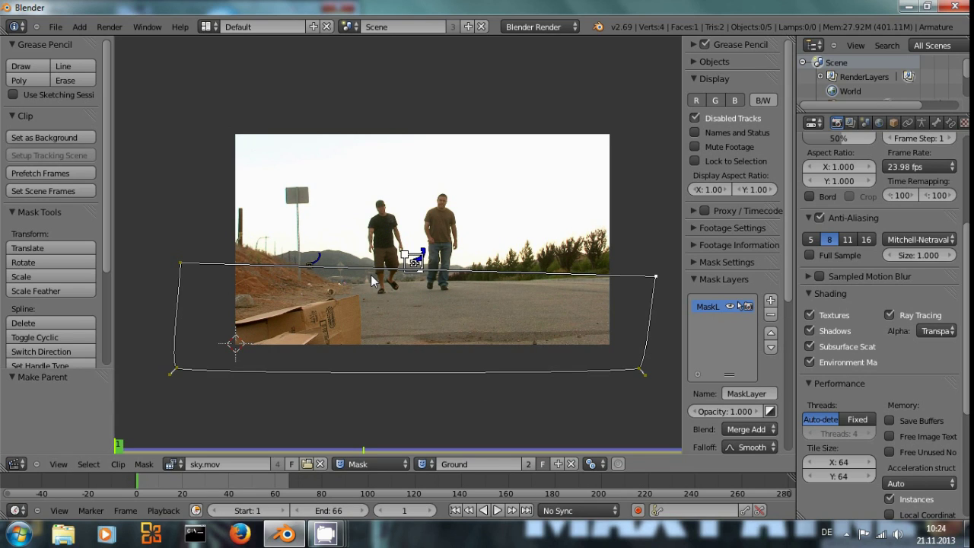
pyautogui.hotkey('alt', 'a')
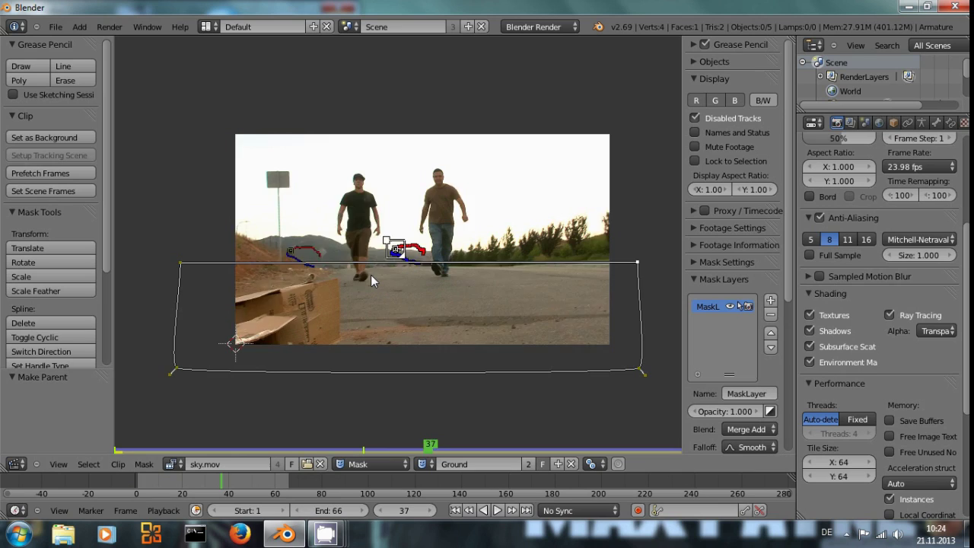
pyautogui.hotkey('shift', 'Left')
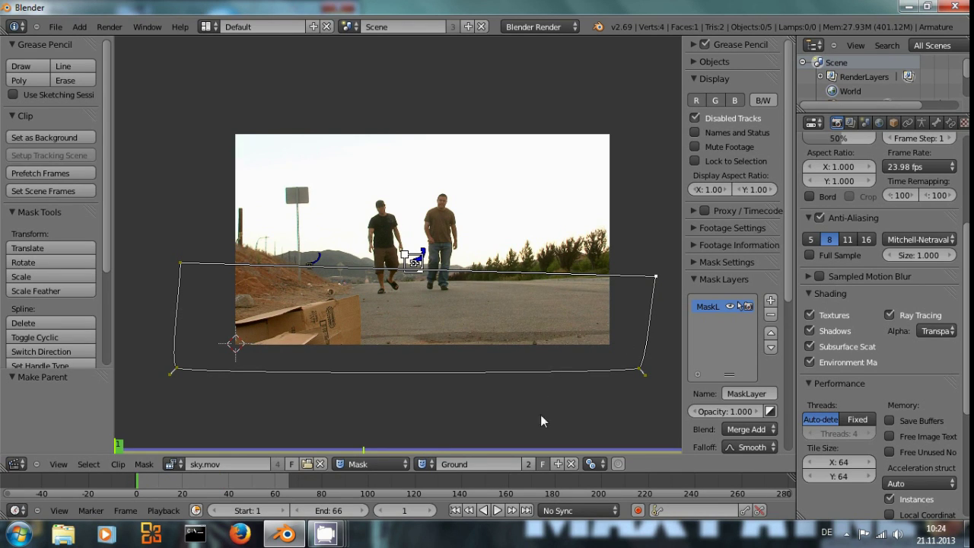
# Parent all points of the ground mask to the motion track and play the clip to check that the mask follows
pyautogui.press('a')
pyautogui.press('a')
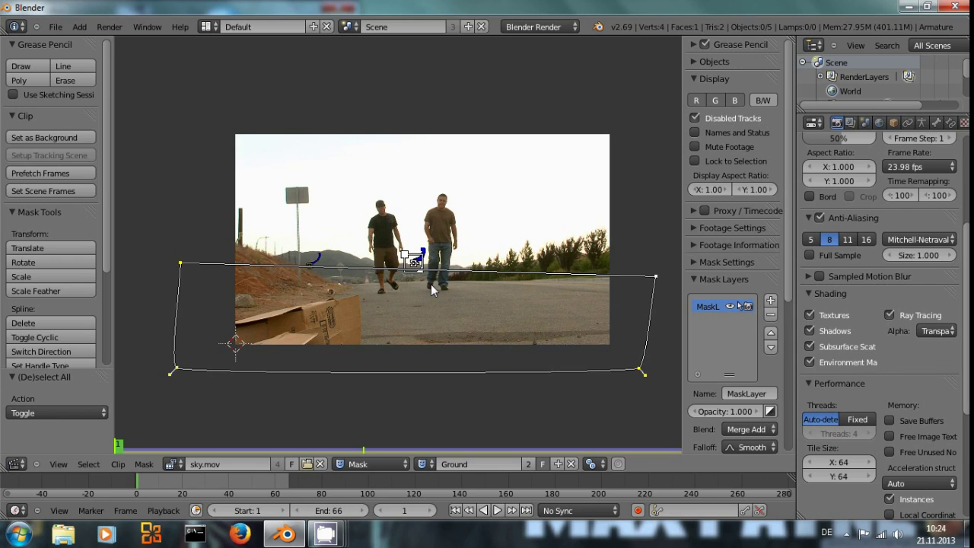
pyautogui.hotkey('ctrl', 'p')
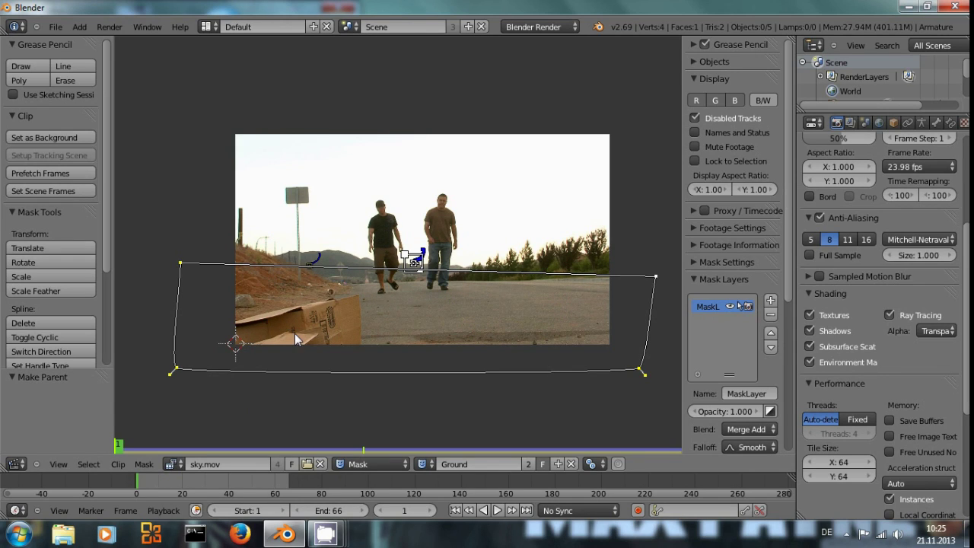
pyautogui.hotkey('alt', 'a')
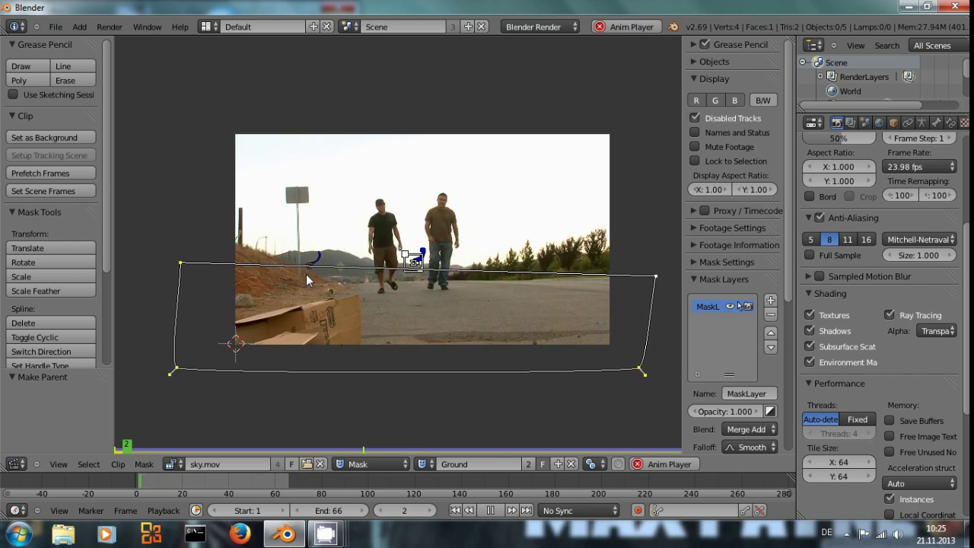
pyautogui.hotkey('alt', 'a')
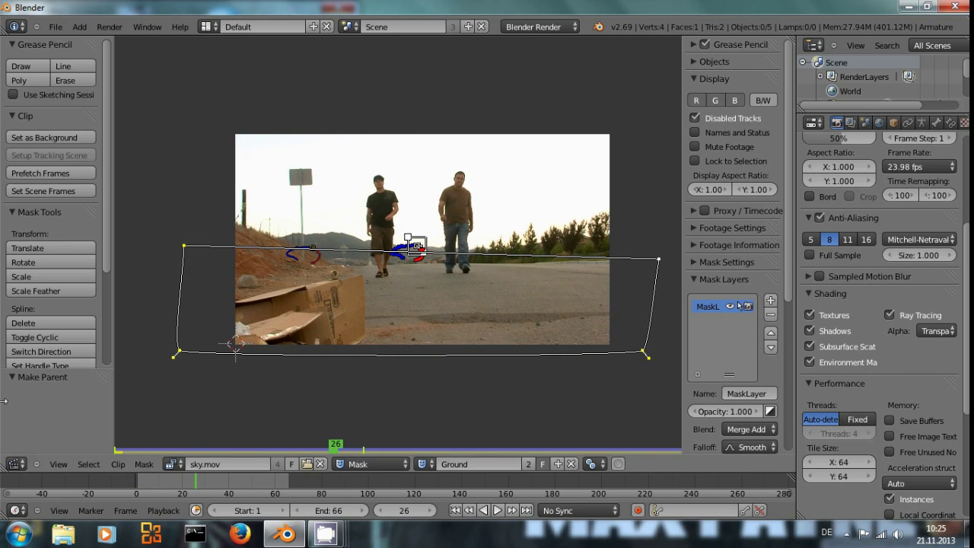
# Return to the Node Editor and add a Mask input node using the Ground mask, placed below the Luminance Key node
pyautogui.click(16, 463)
pyautogui.click(61, 299)
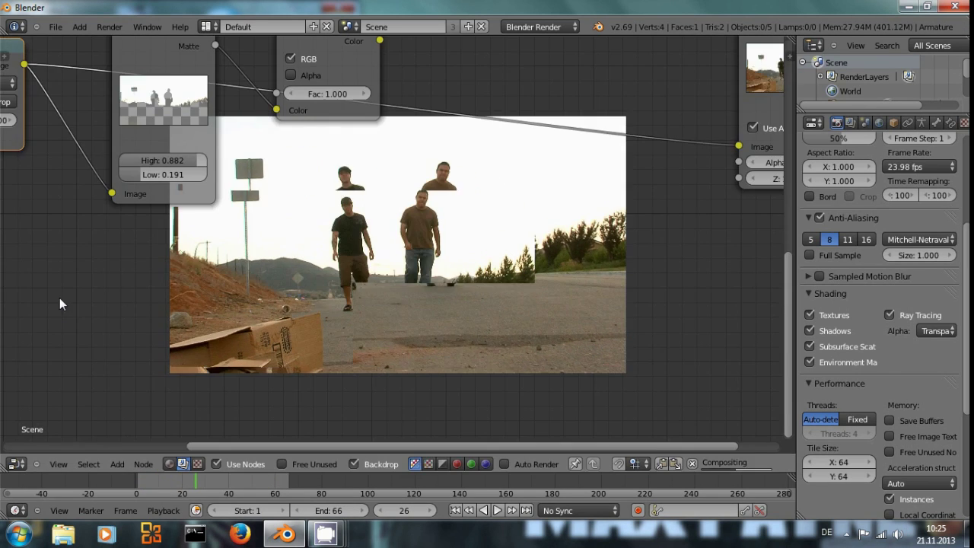
pyautogui.scroll(-4, 333, 237)
pyautogui.moveTo(333, 237); pyautogui.dragTo(287, 308, button='middle')
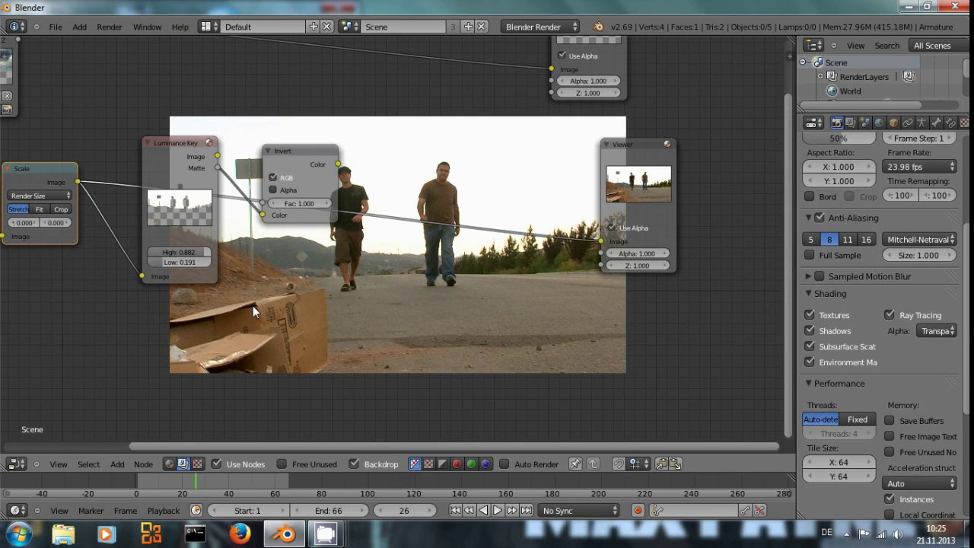
pyautogui.hotkey('shift', 'a')
pyautogui.moveTo(236, 279)
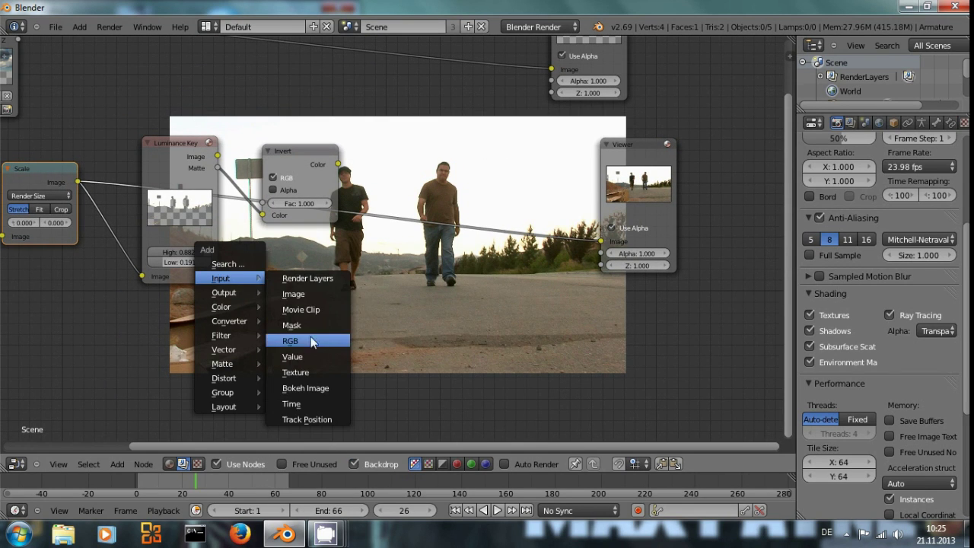
pyautogui.click(292, 325)
pyautogui.click(230, 299)
pyautogui.click(243, 332)
pyautogui.click(255, 352)
pyautogui.moveTo(267, 307); pyautogui.dragTo(209, 320)
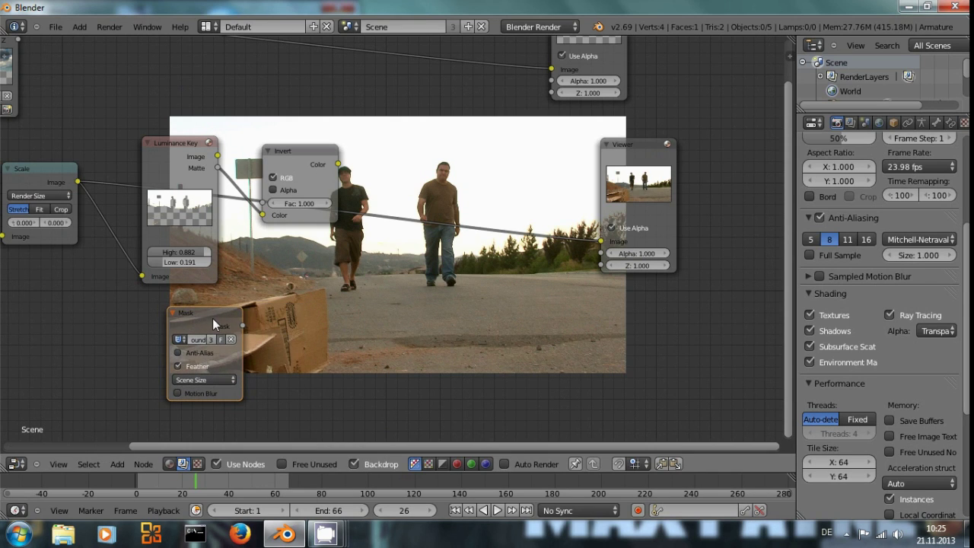
# Preview the Mask node's output in the Viewer, and connect the Invert node's Color output to the Viewer instead
pyautogui.keyDown('ctrl'); pyautogui.keyDown('shift'); pyautogui.click(213, 318); pyautogui.keyUp('shift'); pyautogui.keyUp('ctrl')
pyautogui.keyDown('ctrl'); pyautogui.keyDown('shift'); pyautogui.click(299, 169); pyautogui.keyUp('shift'); pyautogui.keyUp('ctrl')
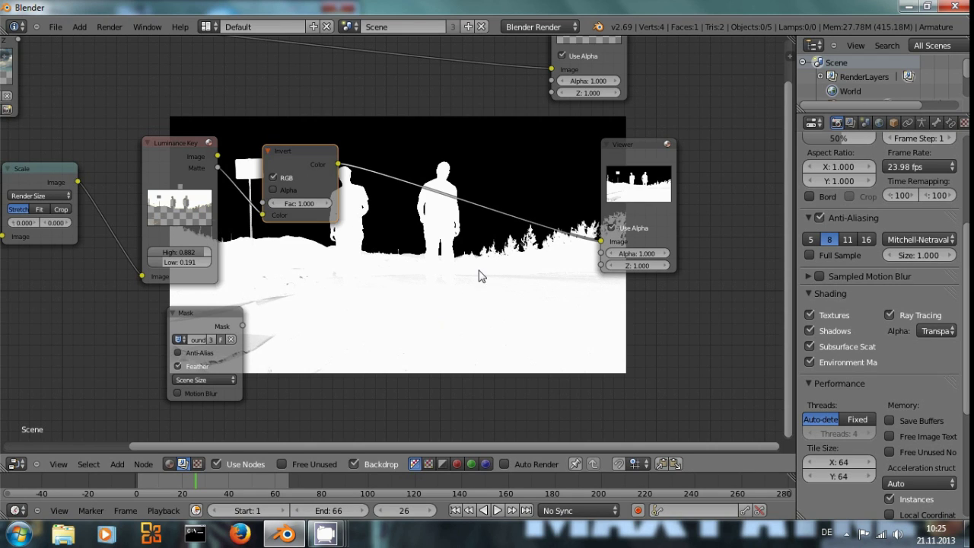
# Add a Mix color node to the compositing tree
pyautogui.hotkey('shift', 'a')
pyautogui.moveTo(473, 300)
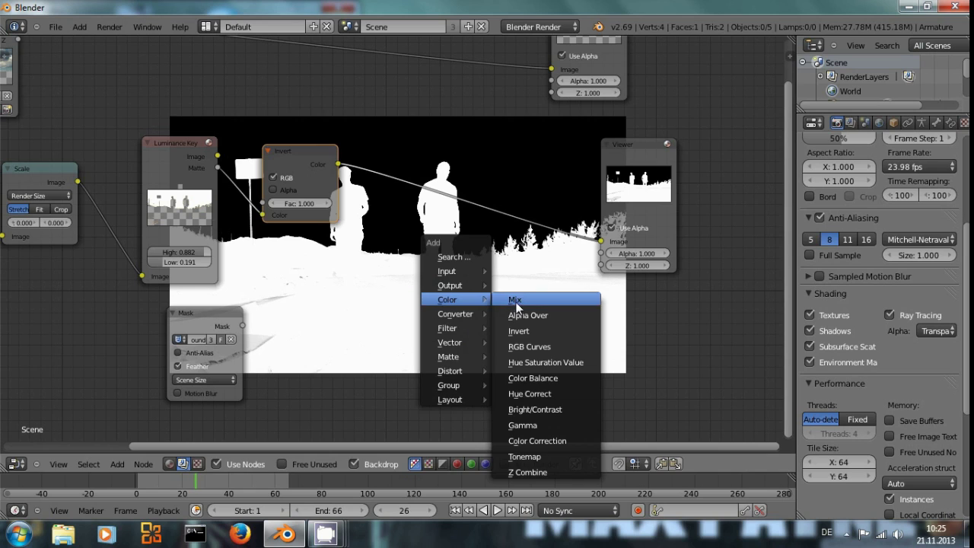
# Add a Mix node set to Add and feed it the Invert node's colour output and the Mask output
pyautogui.click(516, 301)
pyautogui.click(426, 334)
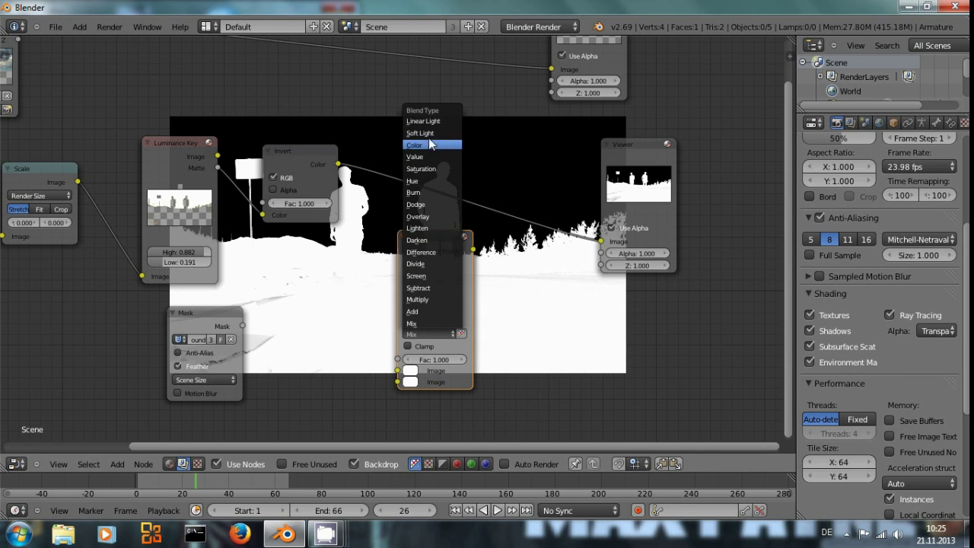
pyautogui.click(414, 311)
pyautogui.moveTo(393, 241); pyautogui.dragTo(381, 213)
pyautogui.moveTo(338, 164); pyautogui.dragTo(385, 342)
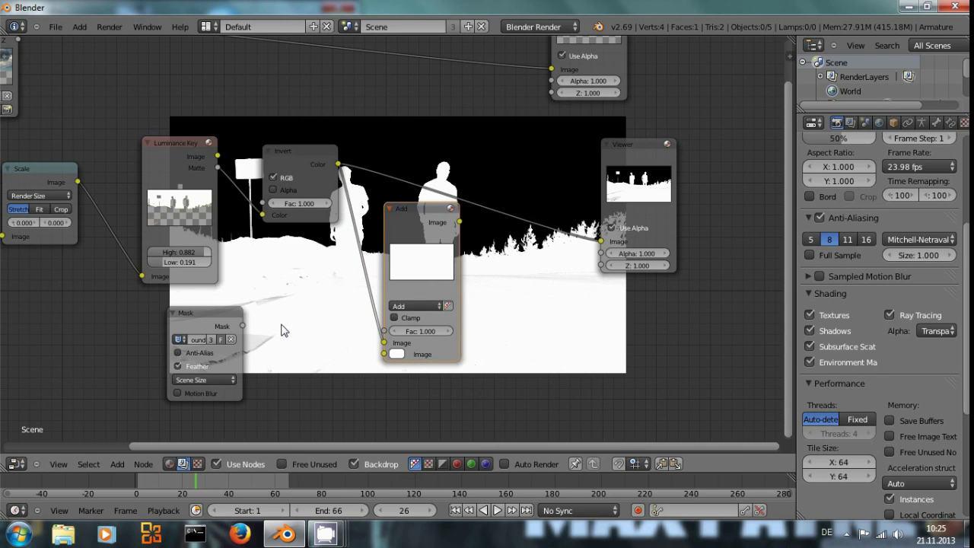
pyautogui.moveTo(242, 326); pyautogui.dragTo(393, 361)
# Try the widest Luminance Key range, with Low at 0.000 and High at 1.000
pyautogui.moveTo(503, 305); pyautogui.dragTo(449, 277, button='middle')
pyautogui.moveTo(146, 232); pyautogui.dragTo(127, 236)
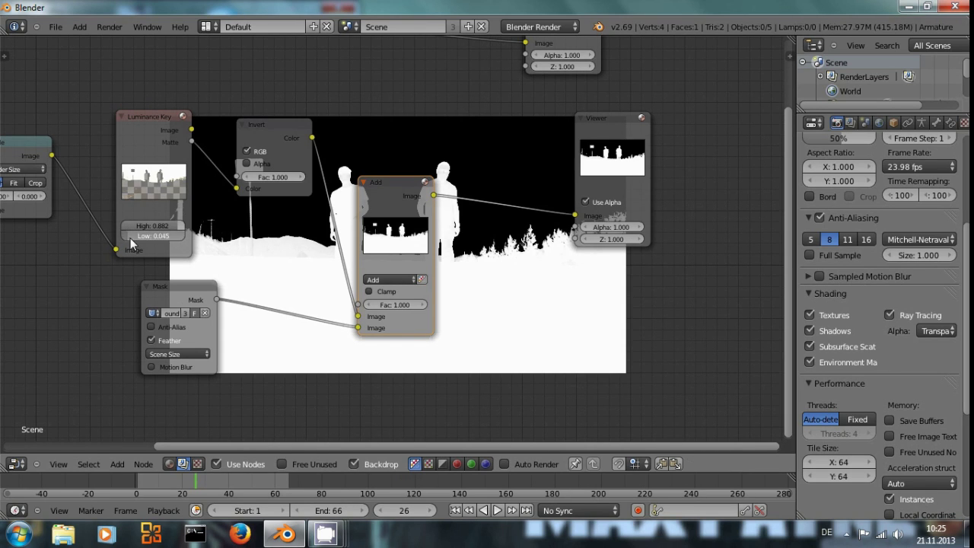
pyautogui.moveTo(389, 242); pyautogui.dragTo(258, 218, button='middle')
pyautogui.scroll(3, 418, 240)
pyautogui.scroll(-2, 420, 241)
pyautogui.moveTo(439, 245); pyautogui.dragTo(558, 252, button='middle')
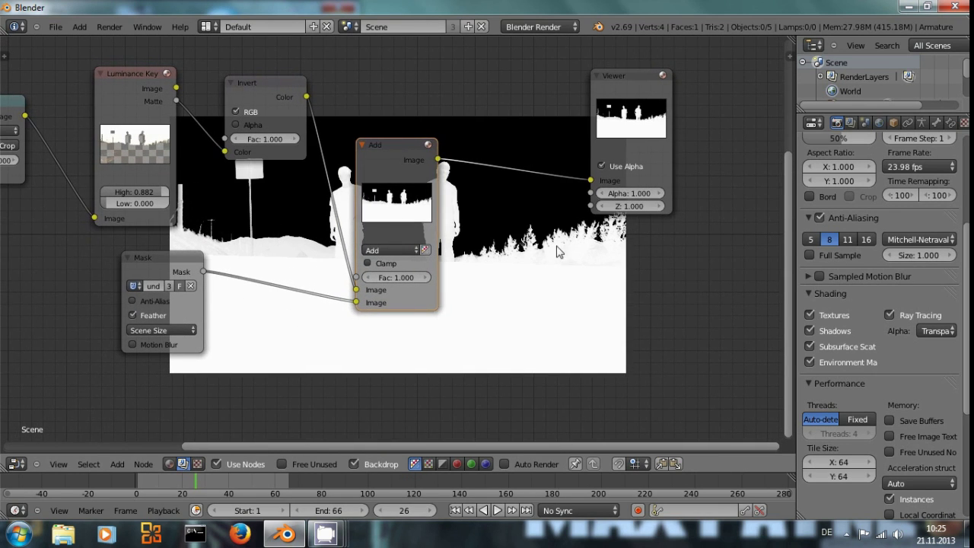
pyautogui.moveTo(156, 198); pyautogui.dragTo(207, 195)
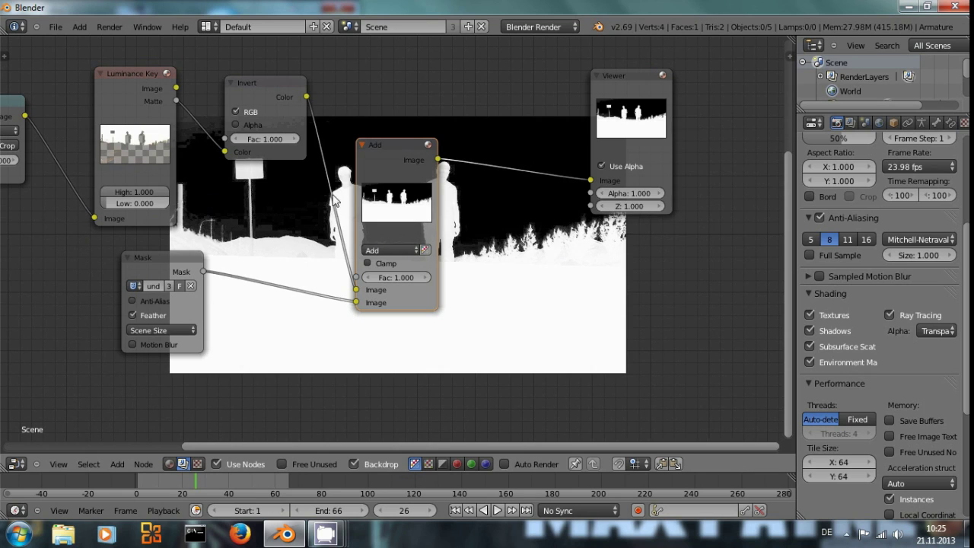
pyautogui.moveTo(520, 274); pyautogui.dragTo(386, 160, button='middle')
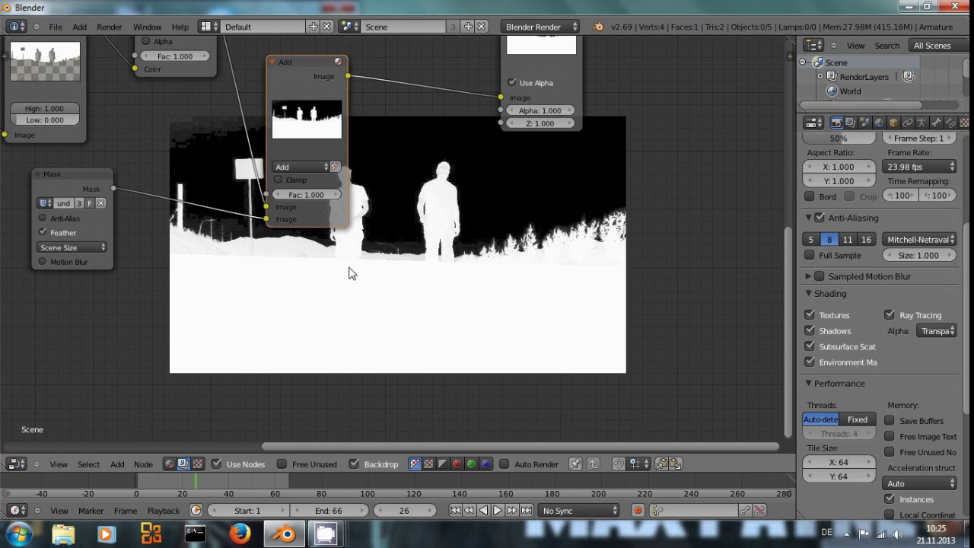
pyautogui.moveTo(389, 274); pyautogui.dragTo(537, 366, button='middle')
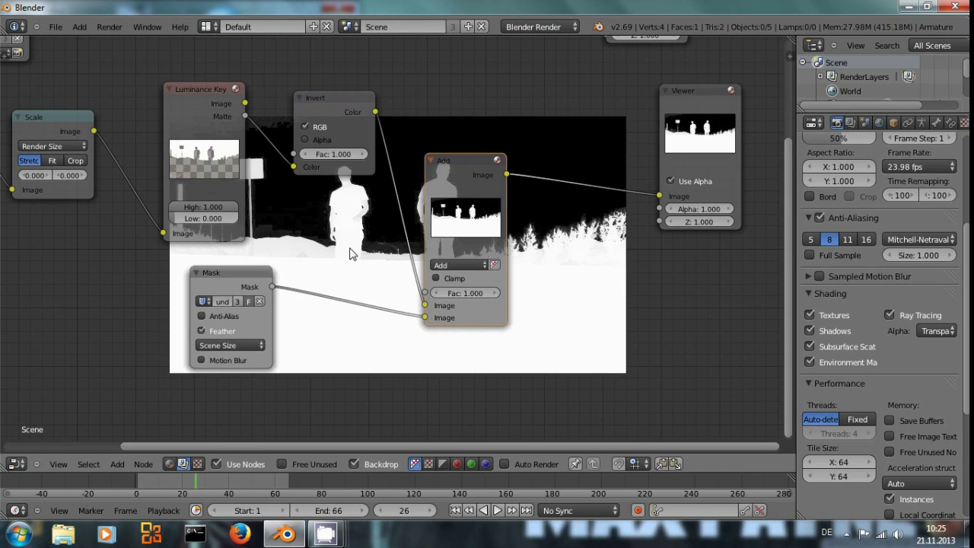
# Tighten the Luminance Key matte by setting High to 0.930 and Low to 0.273
pyautogui.moveTo(169, 218); pyautogui.dragTo(276, 195)
pyautogui.moveTo(277, 196); pyautogui.dragTo(272, 105, button='middle')
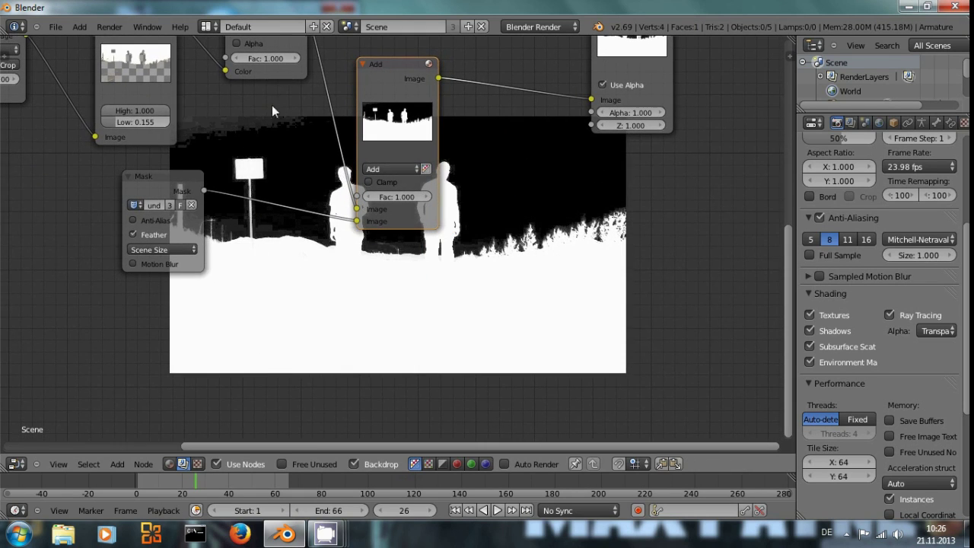
pyautogui.moveTo(150, 109); pyautogui.dragTo(162, 114)
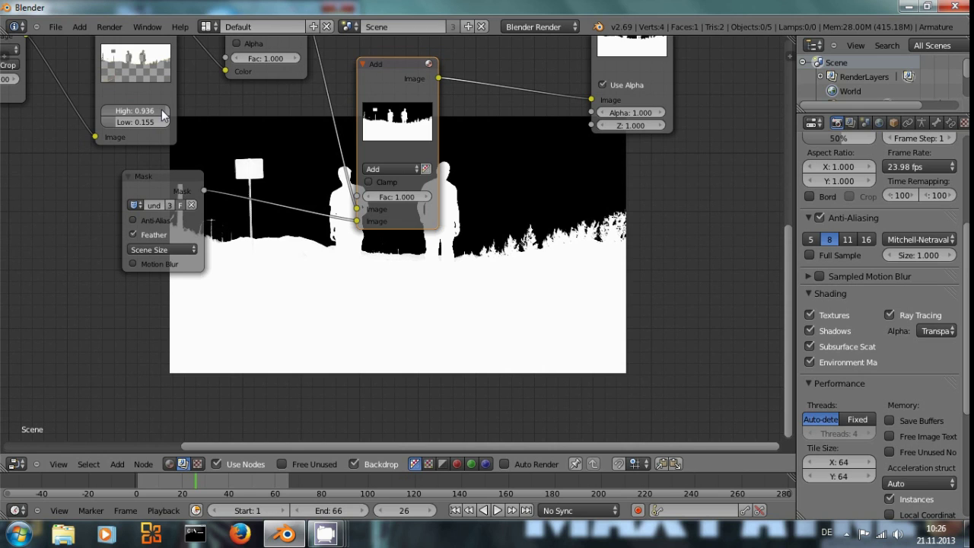
pyautogui.moveTo(593, 251); pyautogui.dragTo(563, 282, button='middle')
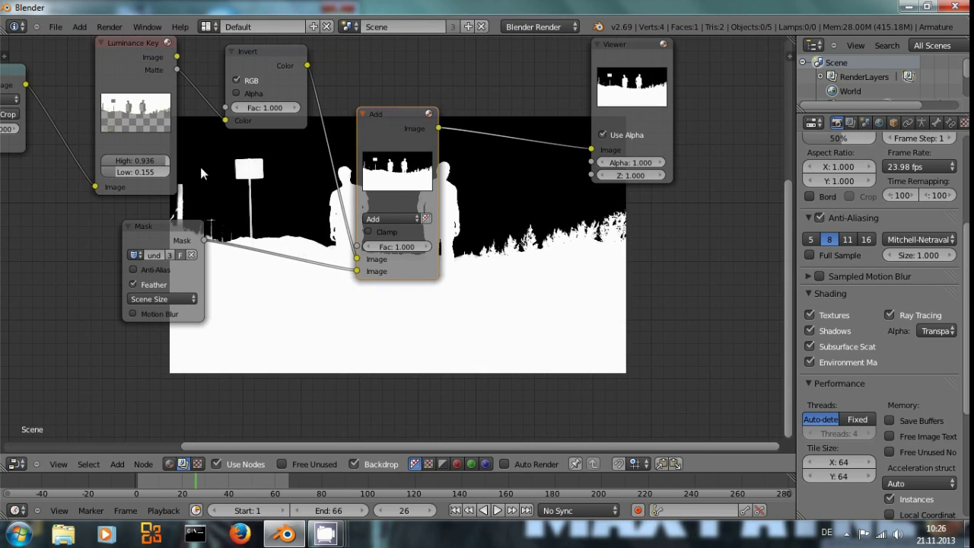
pyautogui.moveTo(165, 157); pyautogui.dragTo(157, 159)
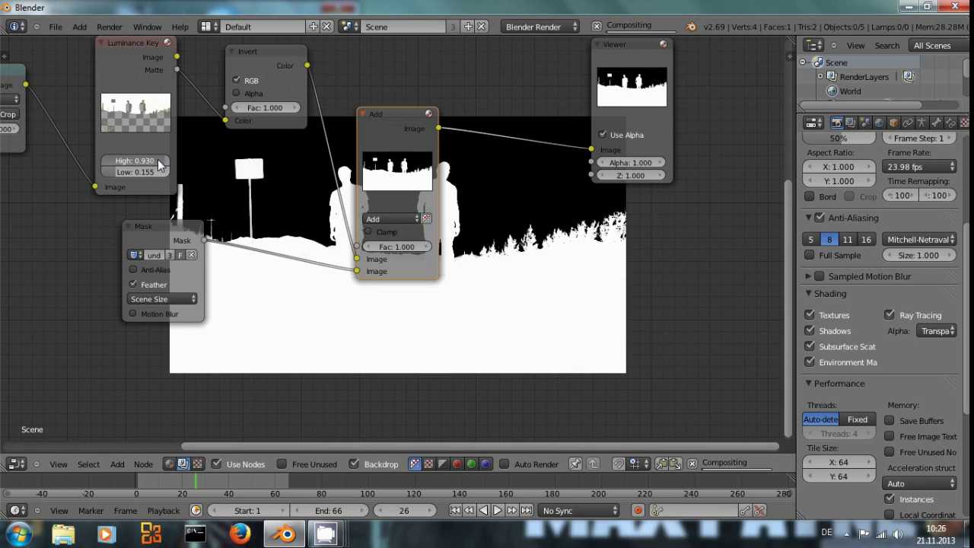
pyautogui.moveTo(370, 294); pyautogui.dragTo(296, 181, button='middle')
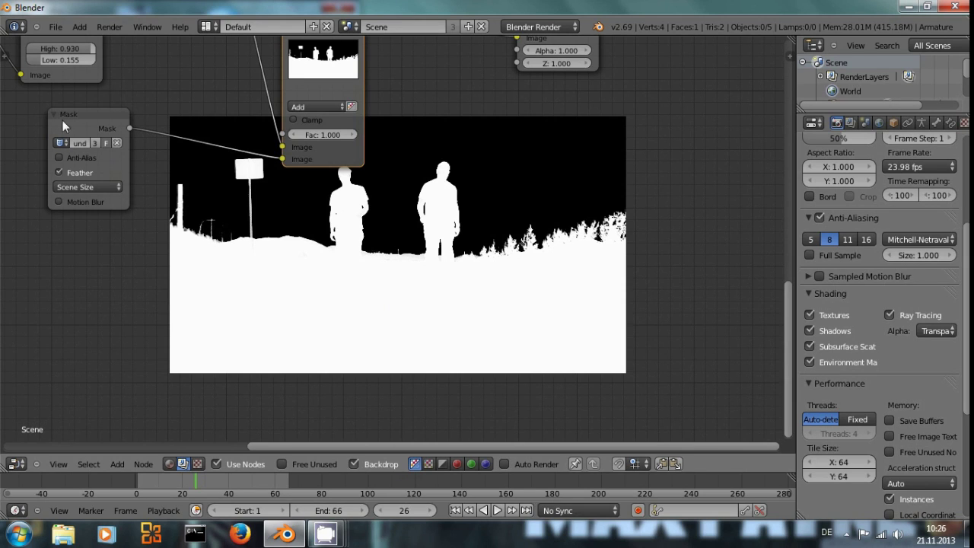
pyautogui.moveTo(39, 61); pyautogui.dragTo(46, 62)
# Move the Composite and Viewer nodes farther right to make room in the node tree
pyautogui.moveTo(460, 268); pyautogui.dragTo(396, 332, button='middle')
pyautogui.moveTo(458, 219); pyautogui.dragTo(598, 415, button='middle')
pyautogui.click(644, 206)
pyautogui.scroll(-2, 643, 231)
pyautogui.moveTo(548, 115); pyautogui.dragTo(741, 105)
pyautogui.moveTo(606, 214); pyautogui.dragTo(713, 210)
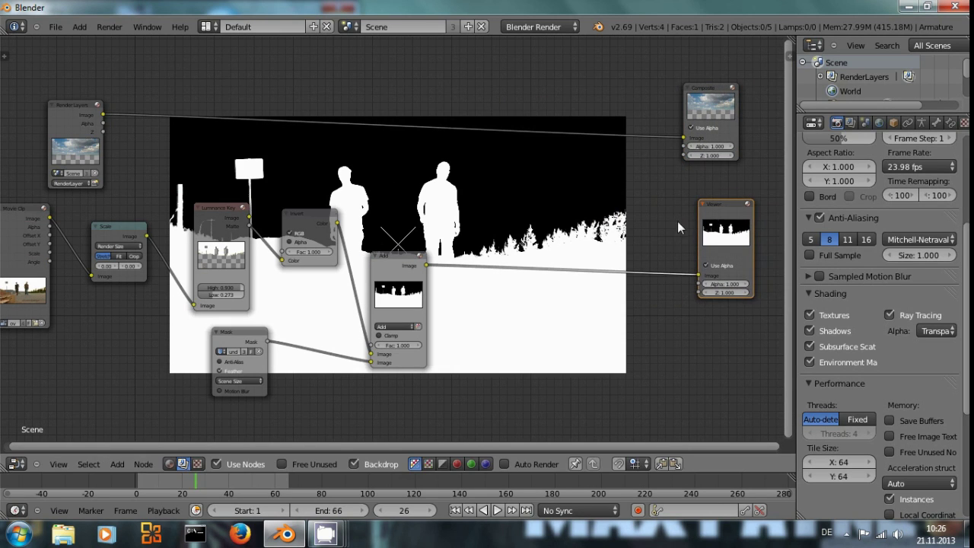
# Add a Set Alpha node, feeding its Image from the Scale node and its Alpha from the Add node
pyautogui.hotkey('shift', 'a')
pyautogui.moveTo(530, 232)
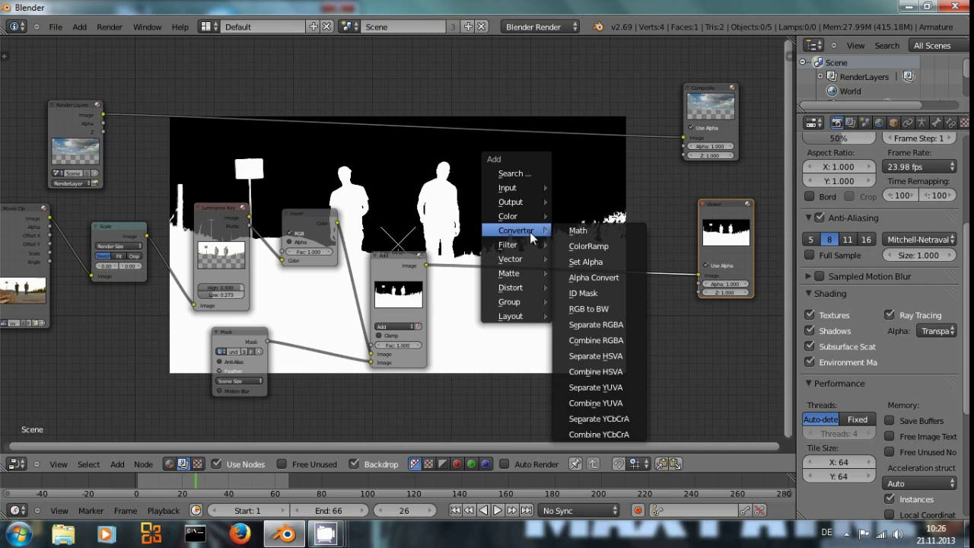
pyautogui.click(586, 262)
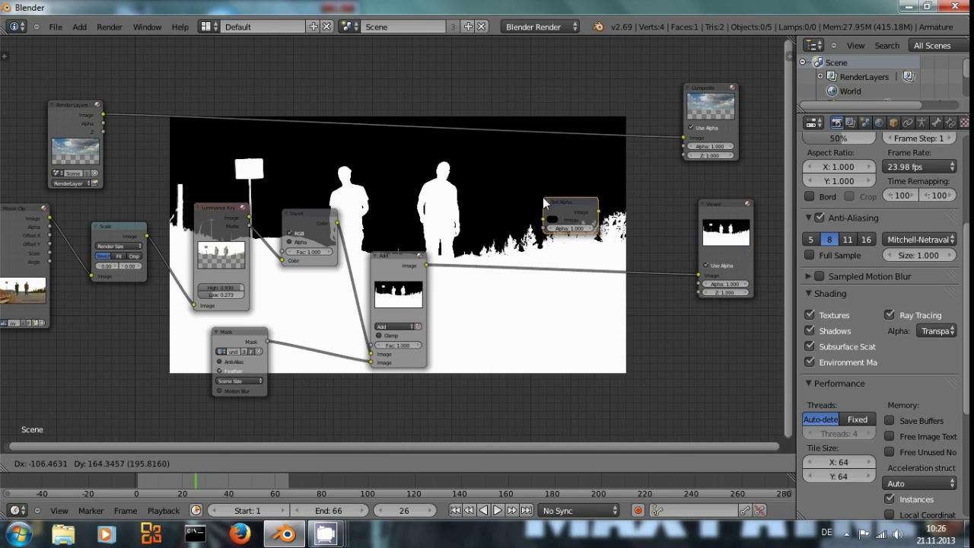
pyautogui.click(536, 208)
pyautogui.click(142, 236)
pyautogui.moveTo(190, 236); pyautogui.dragTo(537, 230)
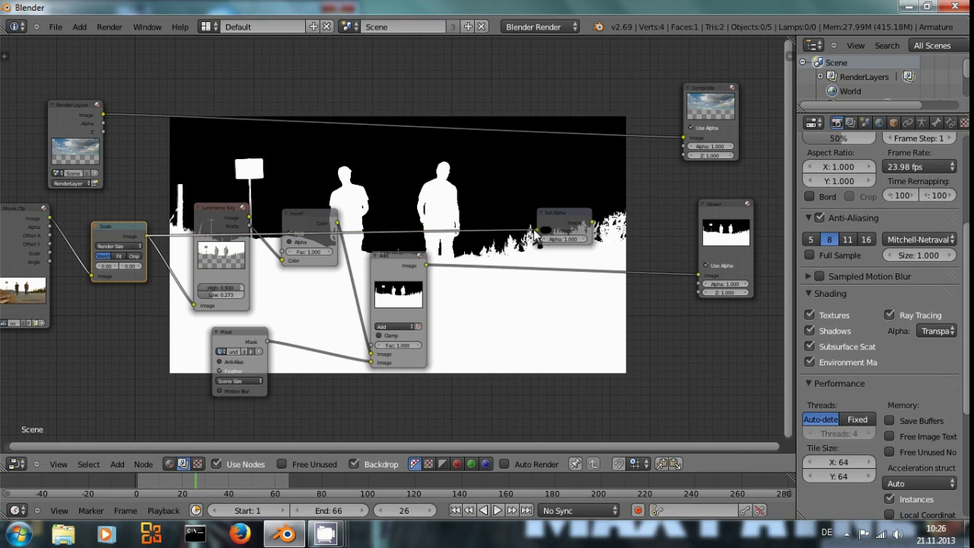
pyautogui.moveTo(427, 265); pyautogui.dragTo(538, 239)
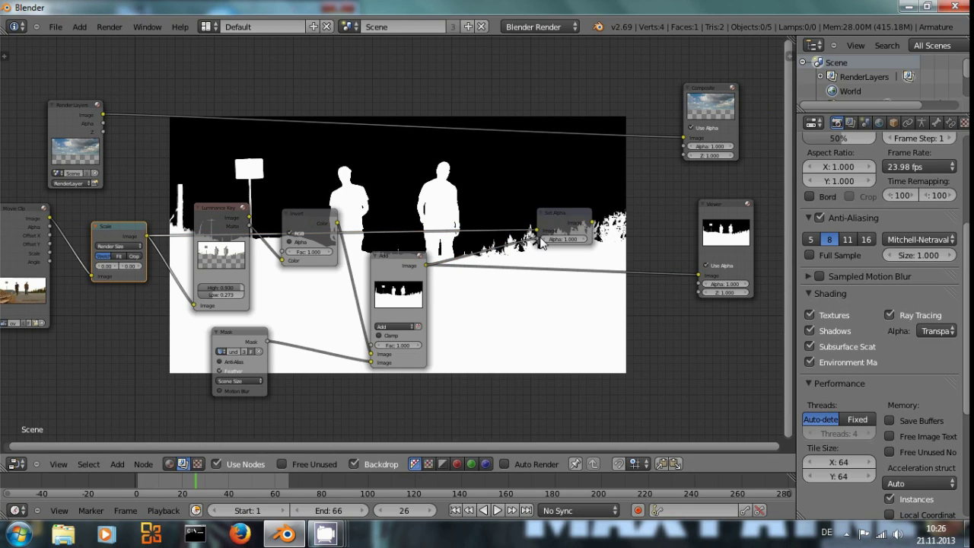
# Add an Alpha Over node, connecting Set Alpha to its first Image input and Render Layers to its second
pyautogui.moveTo(723, 93); pyautogui.dragTo(755, 87)
pyautogui.moveTo(723, 206); pyautogui.dragTo(743, 204)
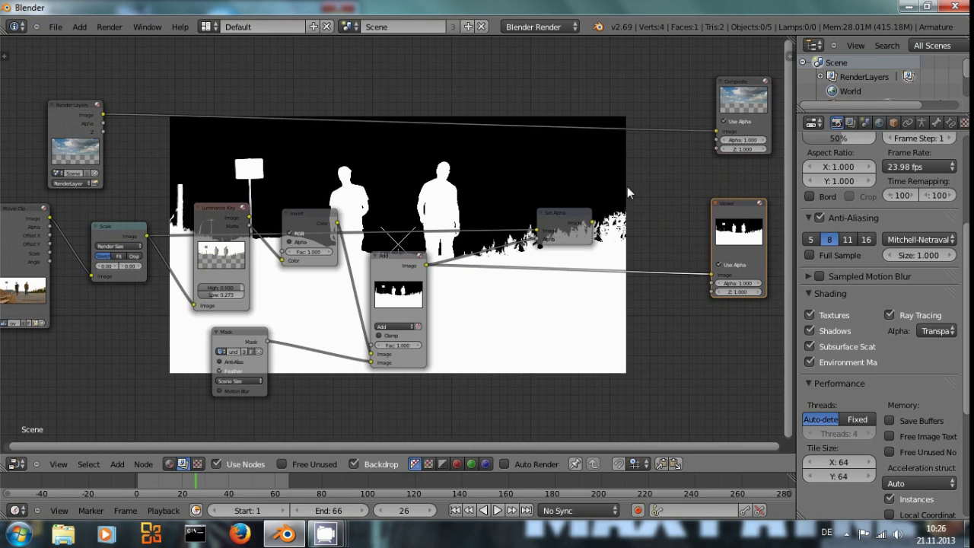
pyautogui.hotkey('shift', 'a')
pyautogui.moveTo(611, 183)
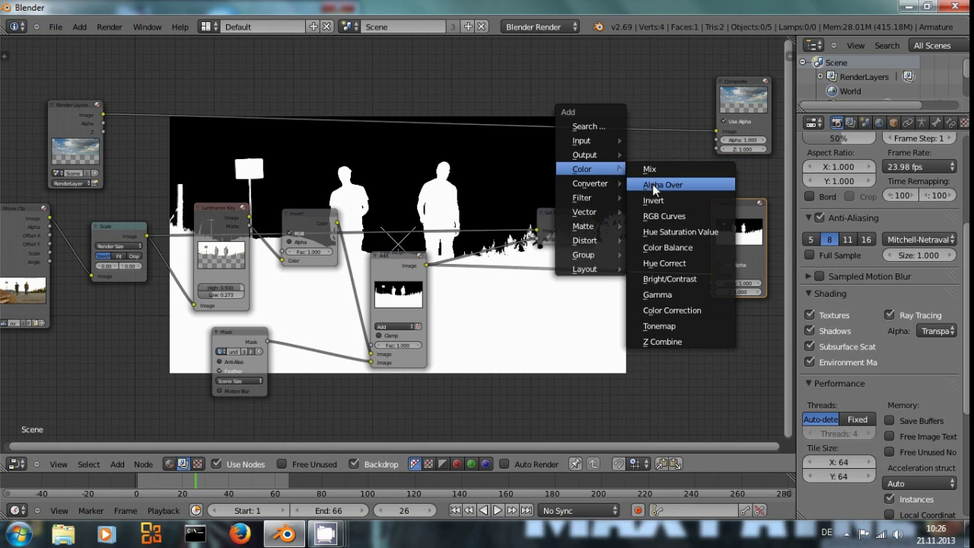
pyautogui.click(659, 183)
pyautogui.click(620, 146)
pyautogui.moveTo(593, 223); pyautogui.dragTo(625, 199)
pyautogui.moveTo(104, 115); pyautogui.dragTo(625, 206)
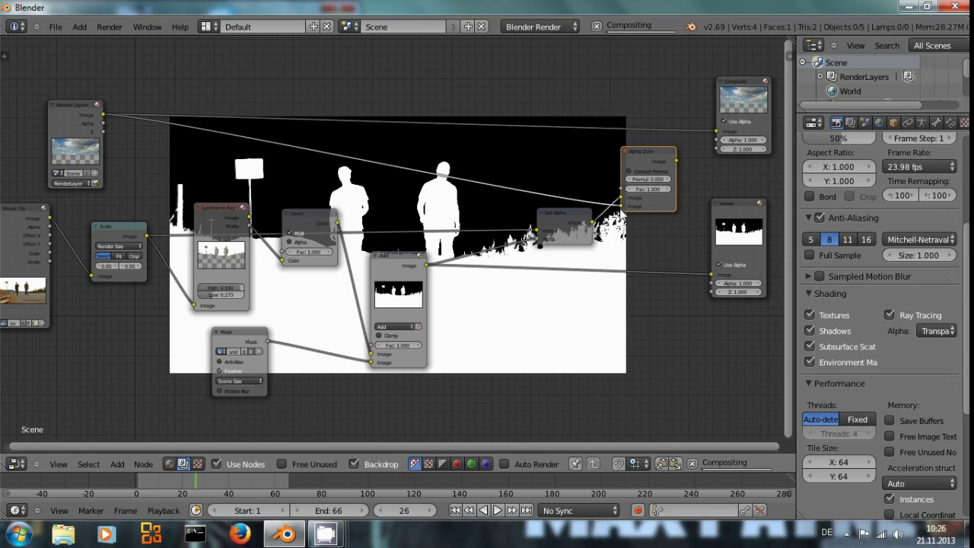
# Maximize the node editor and connect the Alpha Over output to both the Composite and Viewer nodes
pyautogui.hotkey('ctrl', 'Up')
pyautogui.scroll(2, 563, 299)
pyautogui.moveTo(620, 299); pyautogui.dragTo(309, 320, button='middle')
pyautogui.click(626, 122)
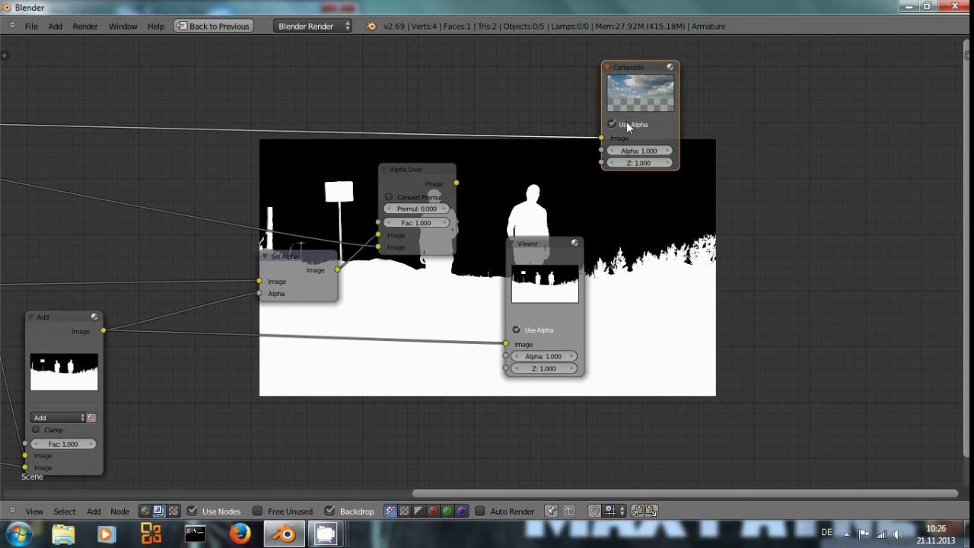
pyautogui.moveTo(459, 183); pyautogui.dragTo(601, 138)
pyautogui.click(566, 251)
pyautogui.moveTo(565, 251); pyautogui.dragTo(696, 252)
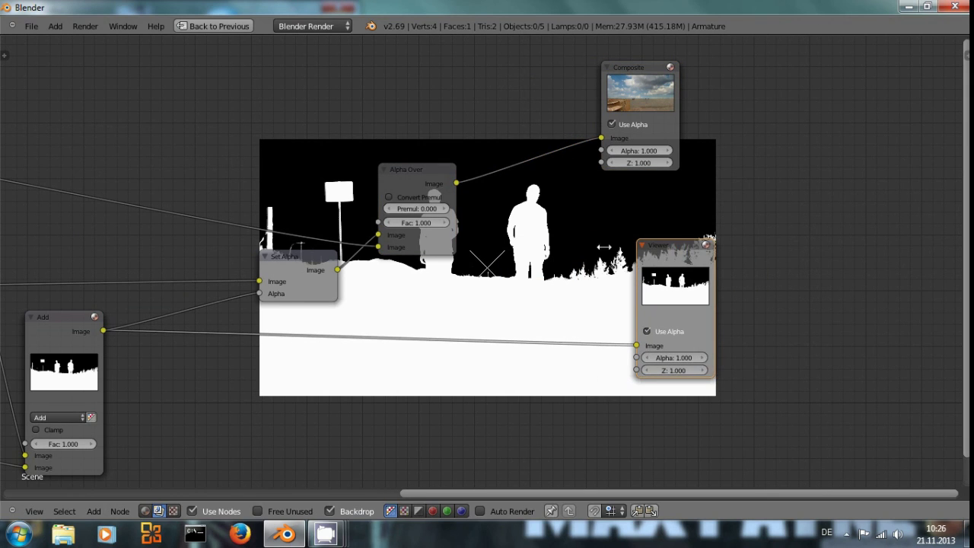
pyautogui.keyDown('ctrl'); pyautogui.keyDown('shift'); pyautogui.click(435, 171); pyautogui.keyUp('shift'); pyautogui.keyUp('ctrl')
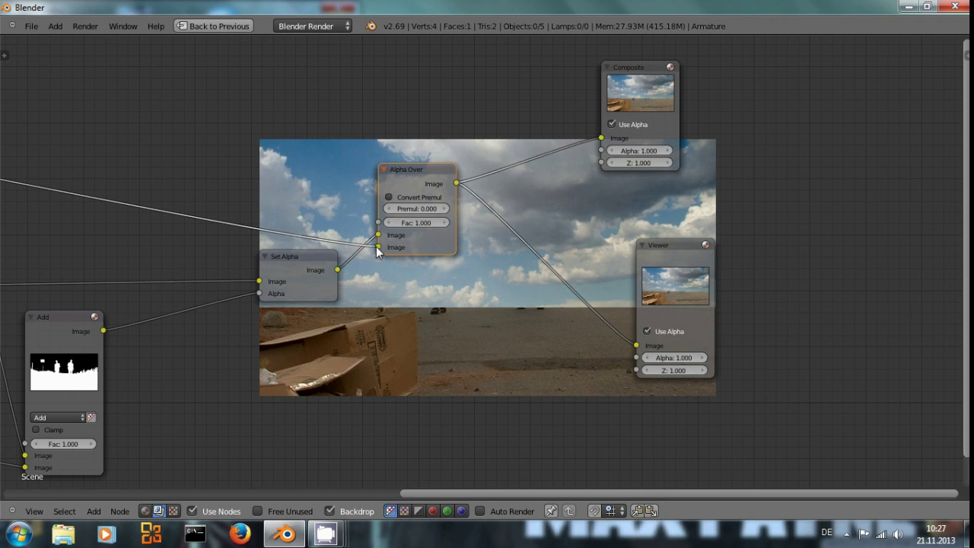
# Swap the Alpha Over inputs so Render Layers is first and Set Alpha second, with Convert Premul enabled
pyautogui.moveTo(378, 247); pyautogui.dragTo(379, 235)
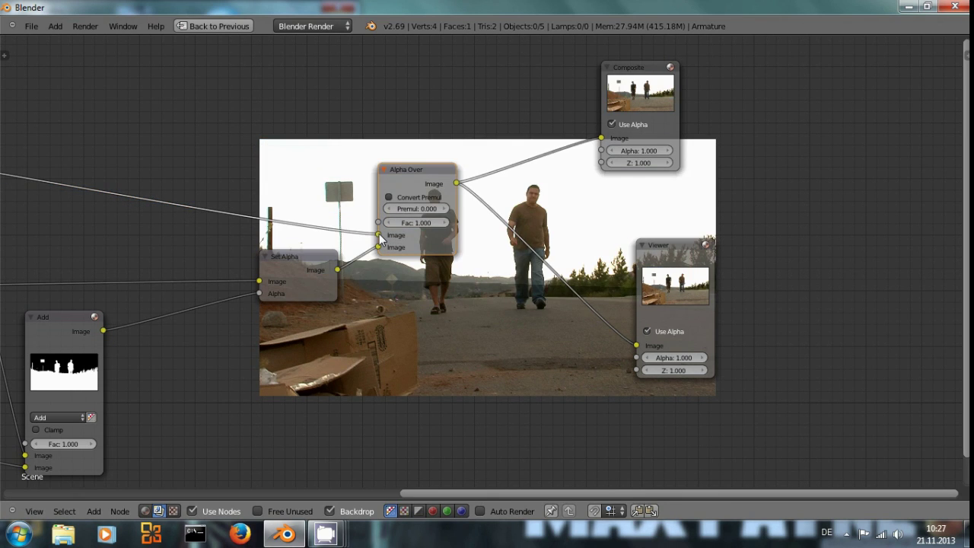
pyautogui.click(389, 198)
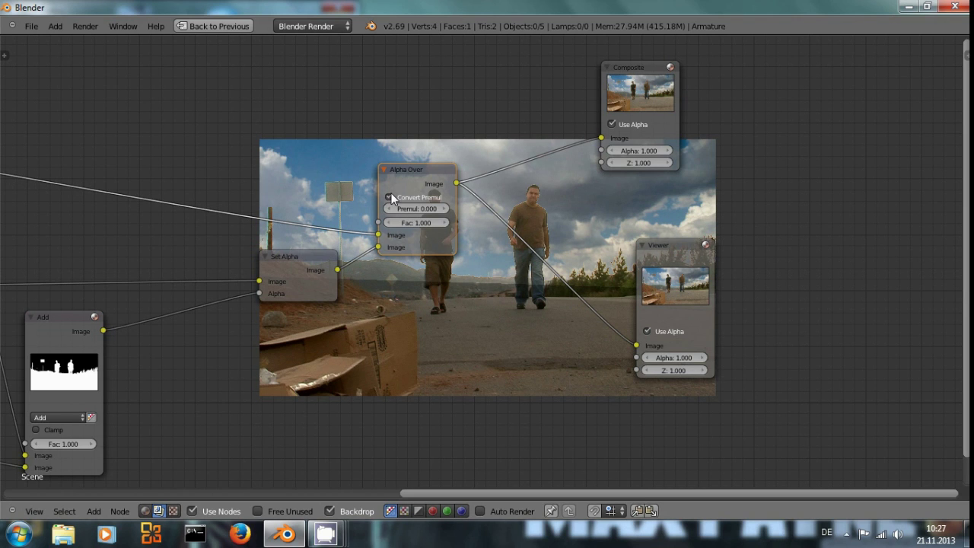
pyautogui.moveTo(378, 235); pyautogui.dragTo(379, 248)
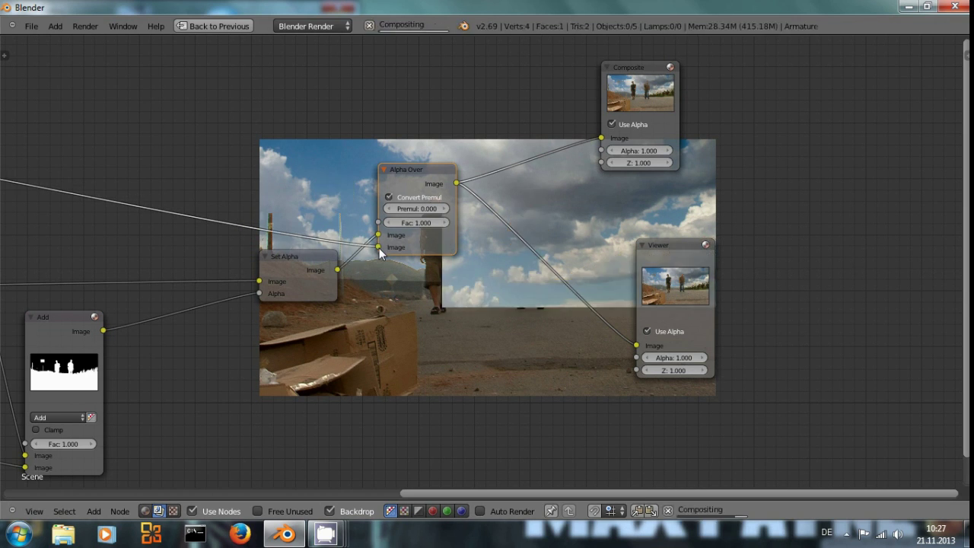
pyautogui.scroll(-2, 442, 324)
pyautogui.moveTo(384, 332); pyautogui.dragTo(544, 343, button='middle')
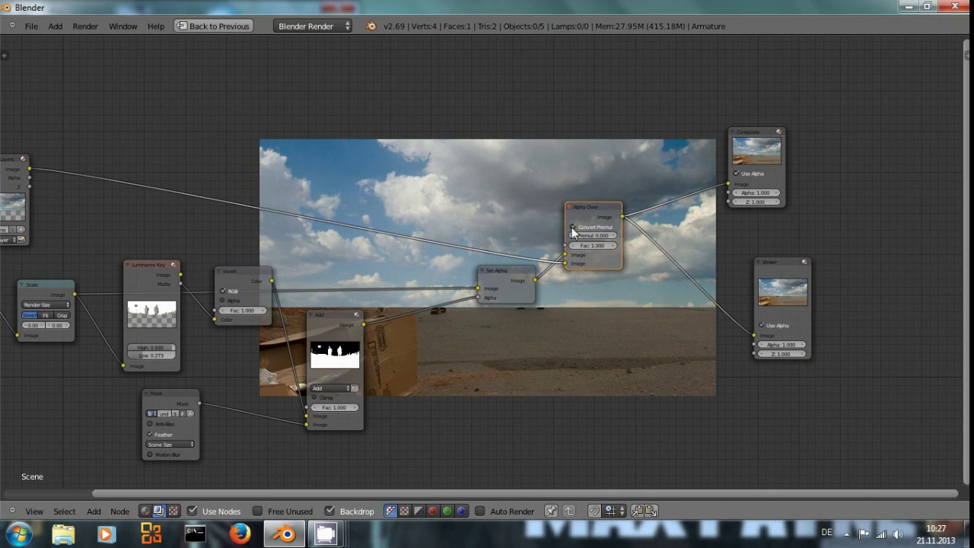
pyautogui.moveTo(563, 262); pyautogui.dragTo(565, 256)
pyautogui.moveTo(575, 308); pyautogui.dragTo(525, 328, button='middle')
pyautogui.click(522, 246)
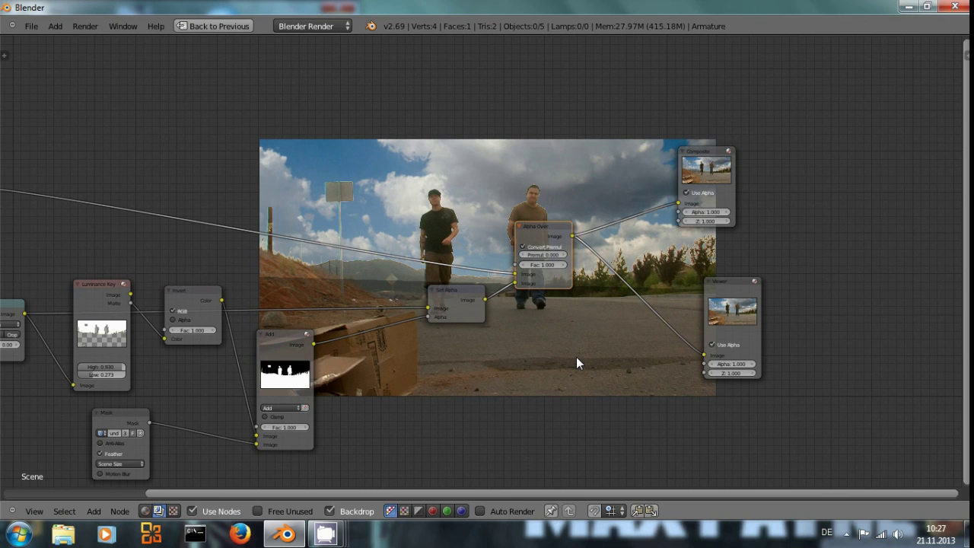
# Shift the Set Alpha node, then disconnect Render Layers from Alpha Over and make its background colour magenta
pyautogui.moveTo(577, 358); pyautogui.dragTo(686, 337, button='middle')
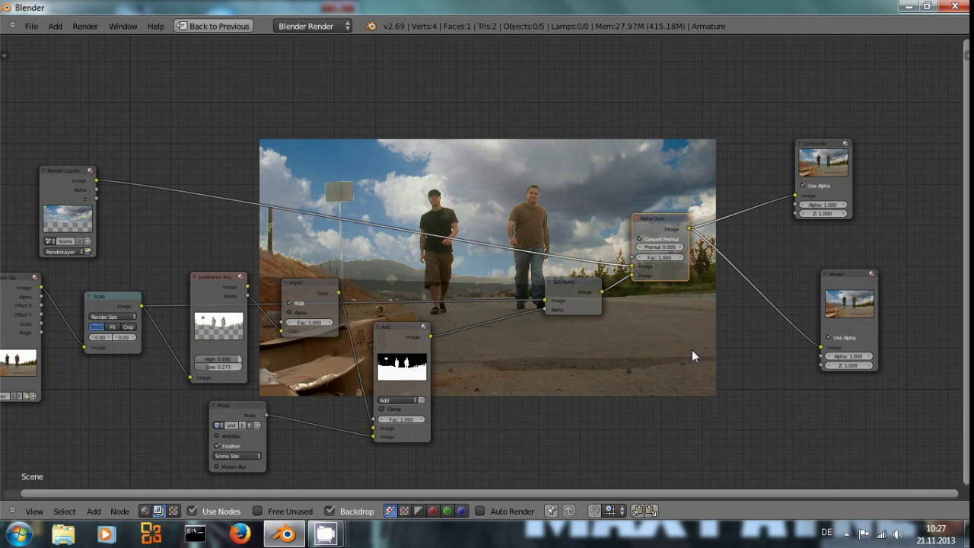
pyautogui.click(577, 281)
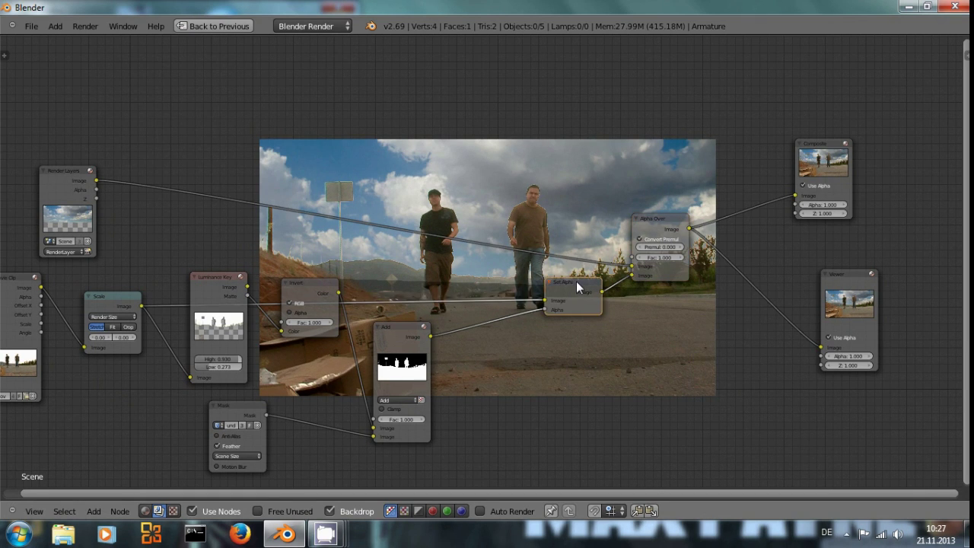
pyautogui.moveTo(576, 281); pyautogui.dragTo(547, 293)
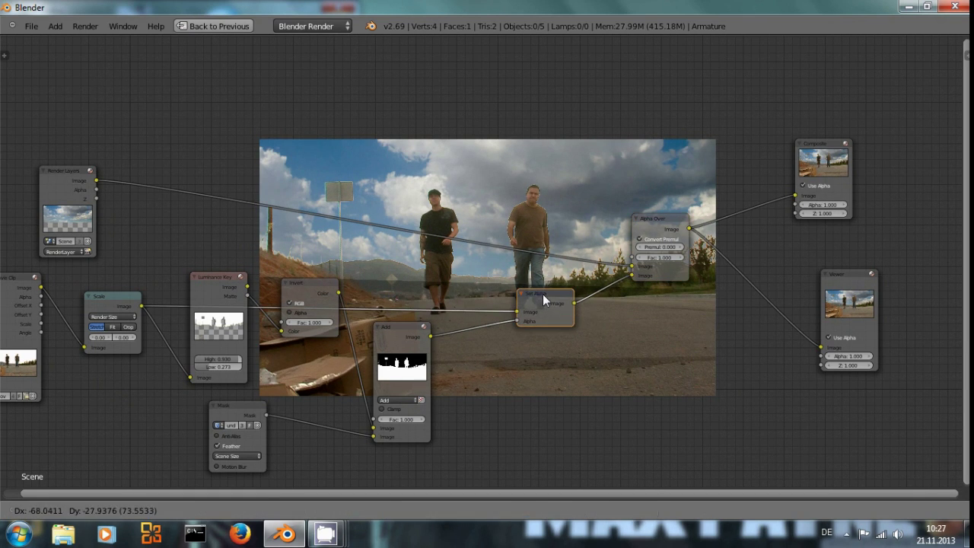
pyautogui.moveTo(633, 265); pyautogui.dragTo(643, 270)
pyautogui.click(643, 268)
pyautogui.click(685, 204)
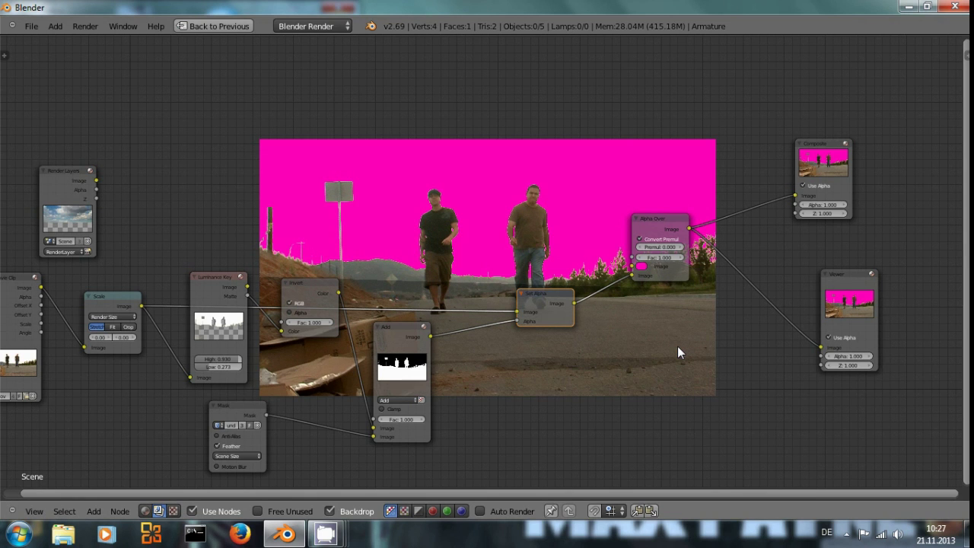
# Show the Add node's combined matte in the Viewer and examine its edges
pyautogui.scroll(2, 678, 346)
pyautogui.moveTo(657, 364); pyautogui.dragTo(627, 287, button='middle')
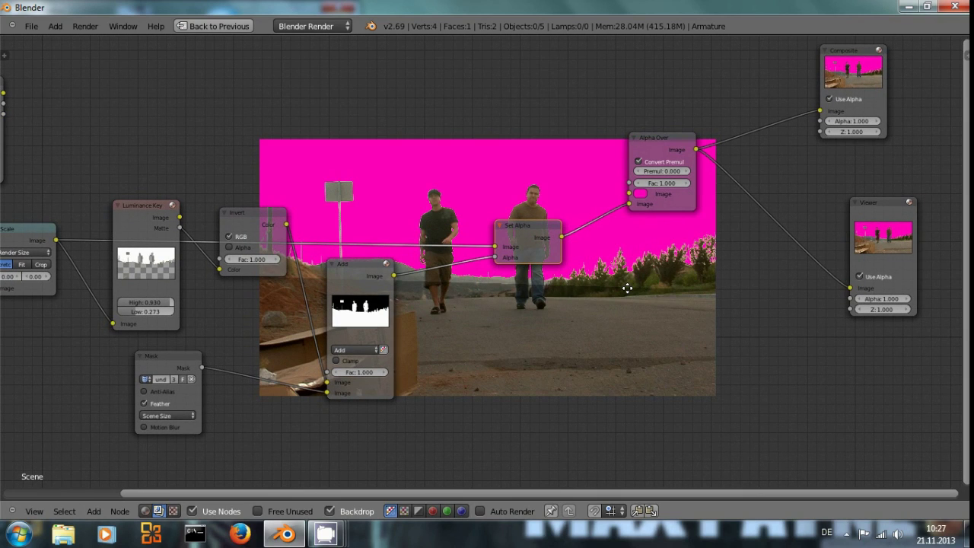
pyautogui.keyDown('ctrl'); pyautogui.keyDown('shift'); pyautogui.click(352, 269); pyautogui.keyUp('shift'); pyautogui.keyUp('ctrl')
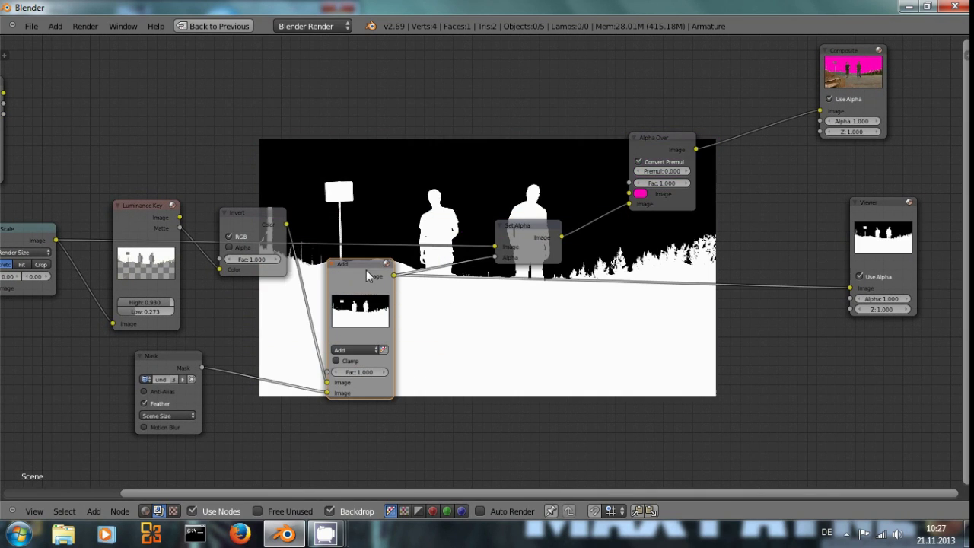
pyautogui.moveTo(616, 222); pyautogui.dragTo(502, 200, button='middle')
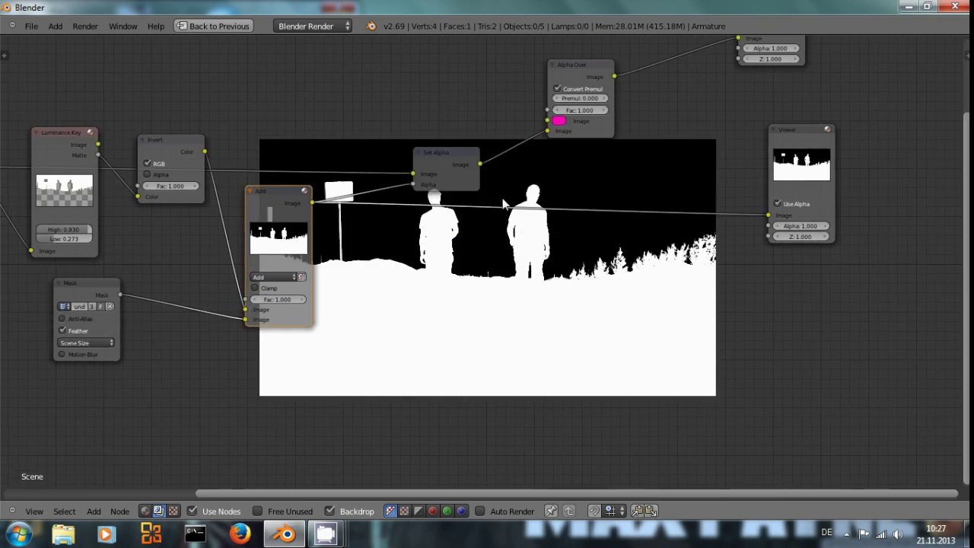
# Show the Alpha Over result in the Viewer and set the Luminance Key's Low value to 0.245
pyautogui.scroll(2, 380, 304)
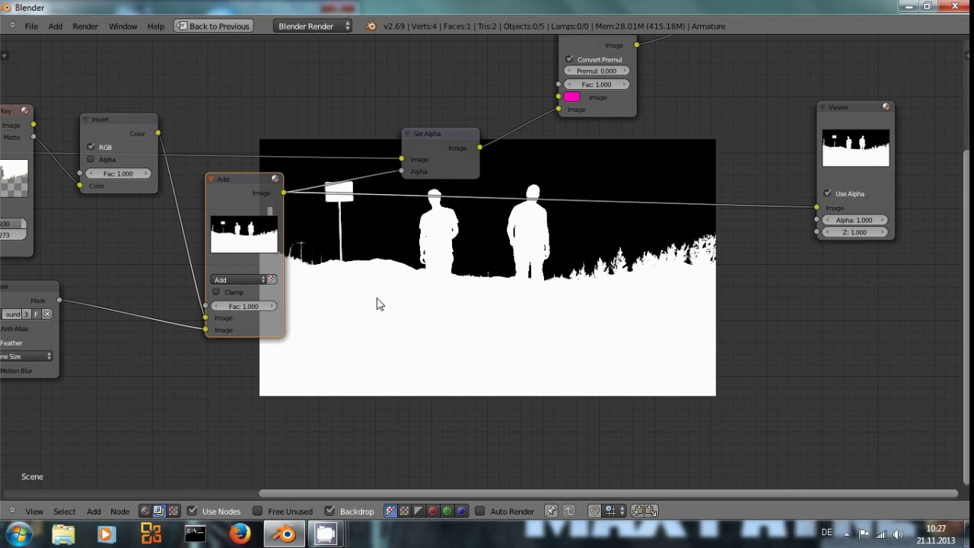
pyautogui.scroll(-2, 379, 304)
pyautogui.keyDown('ctrl'); pyautogui.keyDown('shift'); pyautogui.click(585, 70); pyautogui.keyUp('shift'); pyautogui.keyUp('ctrl')
pyautogui.scroll(2, 579, 252)
pyautogui.moveTo(641, 261); pyautogui.dragTo(635, 260, button='middle')
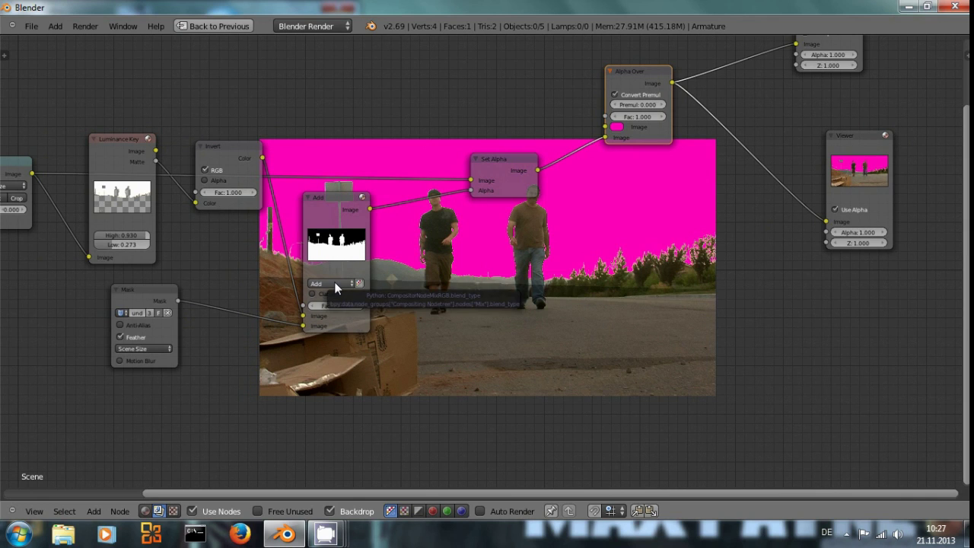
pyautogui.moveTo(114, 243)
pyautogui.mouseDown()
pyautogui.moveTo(127, 246)
pyautogui.moveTo(114, 245)
pyautogui.mouseUp()
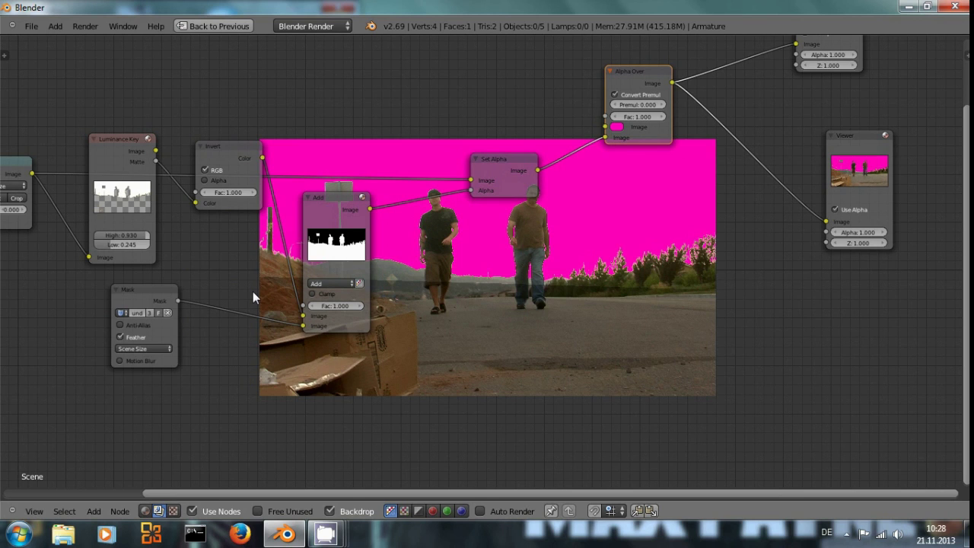
# Shift the matte's Add node towards Set Alpha, try the Screen blend type on it, and restore Add
pyautogui.moveTo(323, 209); pyautogui.dragTo(379, 208)
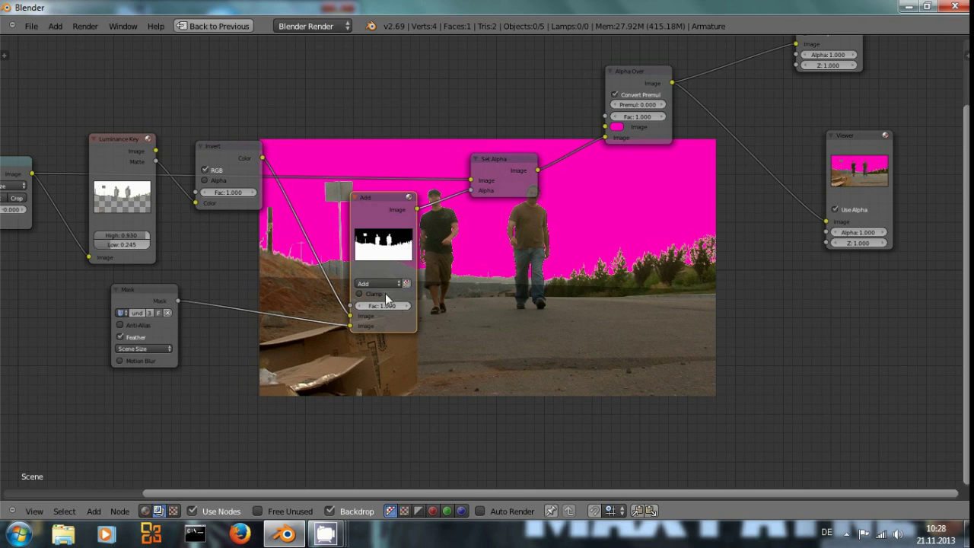
pyautogui.click(380, 284)
pyautogui.click(383, 235)
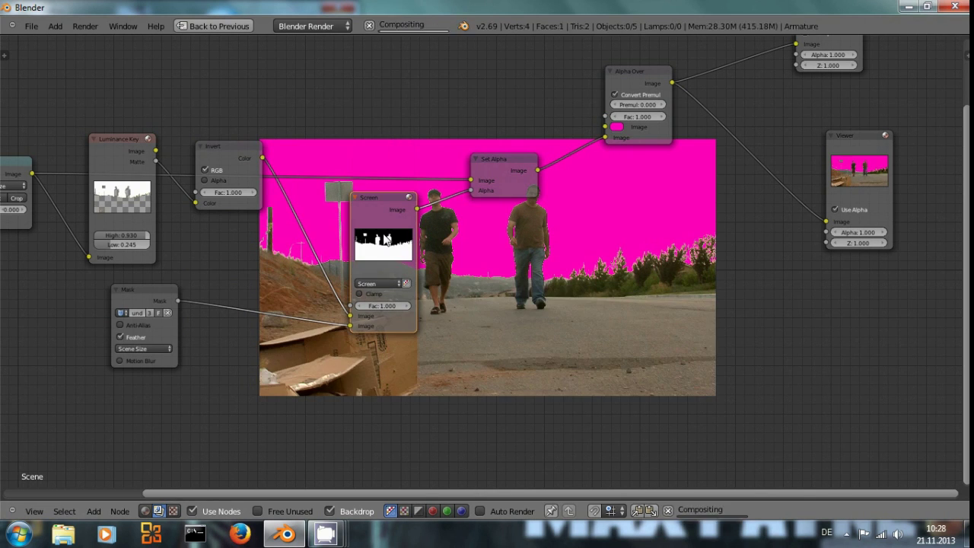
pyautogui.moveTo(570, 314); pyautogui.dragTo(512, 319, button='middle')
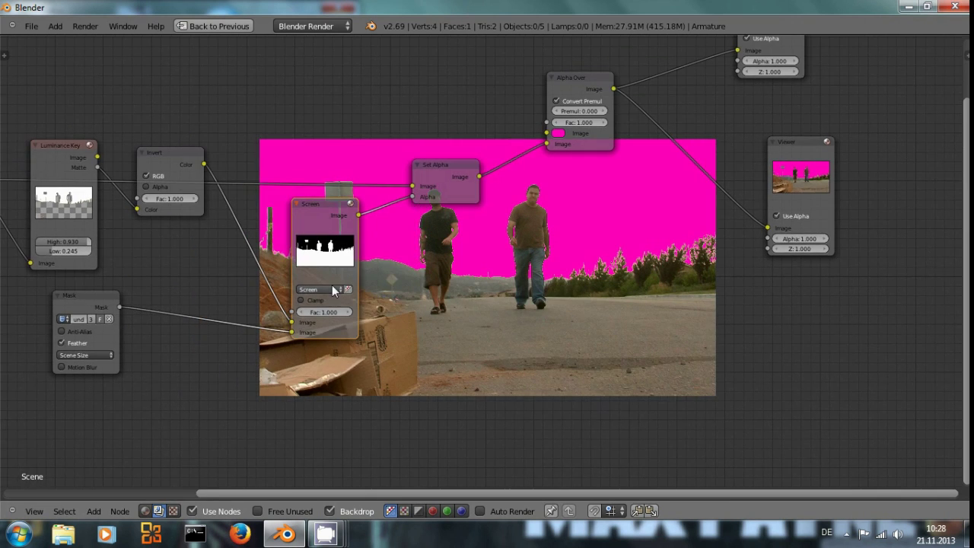
pyautogui.click(327, 289)
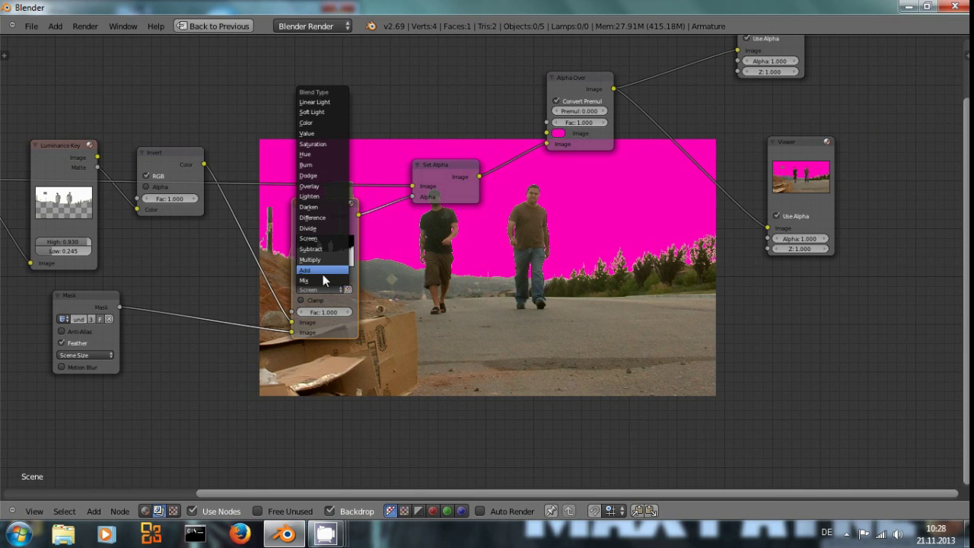
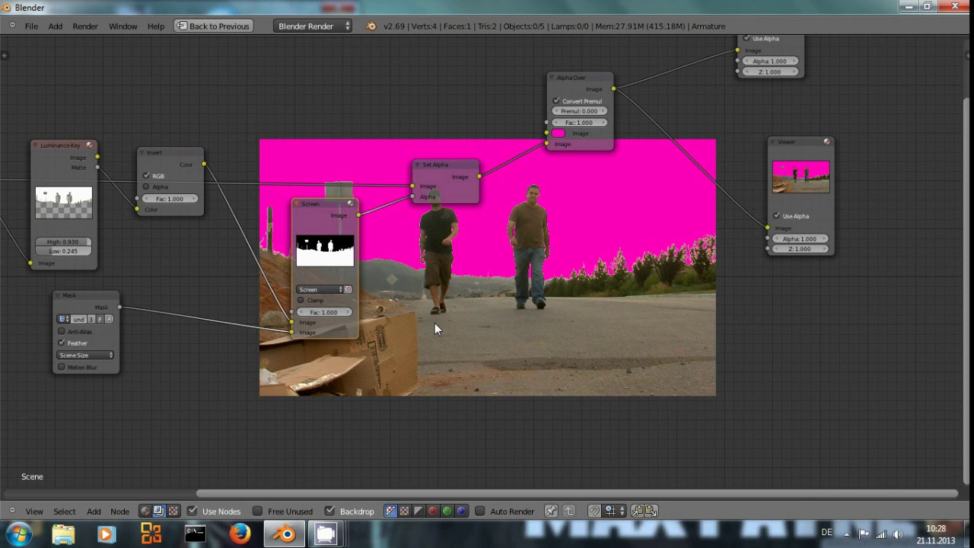
pyautogui.click(320, 290)
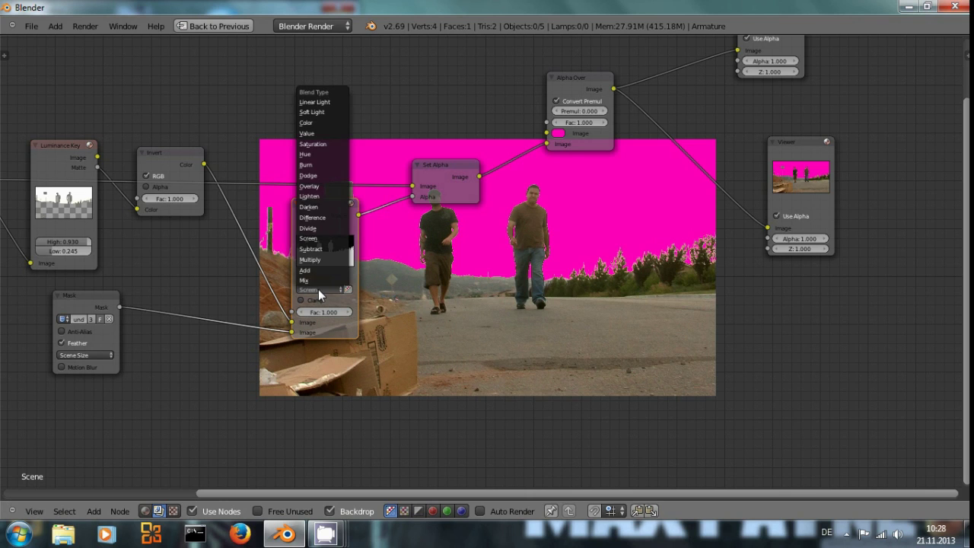
pyautogui.click(319, 271)
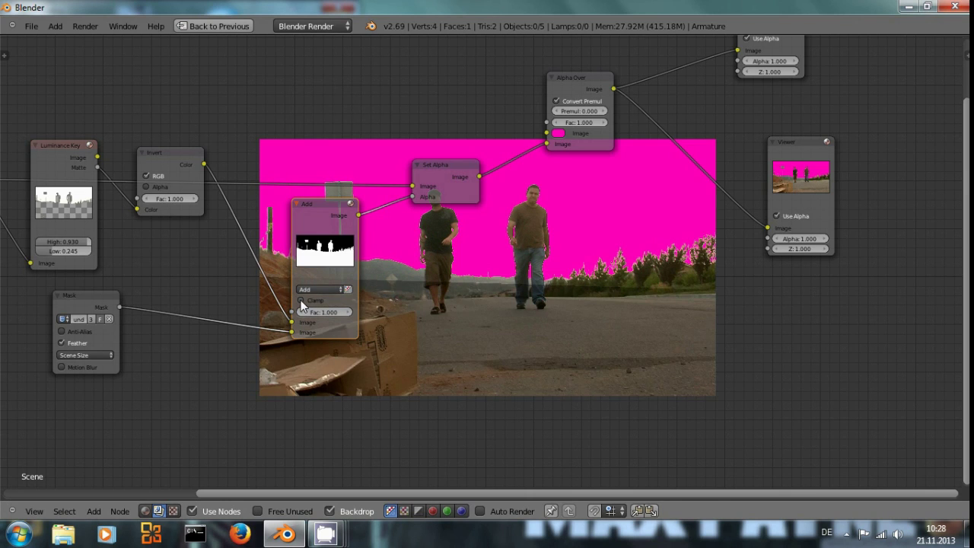
# Enable Clamp on the Add node that combines the inverted key with the mask
pyautogui.click(301, 301)
pyautogui.click(301, 301)
pyautogui.click(301, 302)
pyautogui.click(302, 301)
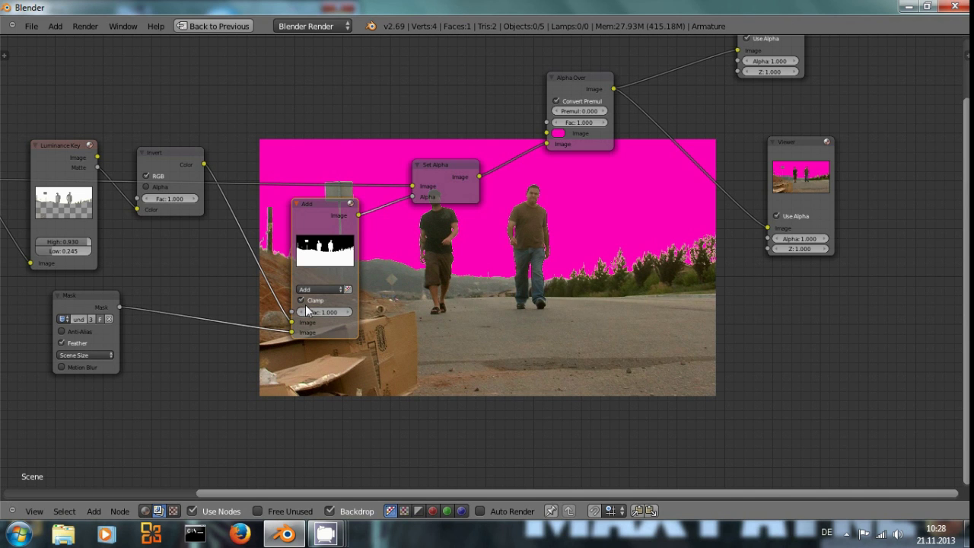
# Reconnect the Render Layers image to the first Image input of Alpha Over to replace the magenta background
pyautogui.moveTo(509, 289); pyautogui.dragTo(391, 383, button='middle')
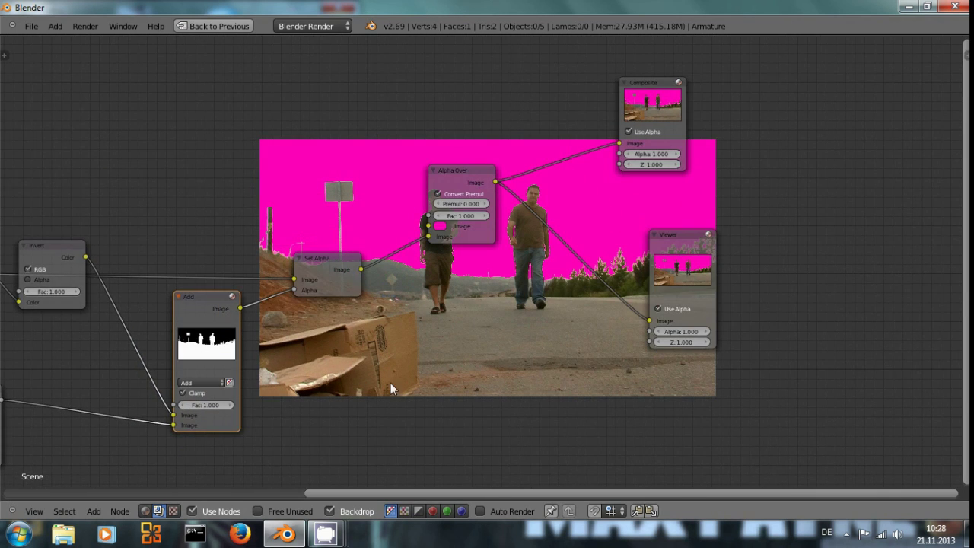
pyautogui.moveTo(570, 304); pyautogui.dragTo(630, 278, button='middle')
pyautogui.moveTo(67, 161); pyautogui.dragTo(699, 264)
pyautogui.moveTo(656, 364); pyautogui.dragTo(515, 187, button='middle')
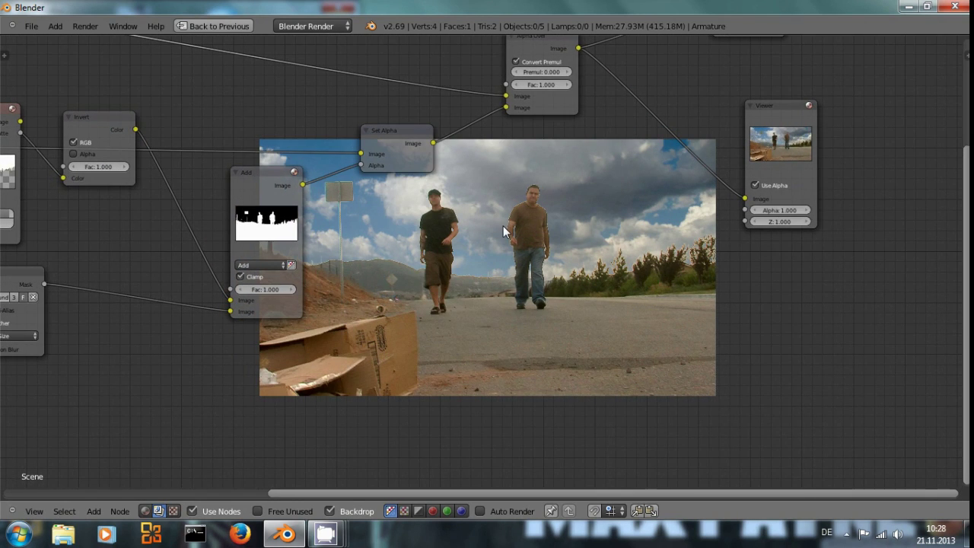
pyautogui.moveTo(502, 222); pyautogui.dragTo(820, 368, button='middle')
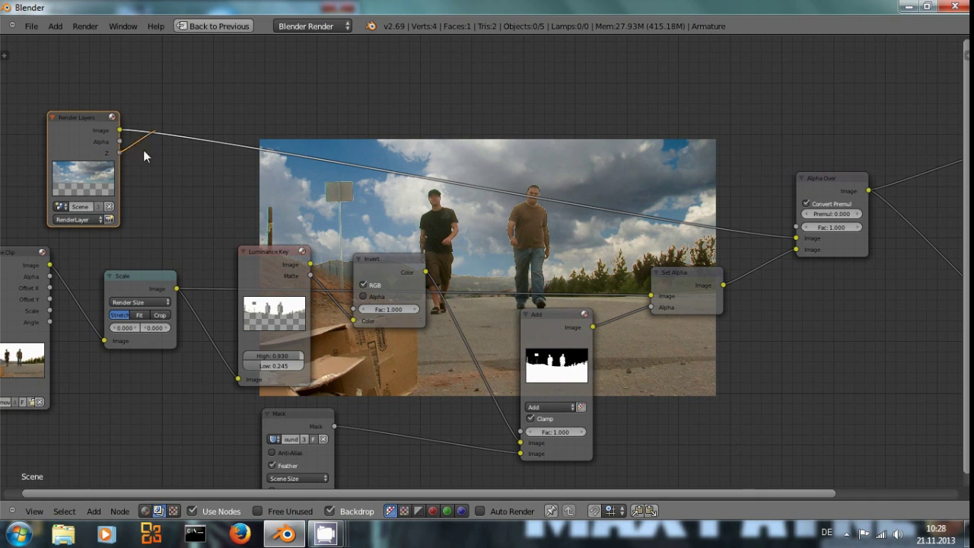
# Move the Render Layers node clear of the others and insert a Mix node between it and Alpha Over
pyautogui.moveTo(76, 142); pyautogui.dragTo(118, 86)
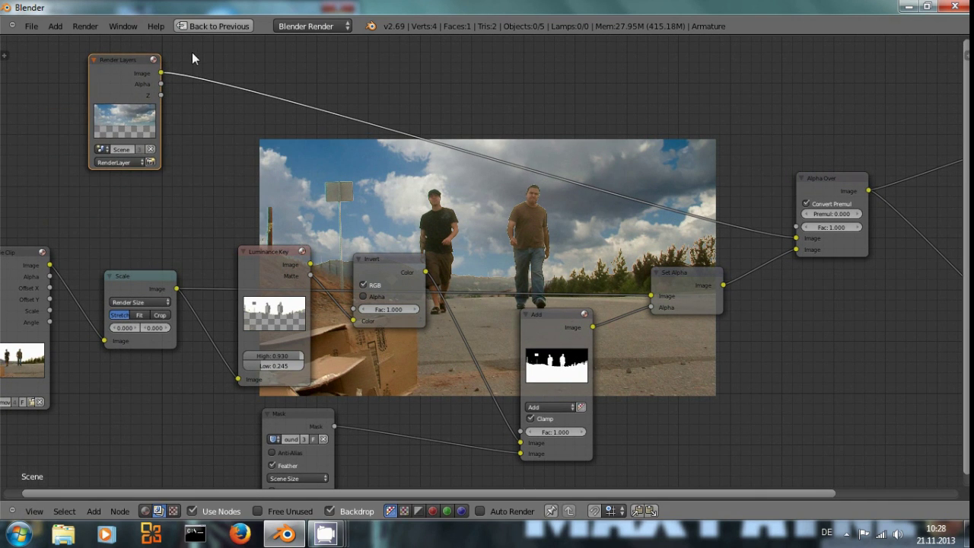
pyautogui.hotkey('shift', 'a')
pyautogui.moveTo(508, 89)
pyautogui.click(561, 89)
pyautogui.click(369, 45)
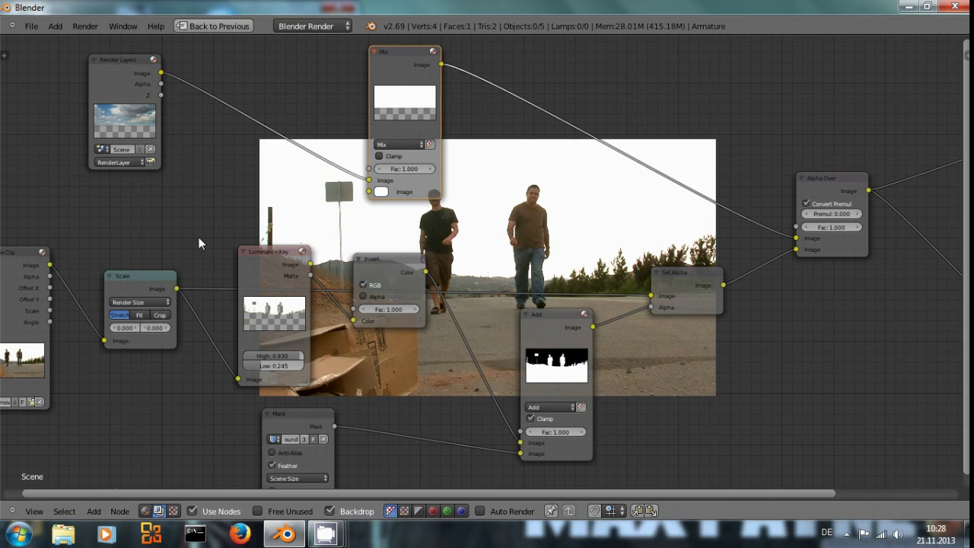
# Feed the Scale output into Mix's first Image input and Render Layers into the second, with a factor of 0.9
pyautogui.moveTo(233, 243); pyautogui.dragTo(369, 192)
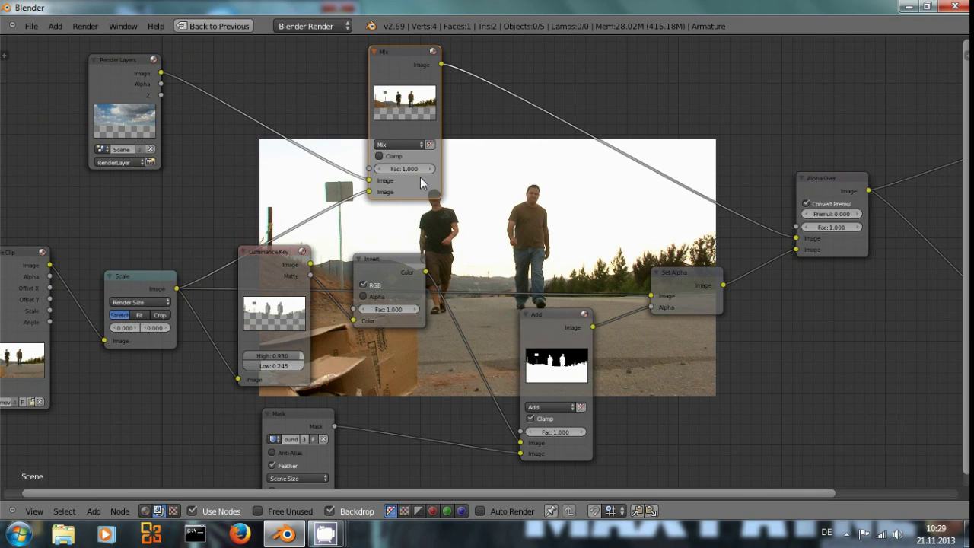
pyautogui.moveTo(369, 191); pyautogui.dragTo(369, 181)
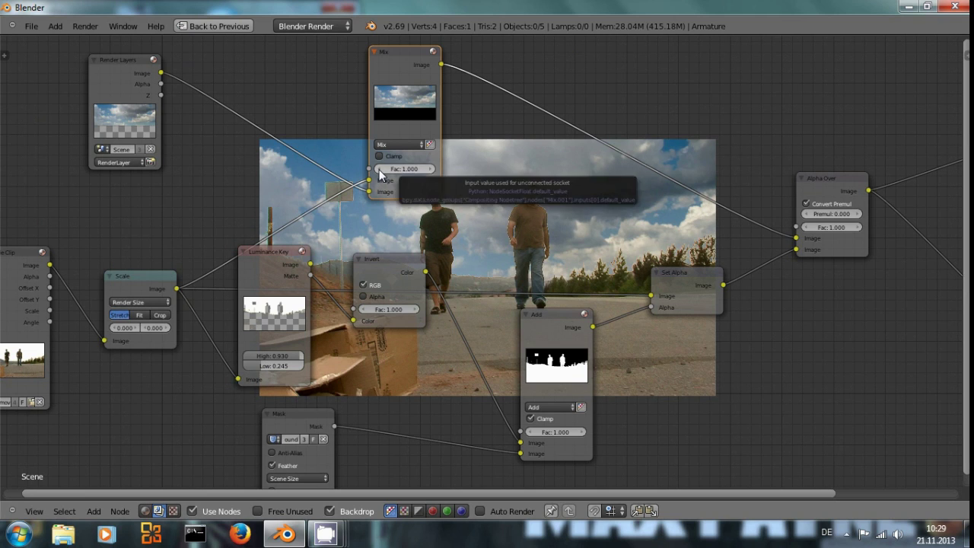
pyautogui.click(379, 170)
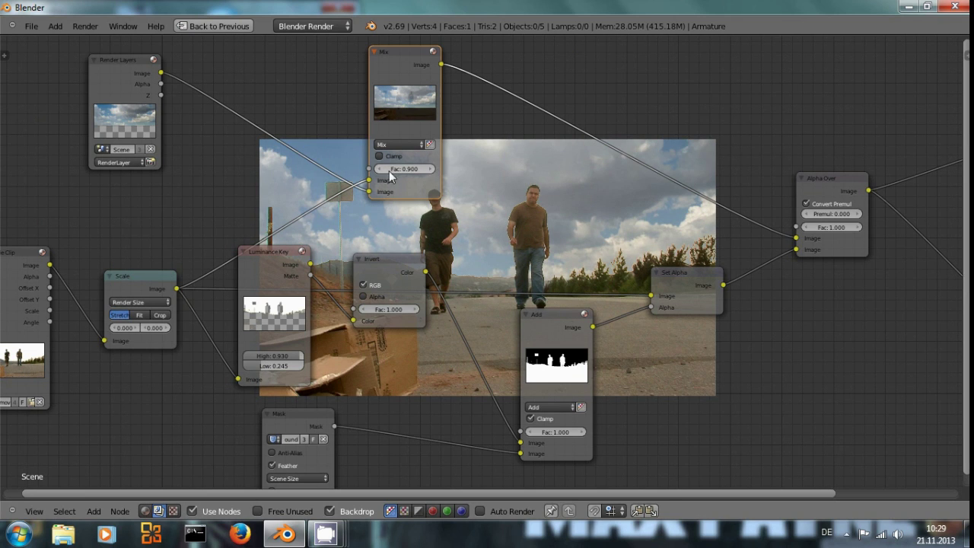
pyautogui.click(376, 169)
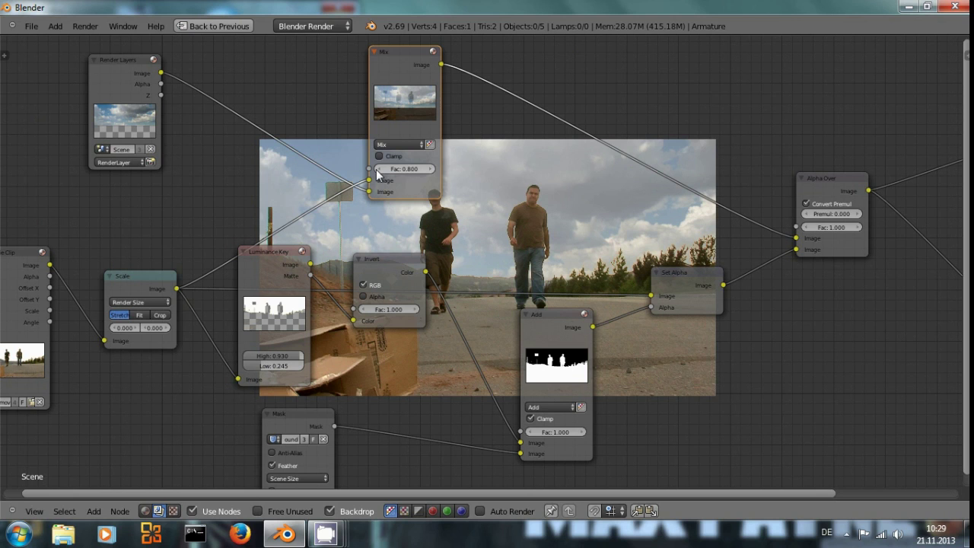
pyautogui.click(428, 169)
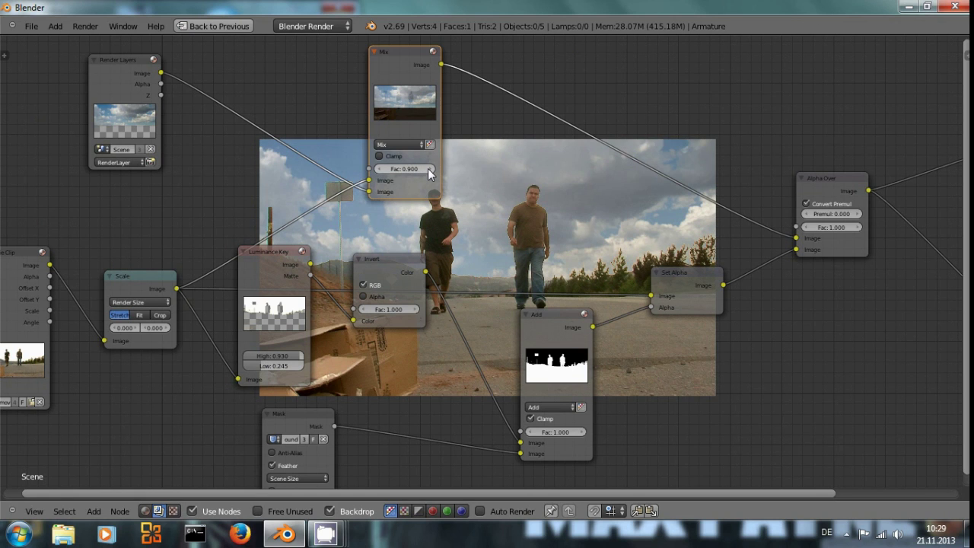
# Examine how the blended sky sits behind the two men, the sign and the tree line in the backdrop
pyautogui.scroll(2, 469, 203)
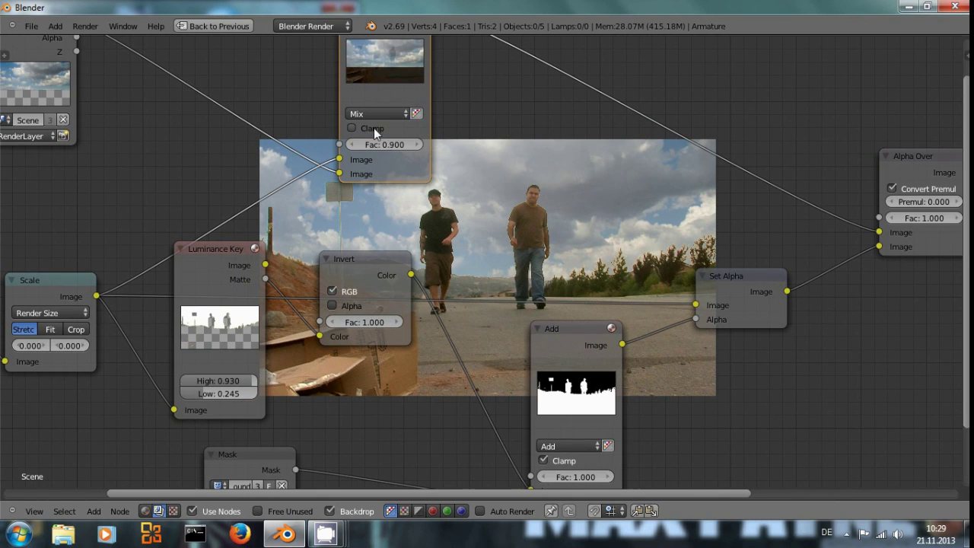
pyautogui.keyDown('ctrl'); pyautogui.hscroll(5, 632, 237); pyautogui.keyUp('ctrl')
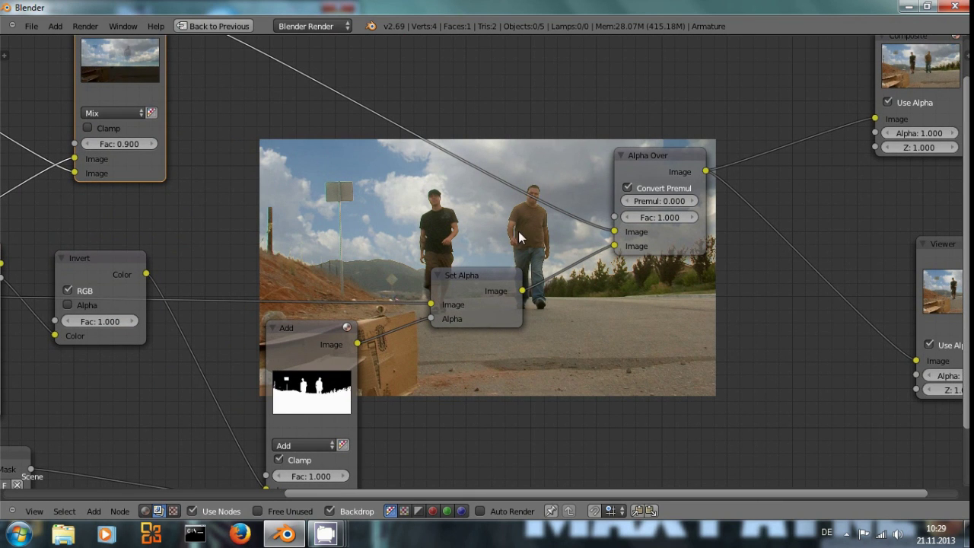
pyautogui.moveTo(516, 204); pyautogui.dragTo(407, 87, button='middle')
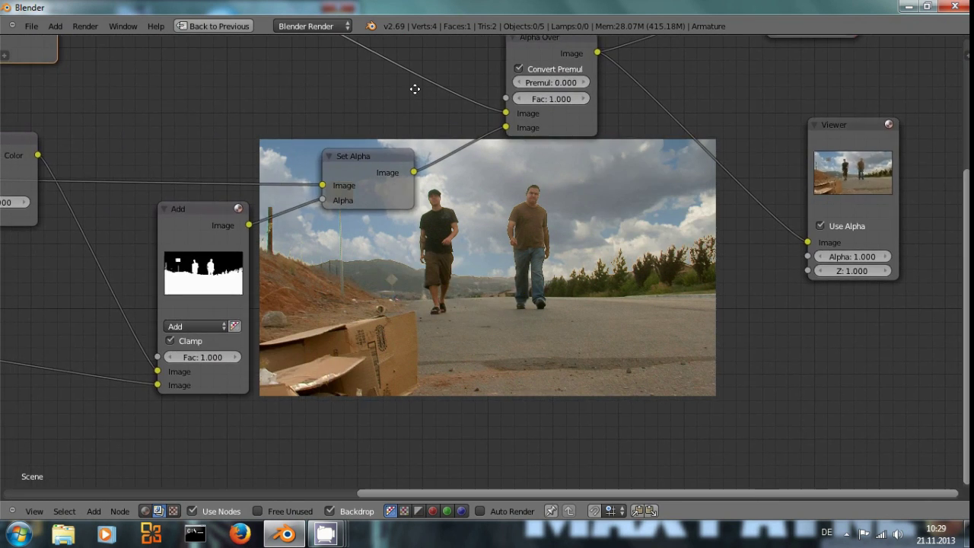
pyautogui.moveTo(548, 250); pyautogui.dragTo(685, 303, button='middle')
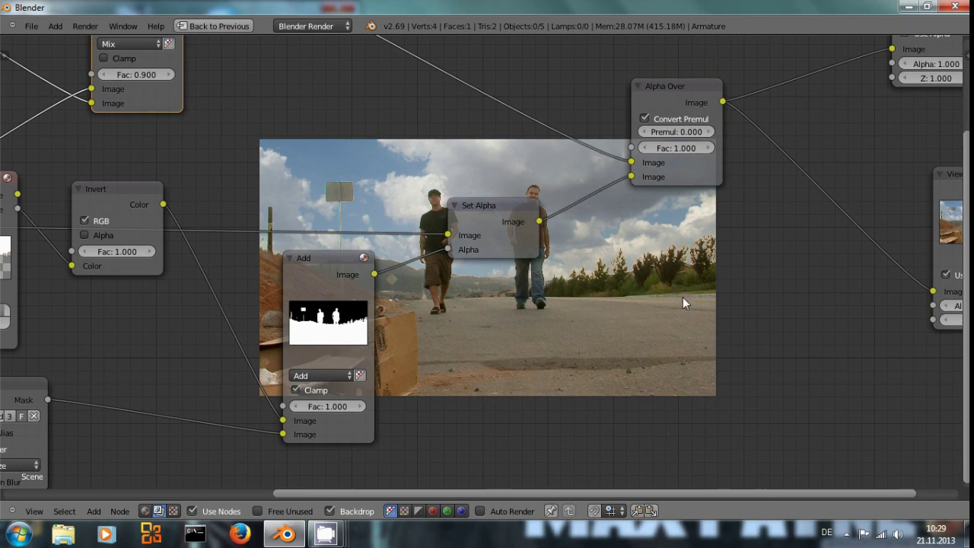
pyautogui.scroll(-1, 601, 299)
pyautogui.moveTo(527, 285); pyautogui.dragTo(377, 267, button='middle')
pyautogui.scroll(2, 529, 256)
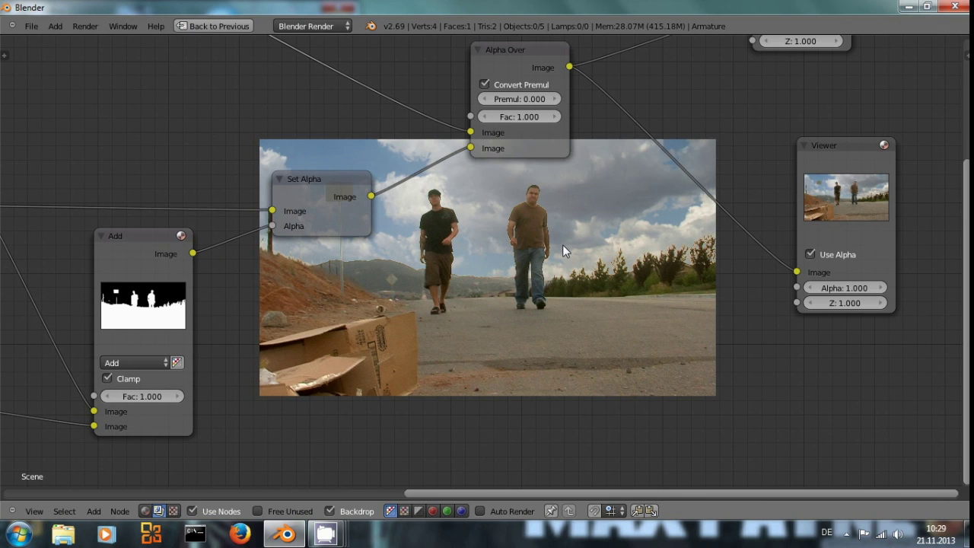
pyautogui.press('v')
pyautogui.hotkey('alt', 'v')
pyautogui.hotkey('alt', 'v')
pyautogui.hotkey('alt', 'v')
pyautogui.moveTo(570, 228); pyautogui.dragTo(584, 214, button='middle')
pyautogui.press('v')
pyautogui.press('v')
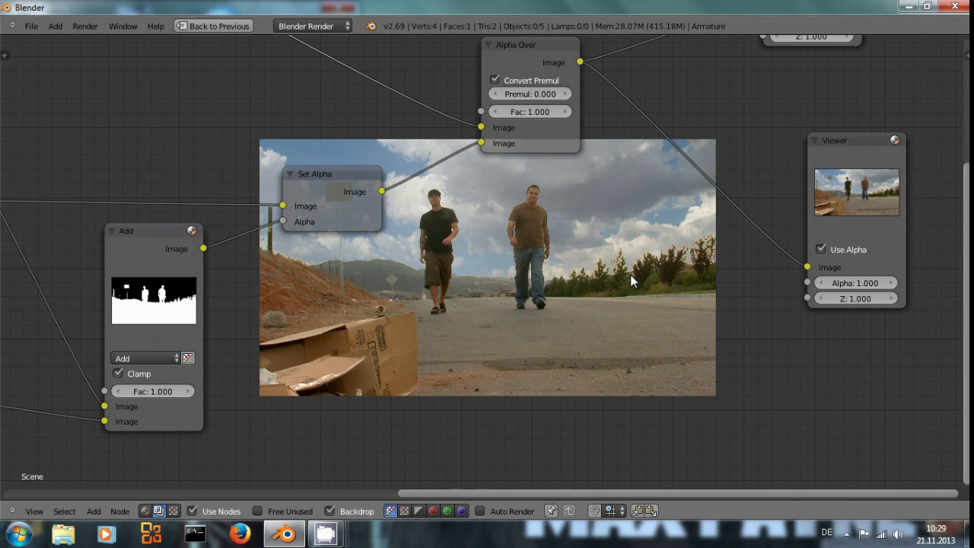
# Restore the multi-panel layout, then render the current frame at 100% resolution and inspect its upper part
pyautogui.hotkey('ctrl', 'Up')
pyautogui.scroll(4, 895, 266)
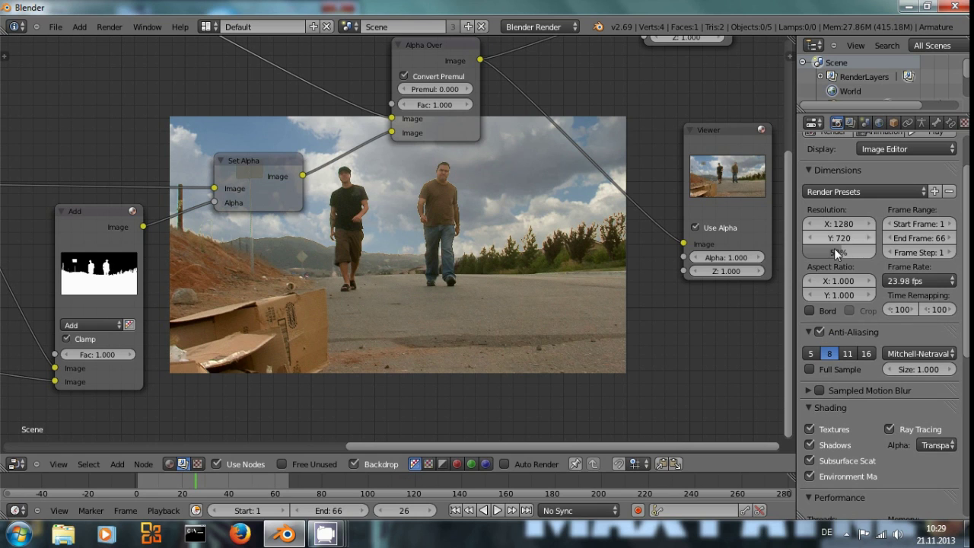
pyautogui.press('F12')
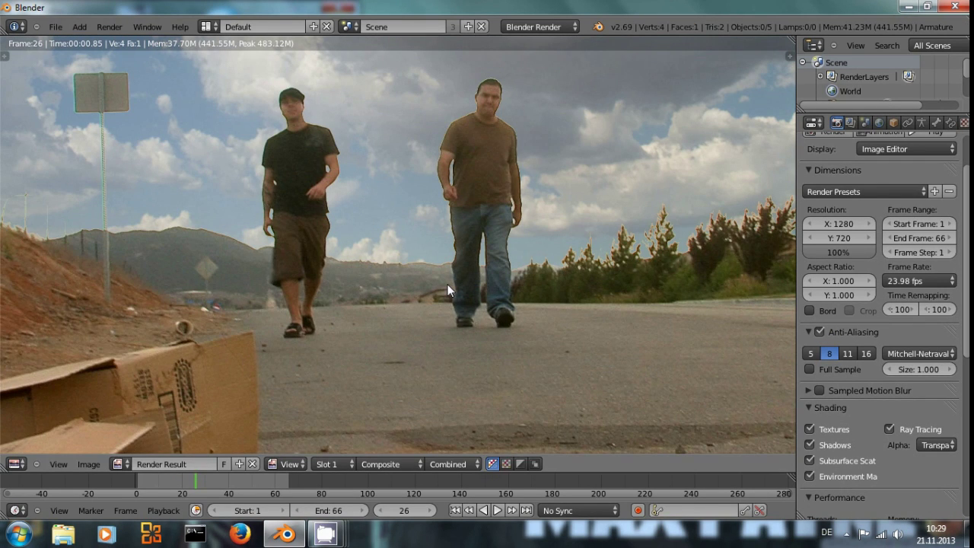
pyautogui.moveTo(499, 207); pyautogui.dragTo(507, 303, button='middle')
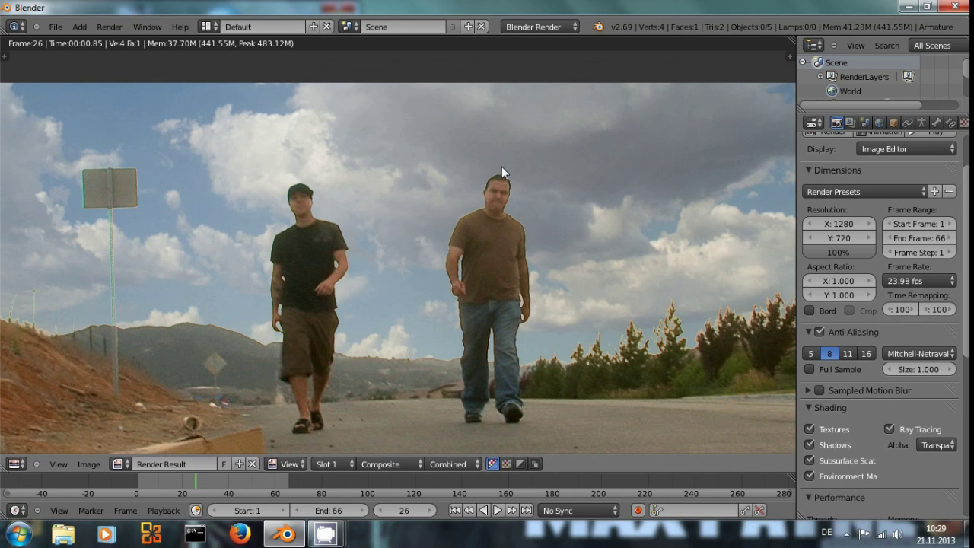
# Return to the node editor and spread out Composite, Viewer, Alpha Over and Set Alpha to make room after Add
pyautogui.hotkey('shift', 'F3')
pyautogui.moveTo(457, 269); pyautogui.dragTo(344, 375, button='middle')
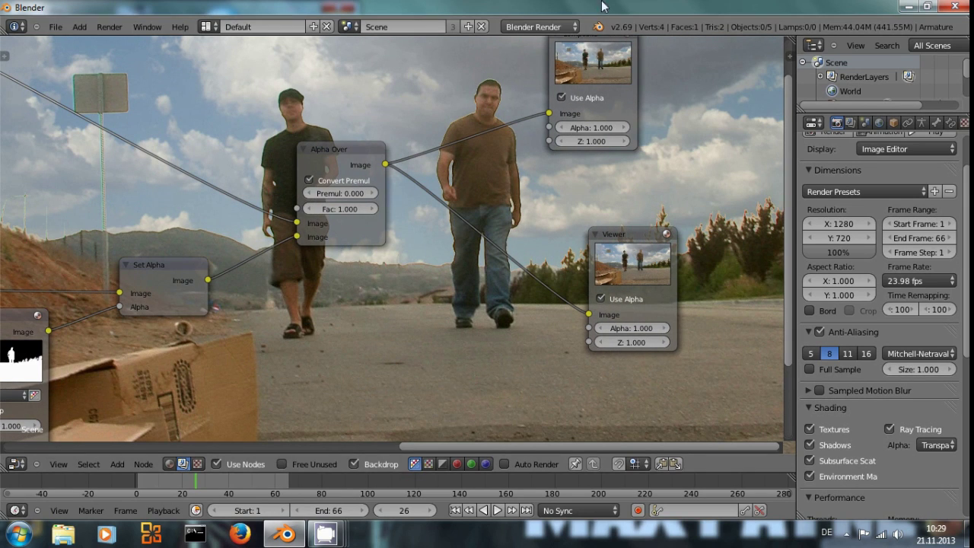
pyautogui.moveTo(601, 39); pyautogui.dragTo(768, 53)
pyautogui.moveTo(623, 234); pyautogui.dragTo(699, 229)
pyautogui.moveTo(407, 326); pyautogui.dragTo(467, 316, button='middle')
pyautogui.moveTo(372, 151); pyautogui.dragTo(560, 106)
pyautogui.moveTo(207, 259); pyautogui.dragTo(441, 181)
# Insert a Dilate/Erode node in Step mode between Add and Set Alpha and set its distance to -1
pyautogui.hotkey('shift', 'a')
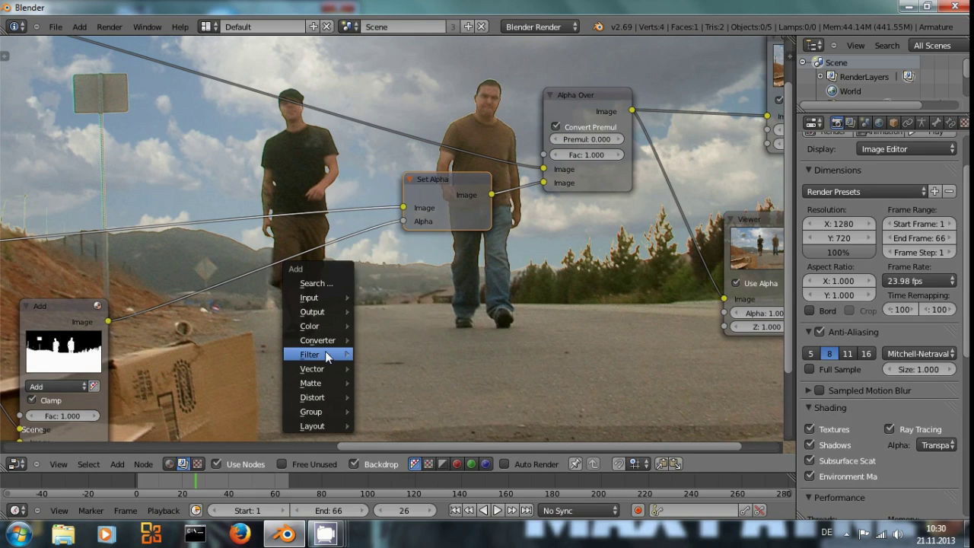
pyautogui.moveTo(325, 354)
pyautogui.click(419, 213)
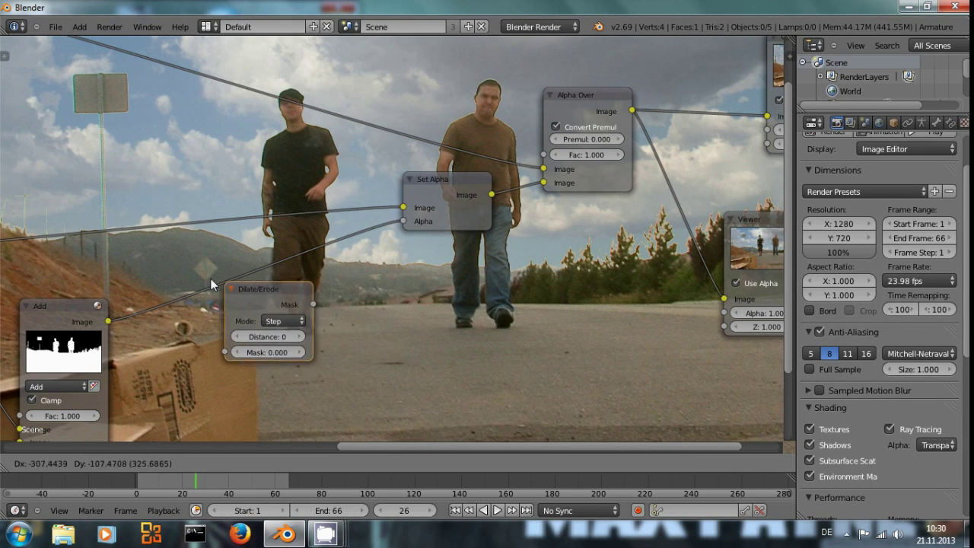
pyautogui.click(163, 271)
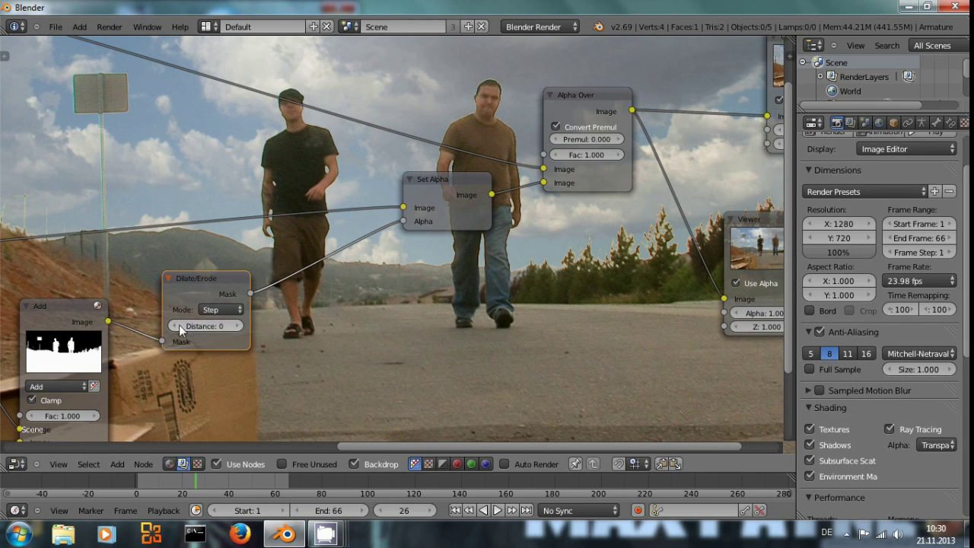
pyautogui.click(173, 326)
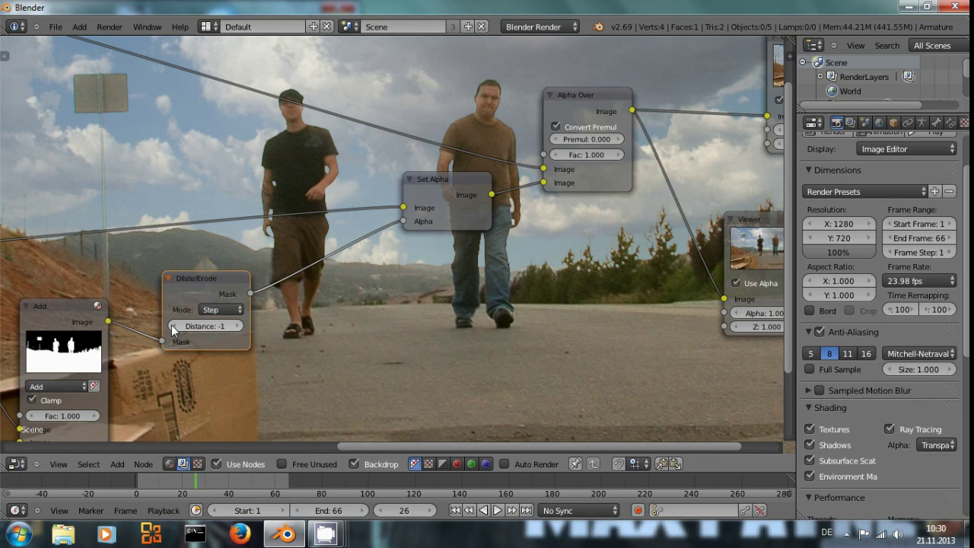
# Compare the Dilate/Erode mask at distances 0 and -1 in the backdrop, and check the Alpha Over result at frame 17
pyautogui.keyDown('ctrl'); pyautogui.keyDown('shift'); pyautogui.click(199, 290); pyautogui.keyUp('shift'); pyautogui.keyUp('ctrl')
pyautogui.click(238, 326)
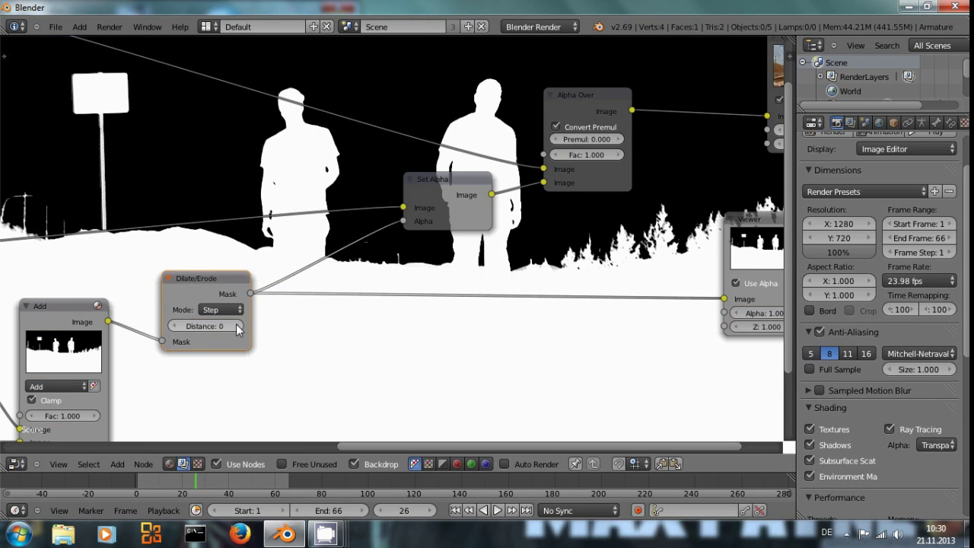
pyautogui.click(173, 325)
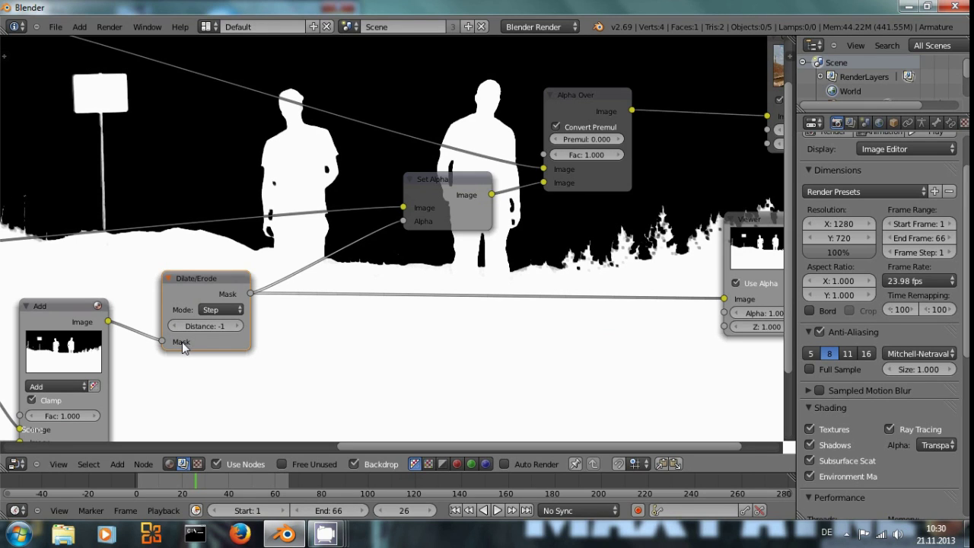
pyautogui.keyDown('ctrl'); pyautogui.keyDown('shift'); pyautogui.click(612, 99); pyautogui.keyUp('shift'); pyautogui.keyUp('ctrl')
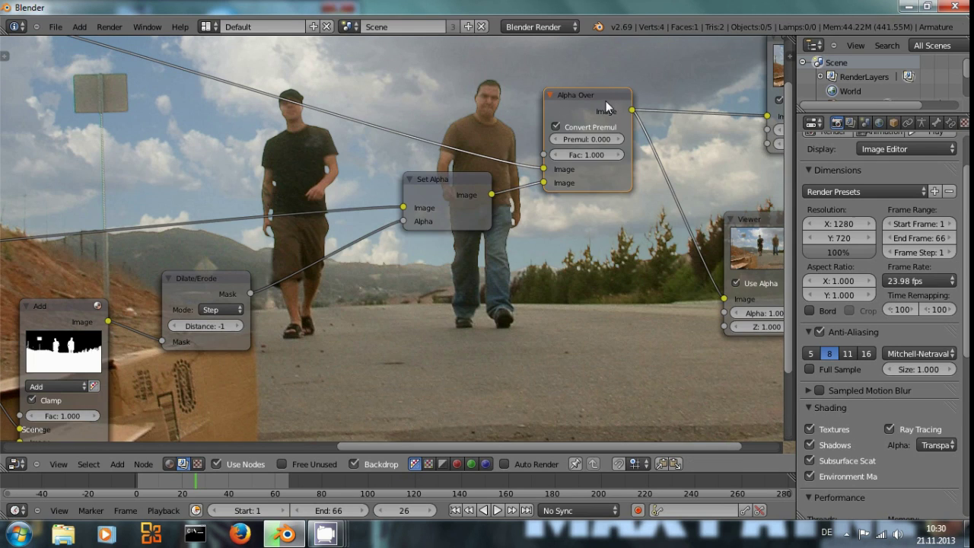
pyautogui.click(177, 483)
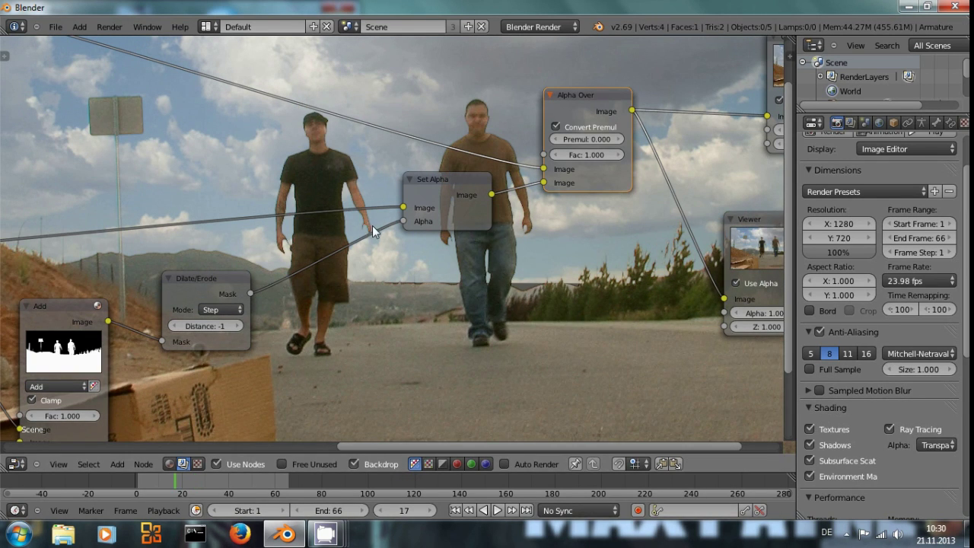
pyautogui.click(232, 309)
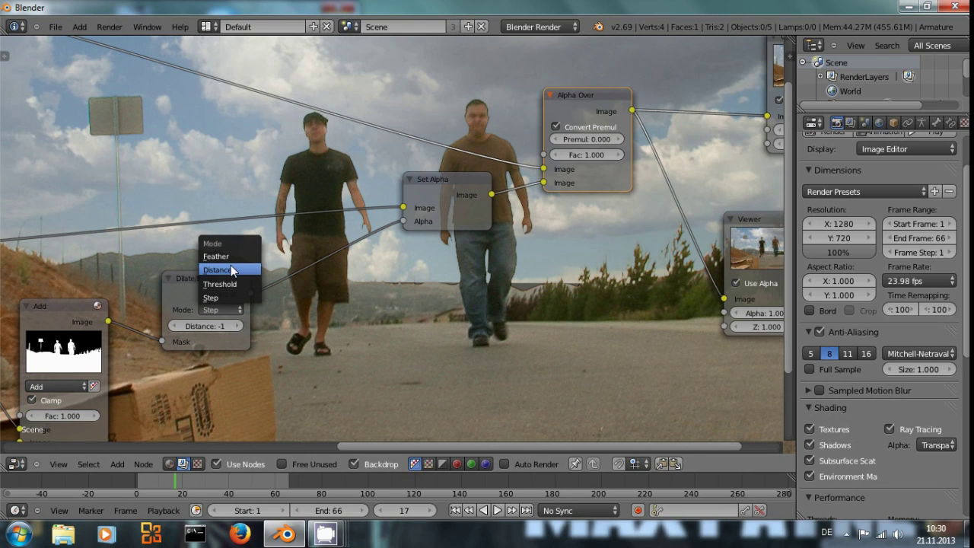
pyautogui.click(230, 267)
pyautogui.click(229, 257)
pyautogui.click(222, 310)
pyautogui.click(222, 295)
# Insert a Blur node between Dilate/Erode and Set Alpha
pyautogui.moveTo(333, 339); pyautogui.dragTo(257, 287, button='middle')
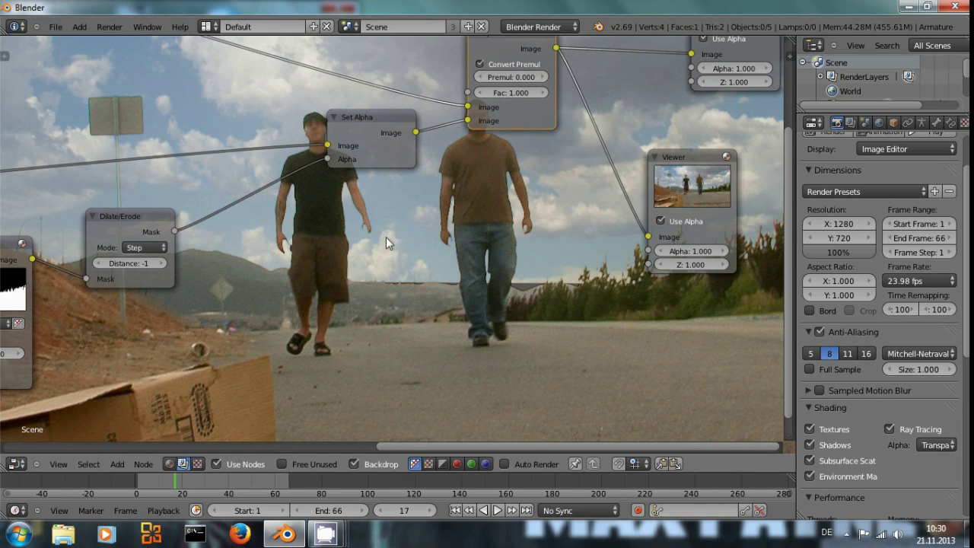
pyautogui.hotkey('shift', 'a')
pyautogui.moveTo(403, 259)
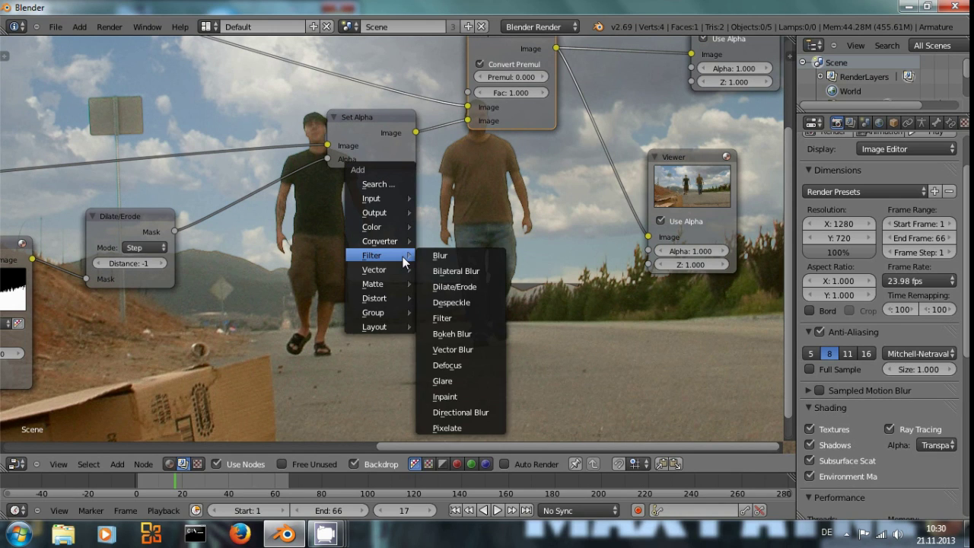
pyautogui.click(446, 257)
pyautogui.click(230, 185)
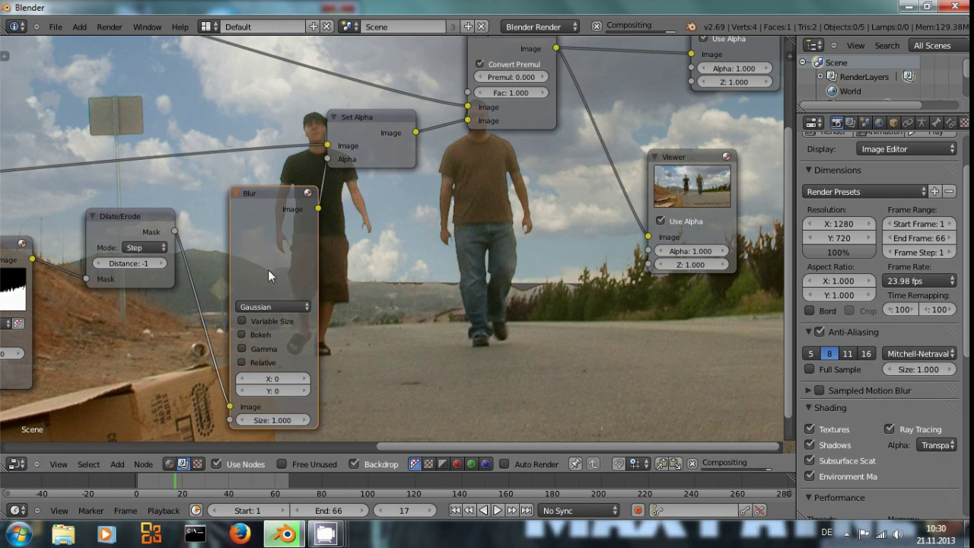
# Set the Blur node's filter type to Fast Gaussian with X and Y sizes of 1
pyautogui.click(278, 308)
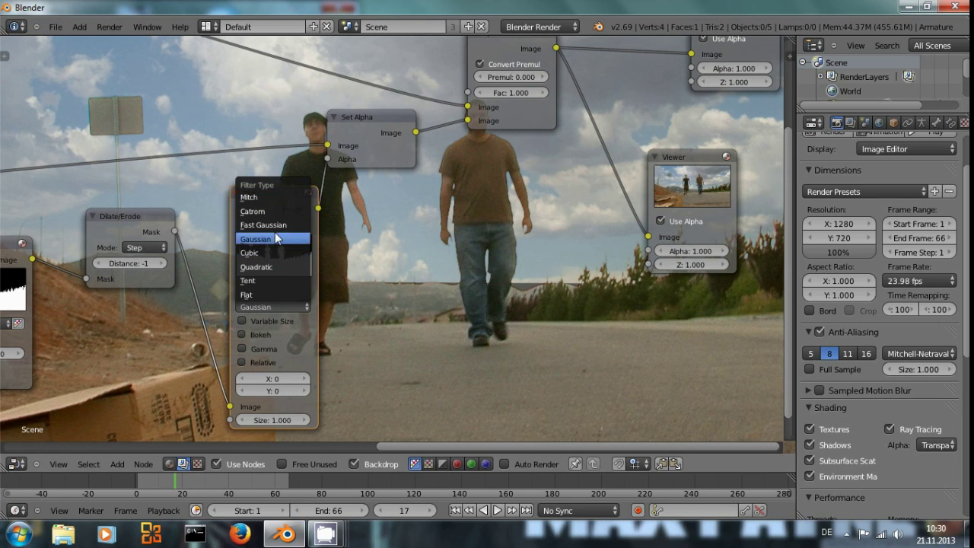
pyautogui.click(263, 225)
pyautogui.click(304, 336)
pyautogui.click(302, 349)
pyautogui.moveTo(323, 256); pyautogui.dragTo(324, 275, button='middle')
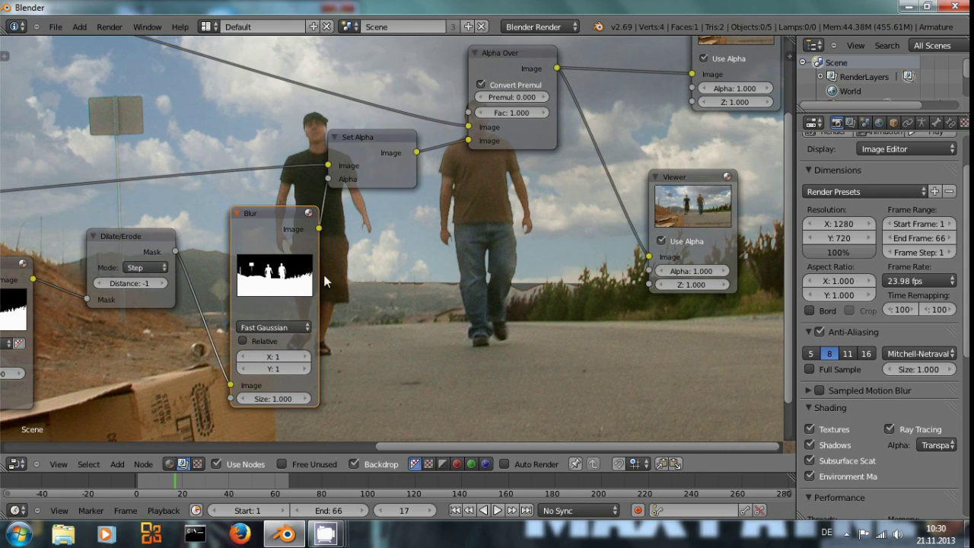
# Preview the Blur output in the backdrop and try X and Y sizes of 2
pyautogui.keyDown('ctrl'); pyautogui.keyDown('shift'); pyautogui.click(284, 226); pyautogui.keyUp('shift'); pyautogui.keyUp('ctrl')
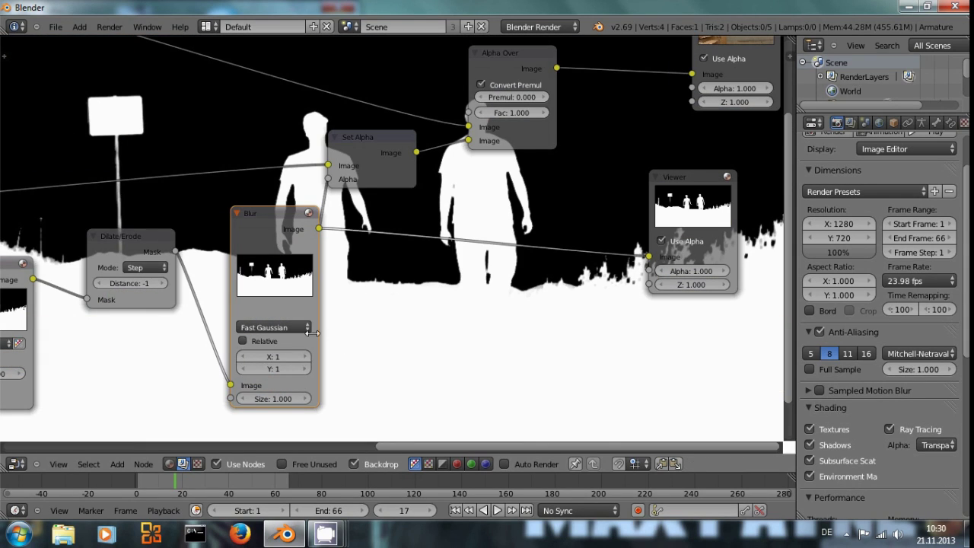
pyautogui.click(303, 356)
pyautogui.click(301, 369)
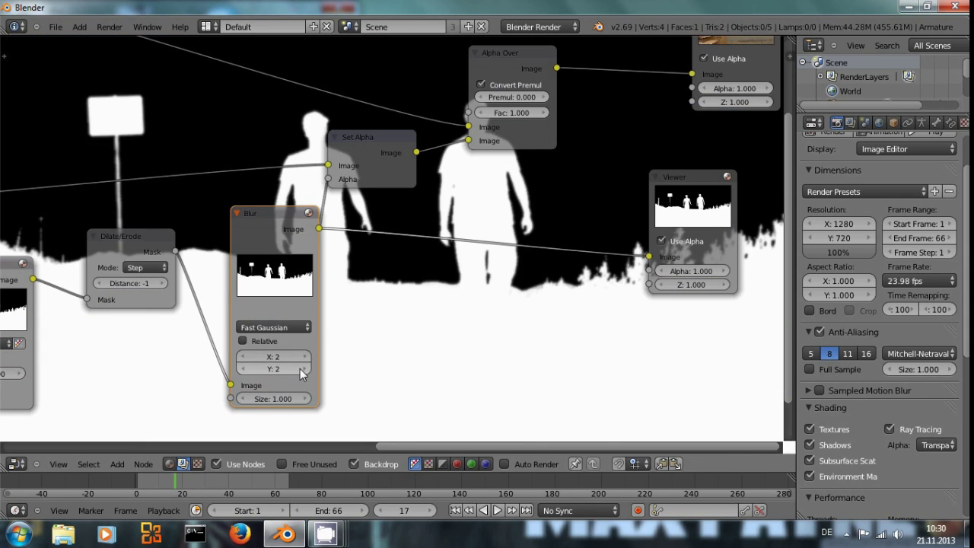
# Return the backdrop preview to the Alpha Over result and set the Blur's X and Y sizes to 1
pyautogui.moveTo(461, 299); pyautogui.dragTo(481, 380, button='middle')
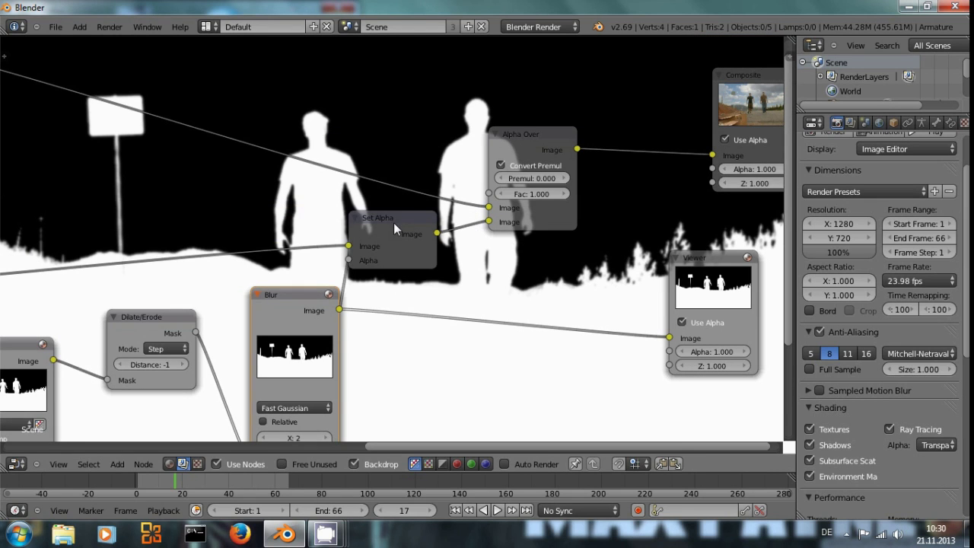
pyautogui.keyDown('ctrl'); pyautogui.keyDown('shift'); pyautogui.click(517, 138); pyautogui.keyUp('shift'); pyautogui.keyUp('ctrl')
pyautogui.moveTo(529, 322); pyautogui.dragTo(449, 185, button='middle')
pyautogui.moveTo(381, 202); pyautogui.dragTo(405, 313, button='middle')
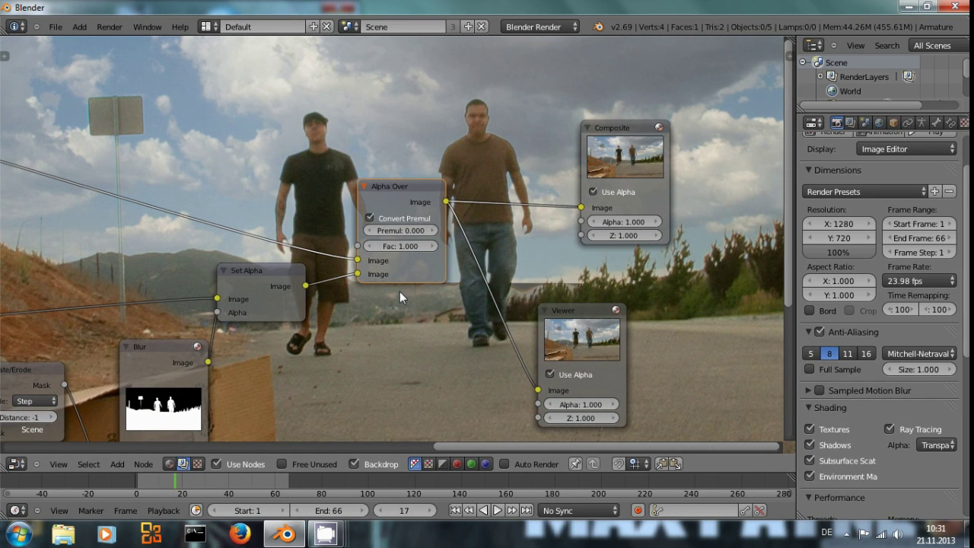
pyautogui.moveTo(418, 272); pyautogui.dragTo(532, 175, button='middle')
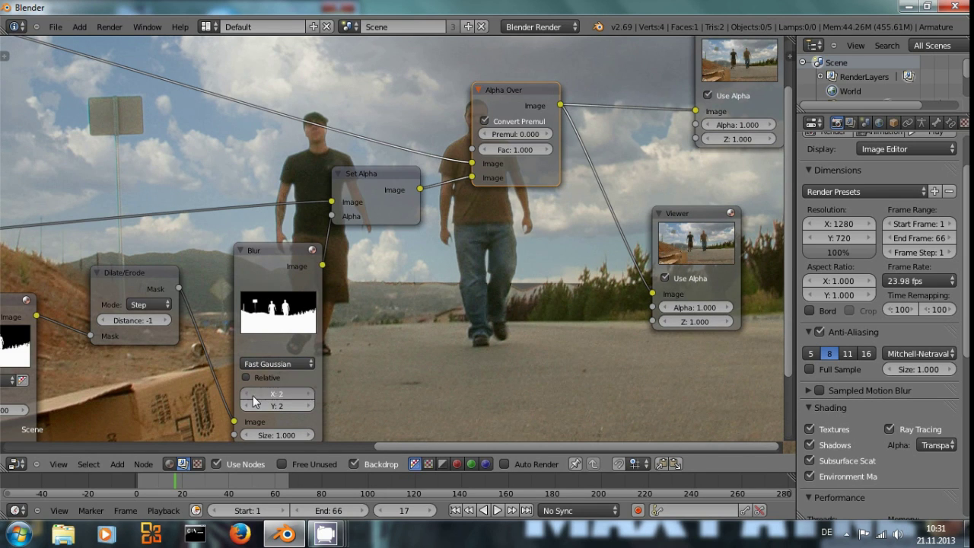
pyautogui.click(252, 395)
pyautogui.click(250, 406)
# Check the edges of the men, sign and tree line against the sky at frames 13, 18 and 25
pyautogui.moveTo(473, 309); pyautogui.dragTo(392, 231, button='middle')
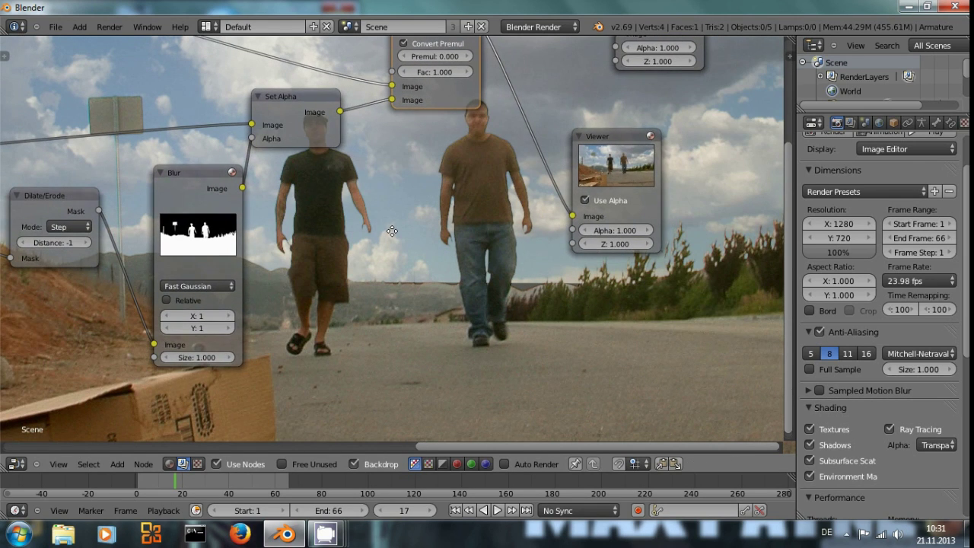
pyautogui.scroll(2, 493, 182)
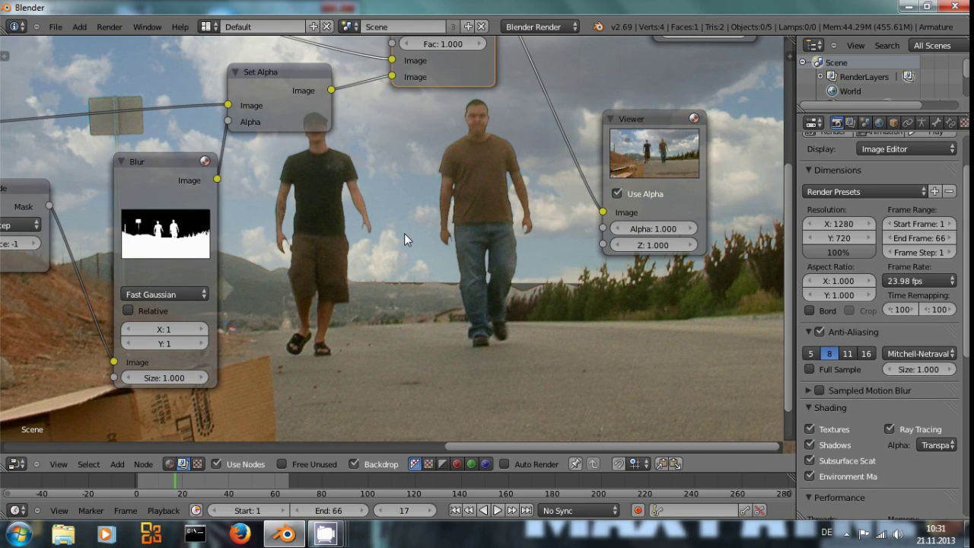
pyautogui.click(167, 481)
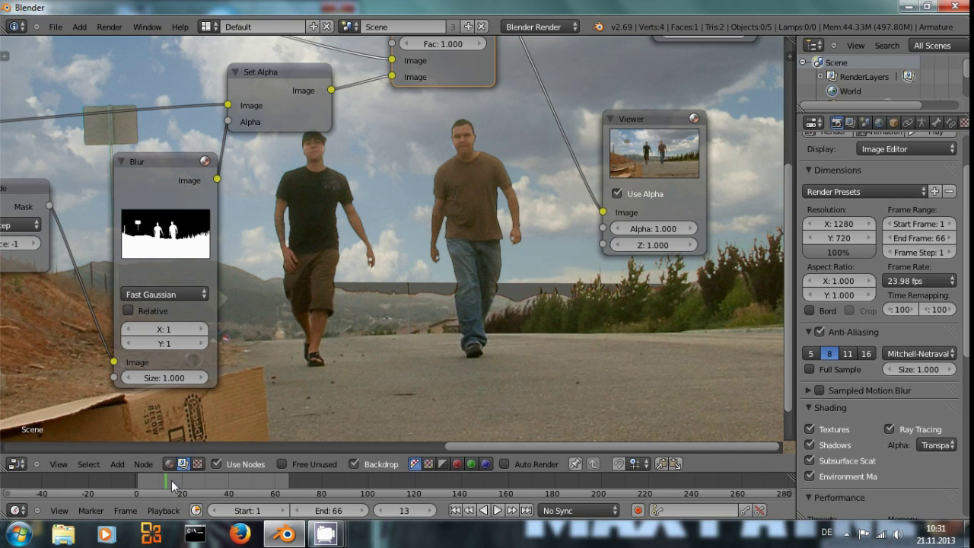
pyautogui.click(177, 483)
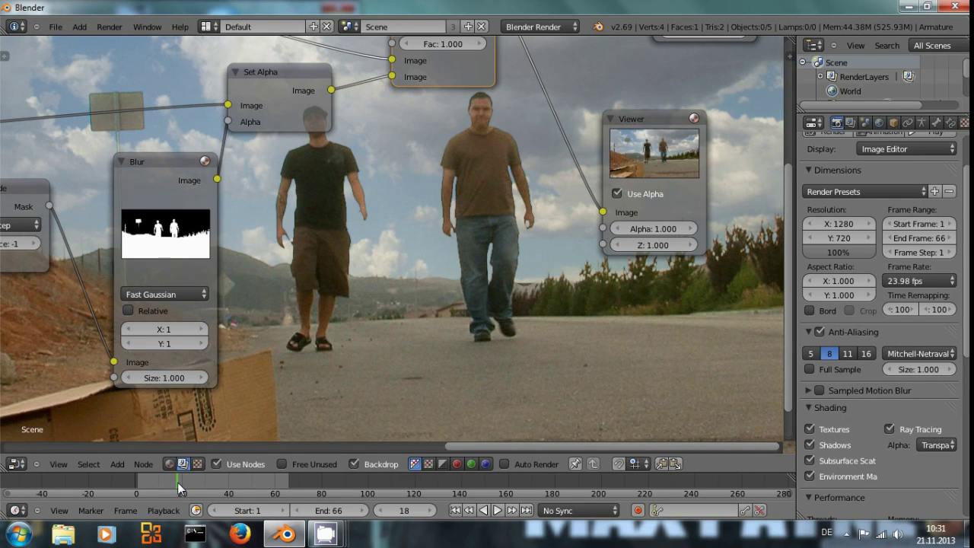
pyautogui.click(183, 484)
pyautogui.click(193, 482)
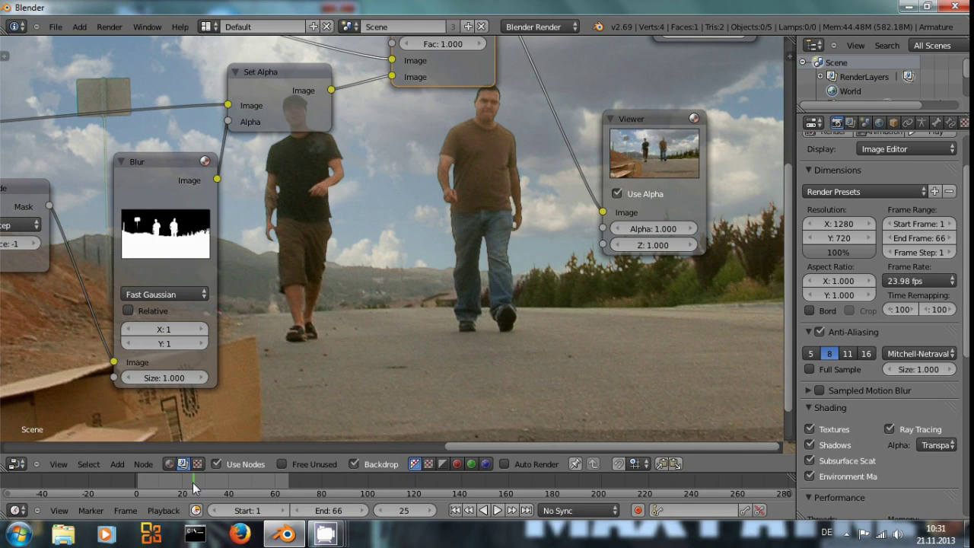
# Set the Dilate/Erode distance to 0 and check the composite's edges at frames 30 and 13
pyautogui.moveTo(323, 290); pyautogui.dragTo(602, 304, button='middle')
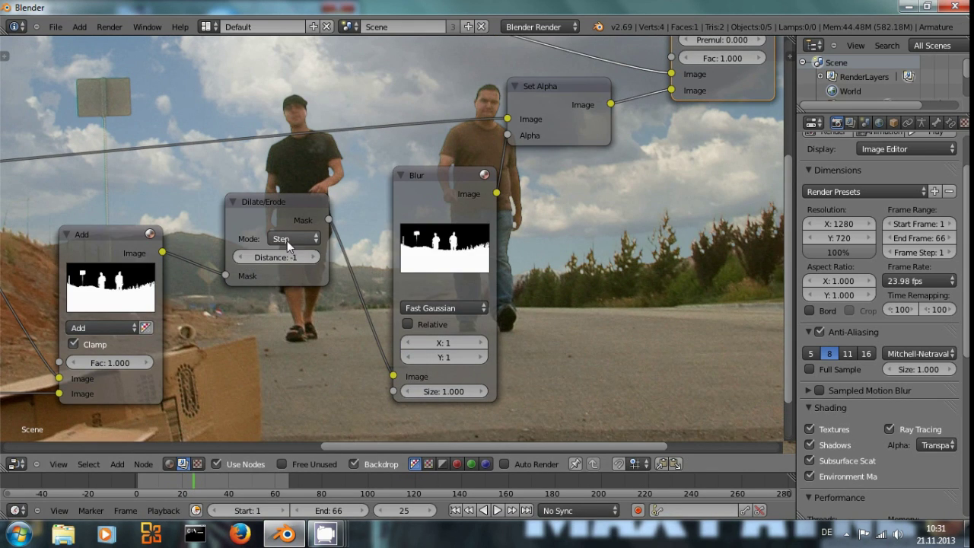
pyautogui.click(312, 260)
pyautogui.moveTo(597, 316); pyautogui.dragTo(435, 321, button='middle')
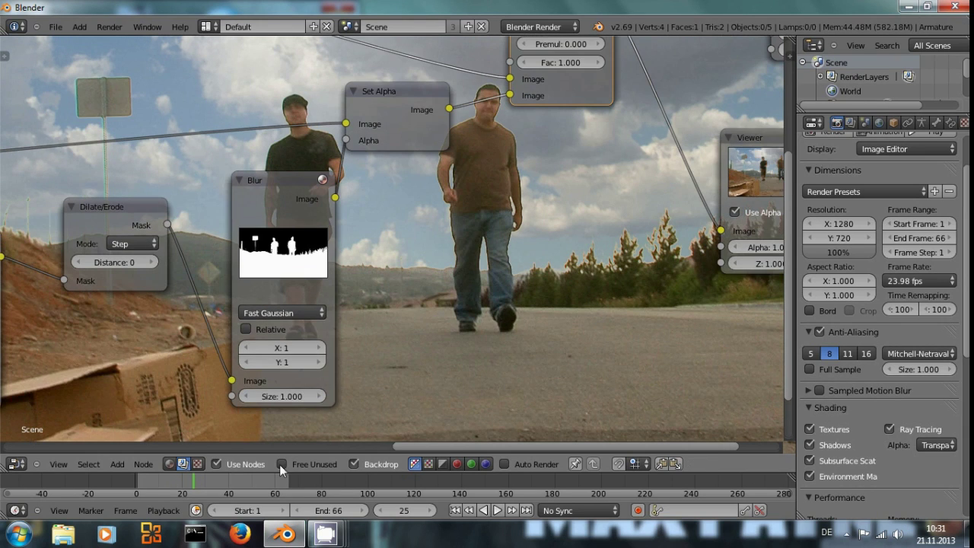
pyautogui.moveTo(197, 481); pyautogui.dragTo(205, 483)
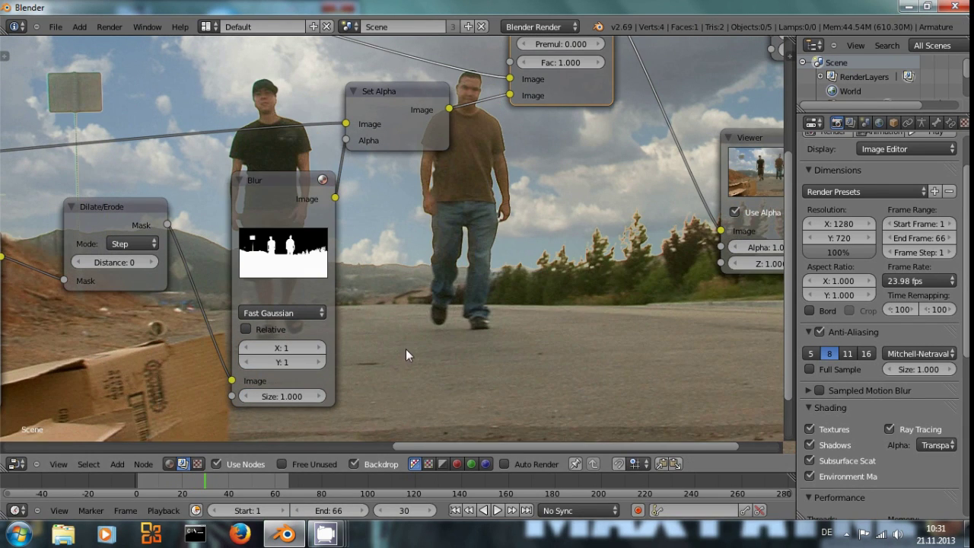
pyautogui.click(165, 479)
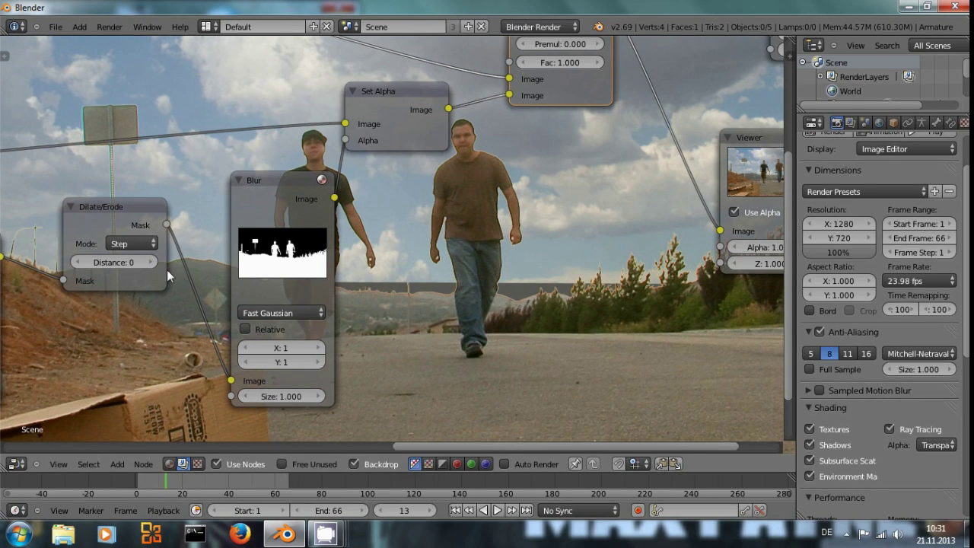
# Compare the composite's edges at frame 13 with Dilate/Erode distances of -1 and 0
pyautogui.click(77, 262)
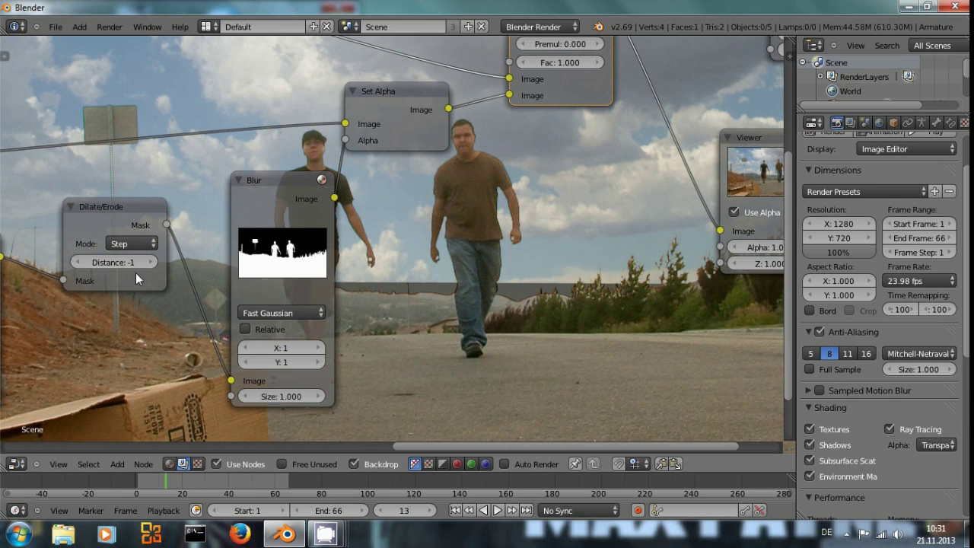
pyautogui.click(151, 261)
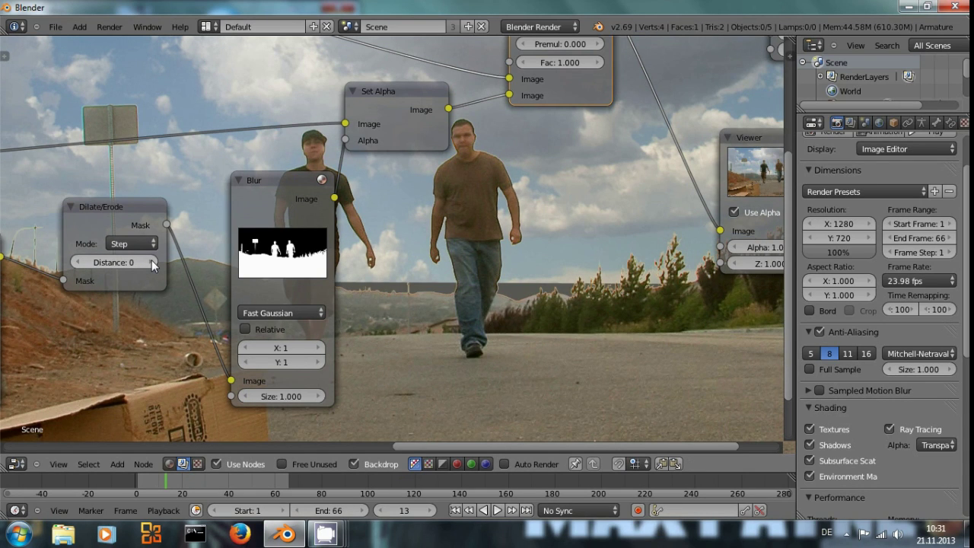
pyautogui.moveTo(592, 333); pyautogui.dragTo(530, 328, button='middle')
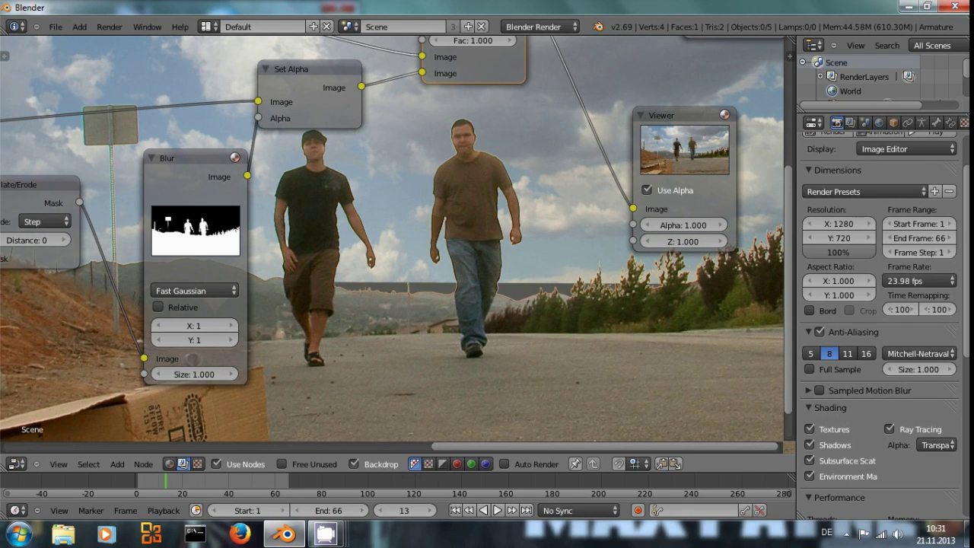
pyautogui.scroll(-4, 507, 312)
pyautogui.scroll(3, 507, 313)
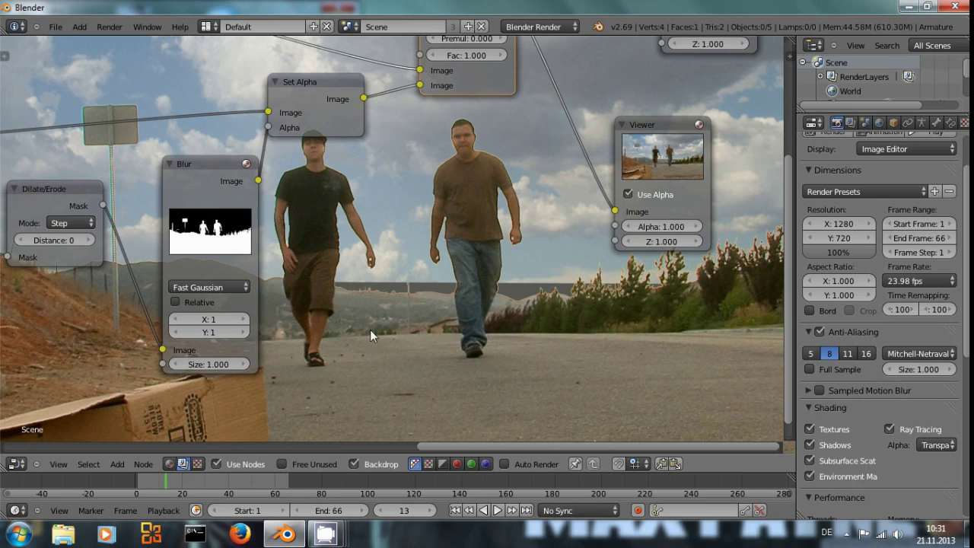
pyautogui.moveTo(370, 331); pyautogui.dragTo(457, 332, button='middle')
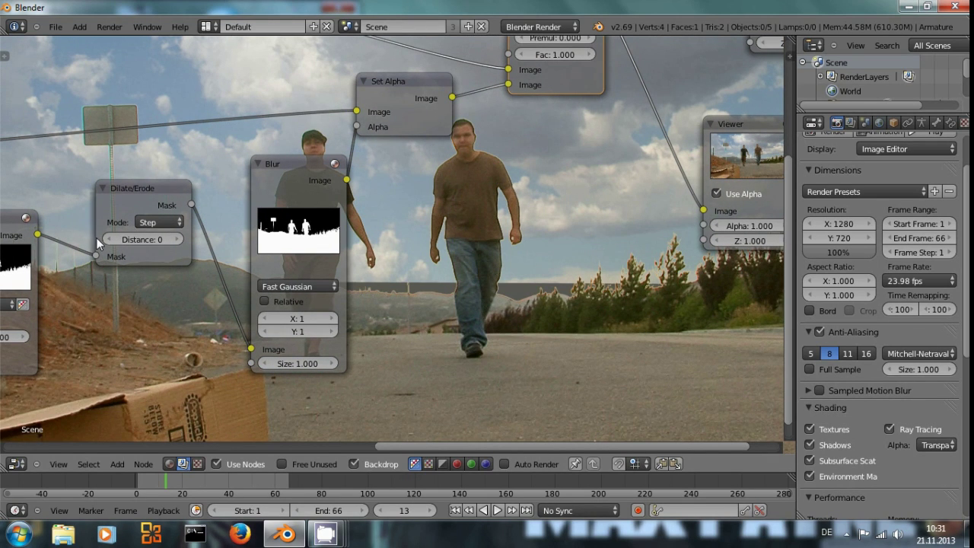
# Preview the Dilate/Erode mask in the backdrop and try its Distance mode with a distance of -1
pyautogui.click(155, 222)
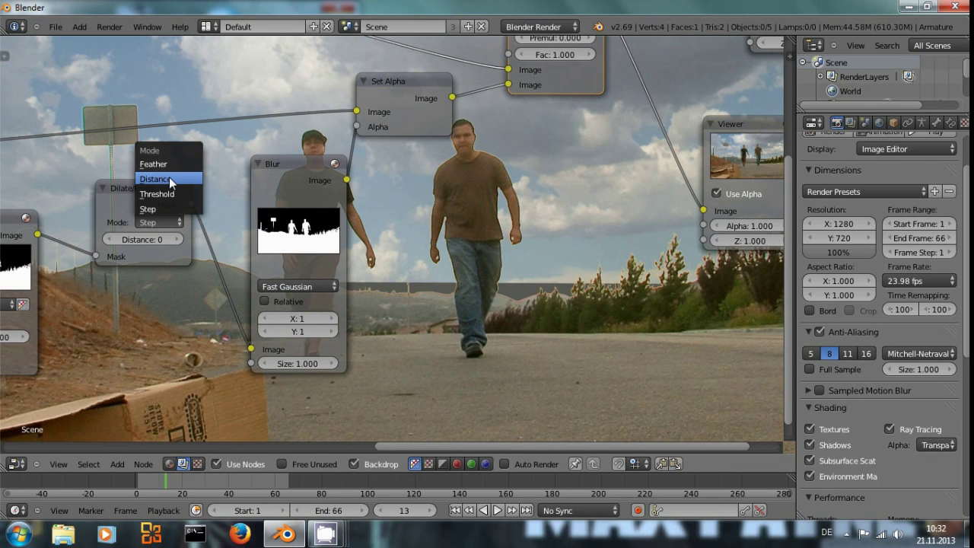
pyautogui.keyDown('ctrl'); pyautogui.keyDown('shift'); pyautogui.click(120, 193); pyautogui.keyUp('shift'); pyautogui.keyUp('ctrl')
pyautogui.click(159, 221)
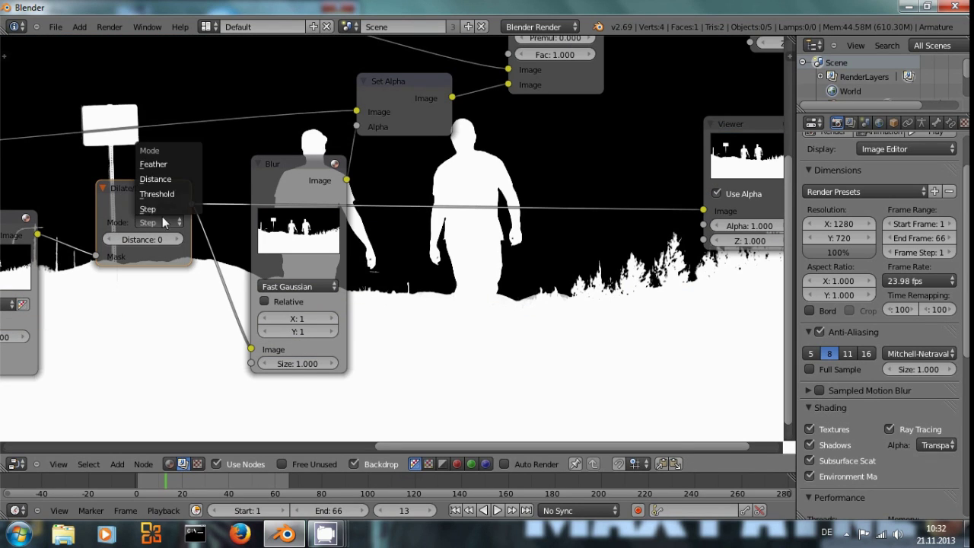
pyautogui.click(166, 178)
pyautogui.click(110, 239)
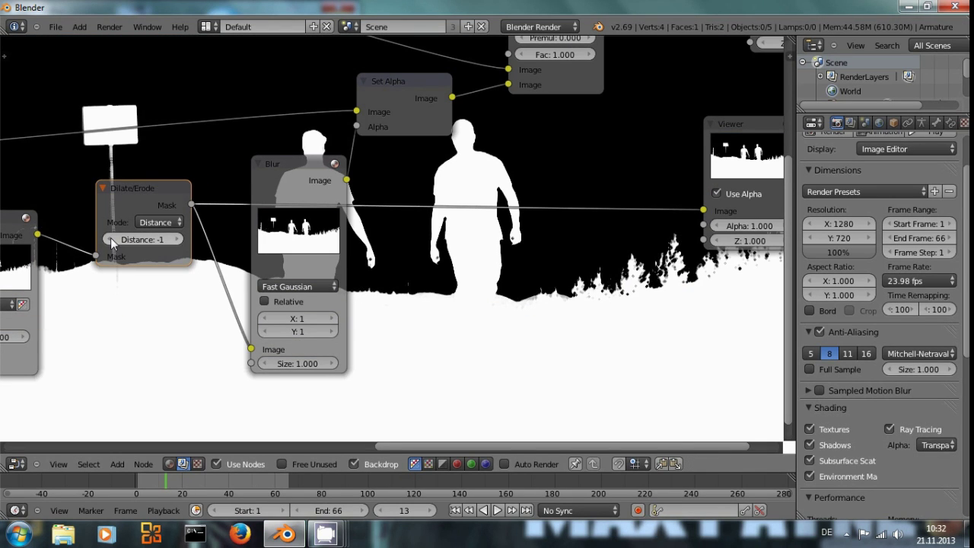
# Switch the Dilate/Erode node to Feather mode with a distance of -3, and select the Blur node
pyautogui.click(159, 221)
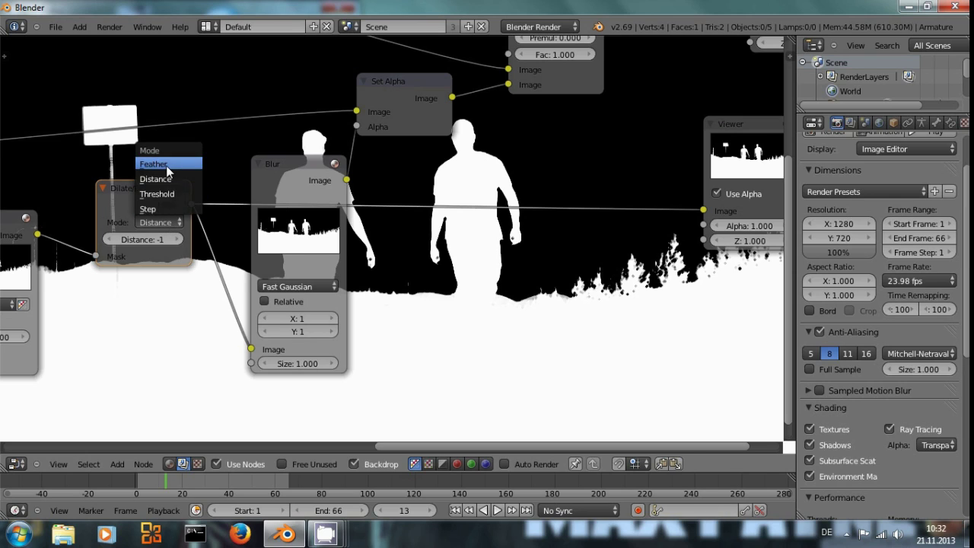
pyautogui.click(162, 164)
pyautogui.click(106, 237)
pyautogui.click(107, 237)
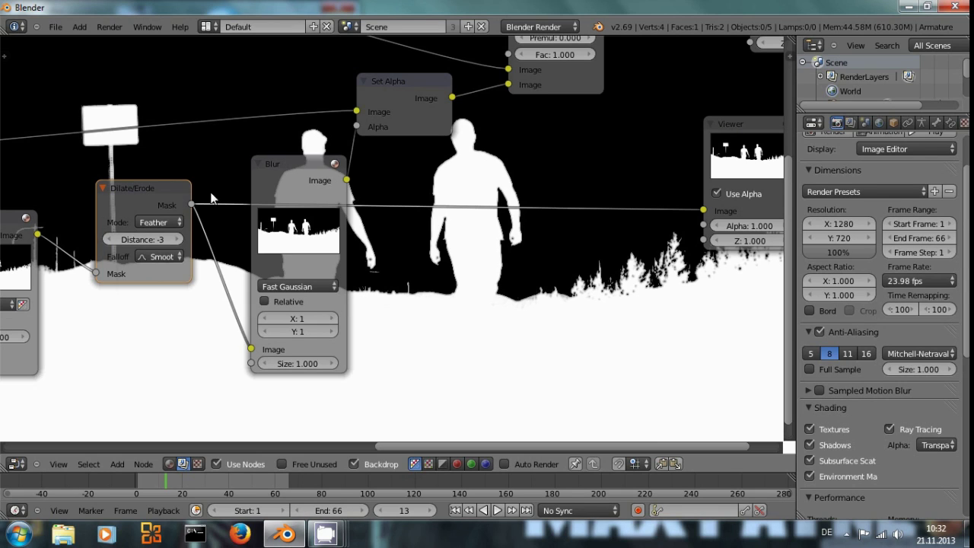
pyautogui.click(304, 172)
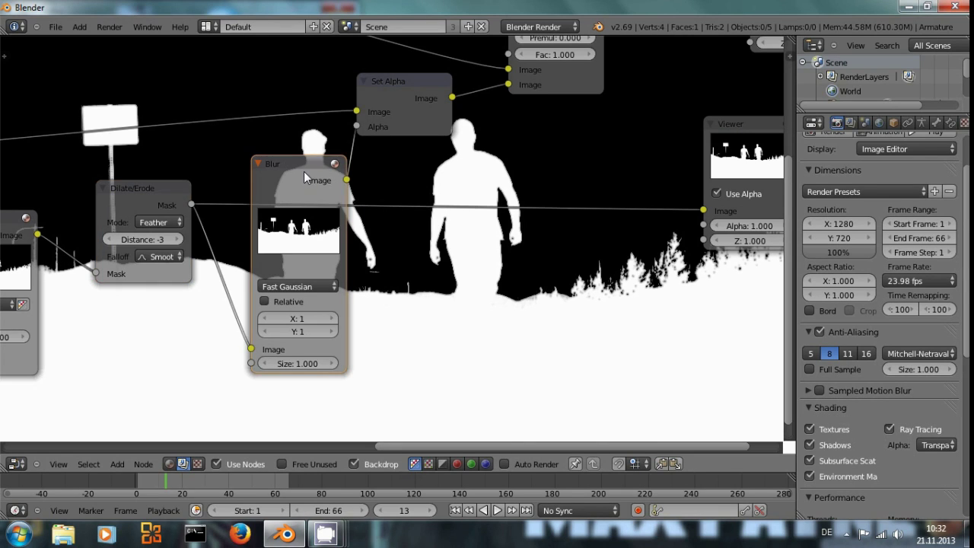
# Mute the Blur node and preview the Alpha Over composite in the backdrop
pyautogui.press('m')
pyautogui.moveTo(554, 117); pyautogui.dragTo(469, 257, button='middle')
pyautogui.keyDown('ctrl'); pyautogui.keyDown('shift'); pyautogui.click(456, 129); pyautogui.keyUp('shift'); pyautogui.keyUp('ctrl')
pyautogui.moveTo(472, 312); pyautogui.dragTo(402, 172, button='middle')
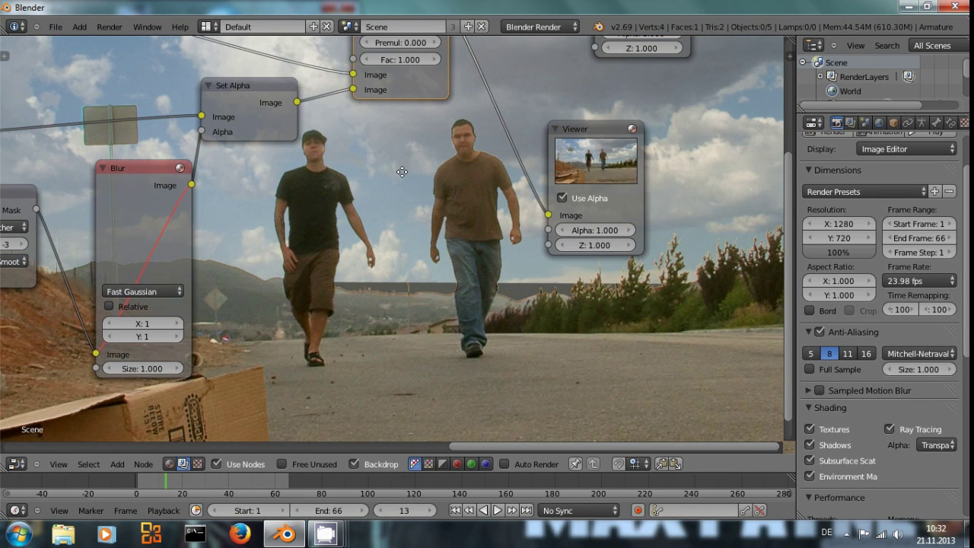
# Check the Dilate/Erode mask in the backdrop, and switch the preview back to the Alpha Over composite
pyautogui.moveTo(402, 172); pyautogui.dragTo(484, 201, button='middle')
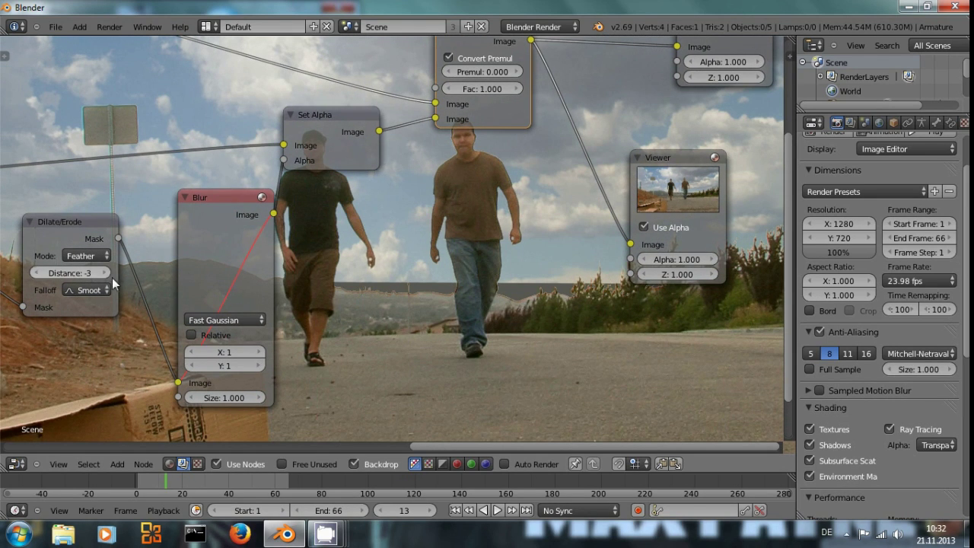
pyautogui.keyDown('ctrl'); pyautogui.keyDown('shift'); pyautogui.click(75, 231); pyautogui.keyUp('shift'); pyautogui.keyUp('ctrl')
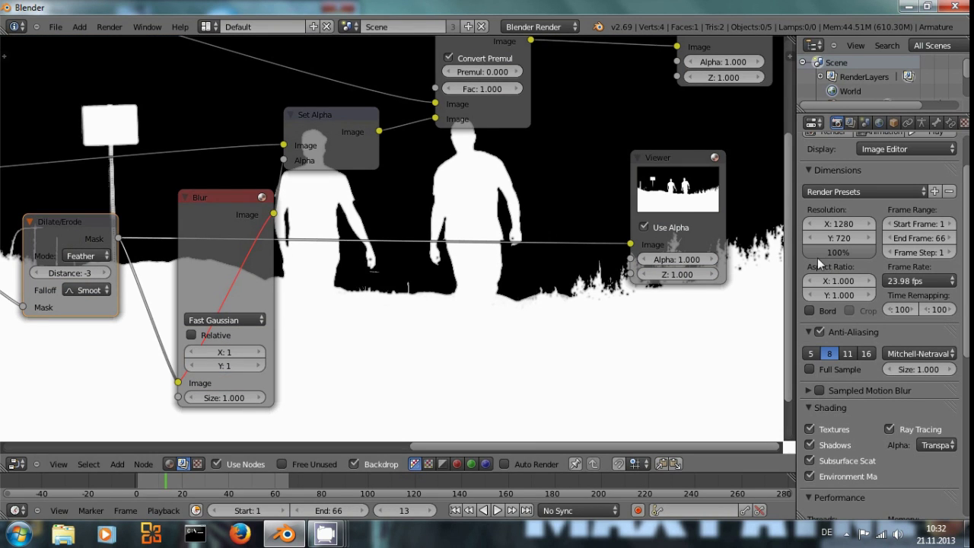
pyautogui.moveTo(489, 72); pyautogui.dragTo(487, 213, button='middle')
pyautogui.keyDown('ctrl'); pyautogui.keyDown('shift'); pyautogui.click(474, 159); pyautogui.keyUp('shift'); pyautogui.keyUp('ctrl')
pyautogui.moveTo(517, 340); pyautogui.dragTo(462, 143, button='middle')
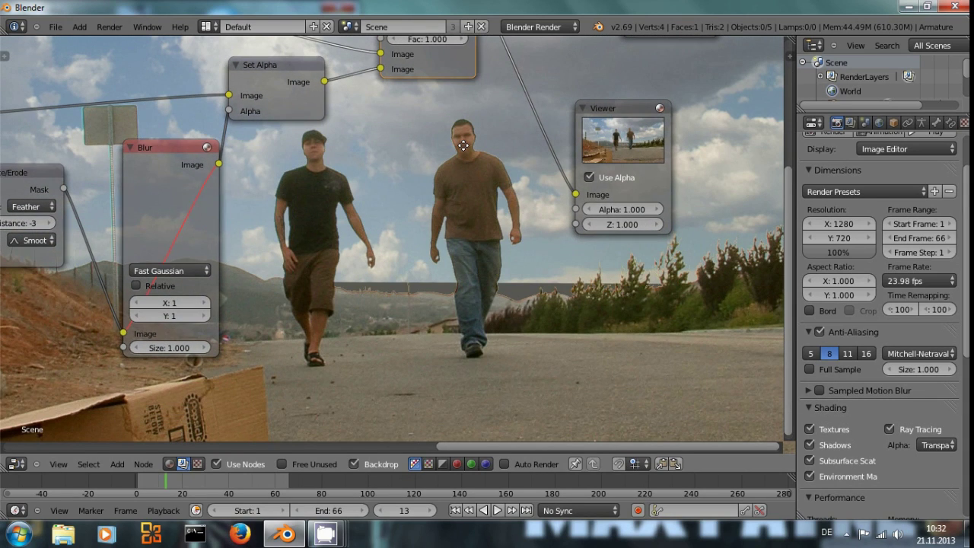
# Unmute the Blur node and set its X and Y blur to 0
pyautogui.click(174, 198)
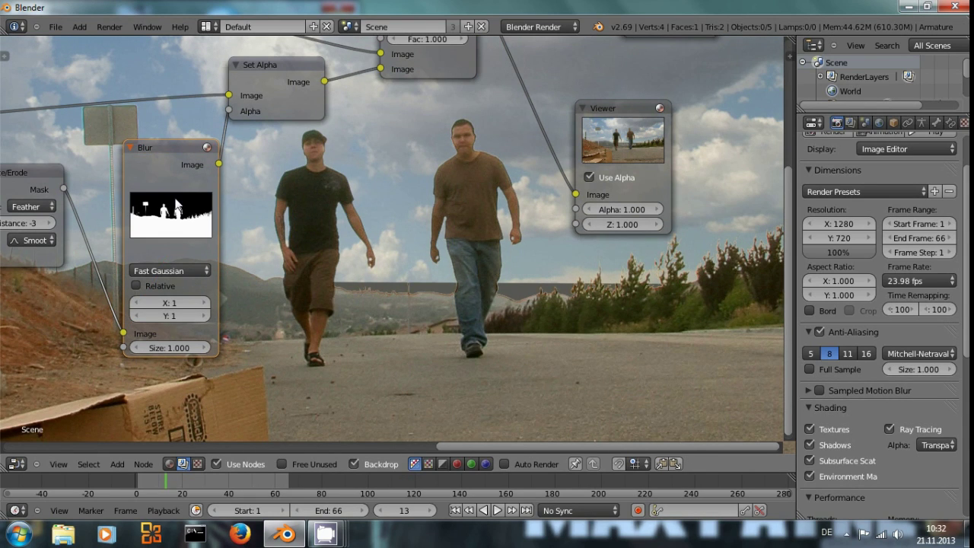
pyautogui.click(135, 303)
pyautogui.click(135, 316)
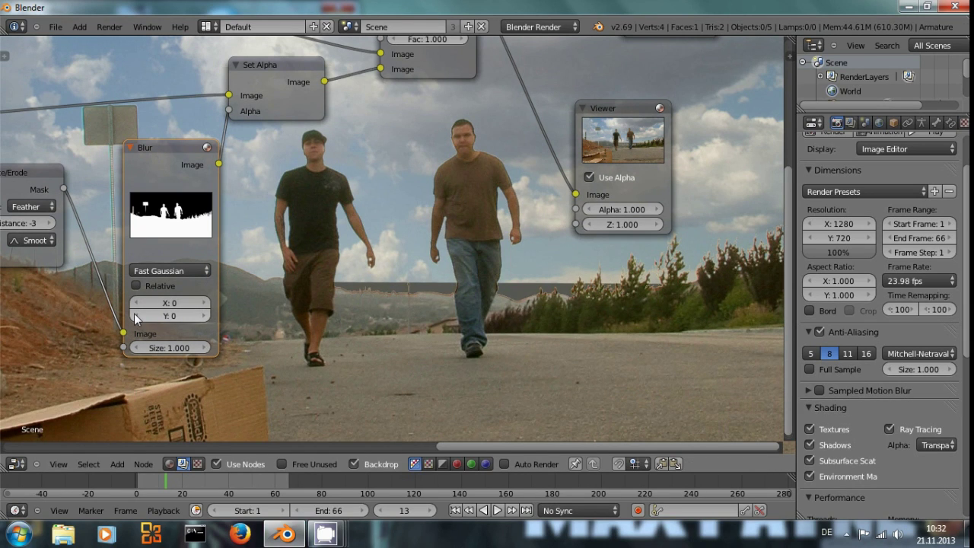
pyautogui.moveTo(584, 292); pyautogui.dragTo(555, 341, button='middle')
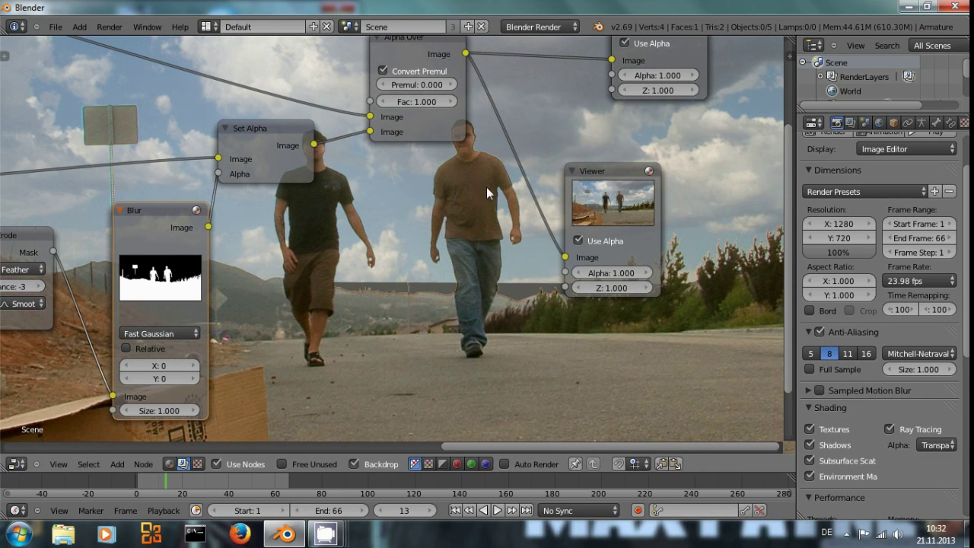
pyautogui.moveTo(534, 270); pyautogui.dragTo(534, 177, button='middle')
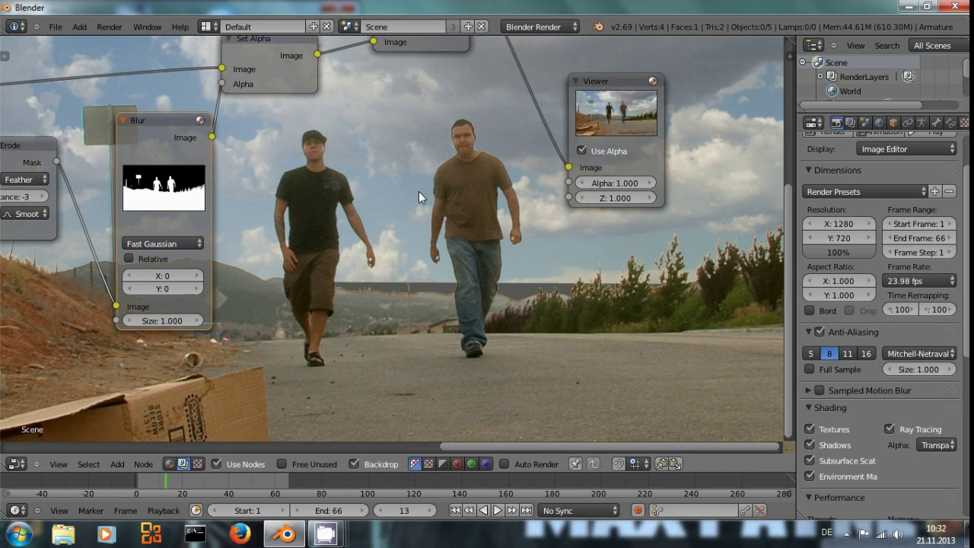
pyautogui.moveTo(419, 191); pyautogui.dragTo(524, 303, button='middle')
pyautogui.moveTo(530, 305); pyautogui.dragTo(495, 247, button='middle')
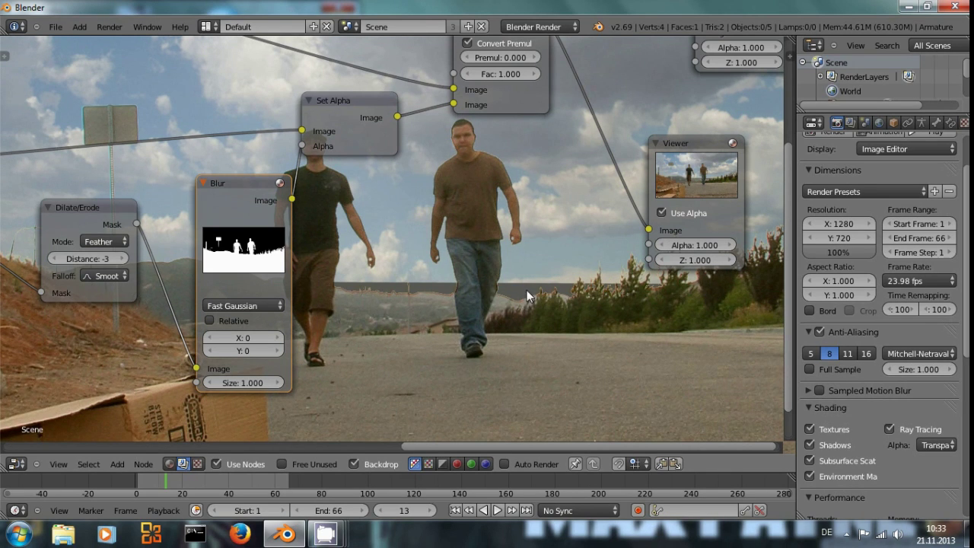
# Switch to the 3D View and scrub the timeline to frame 34 to check the sky plane against the footage
pyautogui.click(17, 463)
pyautogui.click(31, 449)
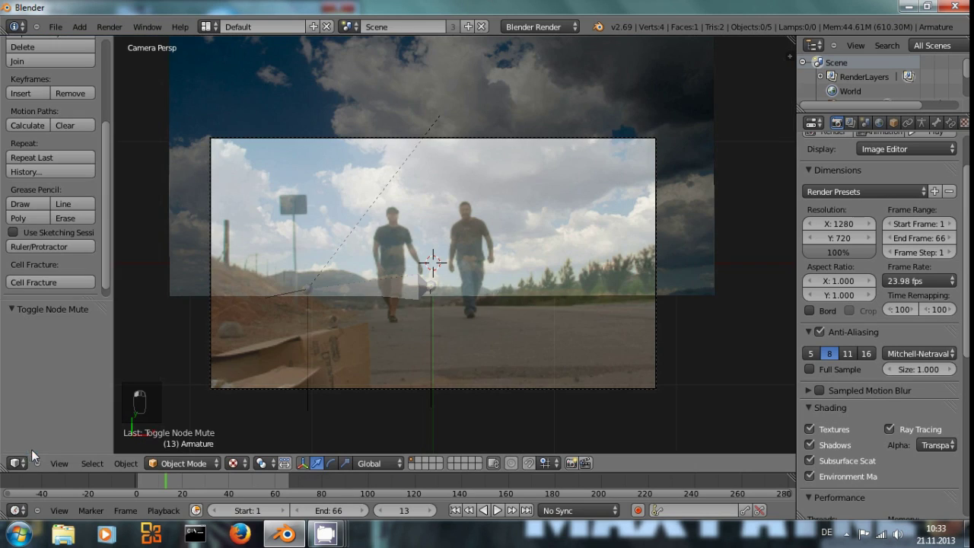
pyautogui.scroll(1, 606, 341)
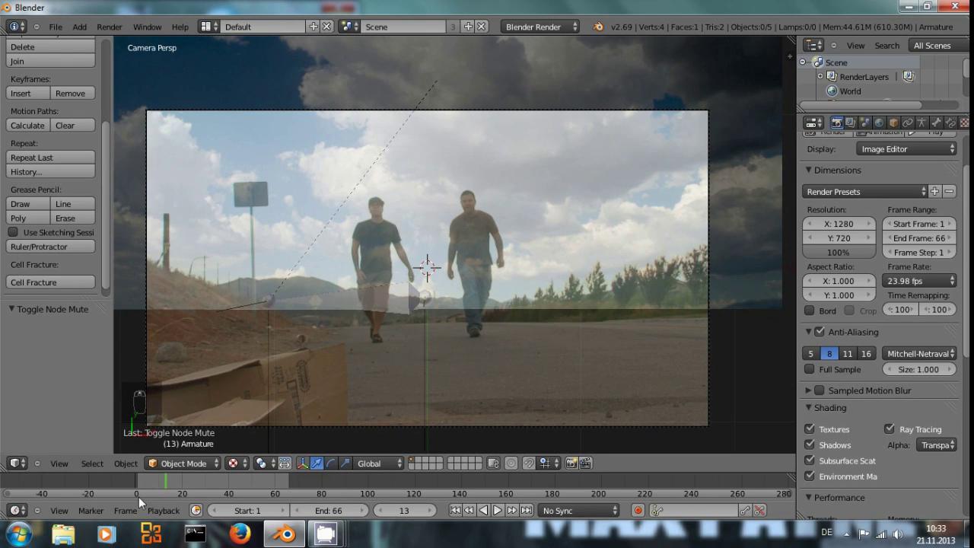
pyautogui.moveTo(154, 484); pyautogui.dragTo(215, 480)
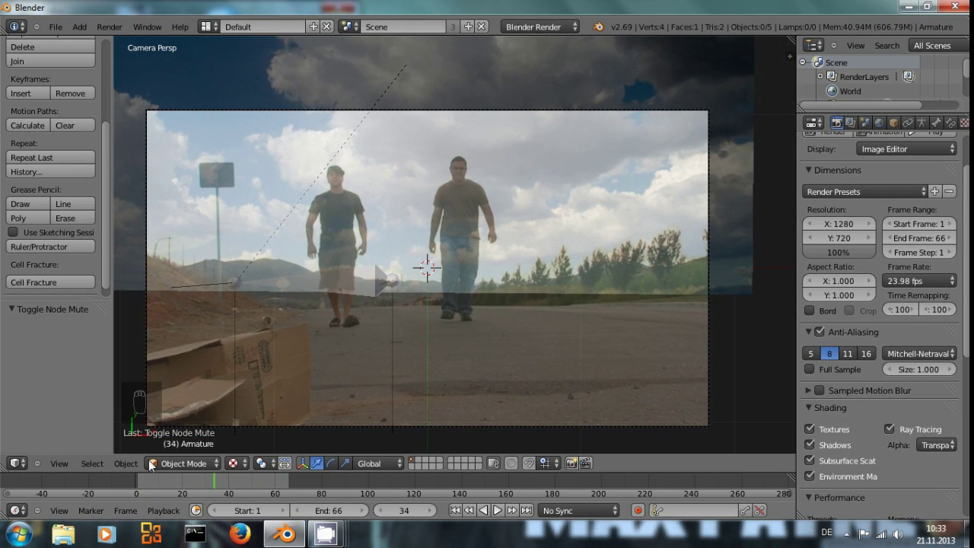
# Return to the Node Editor, render frame 34 to check the sky composite, and close the render
pyautogui.click(25, 463)
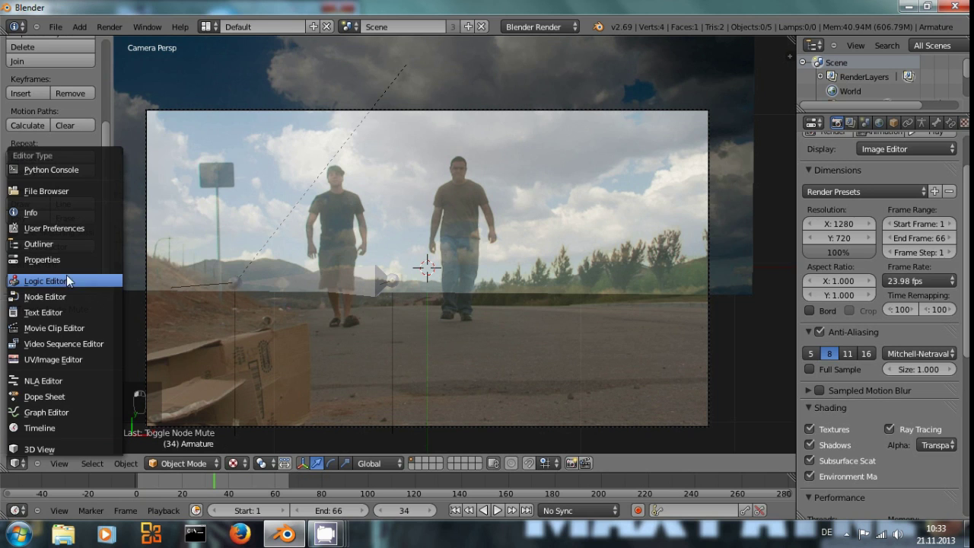
pyautogui.click(58, 299)
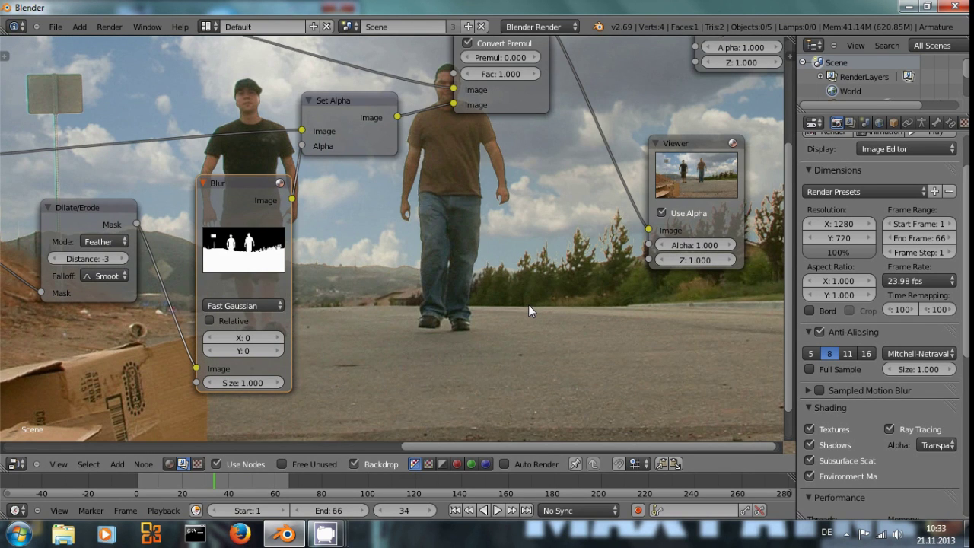
pyautogui.press('F12')
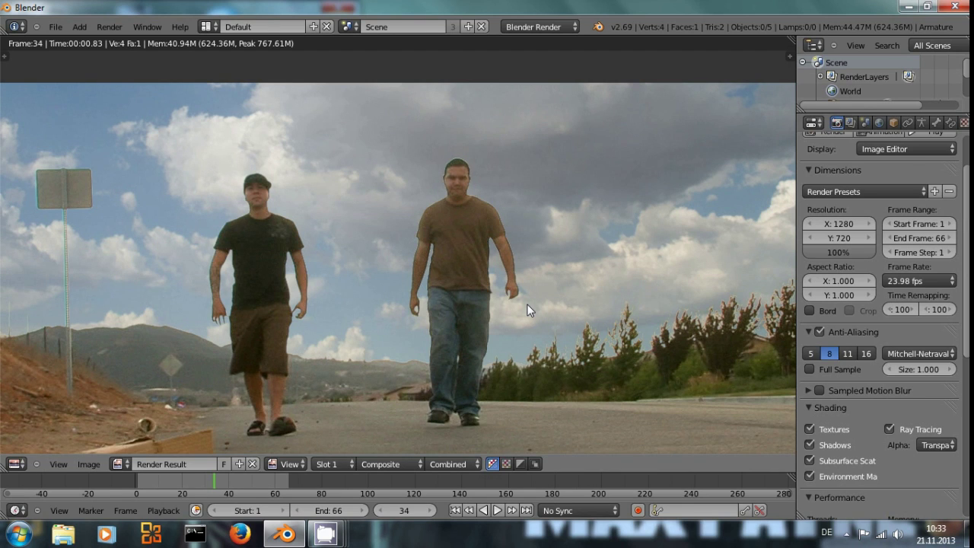
pyautogui.press('Escape')
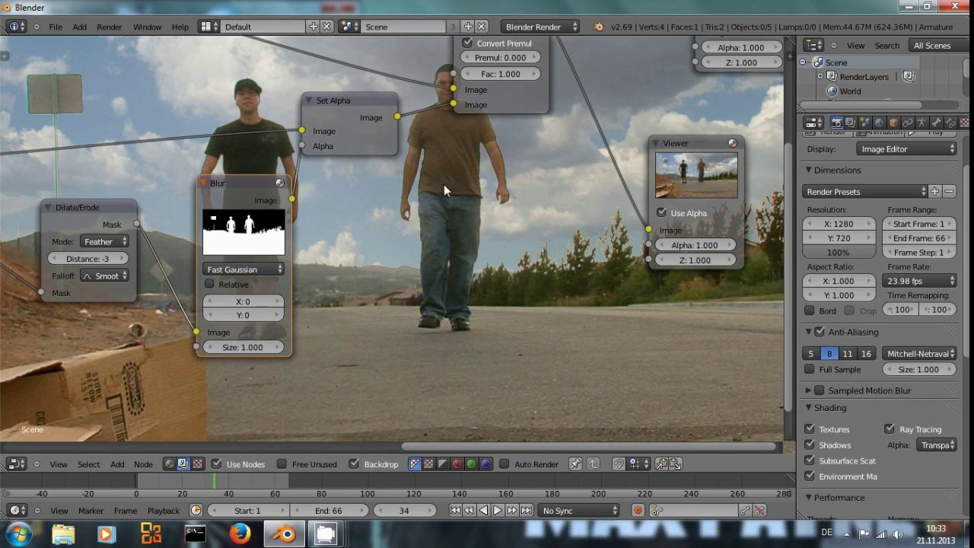
# Go to frame 9, render it to inspect the edges against the sky, and close the render
pyautogui.moveTo(523, 216); pyautogui.dragTo(470, 271, button='middle')
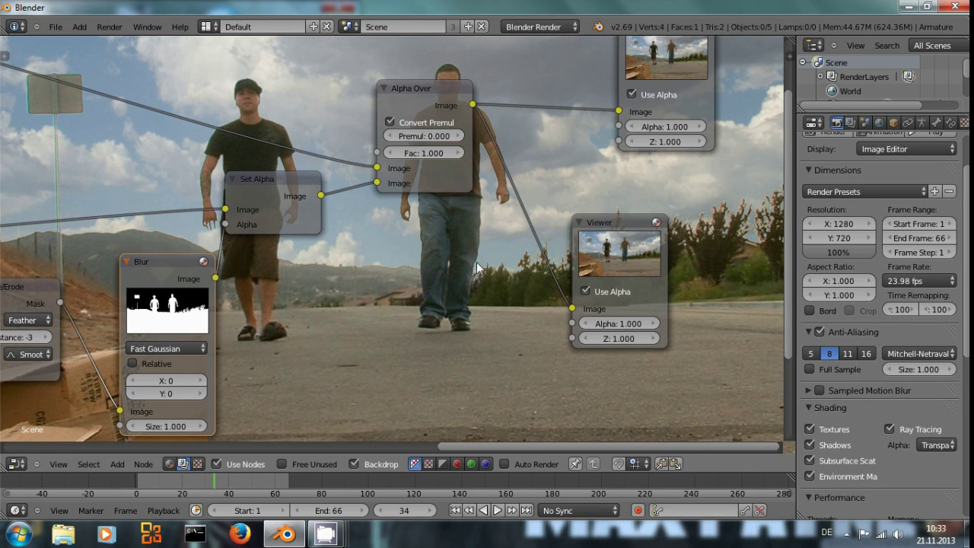
pyautogui.scroll(-1, 468, 260)
pyautogui.click(157, 482)
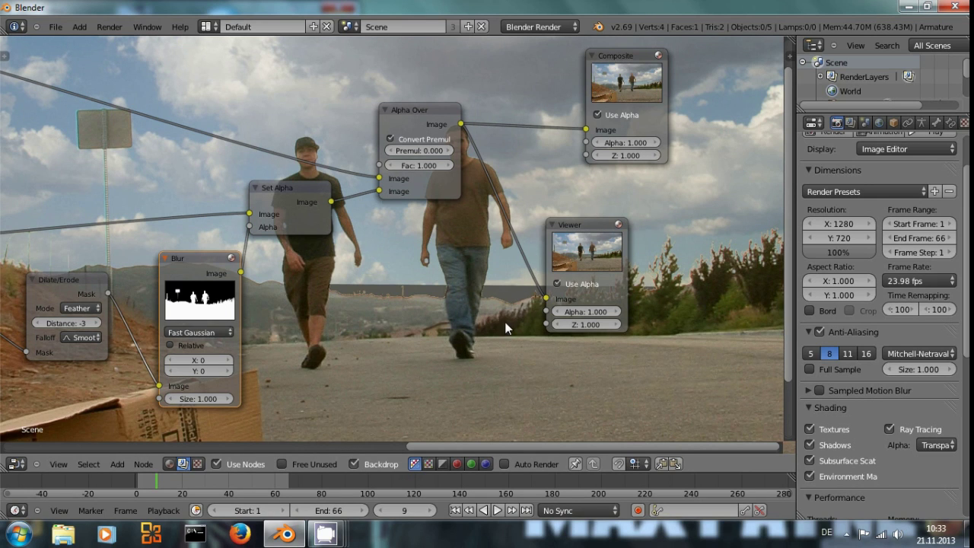
pyautogui.press('F12')
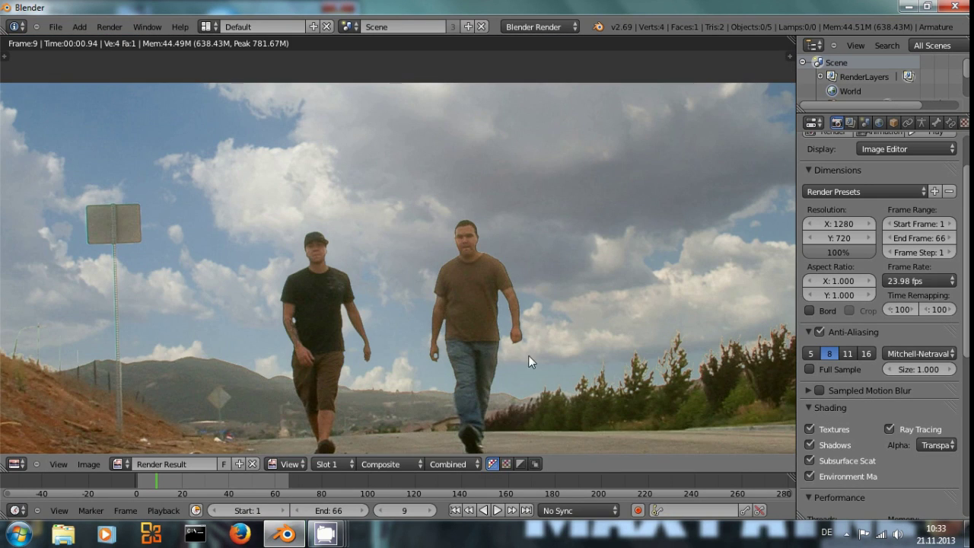
pyautogui.press('Escape')
pyautogui.moveTo(501, 306); pyautogui.dragTo(573, 287, button='middle')
pyautogui.moveTo(669, 355); pyautogui.dragTo(500, 384, button='middle')
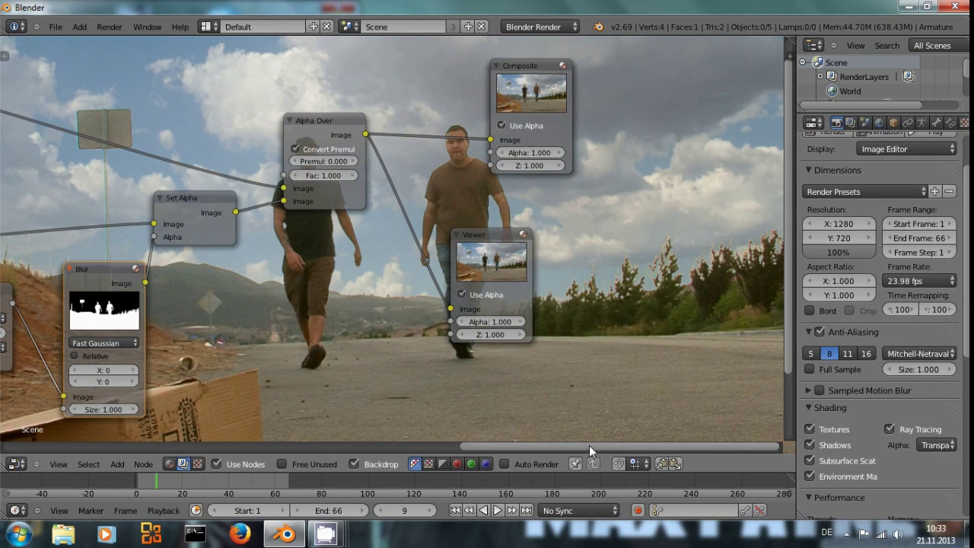
pyautogui.moveTo(589, 445); pyautogui.dragTo(619, 450)
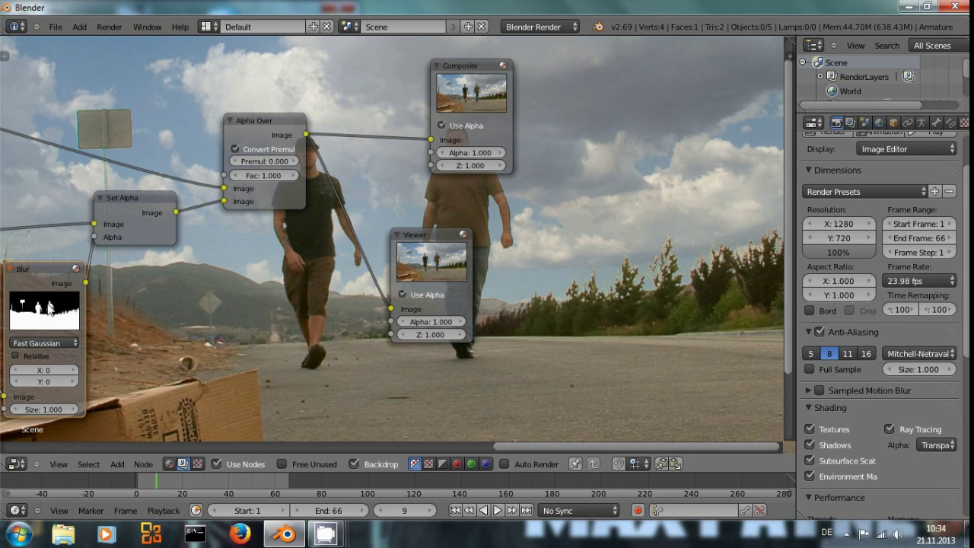
pyautogui.moveTo(482, 278); pyautogui.dragTo(482, 175, button='middle')
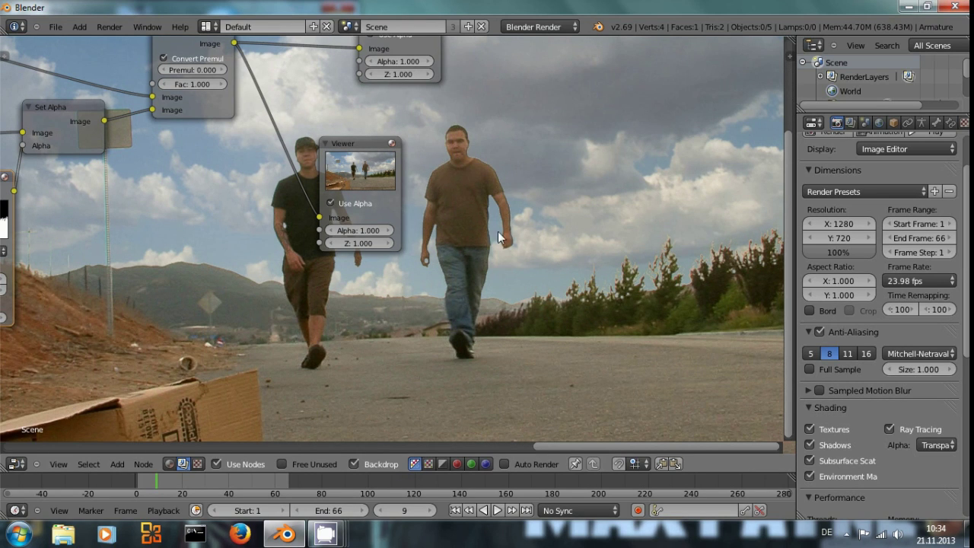
pyautogui.moveTo(638, 319); pyautogui.dragTo(668, 313, button='middle')
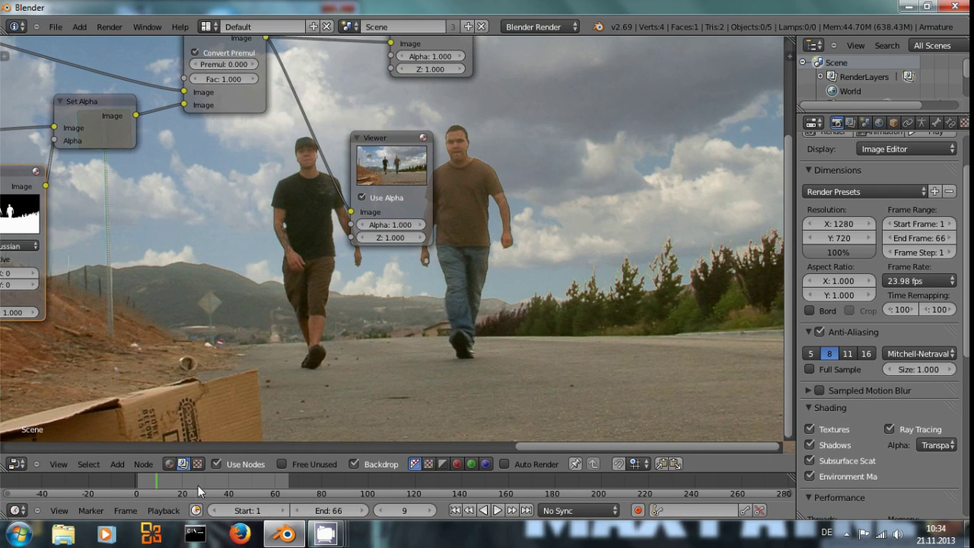
# Jump to frame 1 and create a new mask named Trees for the footage in the Movie Clip Editor
pyautogui.click(456, 510)
pyautogui.moveTo(569, 330); pyautogui.dragTo(615, 291, button='middle')
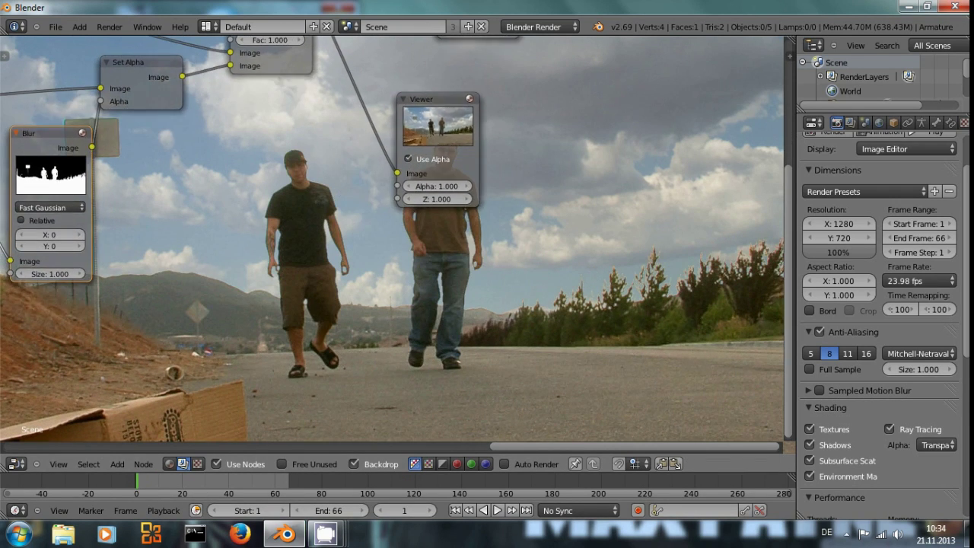
pyautogui.click(16, 464)
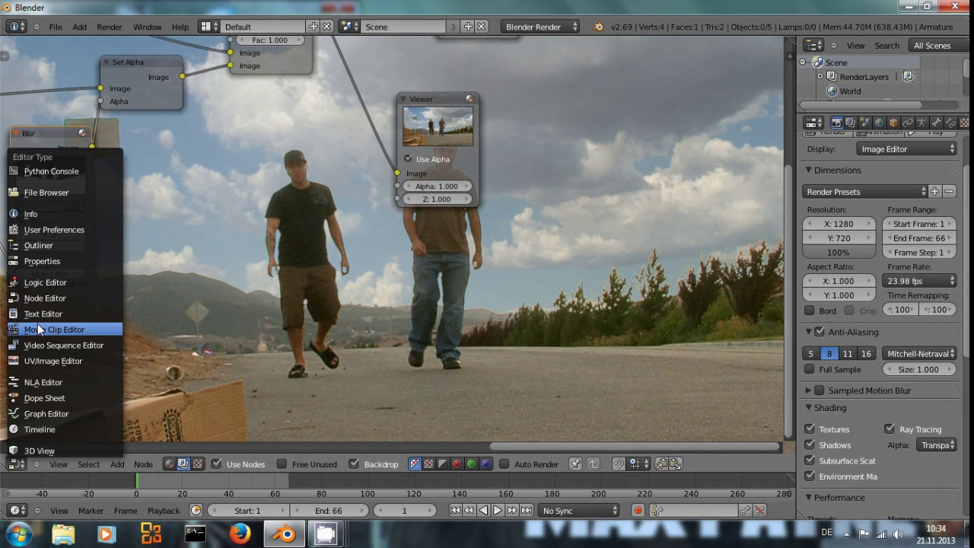
pyautogui.click(37, 328)
pyautogui.moveTo(635, 225); pyautogui.dragTo(592, 256, button='middle')
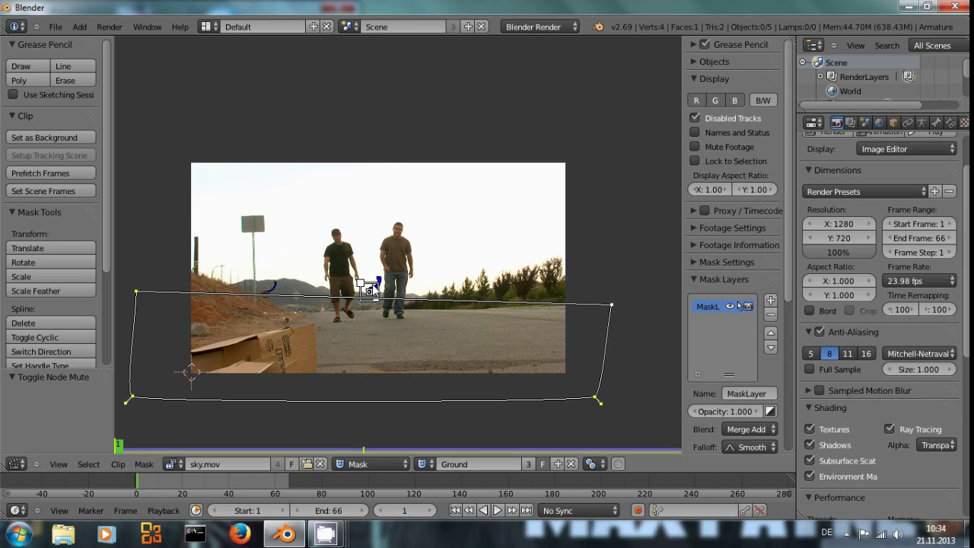
pyautogui.click(557, 466)
pyautogui.write('Trees')
pyautogui.press('Return')
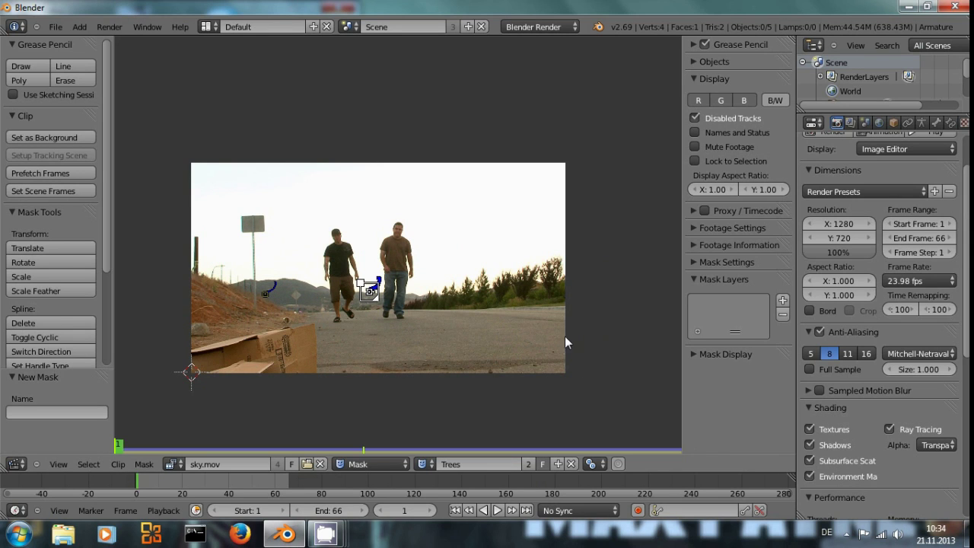
# At frame 66, draw a closed four-point mask spline around the row of trees beside the right-hand man, extending past the footage's right edge
pyautogui.scroll(2, 550, 325)
pyautogui.moveTo(550, 326); pyautogui.dragTo(438, 284, button='middle')
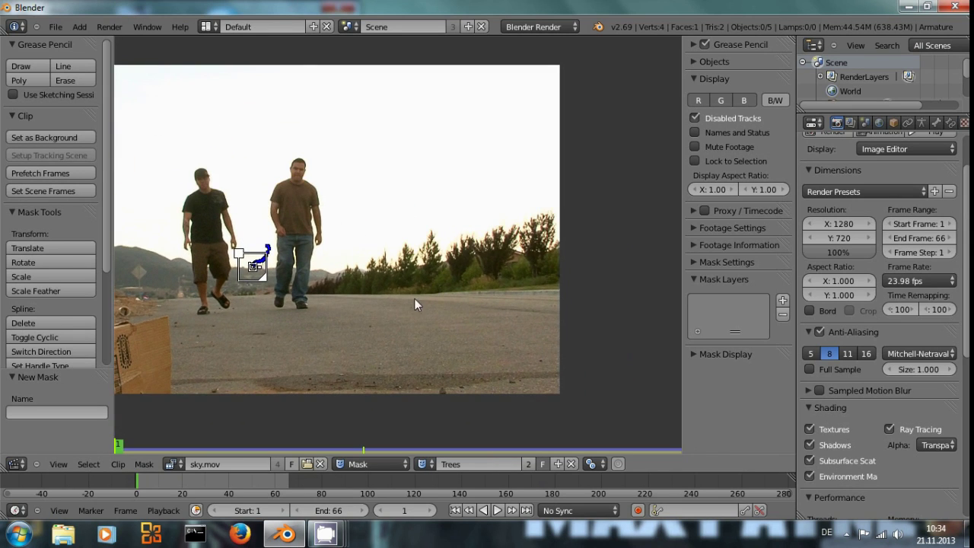
pyautogui.moveTo(237, 486); pyautogui.dragTo(288, 485)
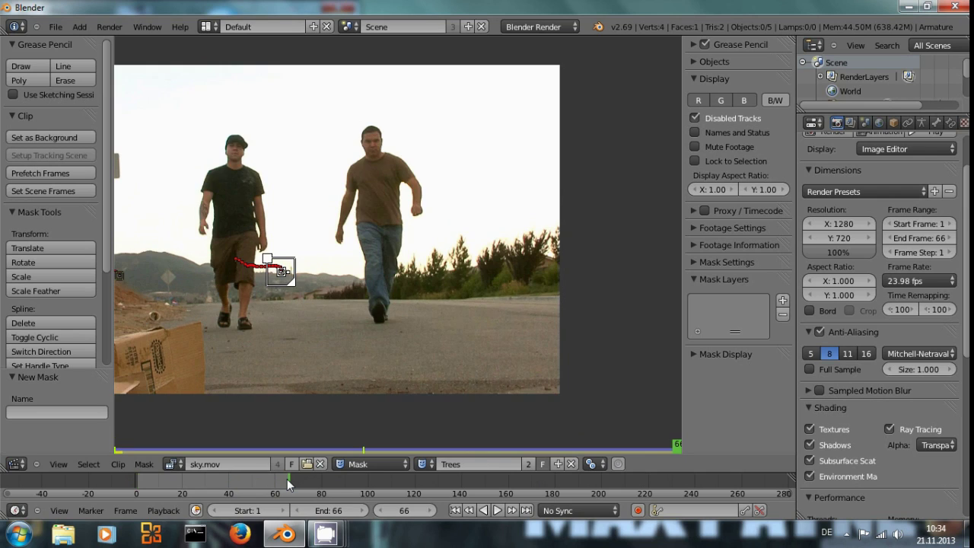
pyautogui.moveTo(498, 297); pyautogui.dragTo(455, 348, button='middle')
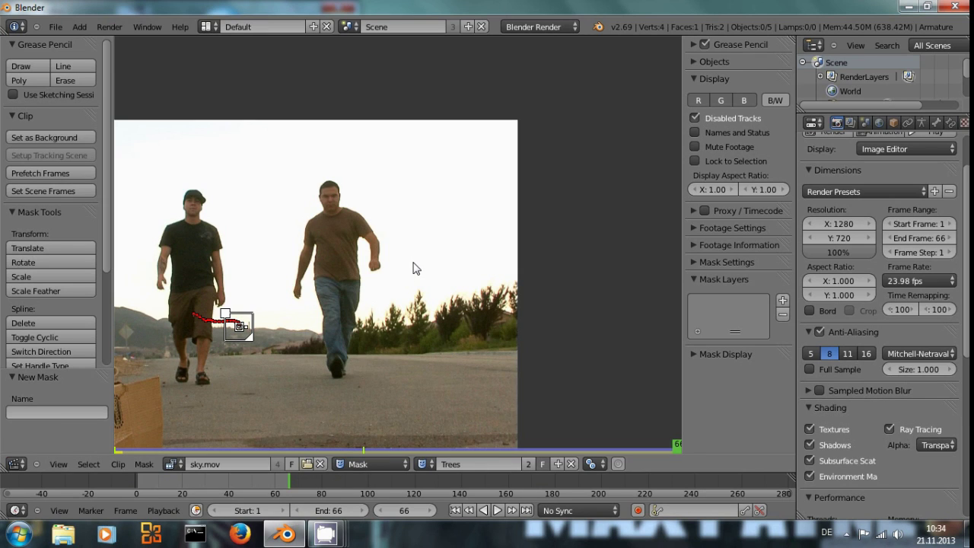
pyautogui.scroll(1, 412, 272)
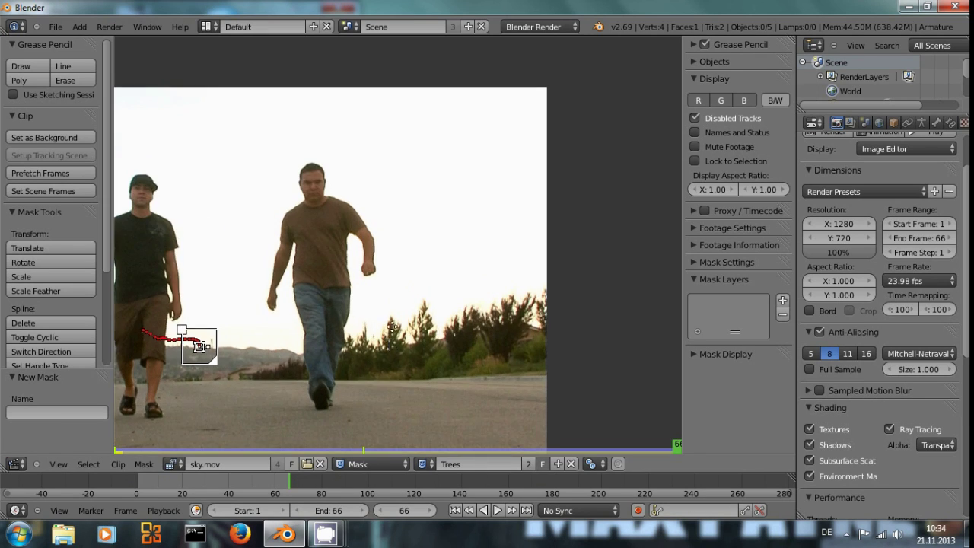
pyautogui.moveTo(392, 327); pyautogui.dragTo(413, 255, button='middle')
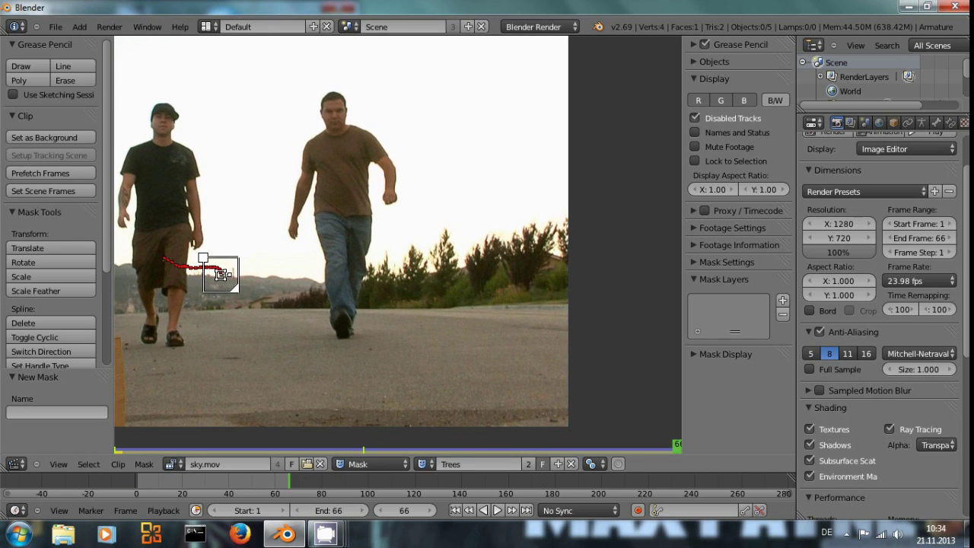
pyautogui.keyDown('ctrl'); pyautogui.click(382, 234); pyautogui.keyUp('ctrl')
pyautogui.keyDown('ctrl'); pyautogui.click(380, 292); pyautogui.keyUp('ctrl')
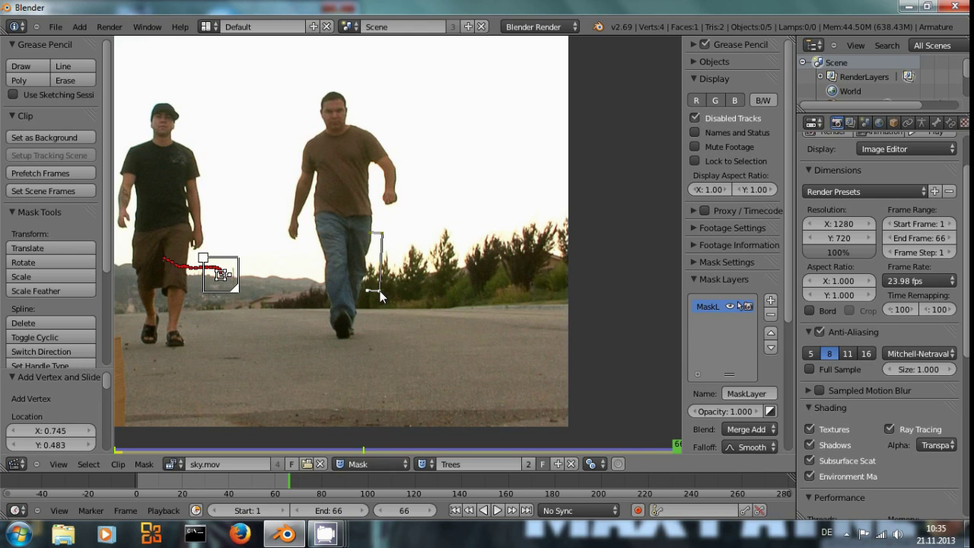
pyautogui.keyDown('ctrl'); pyautogui.click(583, 285); pyautogui.keyUp('ctrl')
pyautogui.keyDown('ctrl'); pyautogui.click(592, 203); pyautogui.keyUp('ctrl')
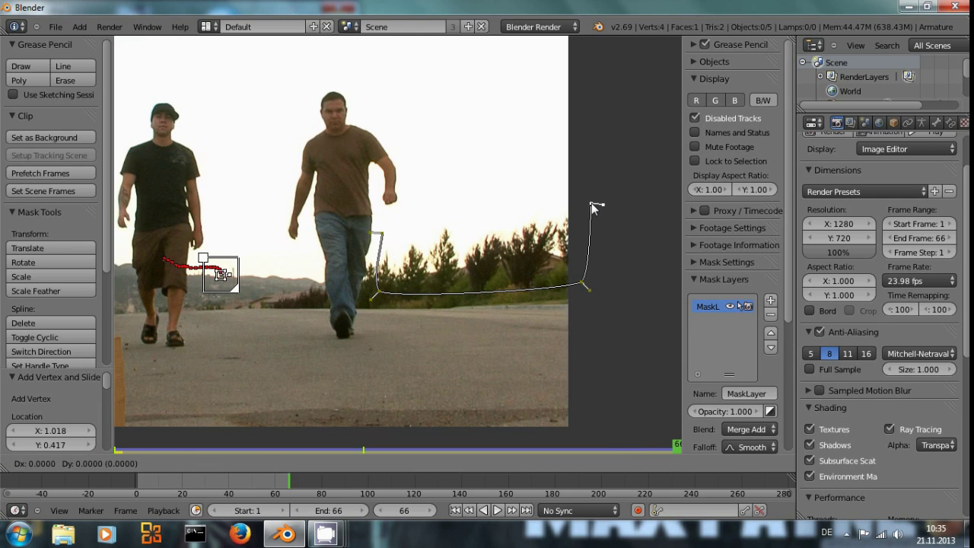
pyautogui.hotkey('alt', 'c')
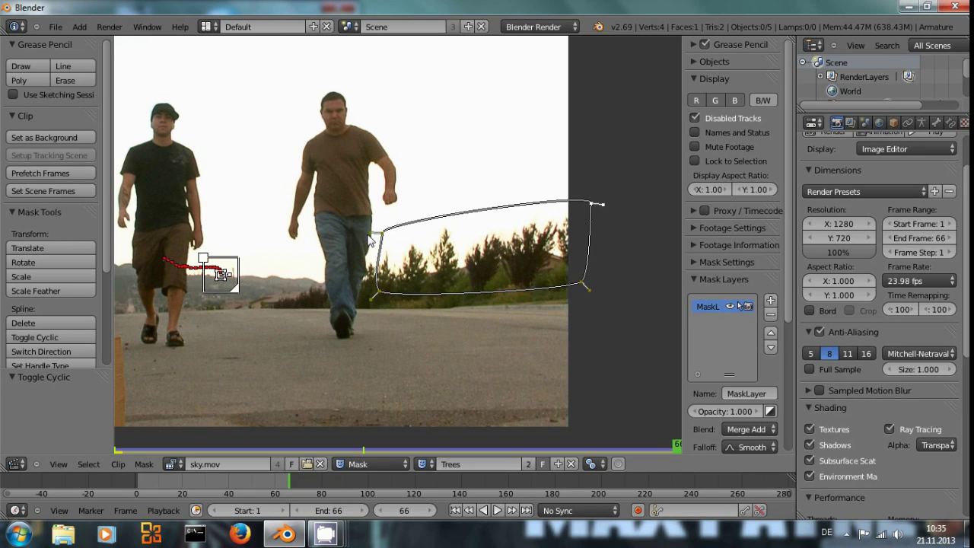
# Adjust the corner points and handles of the Trees mask spline to round its outline around the trees
pyautogui.moveTo(381, 235); pyautogui.dragTo(381, 296)
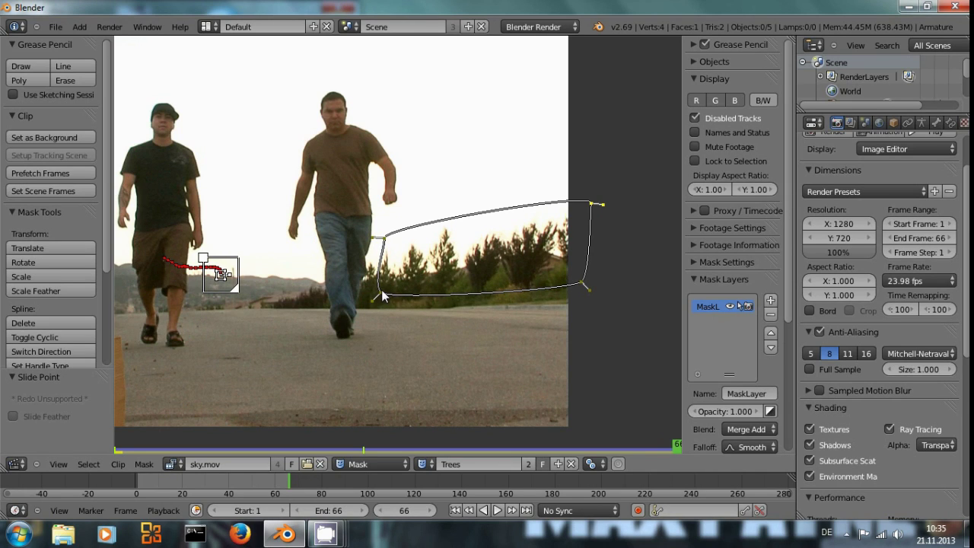
pyautogui.moveTo(372, 237); pyautogui.dragTo(375, 229)
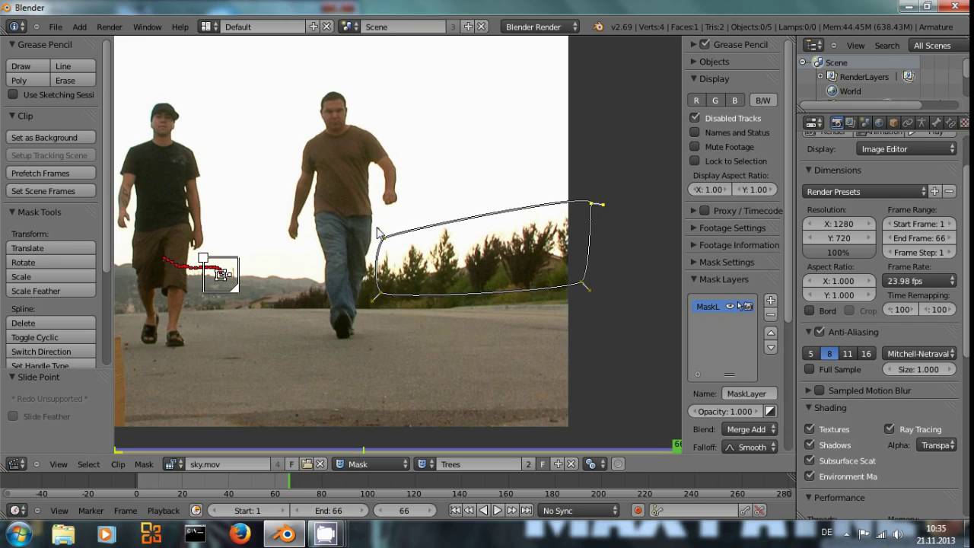
pyautogui.moveTo(602, 204); pyautogui.dragTo(608, 195)
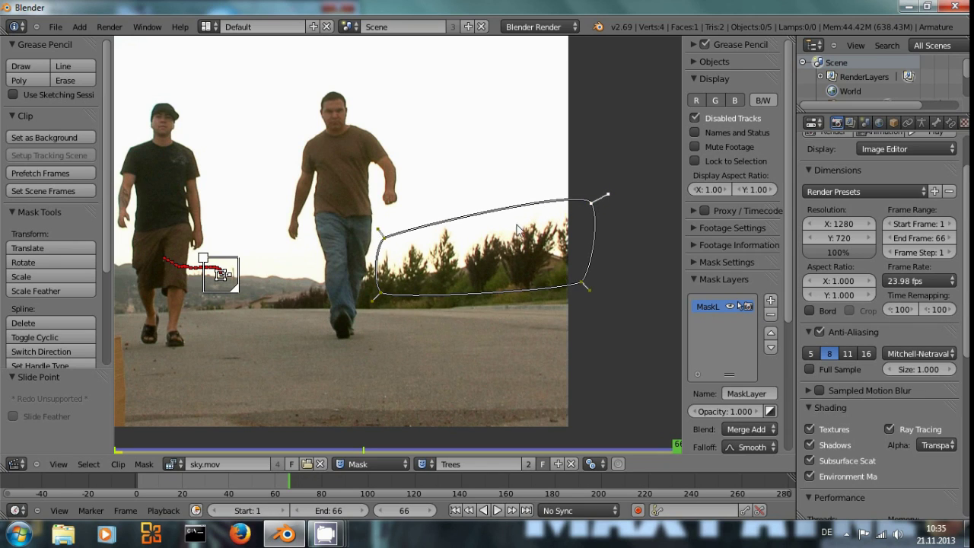
# Add a narrow feather outline just outside the Trees mask spline and parent all the mask points to the active tracking marker
pyautogui.keyDown('ctrl'); pyautogui.keyDown('shift'); pyautogui.moveTo(521, 208); pyautogui.dragTo(523, 202); pyautogui.keyUp('shift'); pyautogui.keyUp('ctrl')
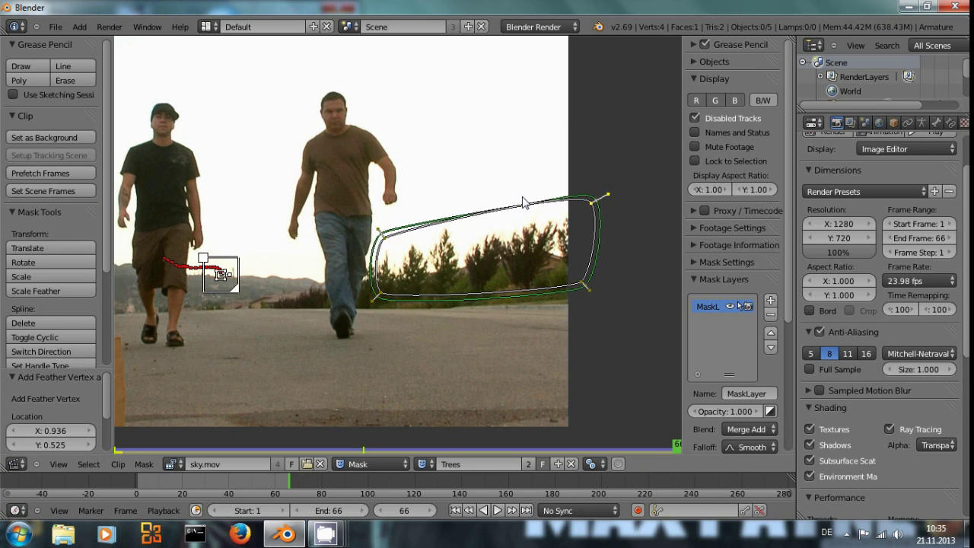
pyautogui.hotkey('ctrl', 'z')
pyautogui.keyDown('shift'); pyautogui.moveTo(591, 204); pyautogui.dragTo(599, 208); pyautogui.keyUp('shift')
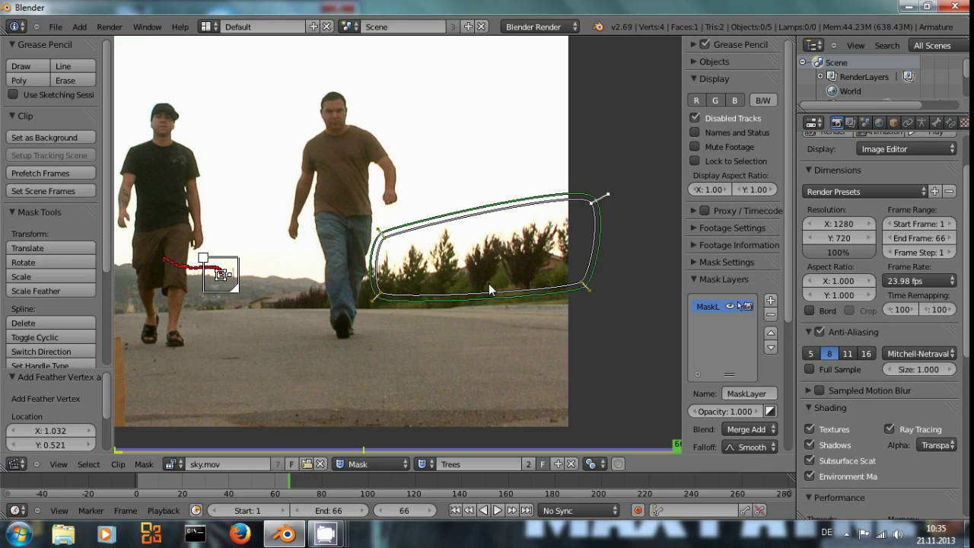
pyautogui.press('a')
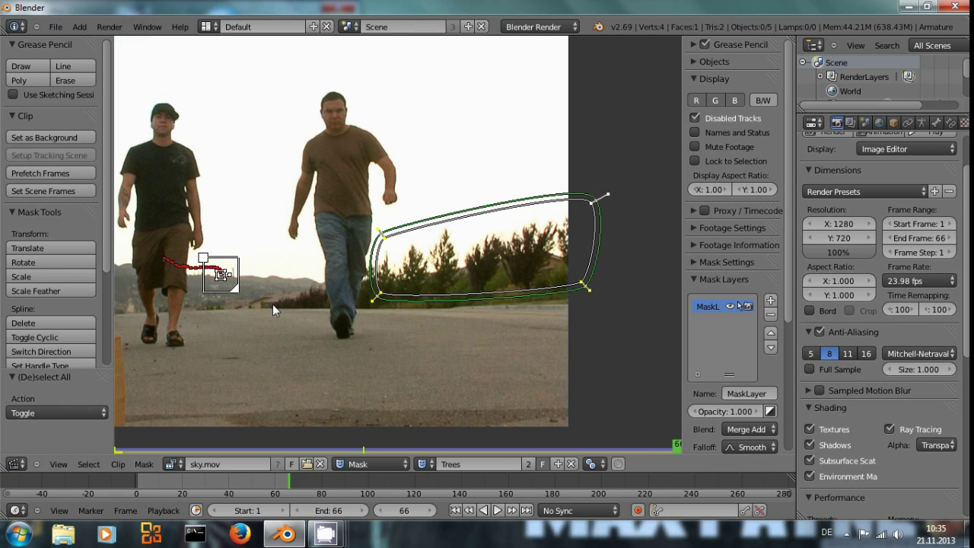
pyautogui.hotkey('ctrl', 'p')
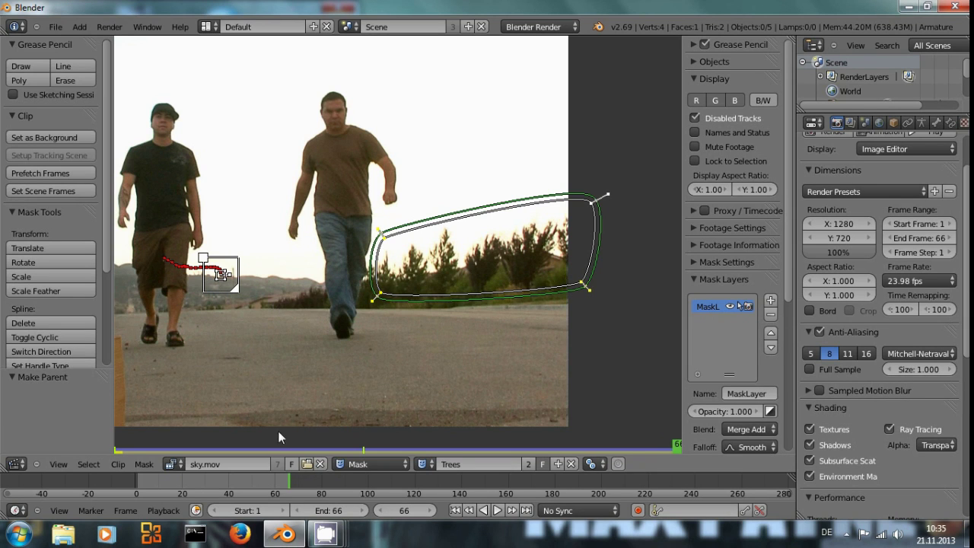
# At frame 39, move the Trees mask's far-side points about 0.150 in X and 0.016 in Y, beyond the footage edge, and check other frames
pyautogui.moveTo(287, 477); pyautogui.dragTo(227, 472)
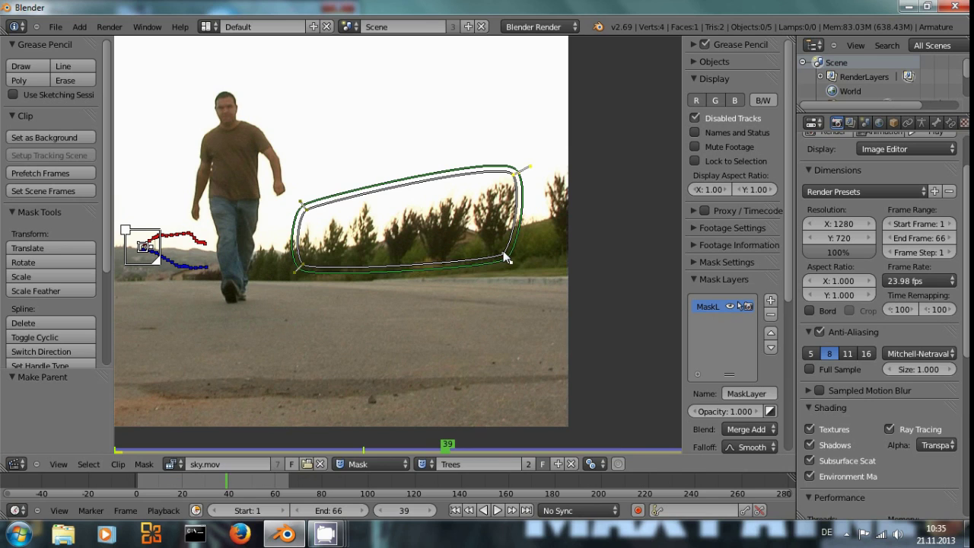
pyautogui.press('g')
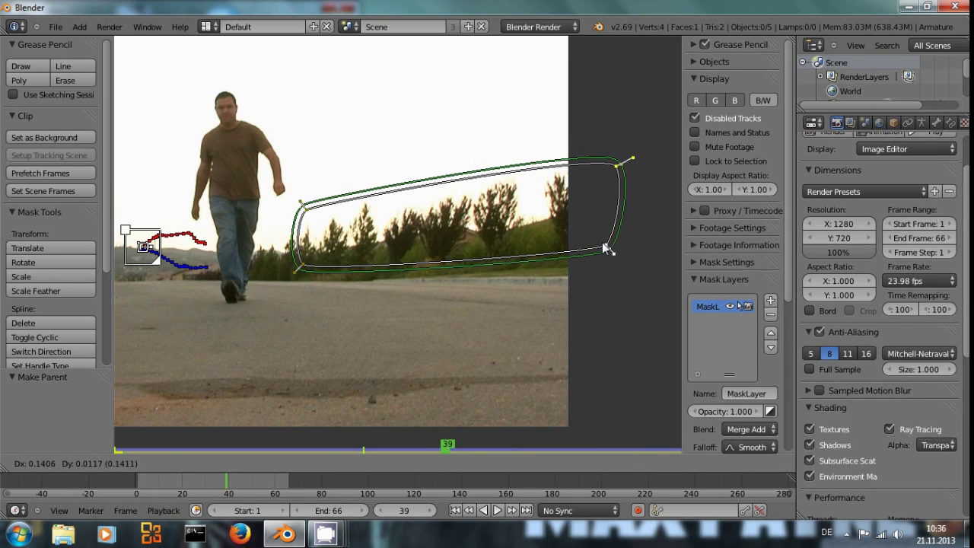
pyautogui.click(609, 239)
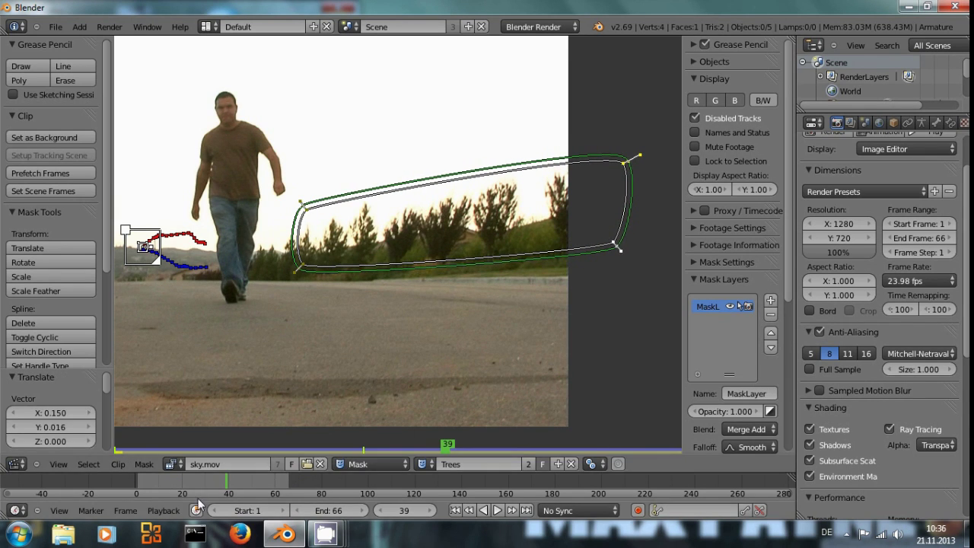
pyautogui.moveTo(225, 480); pyautogui.dragTo(265, 480)
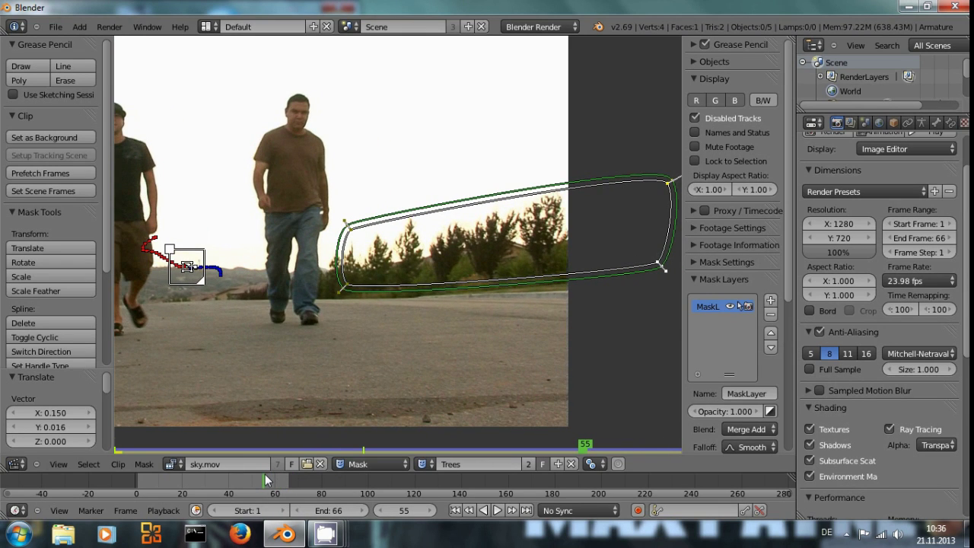
# Return to frame 1 and switch from the Movie Clip Editor to the Node Editor
pyautogui.hotkey('shift', 'Left')
pyautogui.click(18, 463)
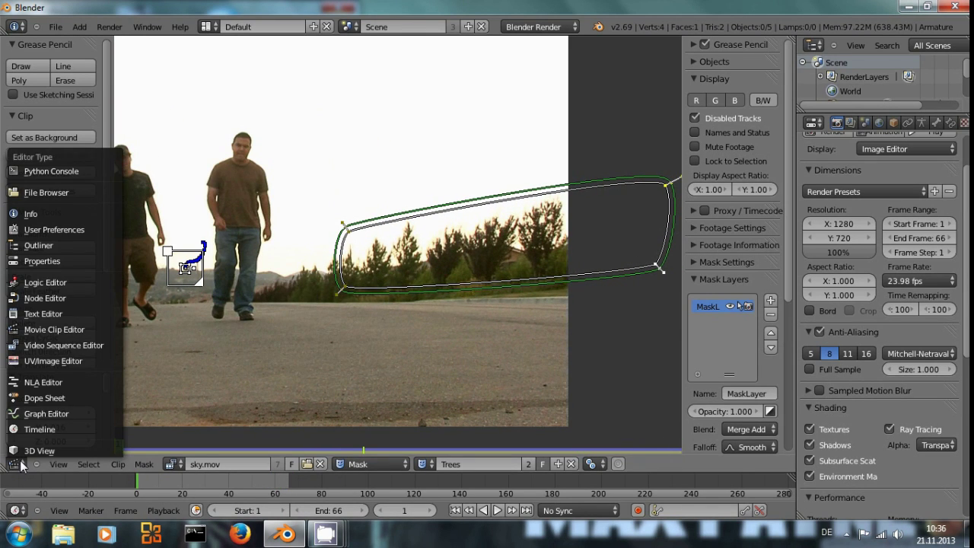
pyautogui.click(66, 298)
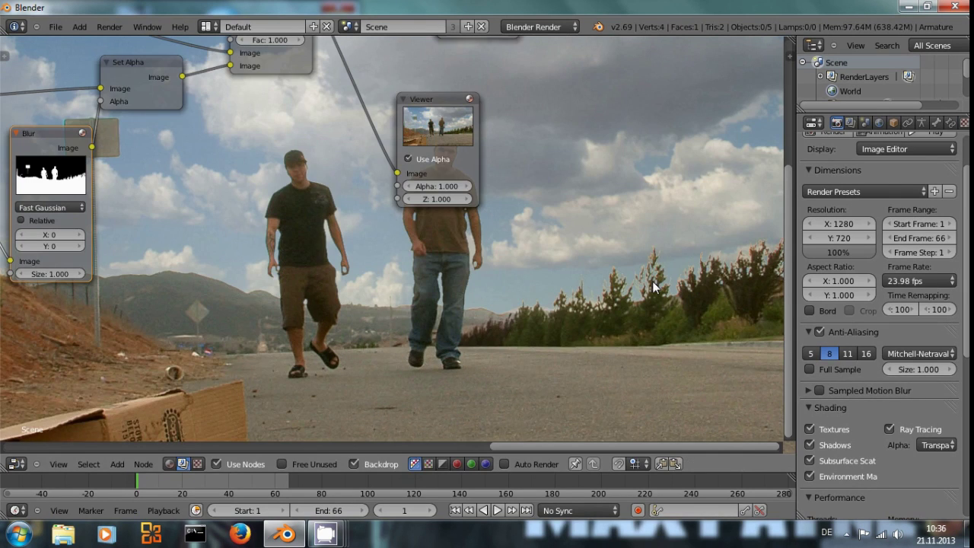
# Duplicate the Mask node, set the copy to the Trees mask, and place it below the existing nodes
pyautogui.scroll(-2, 318, 289)
pyautogui.moveTo(513, 234); pyautogui.dragTo(542, 233, button='middle')
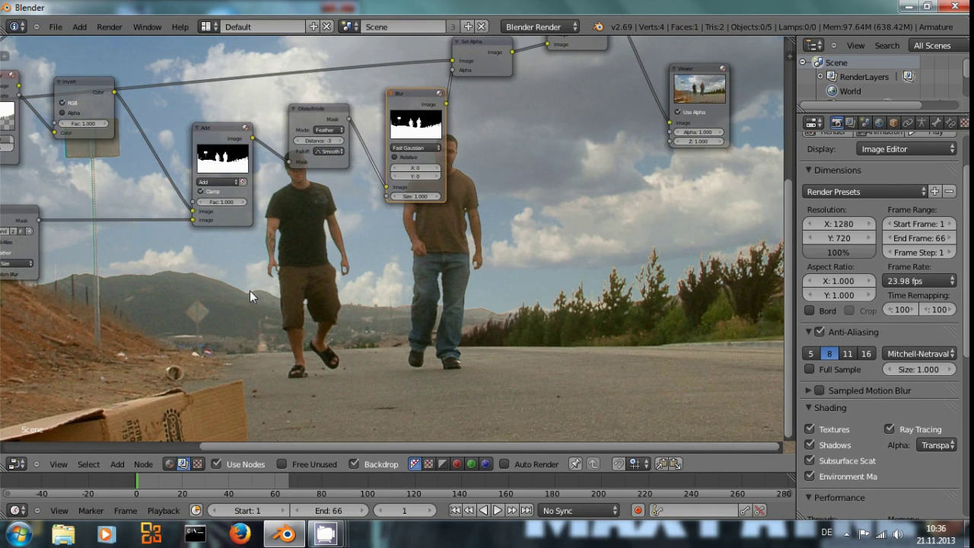
pyautogui.moveTo(292, 285); pyautogui.dragTo(375, 274, button='middle')
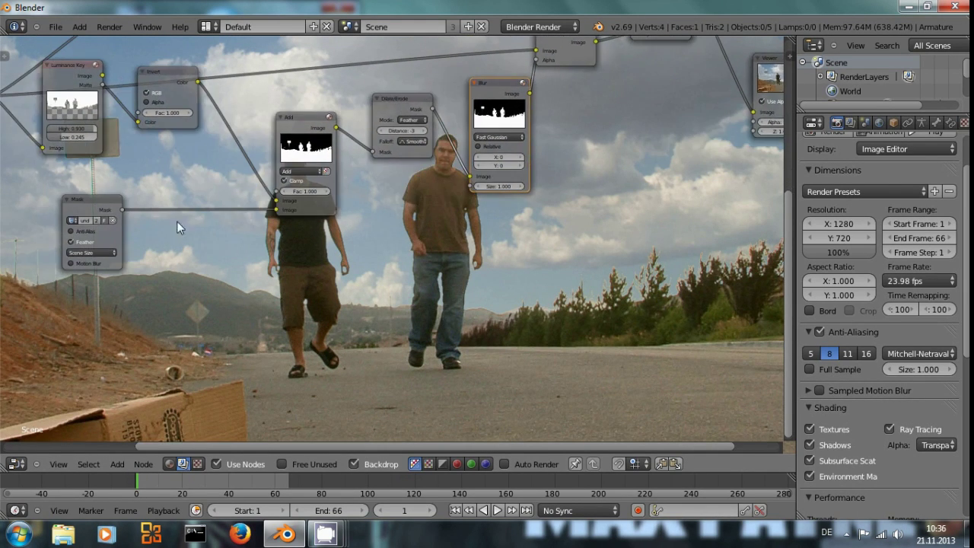
pyautogui.rightClick(88, 198)
pyautogui.hotkey('shift', 'd')
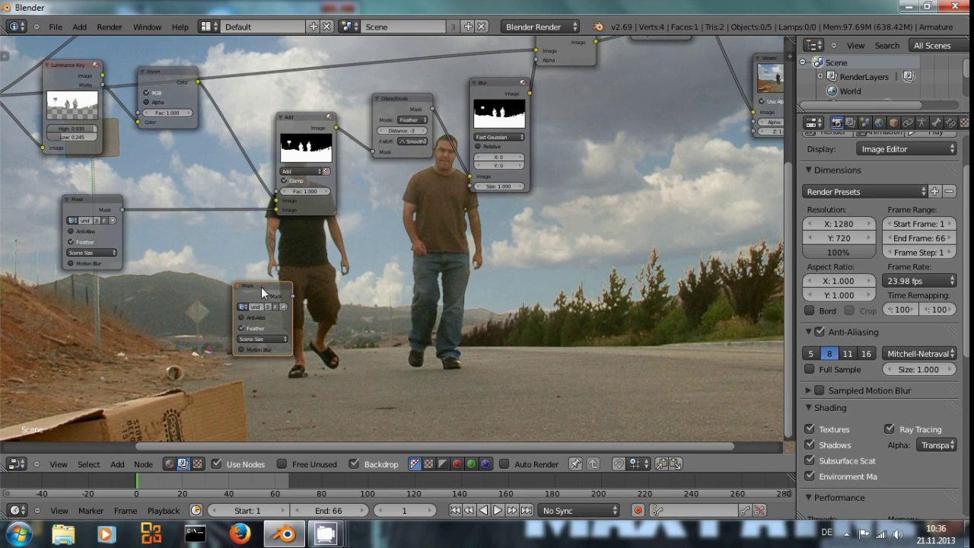
pyautogui.click(243, 305)
pyautogui.click(270, 331)
pyautogui.moveTo(260, 284); pyautogui.dragTo(293, 301)
pyautogui.moveTo(659, 292); pyautogui.dragTo(496, 338, button='middle')
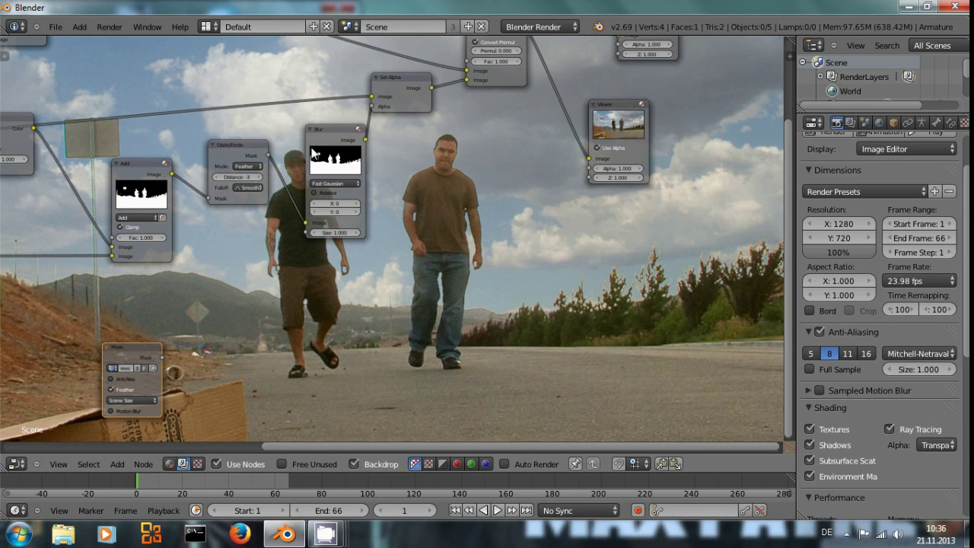
# Duplicate the Dilate/Erode and Blur nodes and place the copies below the originals
pyautogui.click(233, 147)
pyautogui.hotkey('shift', 'd')
pyautogui.click(276, 313)
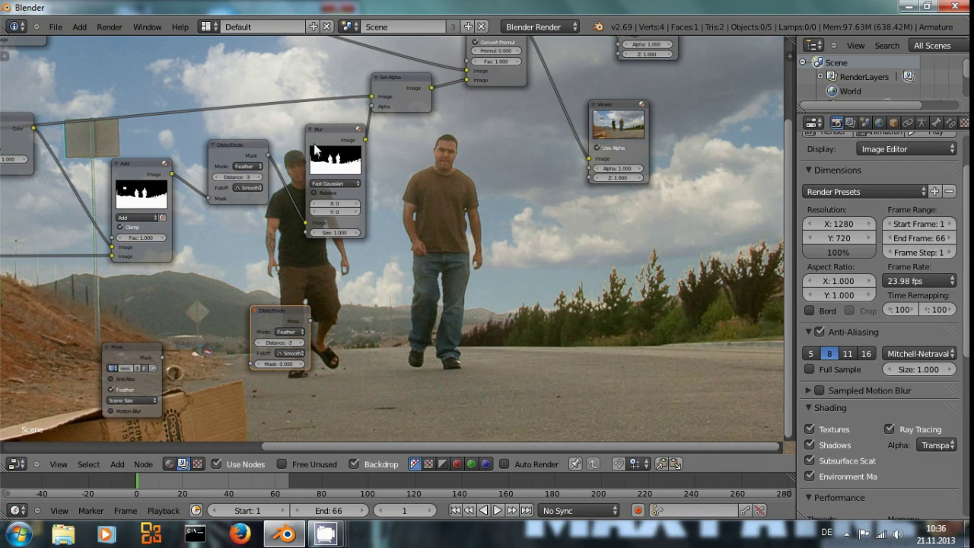
pyautogui.click(324, 138)
pyautogui.press('s')
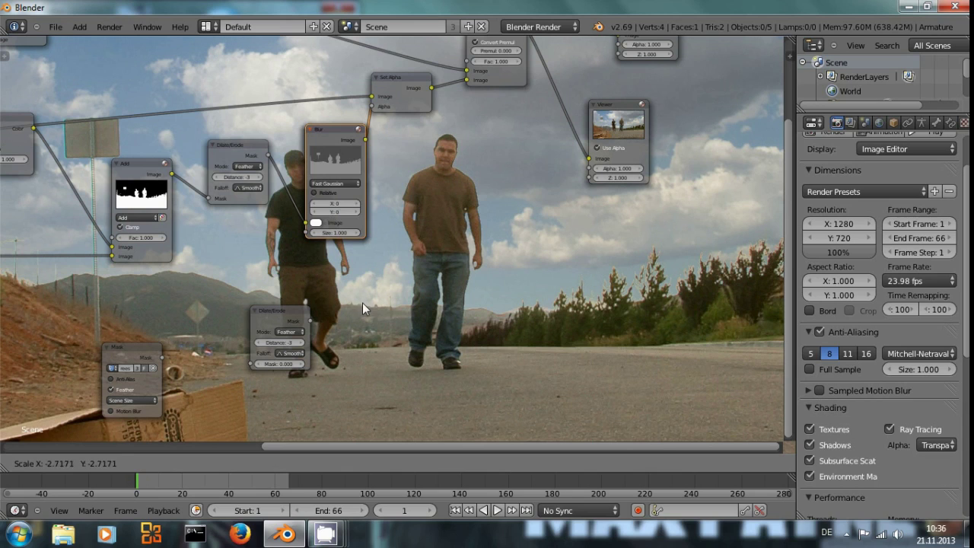
pyautogui.click(332, 136)
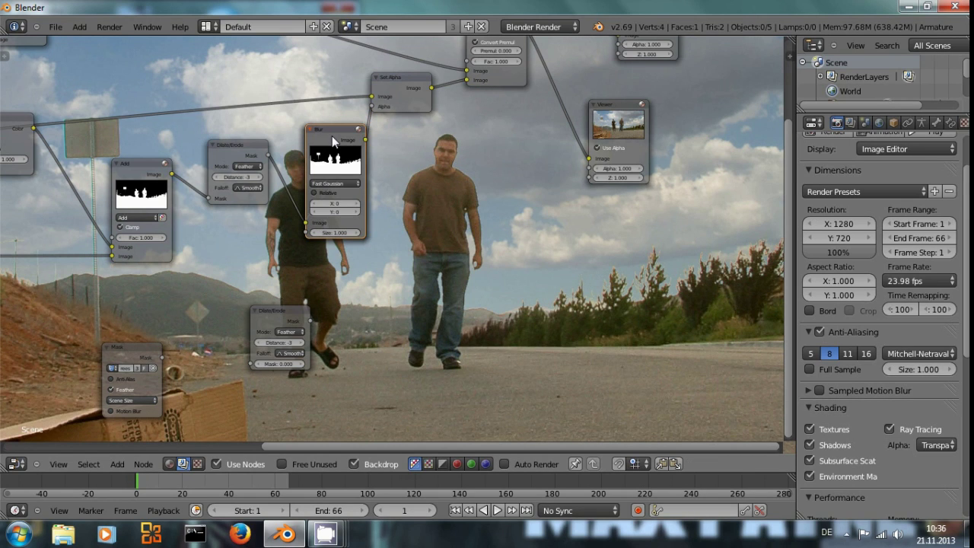
pyautogui.hotkey('shift', 'd')
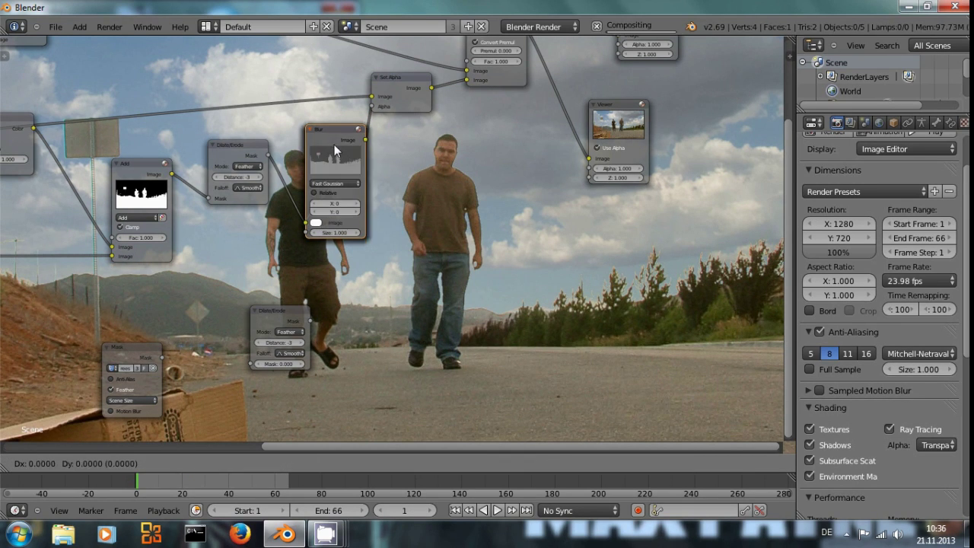
pyautogui.click(381, 268)
# Link the Add node's output through the copied Dilate/Erode node into the copied Blur node, and shift the Set Alpha node aside
pyautogui.moveTo(309, 320); pyautogui.dragTo(355, 355)
pyautogui.moveTo(172, 174); pyautogui.dragTo(251, 362)
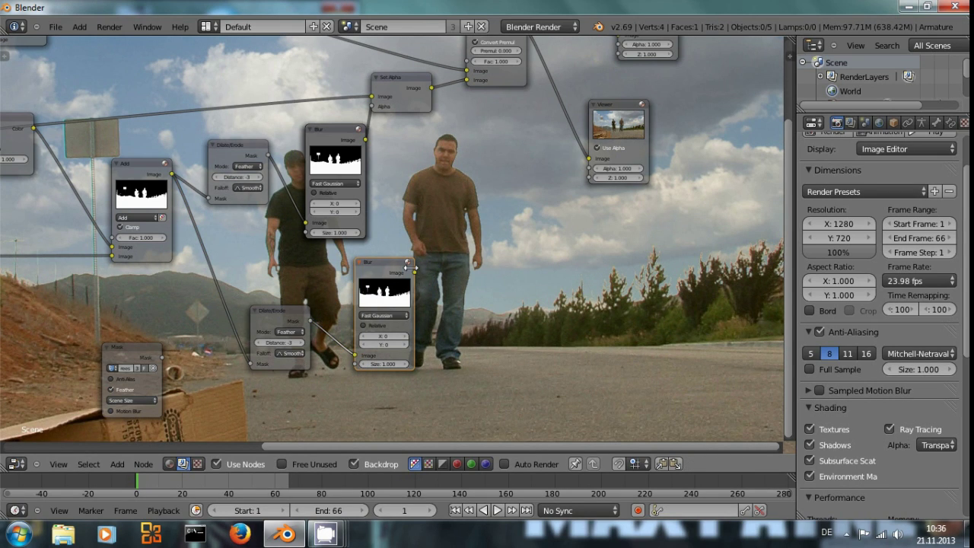
pyautogui.moveTo(408, 79); pyautogui.dragTo(441, 100)
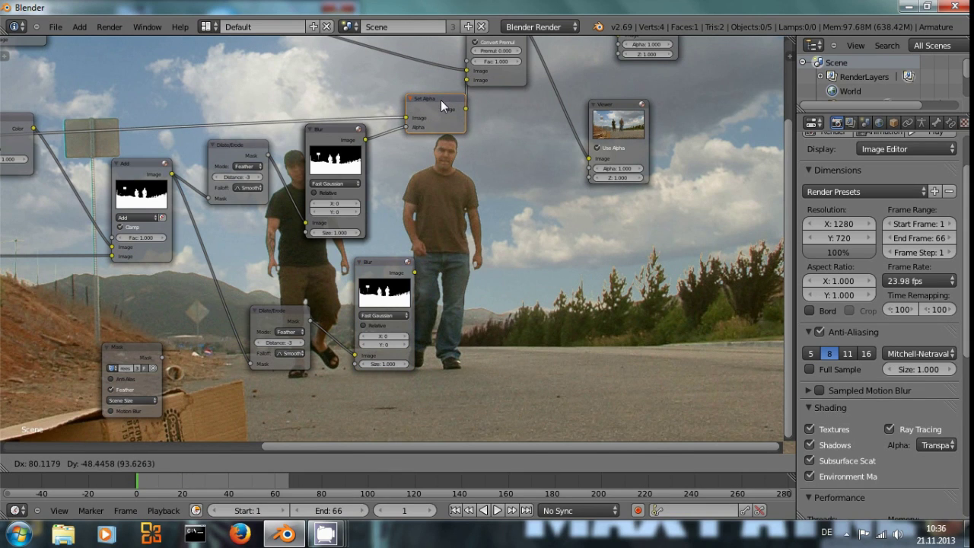
pyautogui.click(318, 138)
pyautogui.hotkey('shift', 'd')
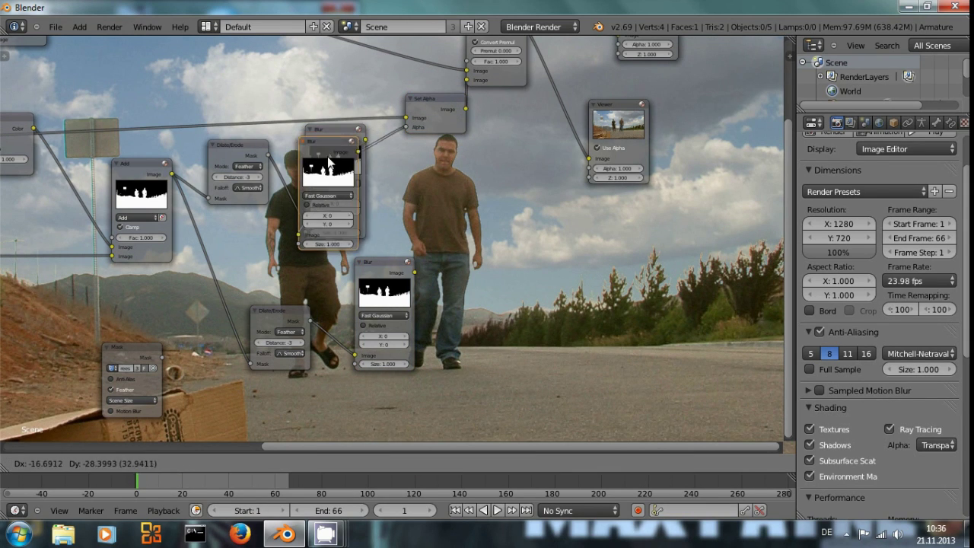
pyautogui.click(427, 191)
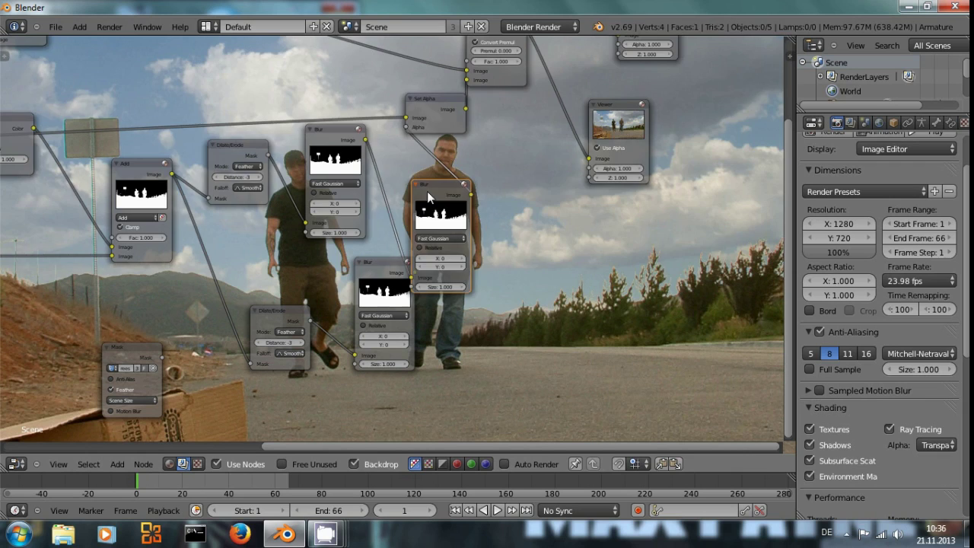
pyautogui.press('x')
pyautogui.moveTo(373, 144); pyautogui.dragTo(406, 127)
# Maximize the Node Editor and spread out the Composite, Viewer, Alpha Over and Set Alpha nodes to make room after the Blur nodes
pyautogui.moveTo(496, 226); pyautogui.dragTo(433, 288, button='middle')
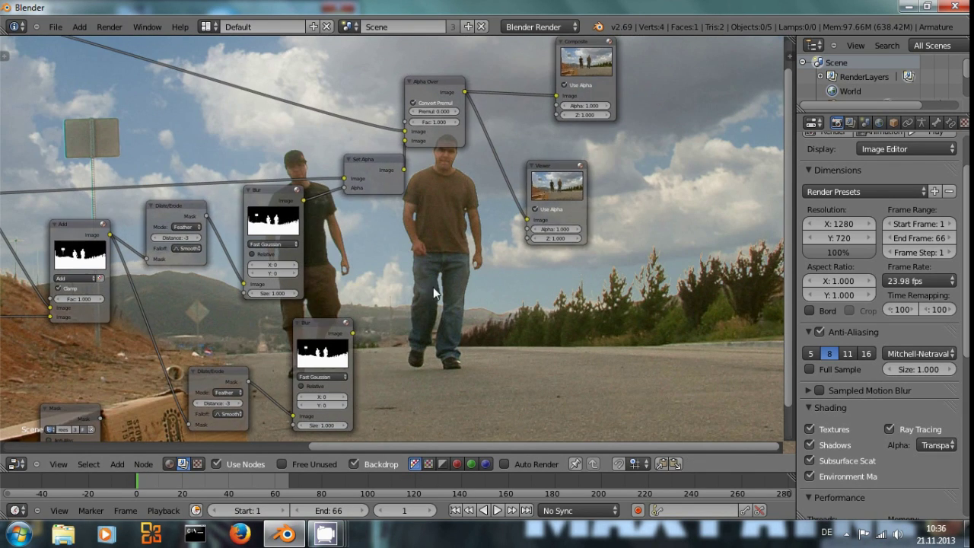
pyautogui.moveTo(583, 50); pyautogui.dragTo(651, 52)
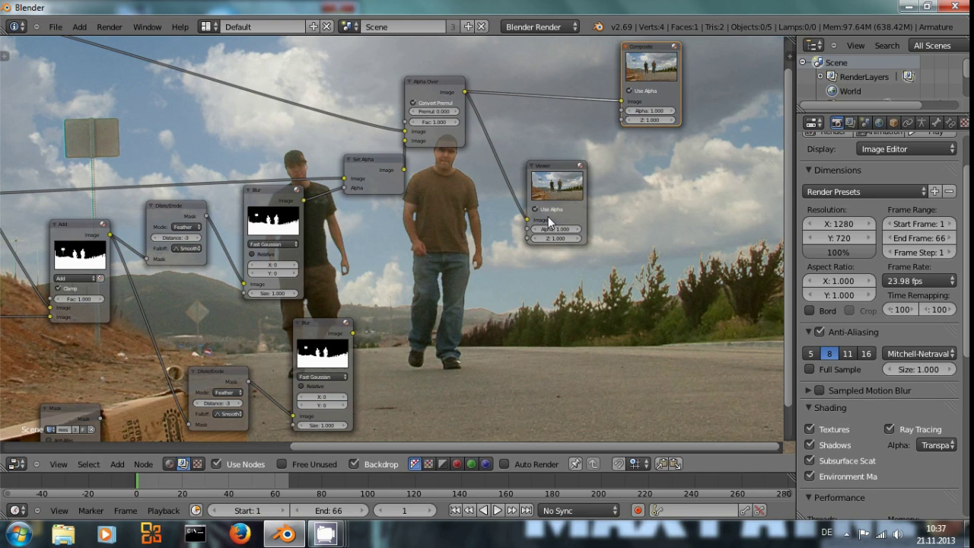
pyautogui.hotkey('ctrl', 'Up')
pyautogui.moveTo(668, 181); pyautogui.dragTo(809, 176)
pyautogui.moveTo(509, 86); pyautogui.dragTo(637, 92)
pyautogui.moveTo(453, 175); pyautogui.dragTo(567, 166)
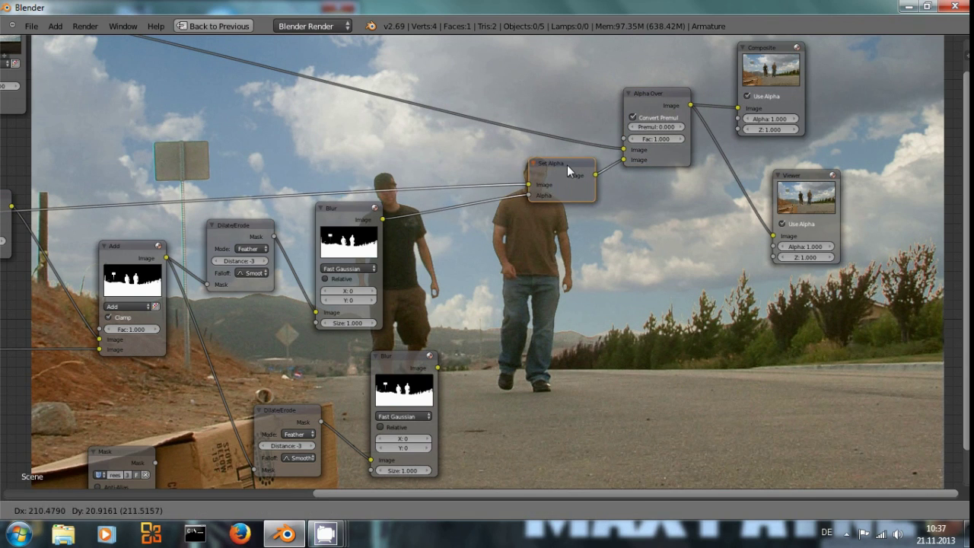
# Show the copied Blur node's output in the Viewer and set its X and Y blur to 4
pyautogui.moveTo(443, 380); pyautogui.dragTo(471, 292, button='middle')
pyautogui.keyDown('ctrl'); pyautogui.keyDown('shift'); pyautogui.click(460, 294); pyautogui.keyUp('shift'); pyautogui.keyUp('ctrl')
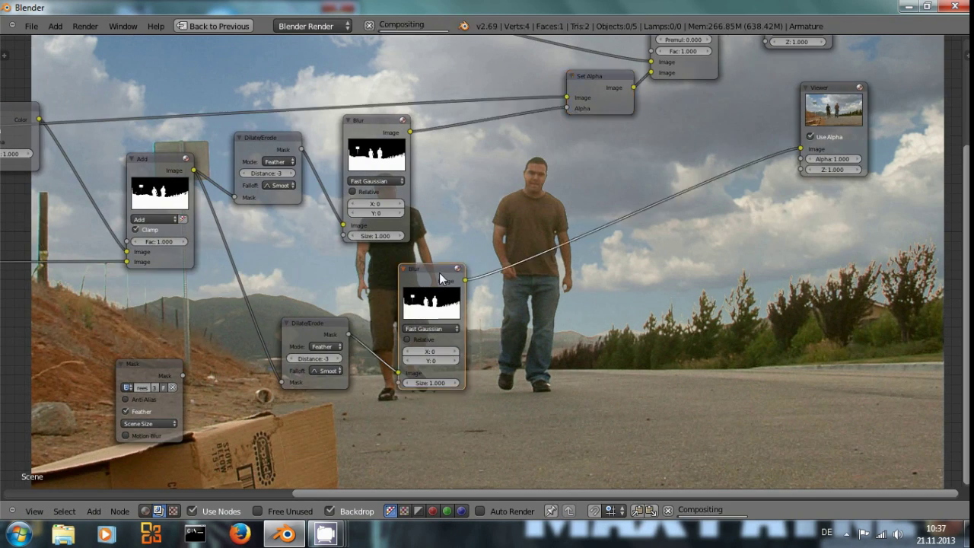
pyautogui.click(454, 351)
pyautogui.click(454, 351)
pyautogui.click(453, 352)
pyautogui.click(454, 358)
pyautogui.click(453, 359)
pyautogui.click(454, 358)
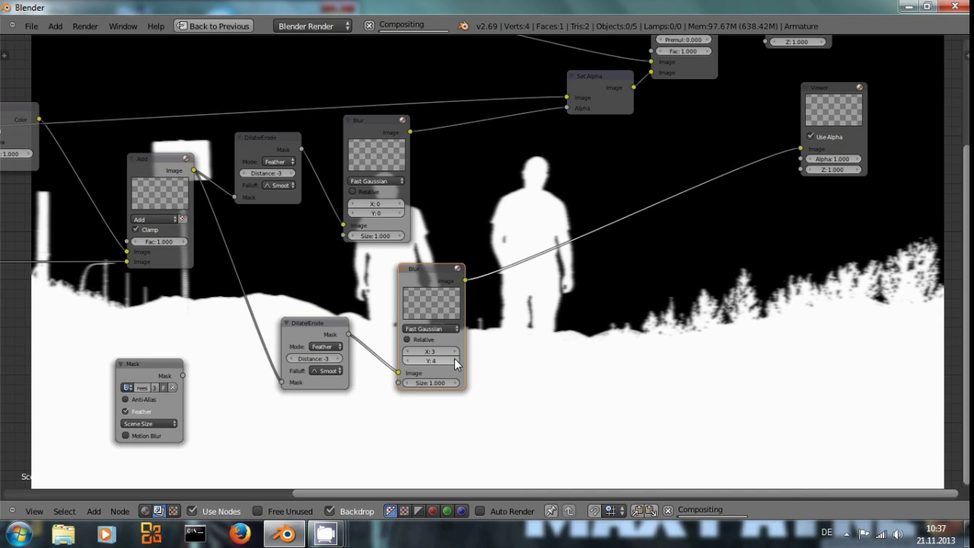
pyautogui.click(454, 358)
pyautogui.click(454, 352)
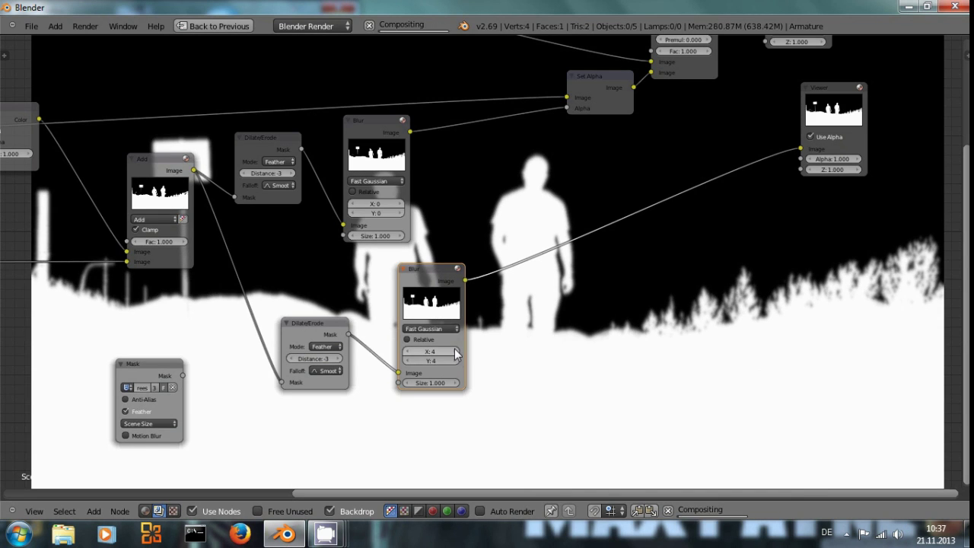
# Set the copied Dilate/Erode distance to -4 and raise the copied Blur node's X and Y to 5
pyautogui.click(292, 355)
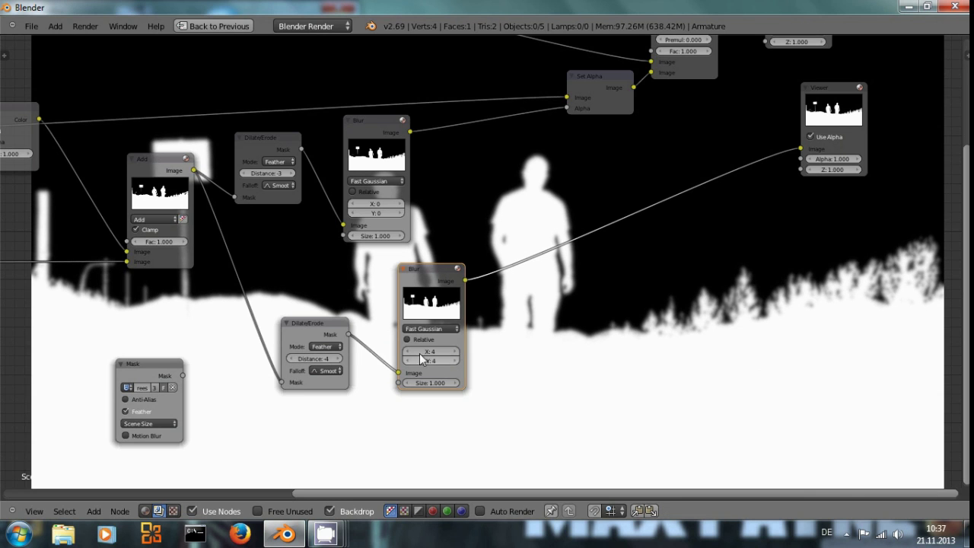
pyautogui.click(455, 353)
pyautogui.click(455, 360)
# Add a Mix node after the two Blur nodes and set its blend type to Multiply
pyautogui.moveTo(577, 348); pyautogui.dragTo(506, 405, button='middle')
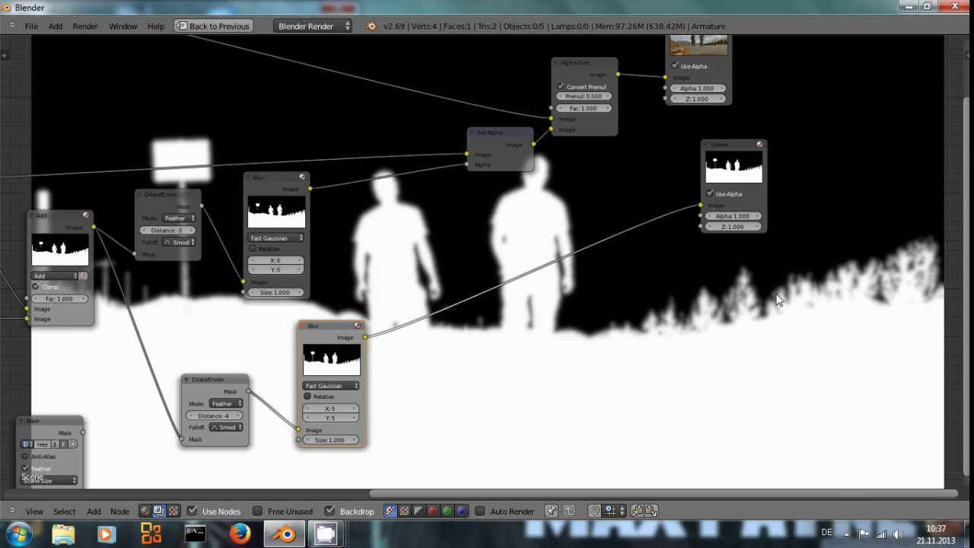
pyautogui.moveTo(750, 298); pyautogui.dragTo(766, 347, button='middle')
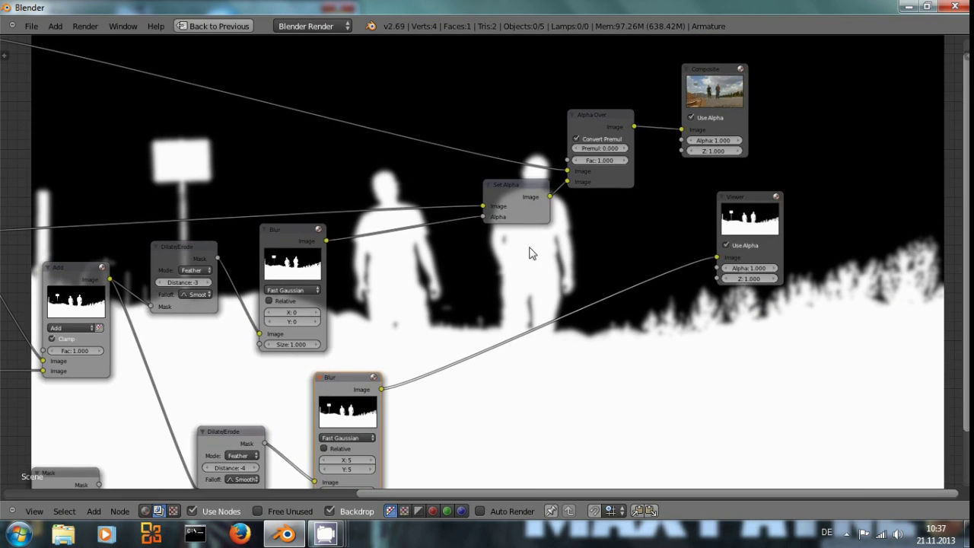
pyautogui.hotkey('shift', 'a')
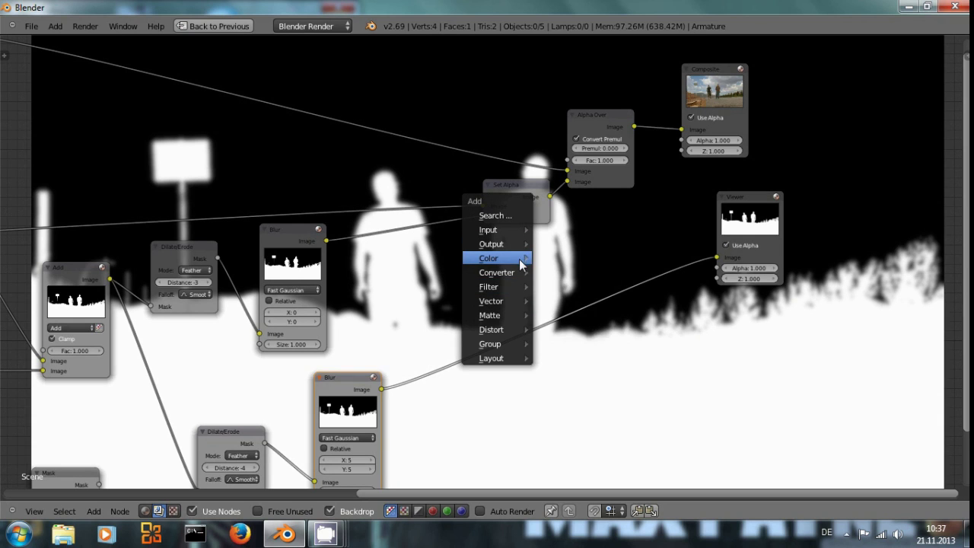
pyautogui.click(551, 260)
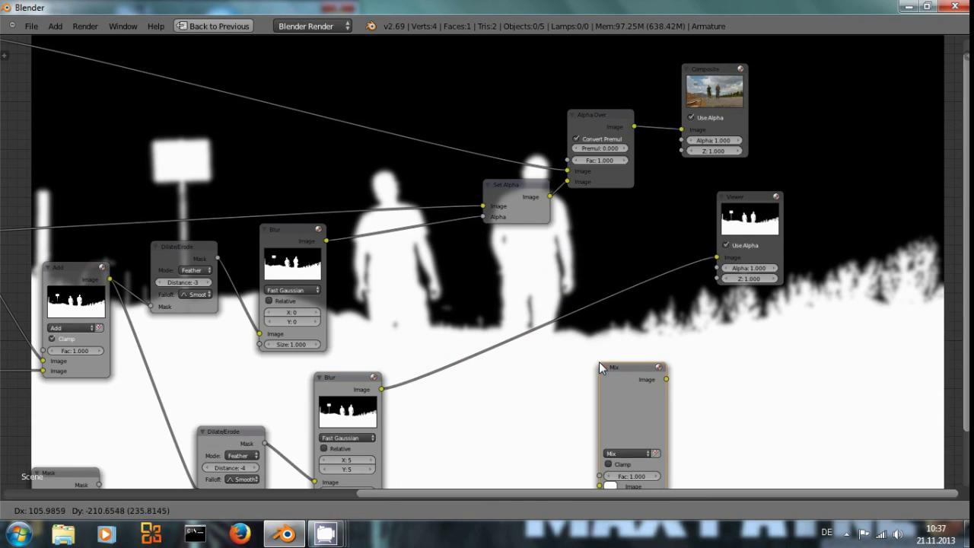
pyautogui.click(599, 362)
pyautogui.click(631, 451)
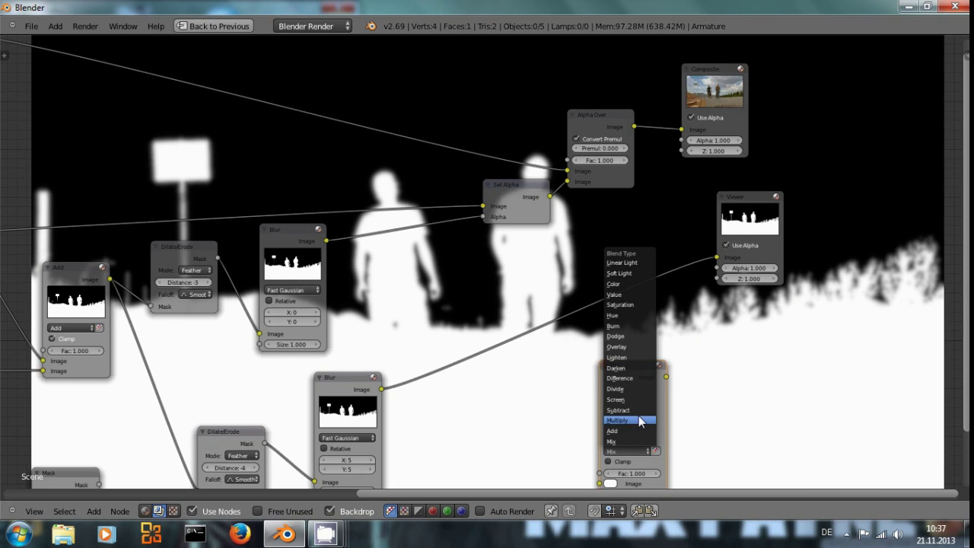
pyautogui.click(639, 421)
# Link the original Blur node's output to the Multiply node's first Image input and the copied Blur node's output to the second
pyautogui.moveTo(623, 392); pyautogui.dragTo(608, 349)
pyautogui.moveTo(327, 241); pyautogui.dragTo(588, 451)
pyautogui.moveTo(381, 389); pyautogui.dragTo(587, 460)
# Place the Trees Mask node beside the Multiply node, link its output to the Fac input, and show the Multiply result in the Viewer
pyautogui.moveTo(529, 423); pyautogui.dragTo(493, 341, button='middle')
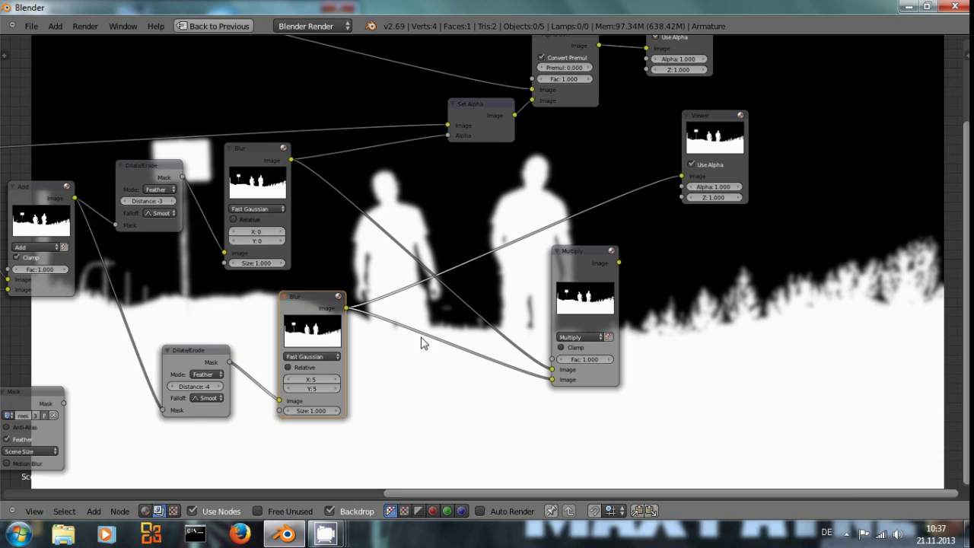
pyautogui.moveTo(32, 410); pyautogui.dragTo(448, 391)
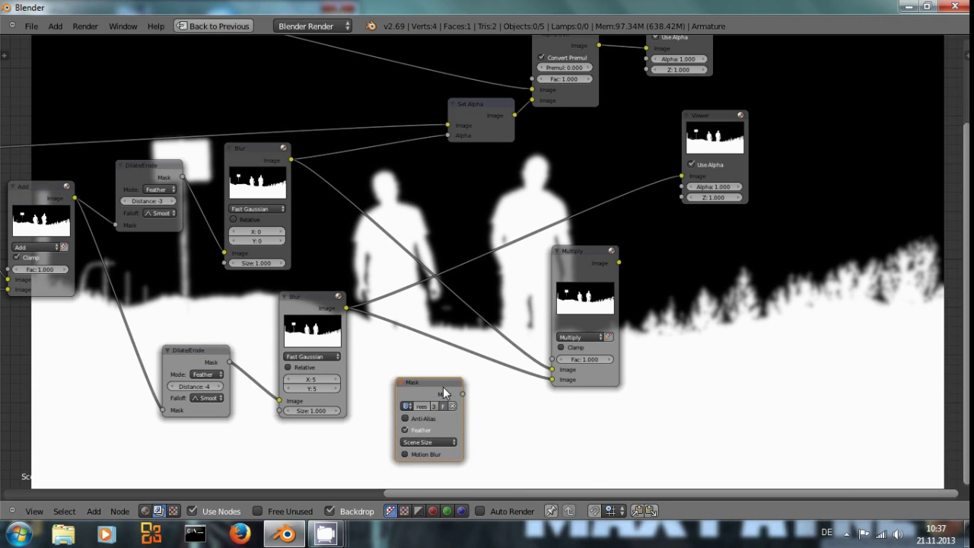
pyautogui.keyDown('ctrl'); pyautogui.keyDown('shift'); pyautogui.click(443, 387); pyautogui.keyUp('shift'); pyautogui.keyUp('ctrl')
pyautogui.moveTo(462, 393); pyautogui.dragTo(551, 359)
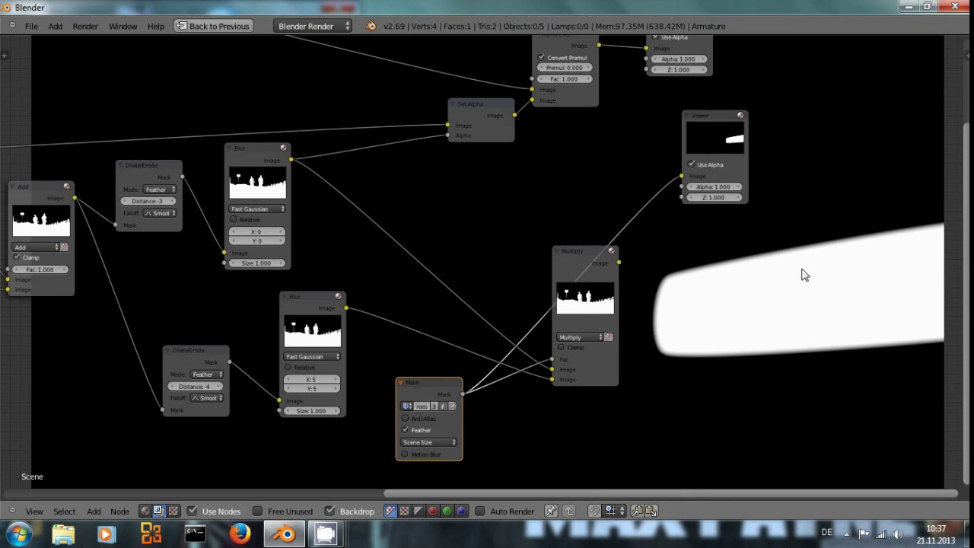
pyautogui.keyDown('ctrl'); pyautogui.keyDown('shift'); pyautogui.click(585, 247); pyautogui.keyUp('shift'); pyautogui.keyUp('ctrl')
pyautogui.moveTo(594, 261); pyautogui.dragTo(508, 209)
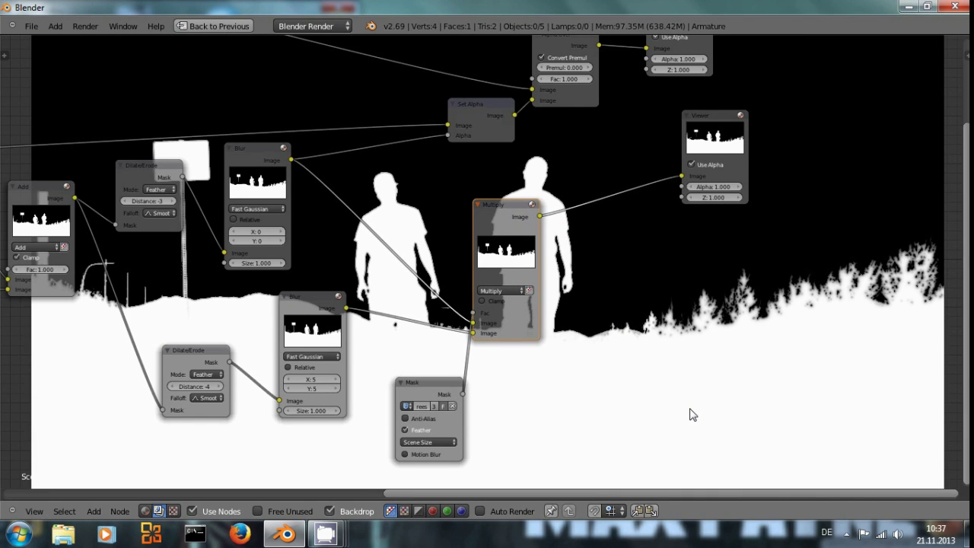
pyautogui.moveTo(438, 379); pyautogui.dragTo(402, 351)
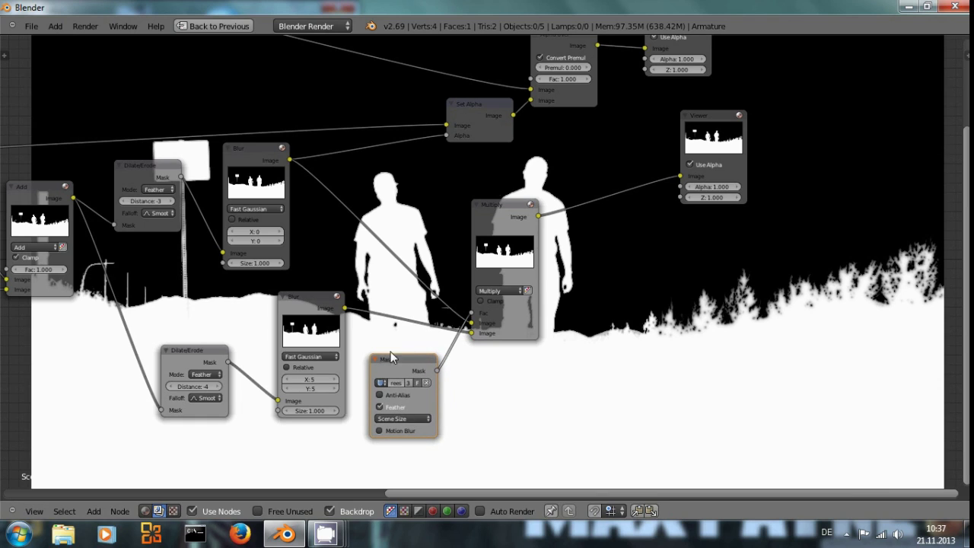
# Try an X blur of 7 on the copied Blur node and return it to 5
pyautogui.click(330, 380)
pyautogui.click(330, 380)
pyautogui.click(286, 380)
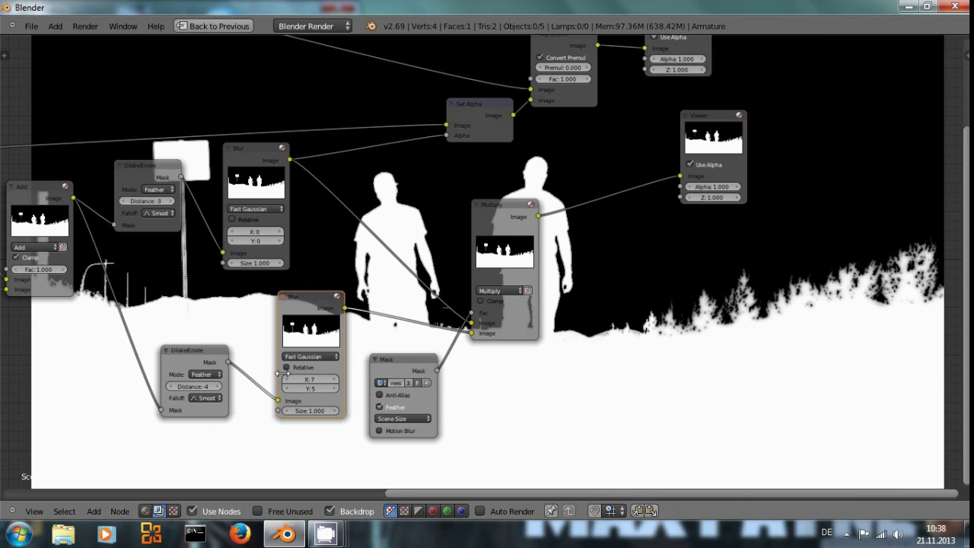
pyautogui.click(286, 380)
# Try the Add blend type with Clamp enabled on the mask-driven mix node
pyautogui.moveTo(584, 394); pyautogui.dragTo(553, 440, button='middle')
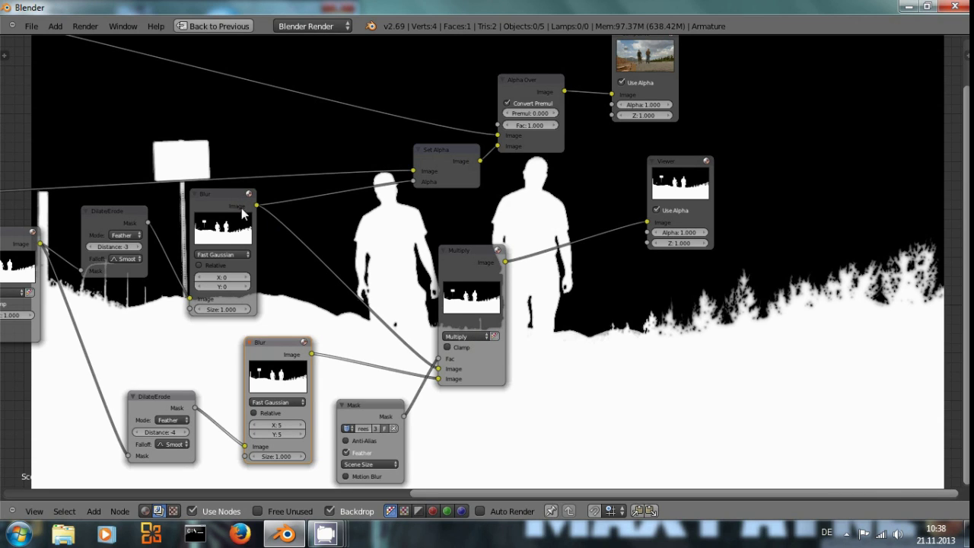
pyautogui.click(470, 336)
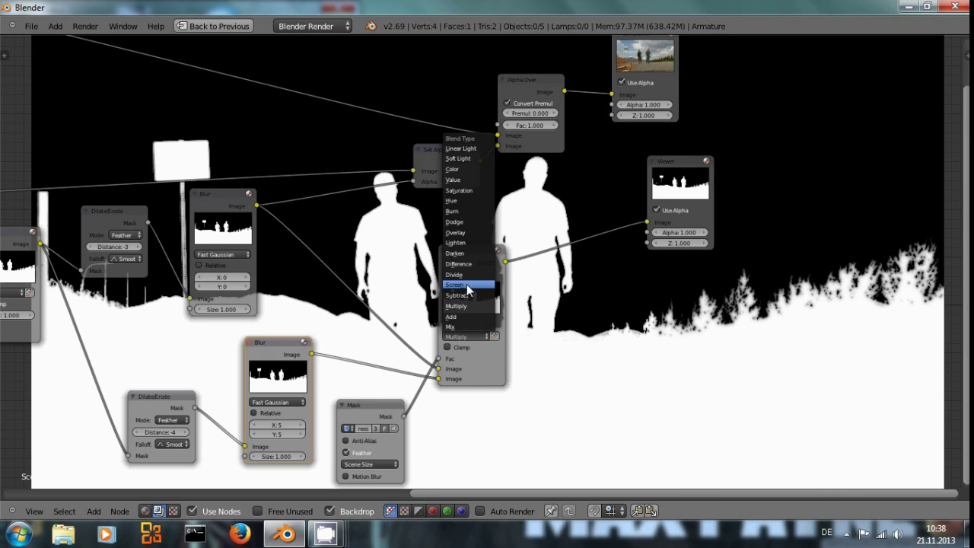
pyautogui.click(462, 313)
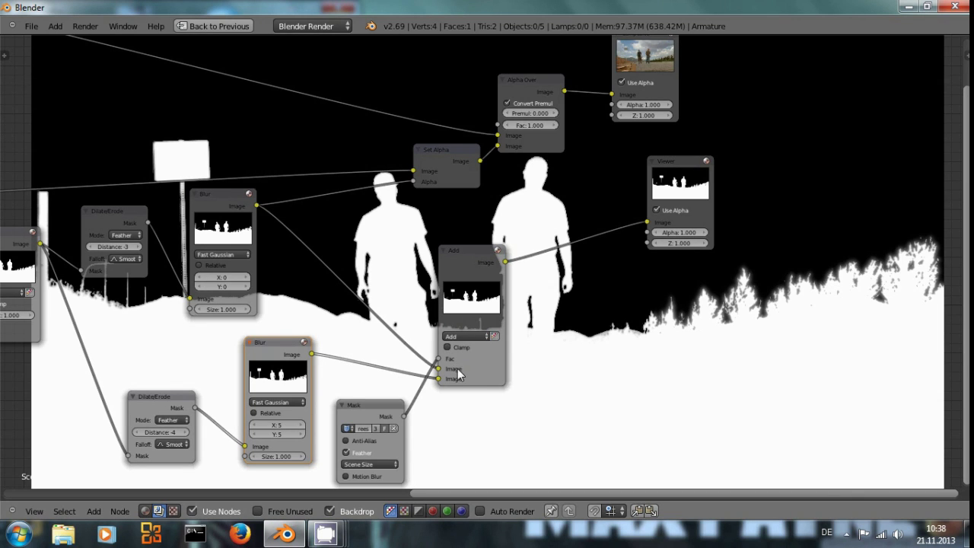
pyautogui.click(446, 347)
pyautogui.moveTo(470, 358); pyautogui.dragTo(444, 338, button='middle')
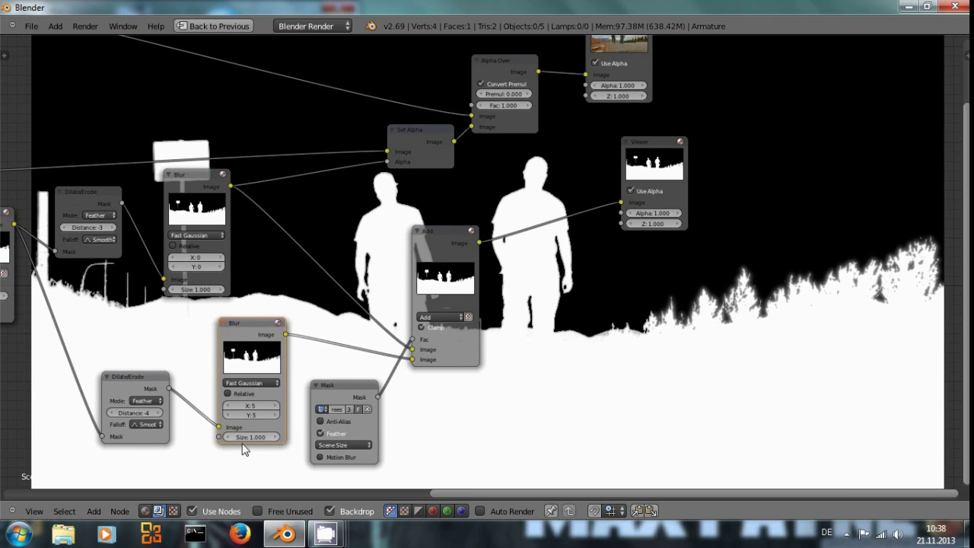
# Set the copied Dilate/Erode node to Distance mode at -3 and the copied Blur node's X and Y to 6
pyautogui.click(154, 399)
pyautogui.click(149, 382)
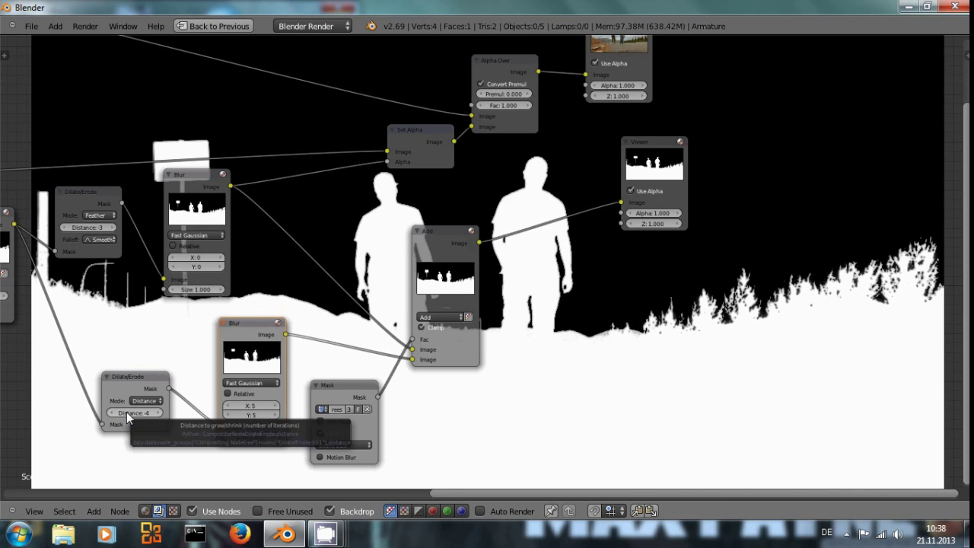
pyautogui.click(155, 413)
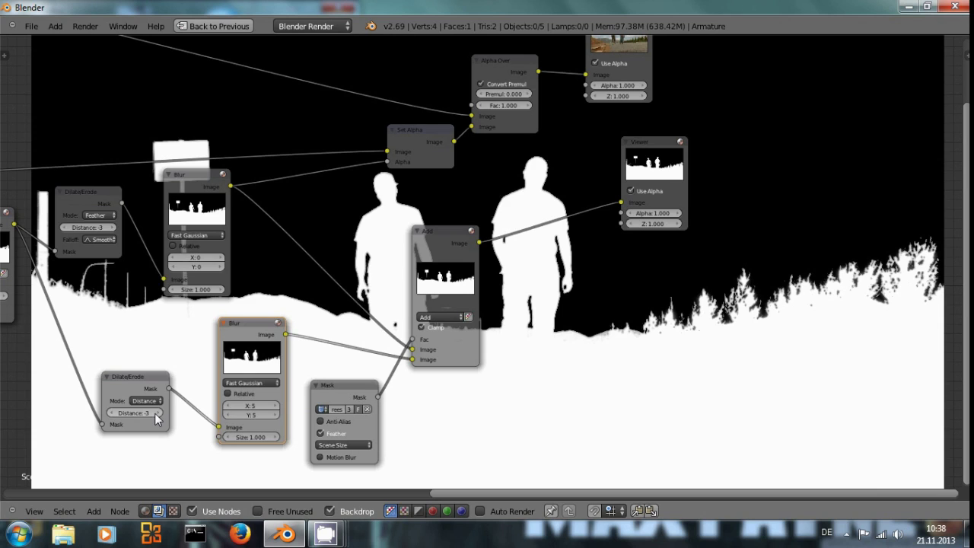
pyautogui.click(276, 406)
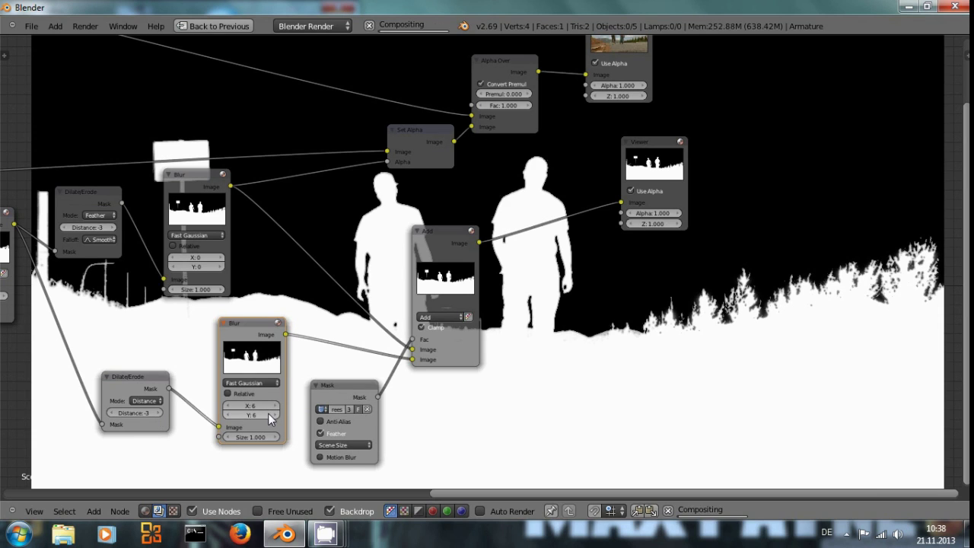
pyautogui.click(270, 415)
# Set the mask-driven mix node's blend type to Multiply and disable Clamp
pyautogui.click(449, 318)
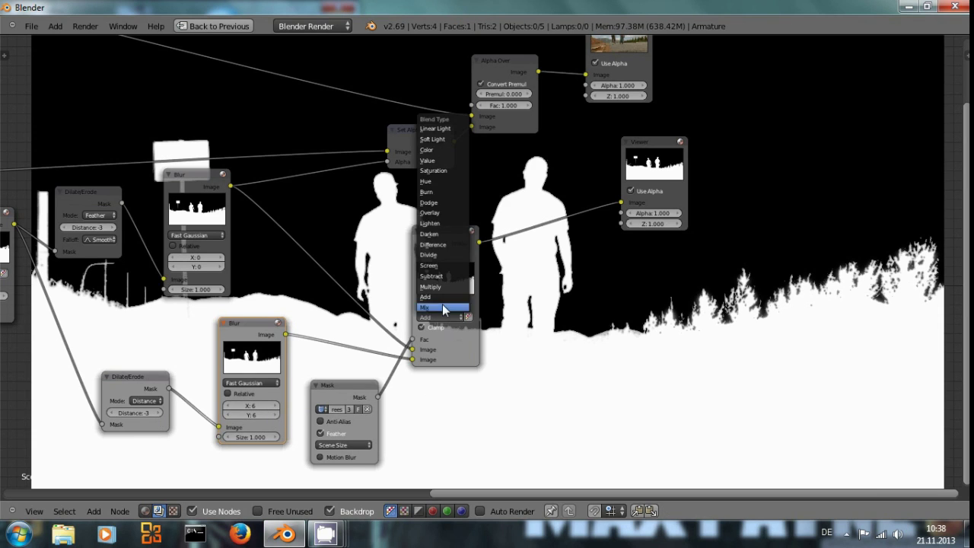
pyautogui.click(442, 289)
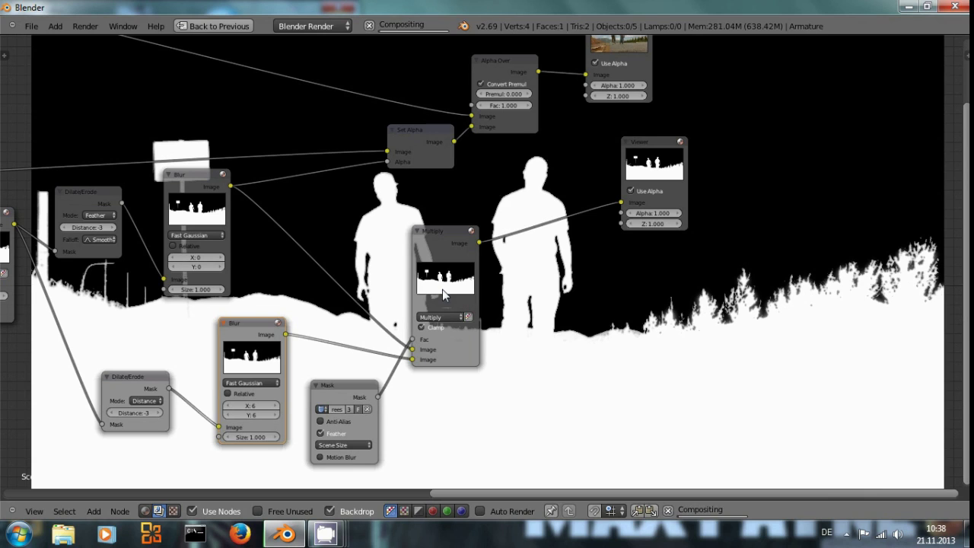
pyautogui.click(421, 328)
pyautogui.moveTo(535, 383); pyautogui.dragTo(515, 348, button='middle')
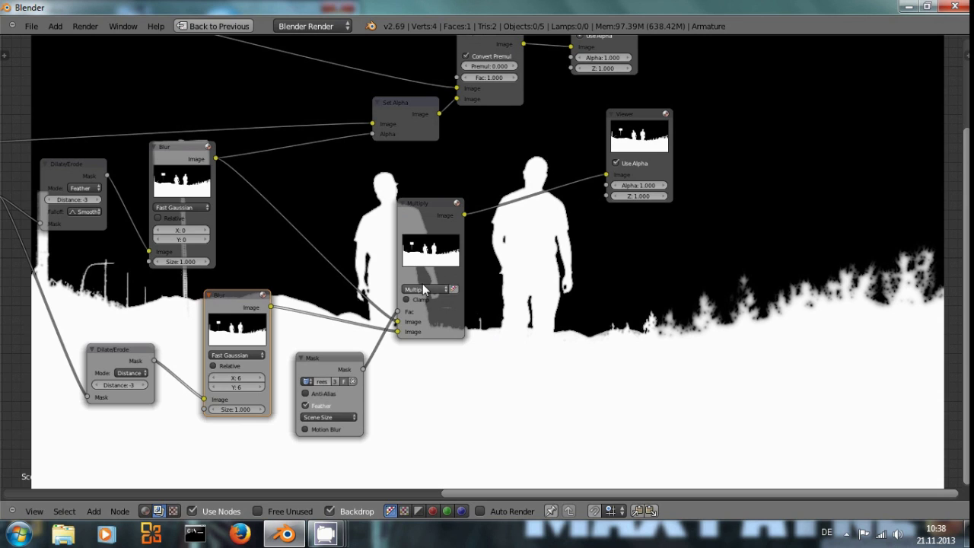
pyautogui.moveTo(185, 396); pyautogui.dragTo(366, 367, button='middle')
pyautogui.scroll(3, 333, 383)
pyautogui.click(280, 366)
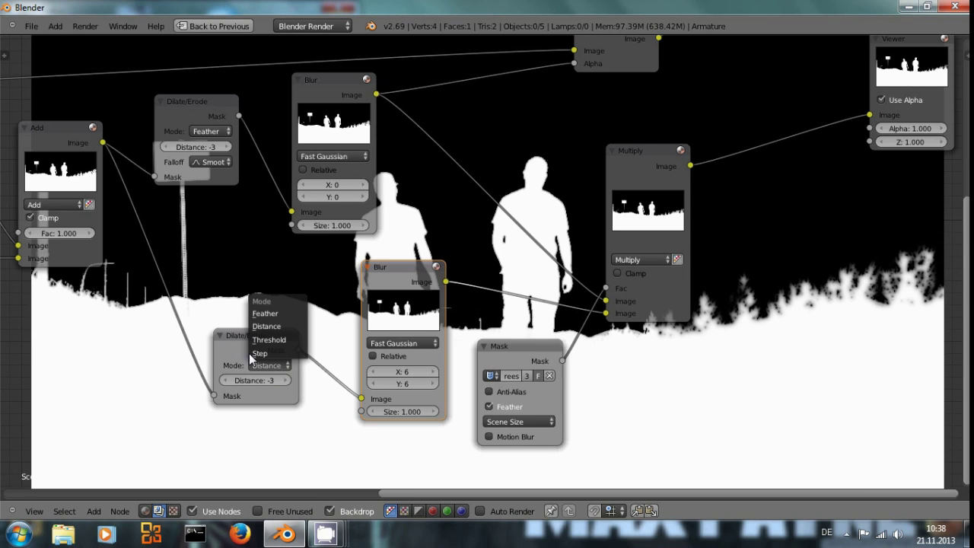
pyautogui.click(274, 367)
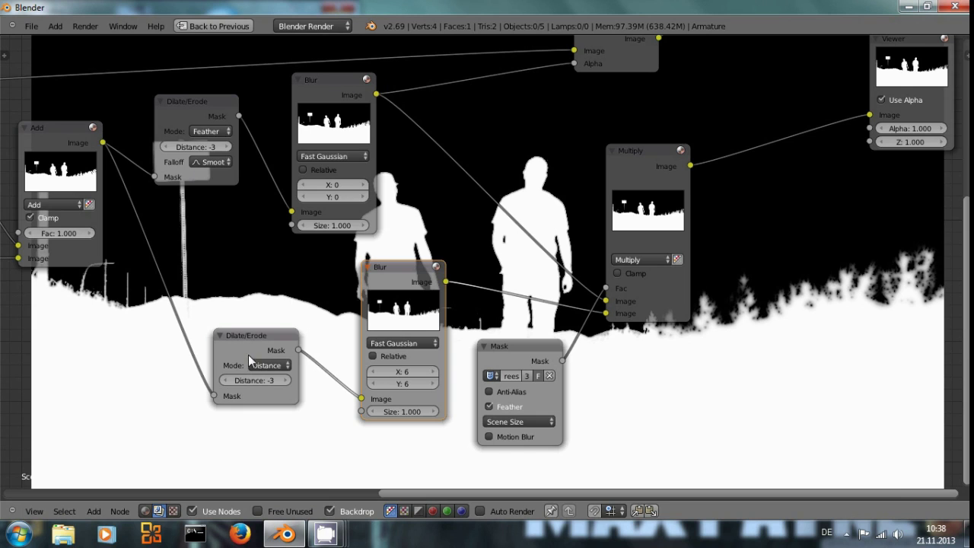
# Lower the copied Blur node's X and Y blur to 4
pyautogui.moveTo(331, 397); pyautogui.dragTo(213, 389, button='middle')
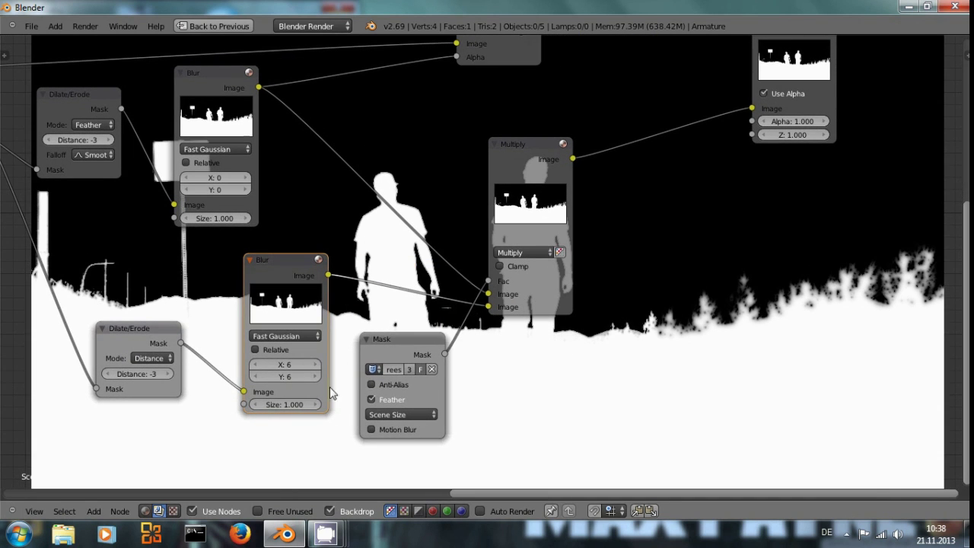
pyautogui.click(257, 364)
pyautogui.click(257, 364)
pyautogui.click(258, 377)
pyautogui.click(258, 376)
pyautogui.moveTo(724, 352); pyautogui.dragTo(657, 328, button='middle')
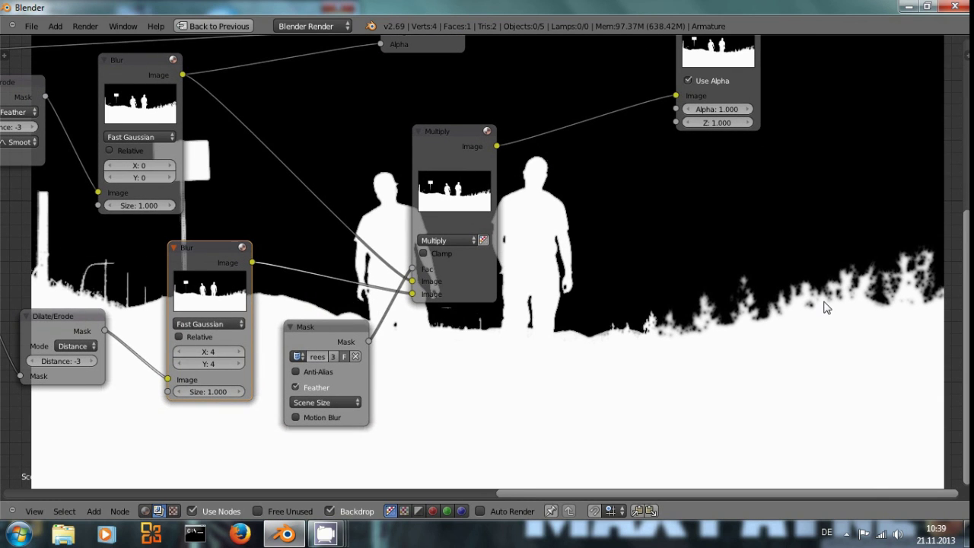
# Spread out the Composite, Viewer, Alpha Over and Set Alpha nodes to make room after the Multiply node
pyautogui.moveTo(828, 307); pyautogui.dragTo(876, 462, button='middle')
pyautogui.scroll(-1, 681, 289)
pyautogui.moveTo(725, 340); pyautogui.dragTo(709, 391, button='middle')
pyautogui.moveTo(664, 100); pyautogui.dragTo(828, 78)
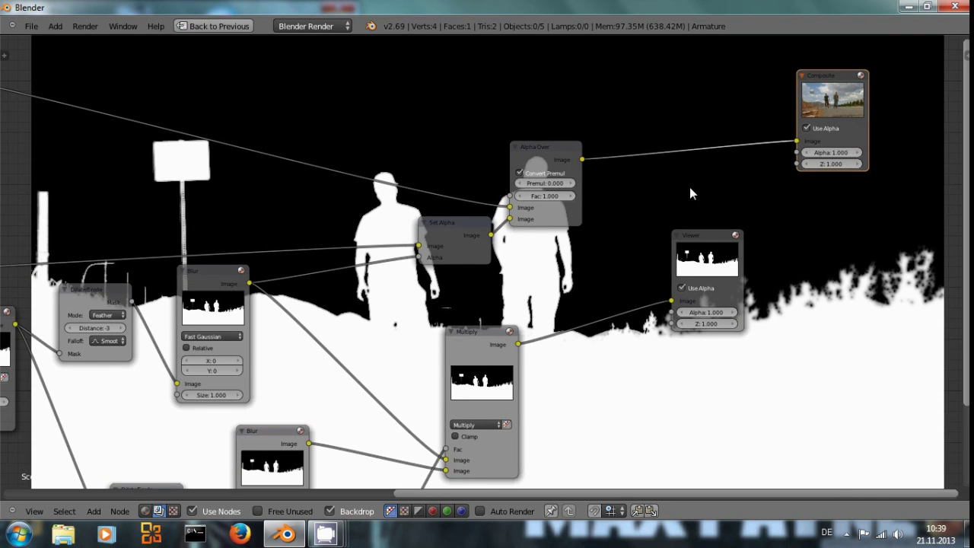
pyautogui.moveTo(699, 235); pyautogui.dragTo(818, 229)
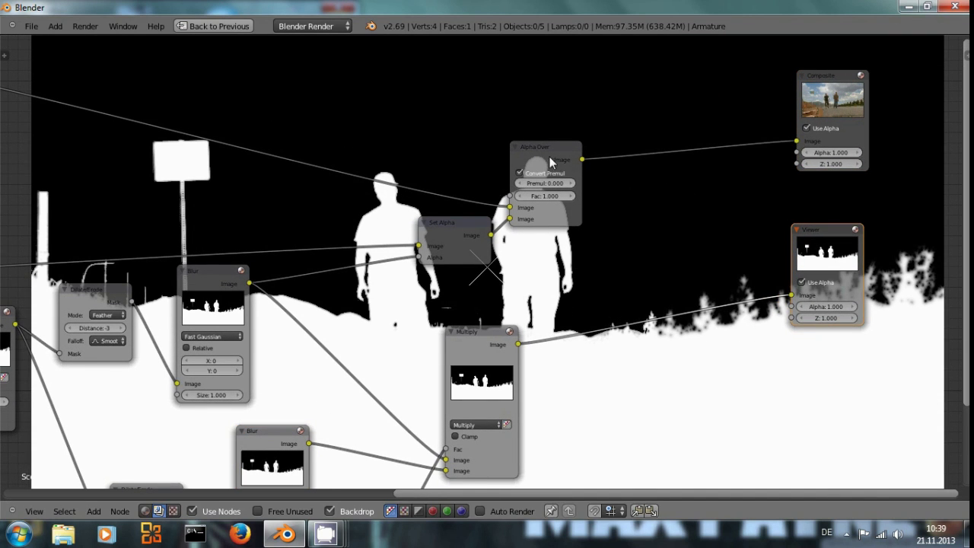
pyautogui.moveTo(550, 157); pyautogui.dragTo(698, 135)
pyautogui.moveTo(462, 219); pyautogui.dragTo(620, 201)
# Link the Multiply node's output to the Set Alpha node's Alpha input and show the Alpha Over result in the Viewer
pyautogui.moveTo(517, 344); pyautogui.dragTo(567, 233)
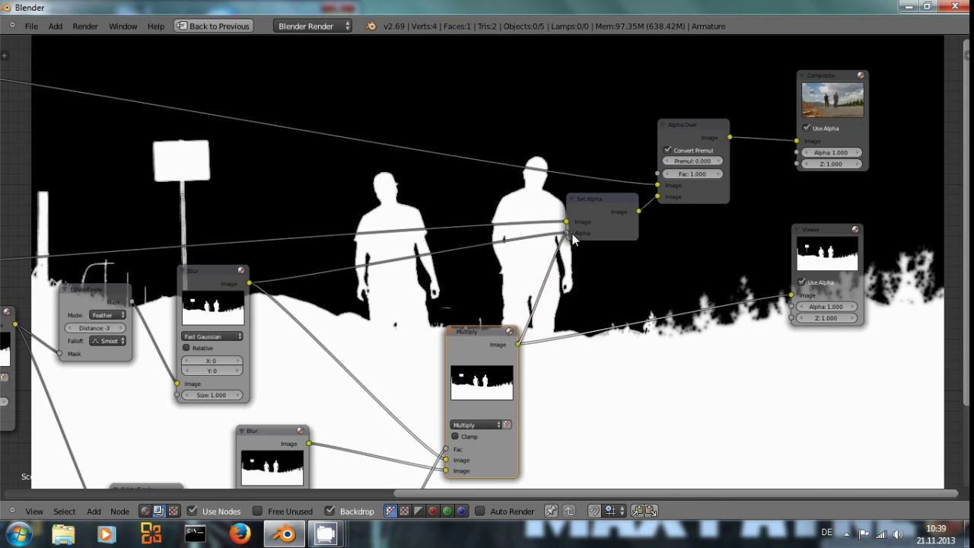
pyautogui.keyDown('ctrl'); pyautogui.keyDown('shift'); pyautogui.click(692, 132); pyautogui.keyUp('shift'); pyautogui.keyUp('ctrl')
pyautogui.moveTo(713, 402); pyautogui.dragTo(750, 274, button='middle')
# Set the copied Blur node's X and Y to 3 and the copied Dilate/Erode distance to -2
pyautogui.click(283, 393)
pyautogui.click(285, 404)
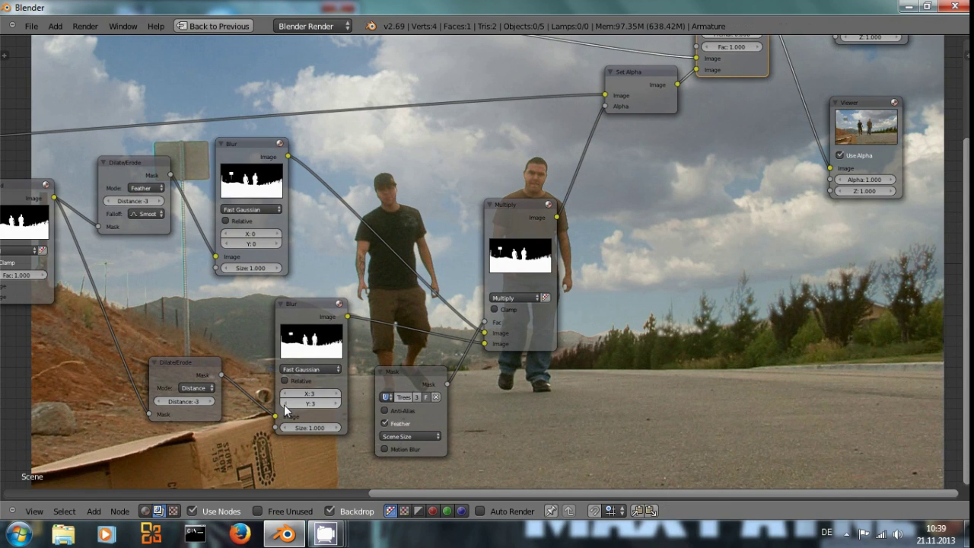
pyautogui.click(157, 402)
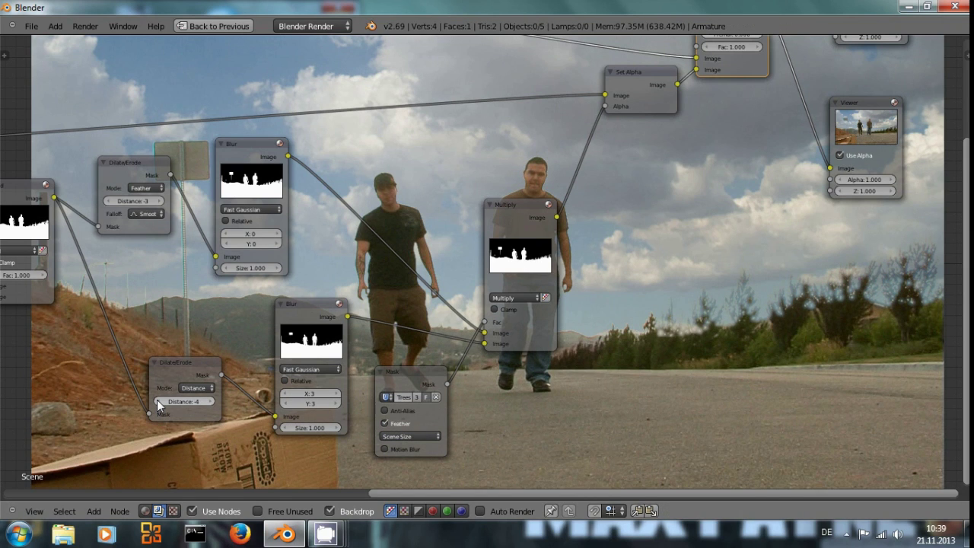
pyautogui.click(211, 404)
pyautogui.click(211, 404)
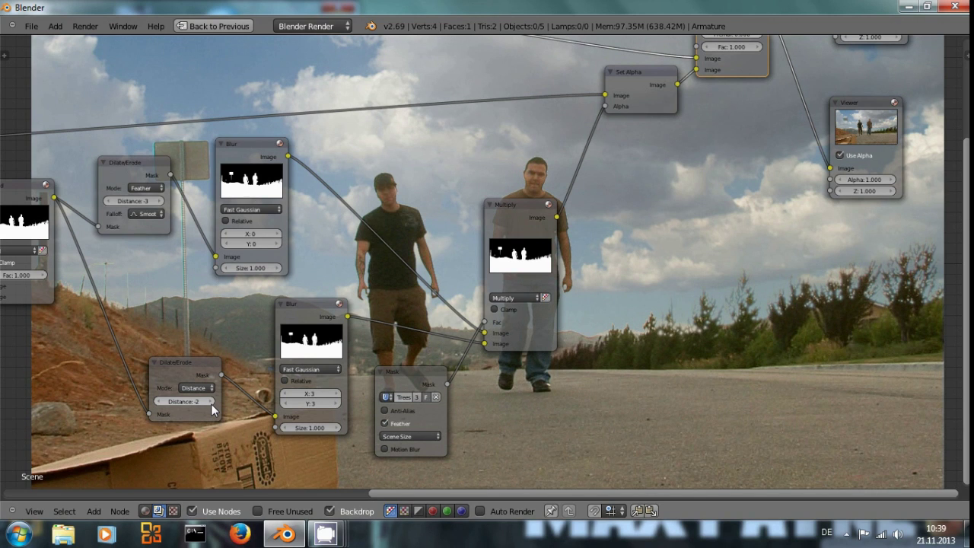
pyautogui.moveTo(793, 371); pyautogui.dragTo(760, 297, button='middle')
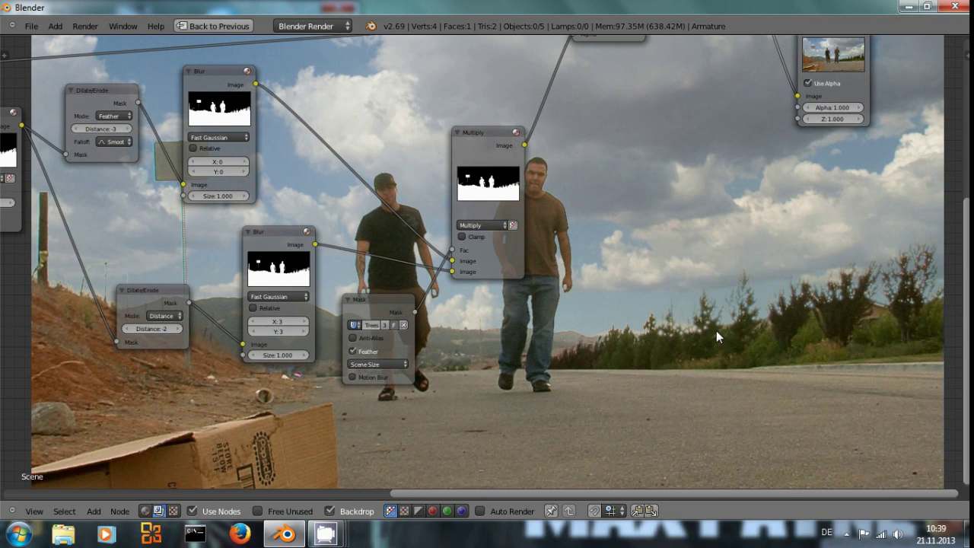
pyautogui.moveTo(795, 234); pyautogui.dragTo(750, 300, button='middle')
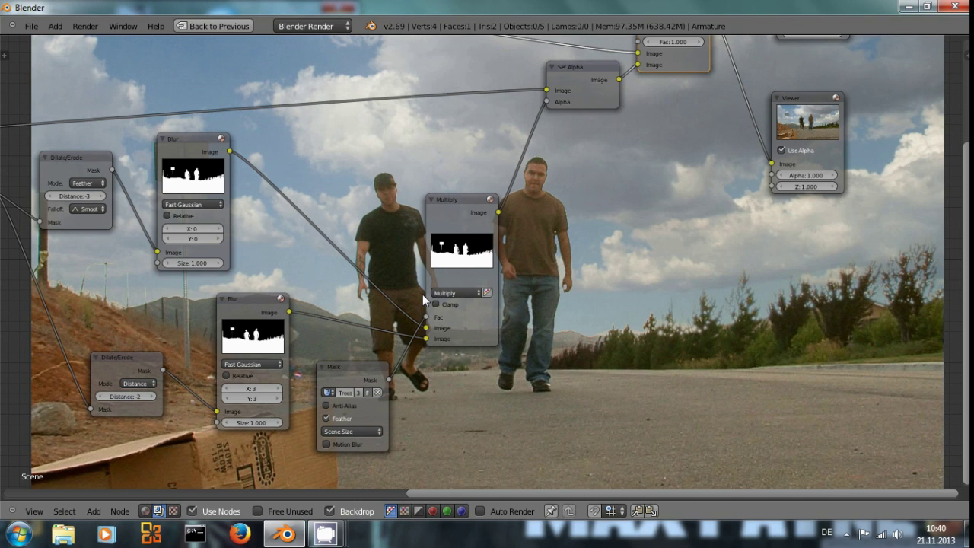
# Exit the maximized node view, show the Trees mask in the Movie Clip Editor and enable automatic keyframing
pyautogui.hotkey('ctrl', 'Up')
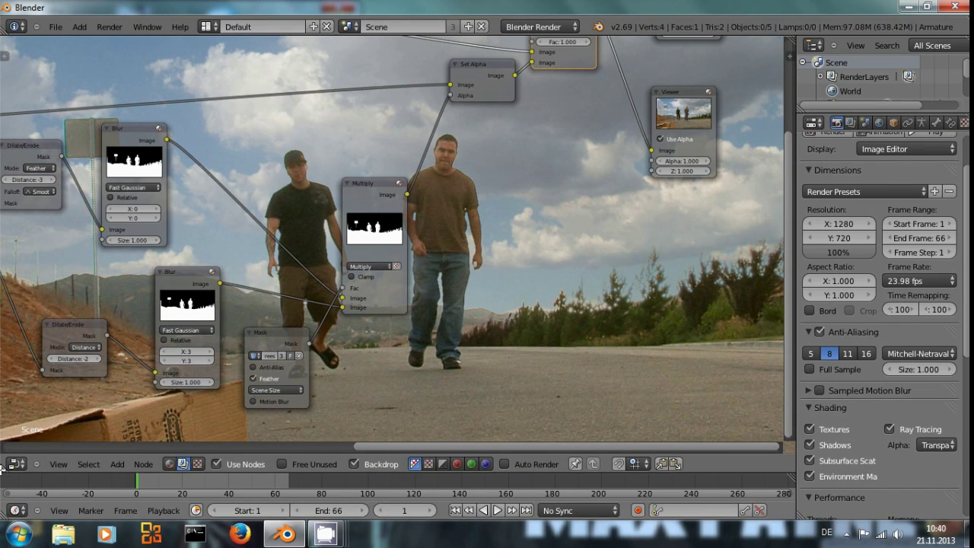
pyautogui.click(17, 464)
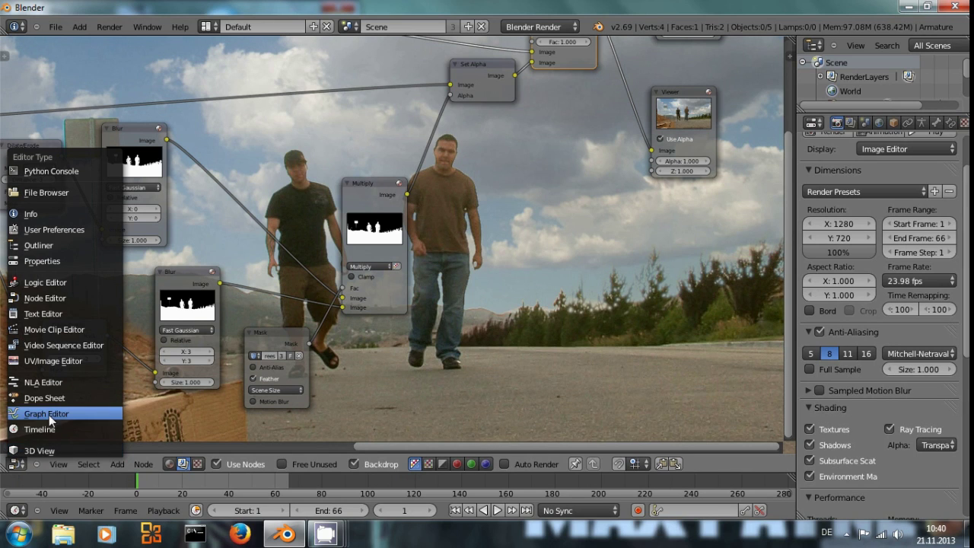
pyautogui.click(58, 299)
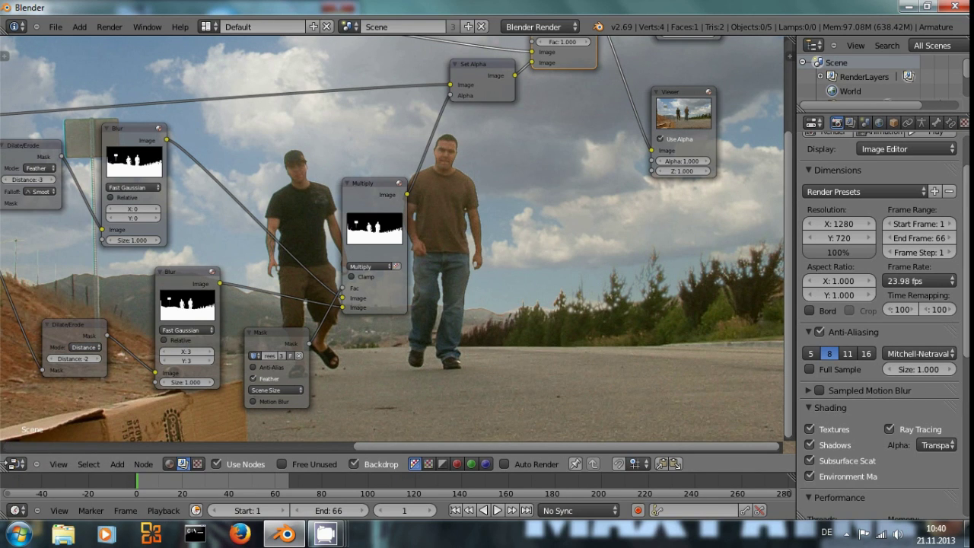
pyautogui.click(15, 463)
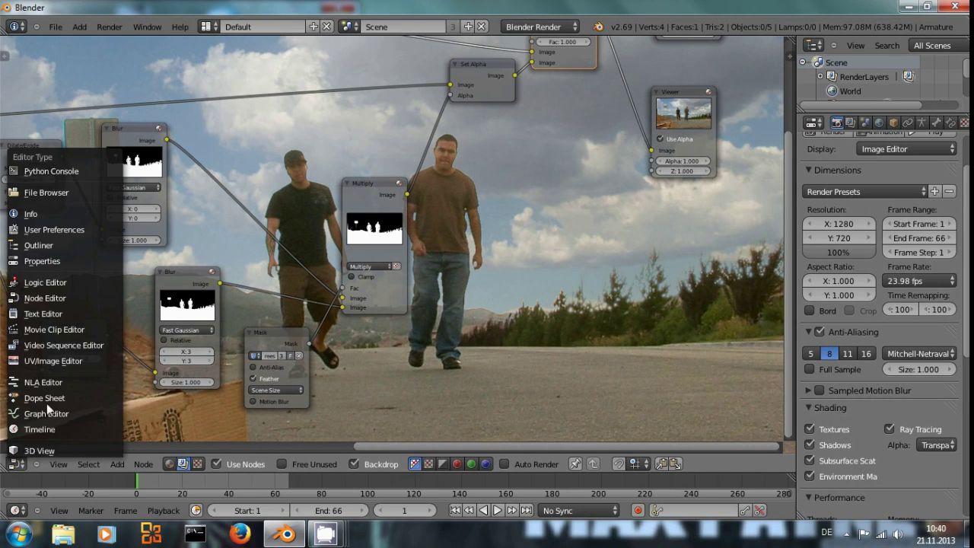
pyautogui.click(67, 329)
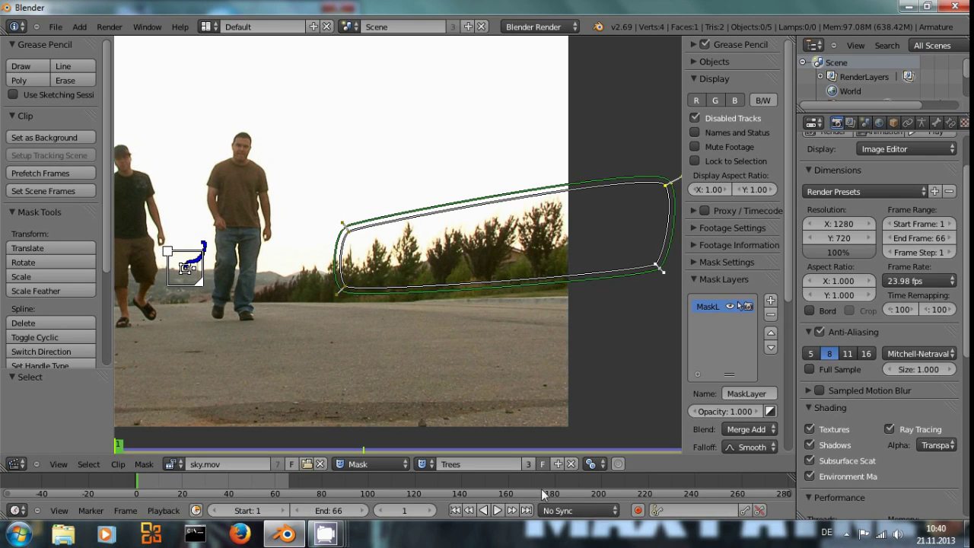
pyautogui.click(639, 510)
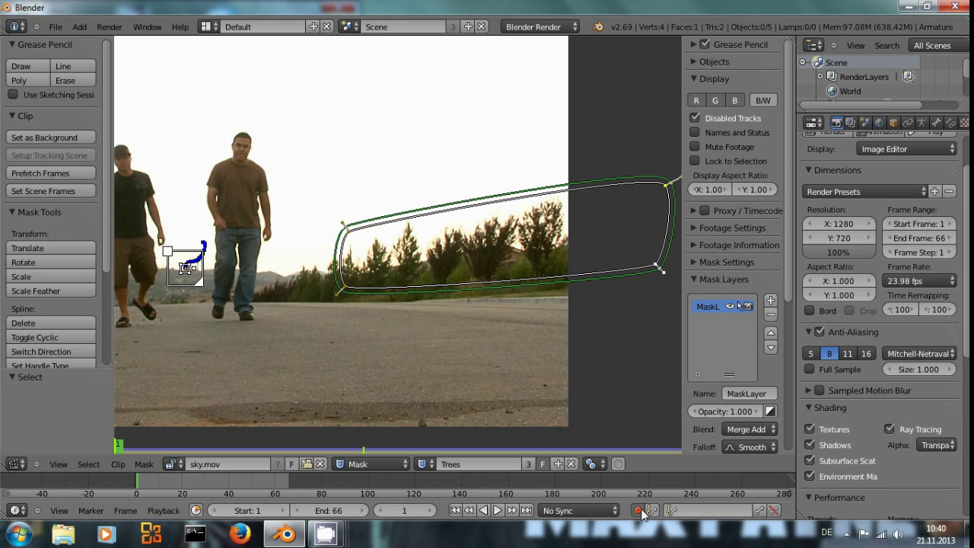
# At frame 1, move the Trees mask's two left-hand points outward by about -0.062 in X and -0.011 in Y
pyautogui.rightClick(347, 228)
pyautogui.rightClick(345, 290)
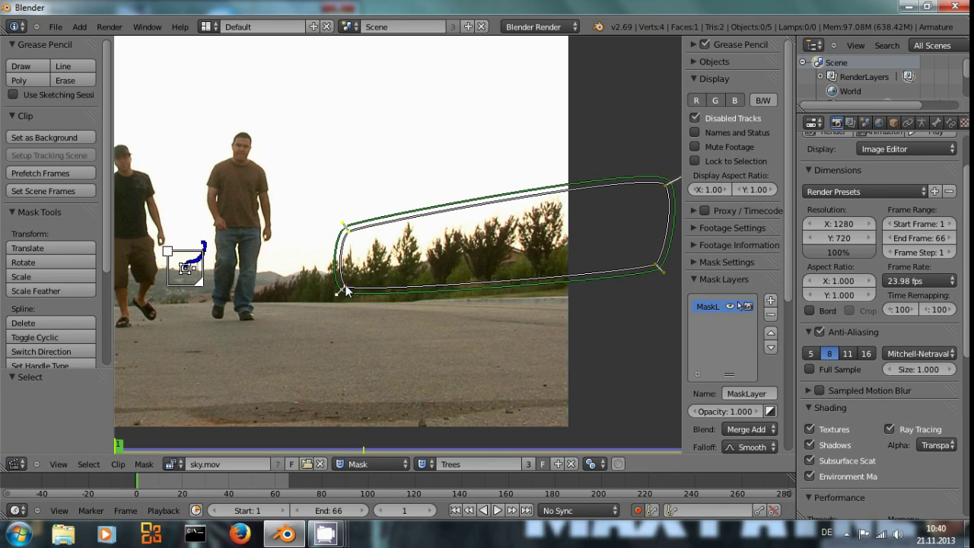
pyautogui.press('g')
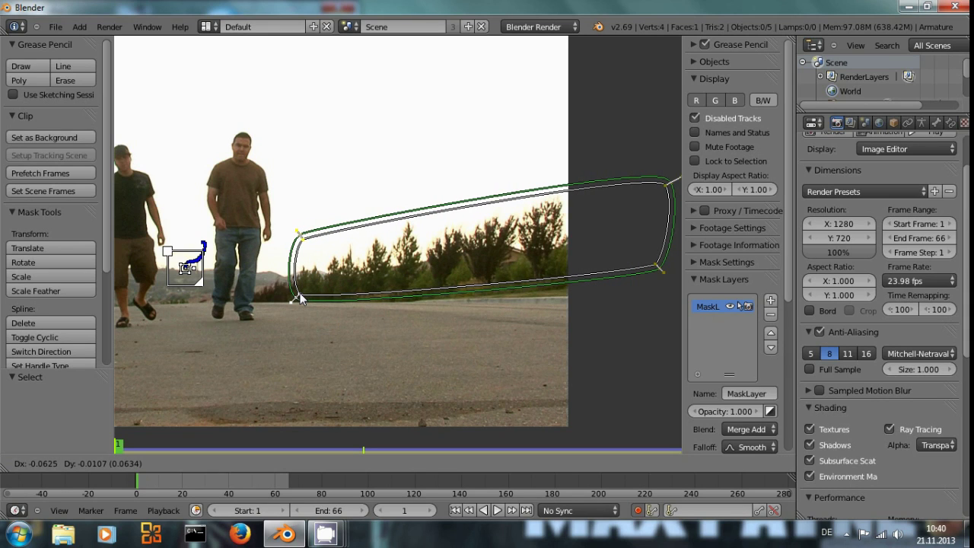
pyautogui.click(301, 298)
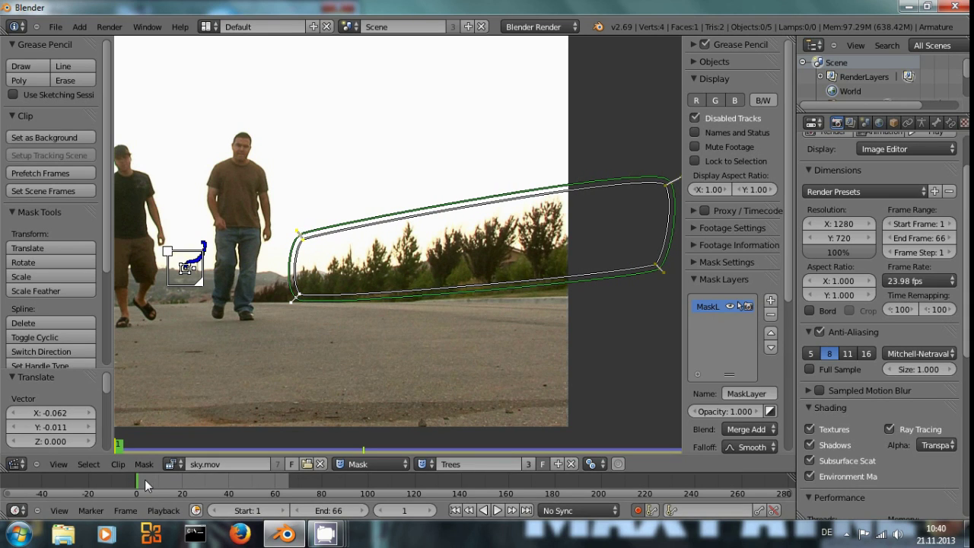
# At frame 21, shift the mask's two left-hand points by about 0.021 in X and 0.005 in Y
pyautogui.moveTo(142, 479); pyautogui.dragTo(169, 482)
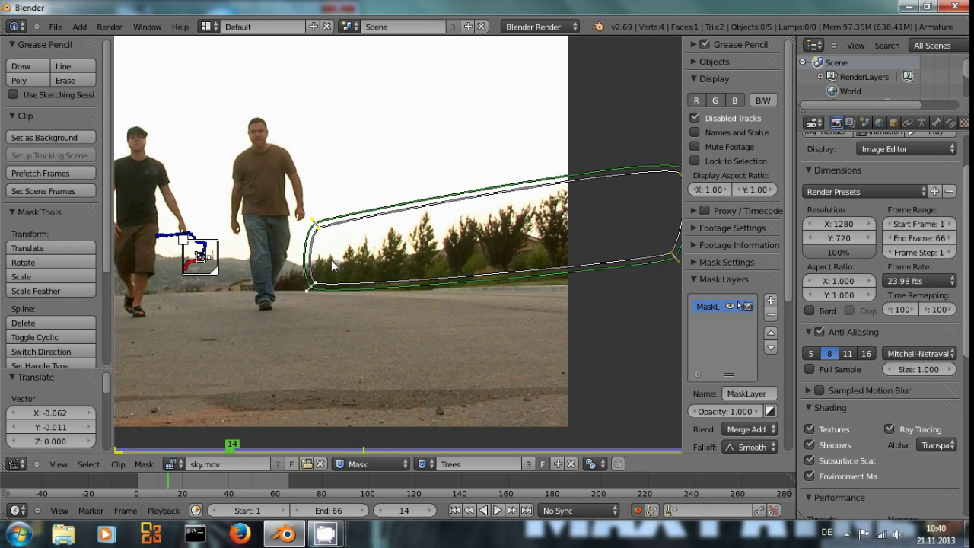
pyautogui.moveTo(168, 478); pyautogui.dragTo(183, 483)
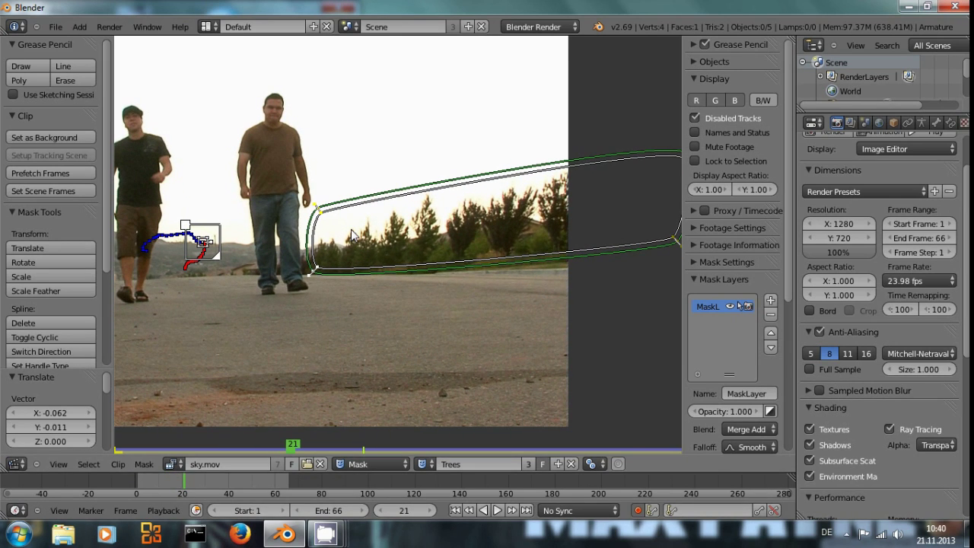
pyautogui.press('g')
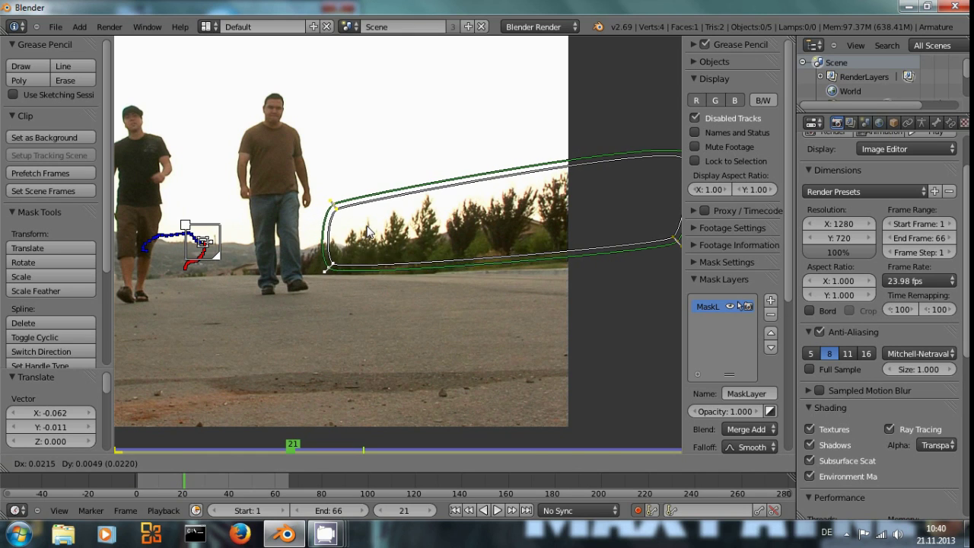
pyautogui.click(370, 232)
# At frame 42, shift the mask's two left-hand points by about 0.020 in X and 0.003 in Y
pyautogui.moveTo(189, 481); pyautogui.dragTo(233, 475)
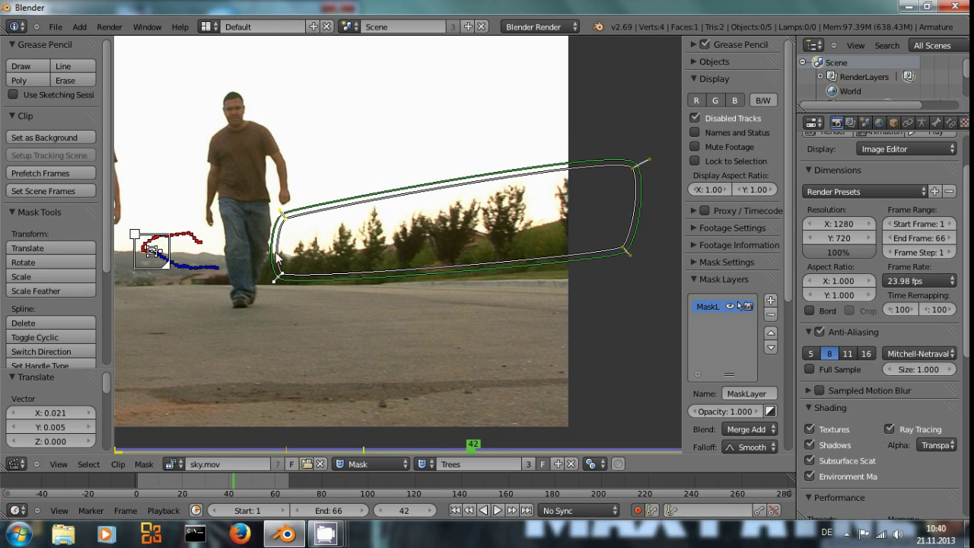
pyautogui.press('g')
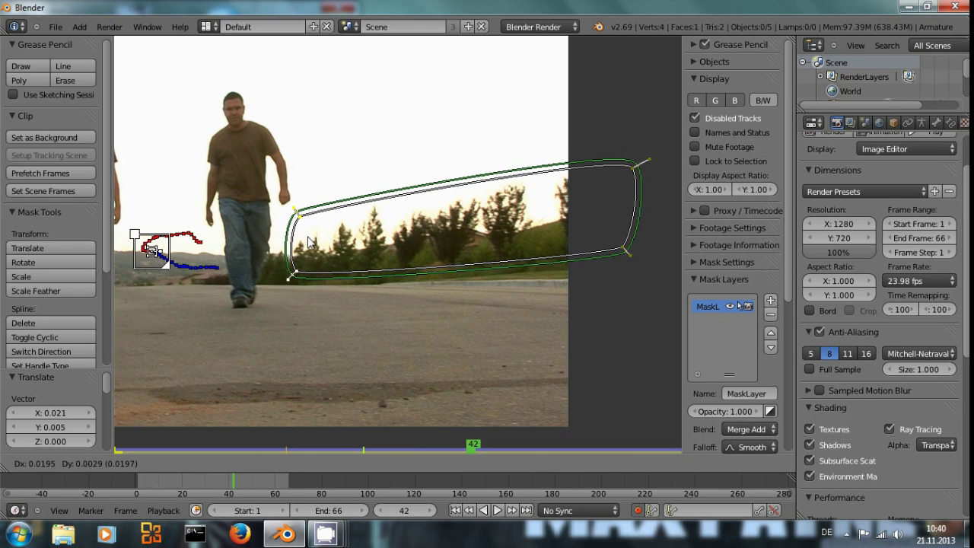
pyautogui.click(308, 243)
# At the last frame, 66, shift the mask's two left-hand points by about 0.022 in X and 0.001 in Y
pyautogui.moveTo(231, 481); pyautogui.dragTo(273, 478)
pyautogui.hotkey('shift', 'Left')
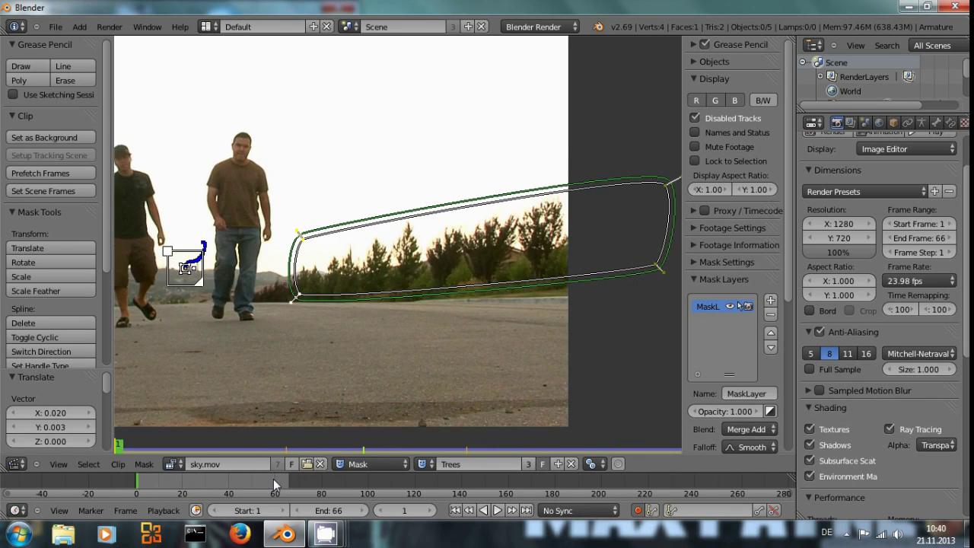
pyautogui.hotkey('shift', 'Right')
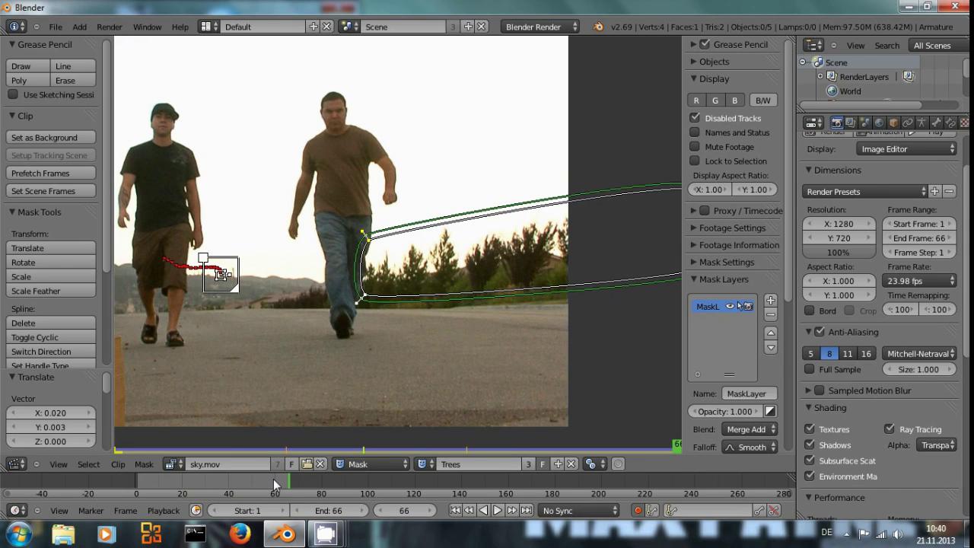
pyautogui.press('g')
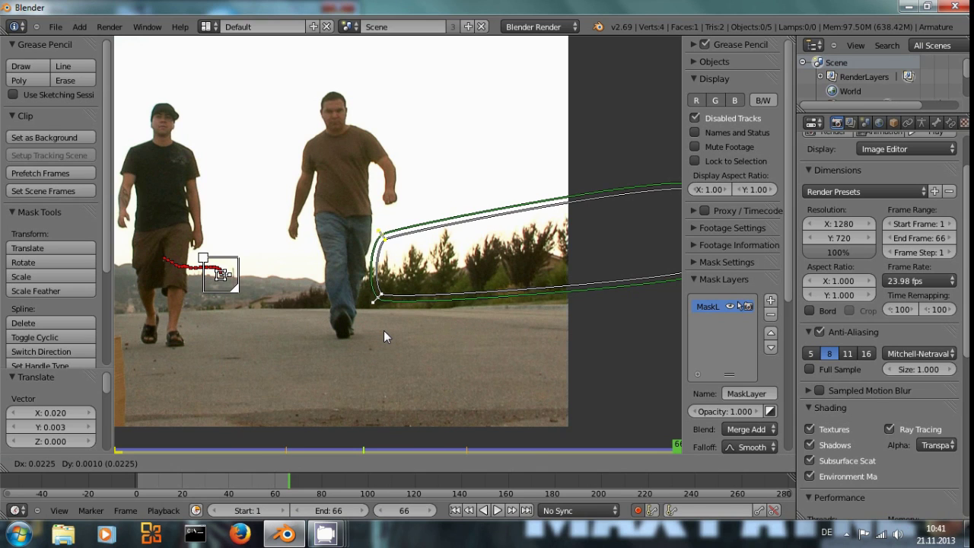
pyautogui.click(383, 330)
# Play the clip from frame 1 to check how the animated Trees mask follows the trees, then stop playback
pyautogui.hotkey('shift', 'Left')
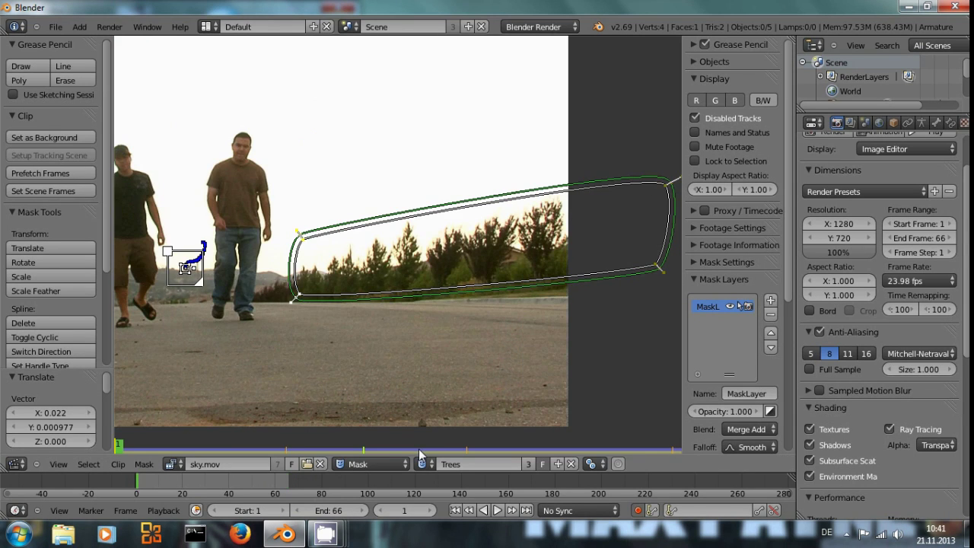
pyautogui.hotkey('alt', 'a')
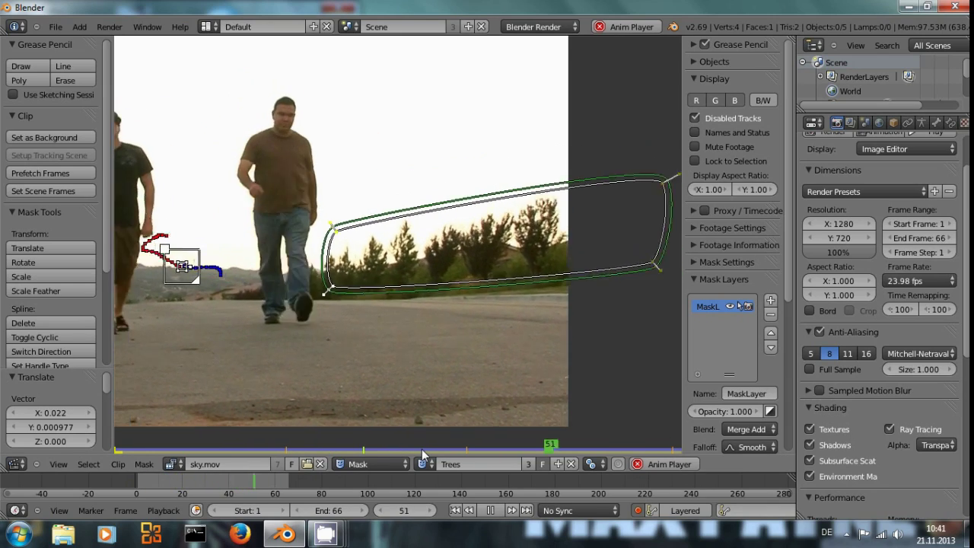
pyautogui.hotkey('alt', 'a')
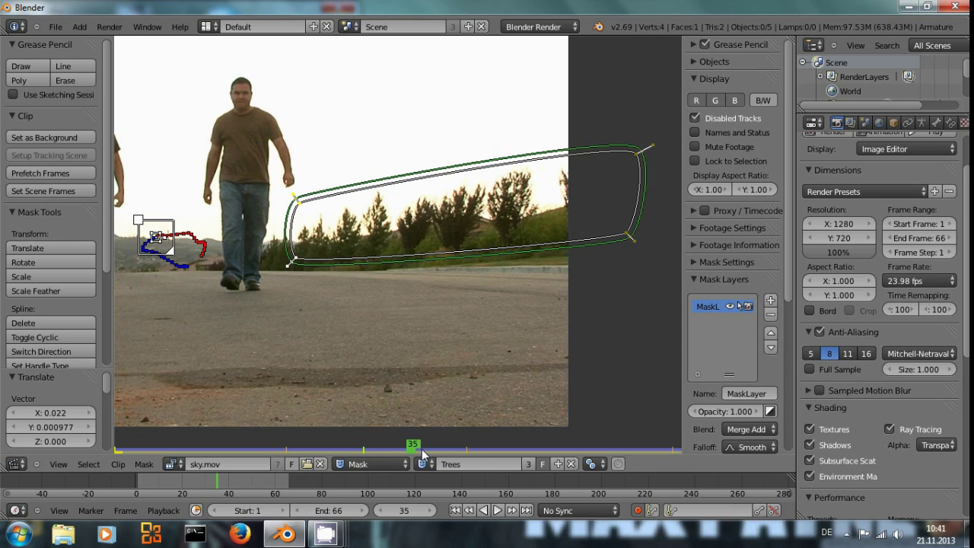
# Return to the Node Editor and inspect the composite's tree edges at frames 20, 1, 33, 49 and 58
pyautogui.click(14, 464)
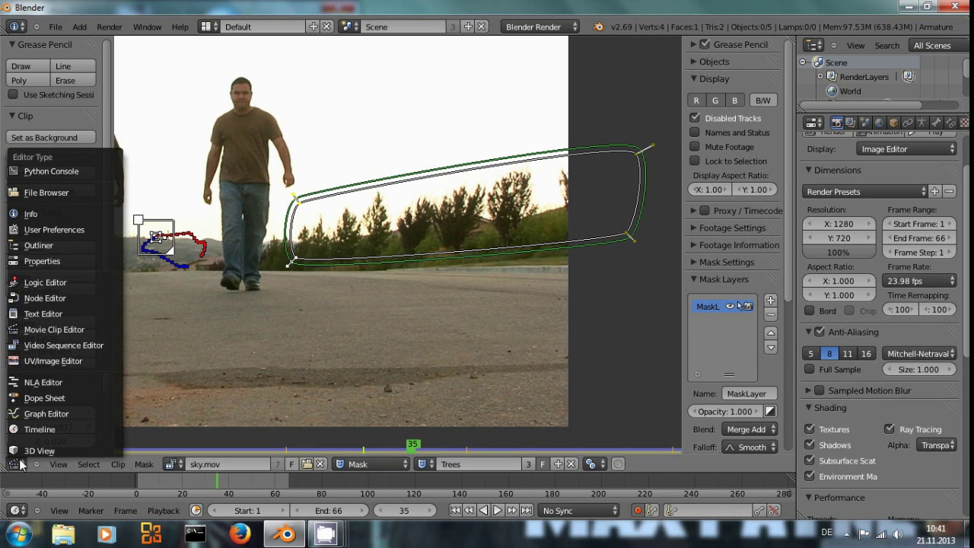
pyautogui.click(48, 297)
pyautogui.scroll(-2, 621, 310)
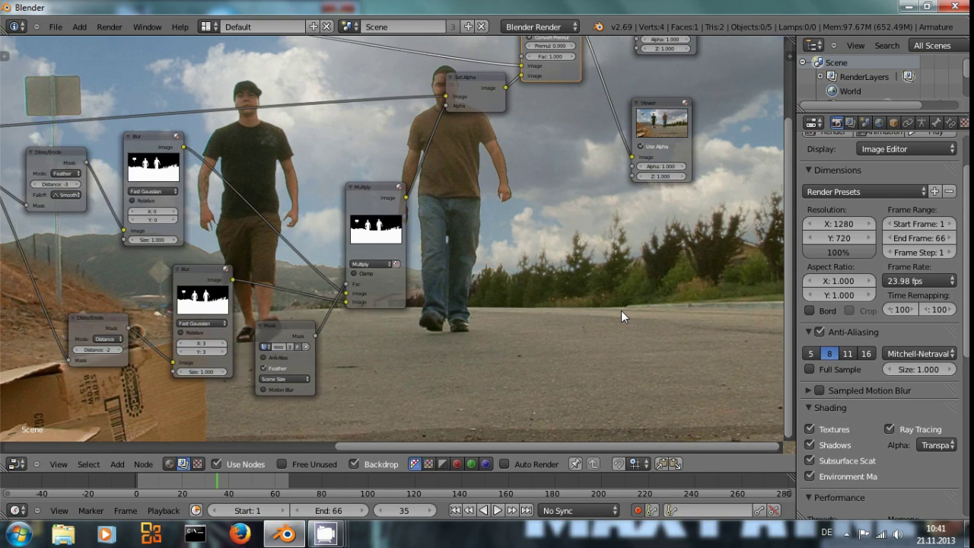
pyautogui.click(183, 479)
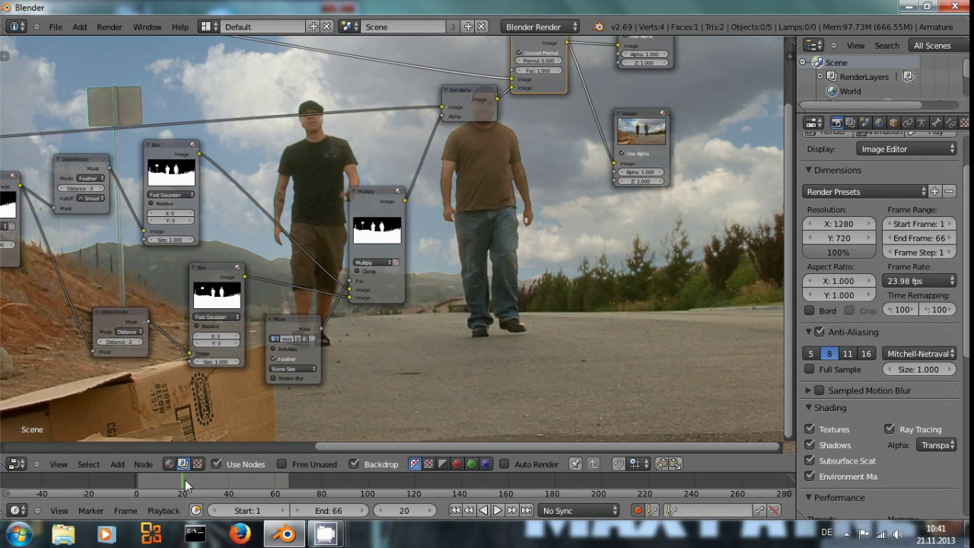
pyautogui.hotkey('shift', 'Left')
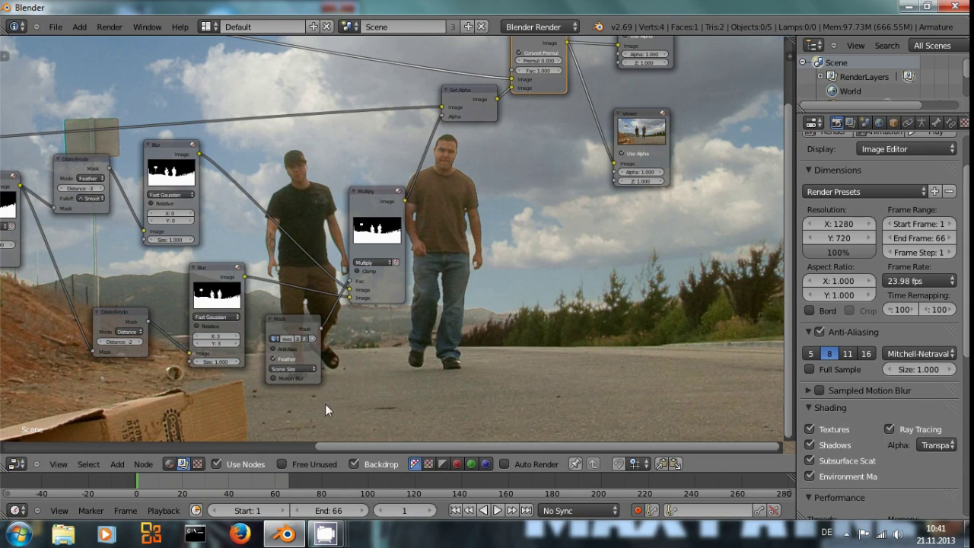
pyautogui.click(212, 476)
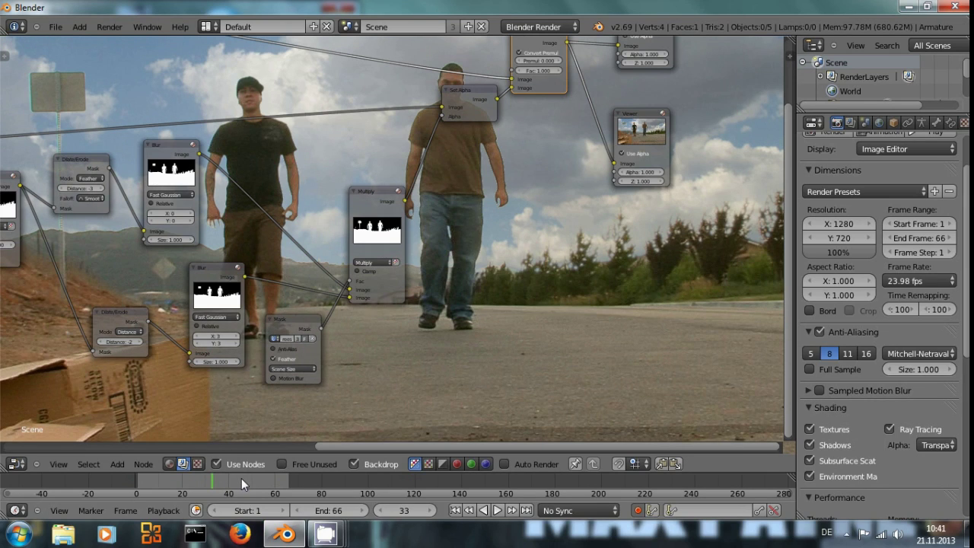
pyautogui.click(249, 481)
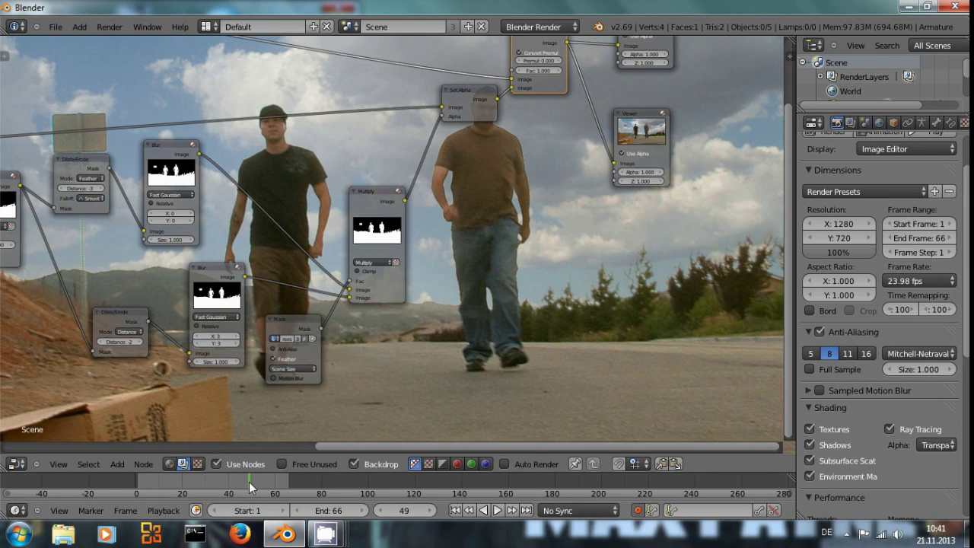
pyautogui.click(270, 485)
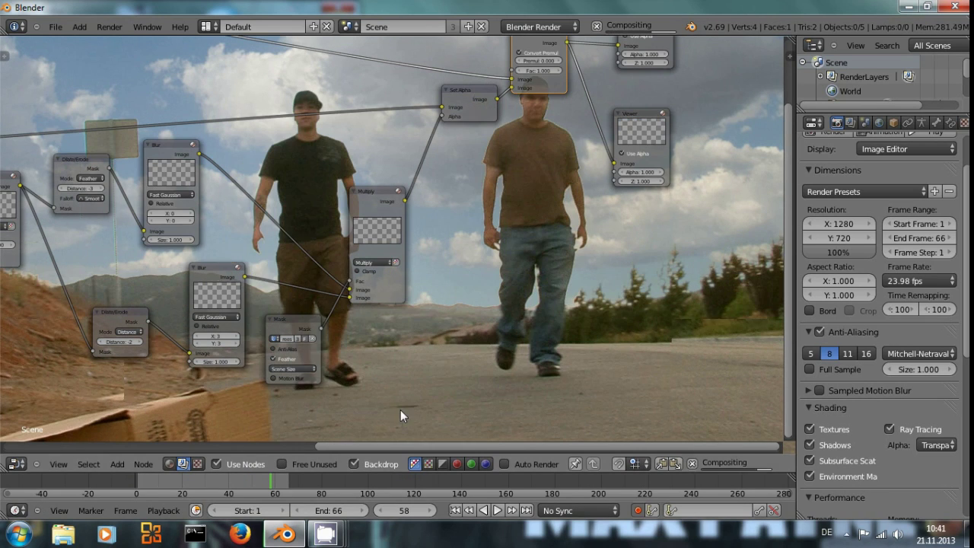
pyautogui.scroll(-1, 557, 307)
pyautogui.scroll(1, 550, 321)
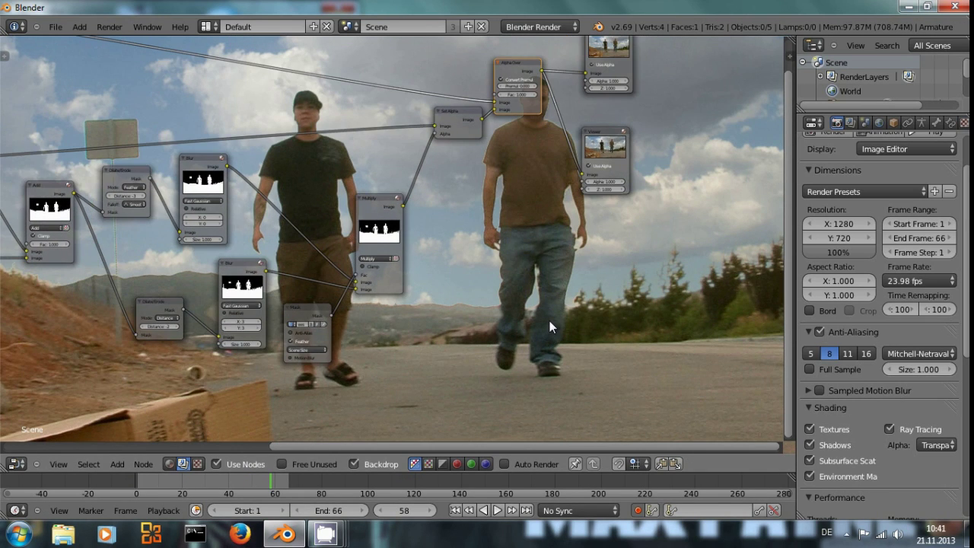
# Render frame 58 and view the whole composited image
pyautogui.press('F12')
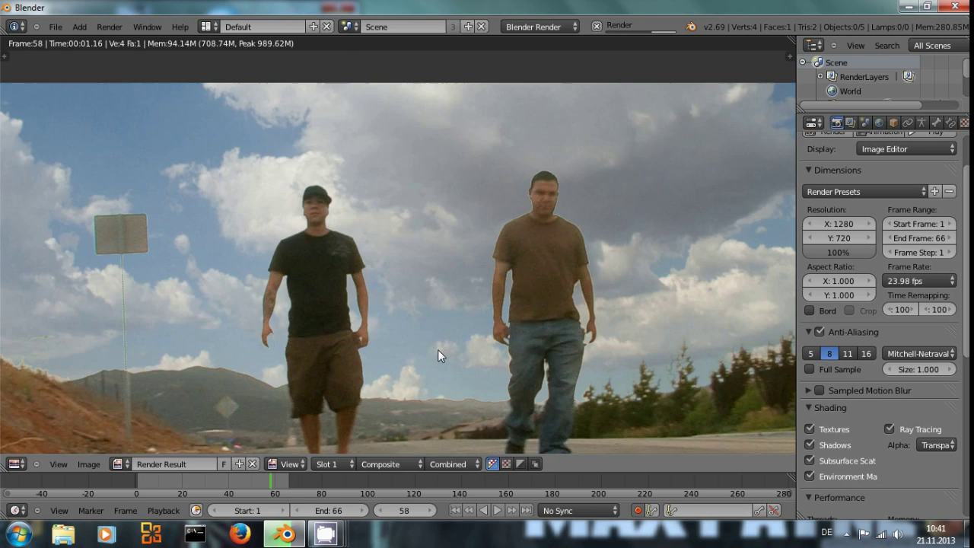
pyautogui.scroll(-3, 441, 350)
pyautogui.moveTo(450, 346); pyautogui.dragTo(445, 314, button='middle')
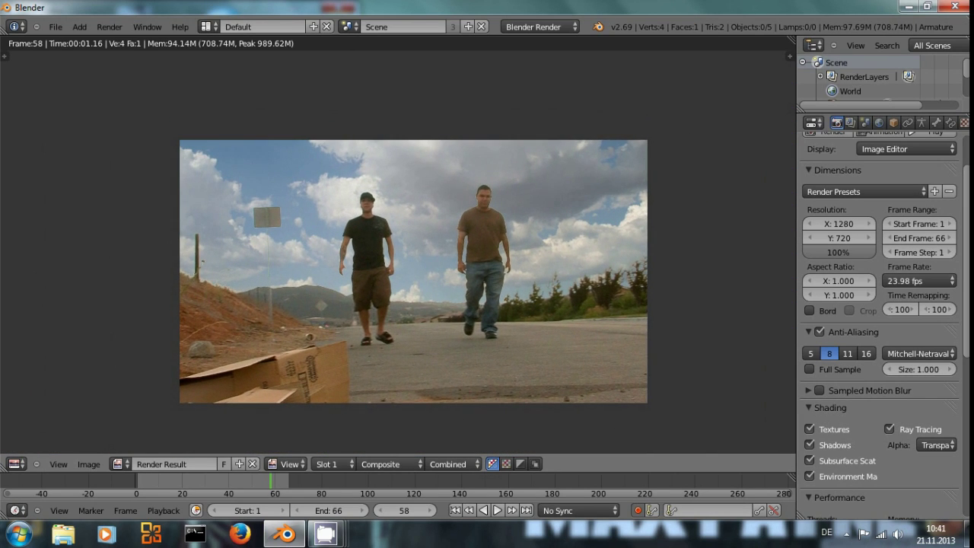